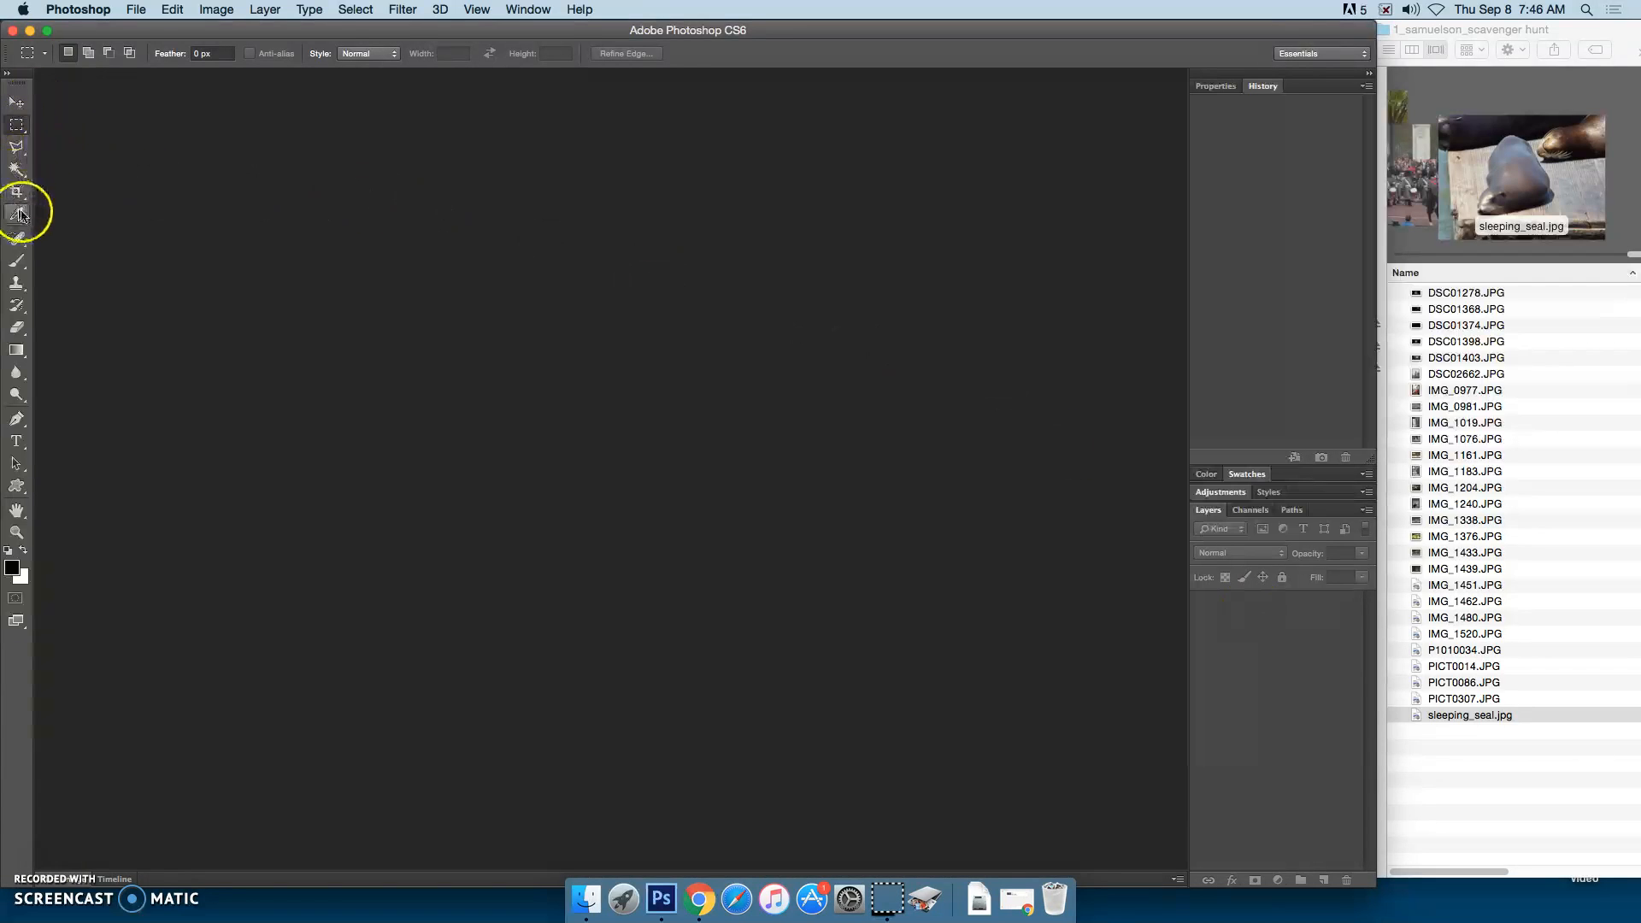
pyautogui.click(17, 102)
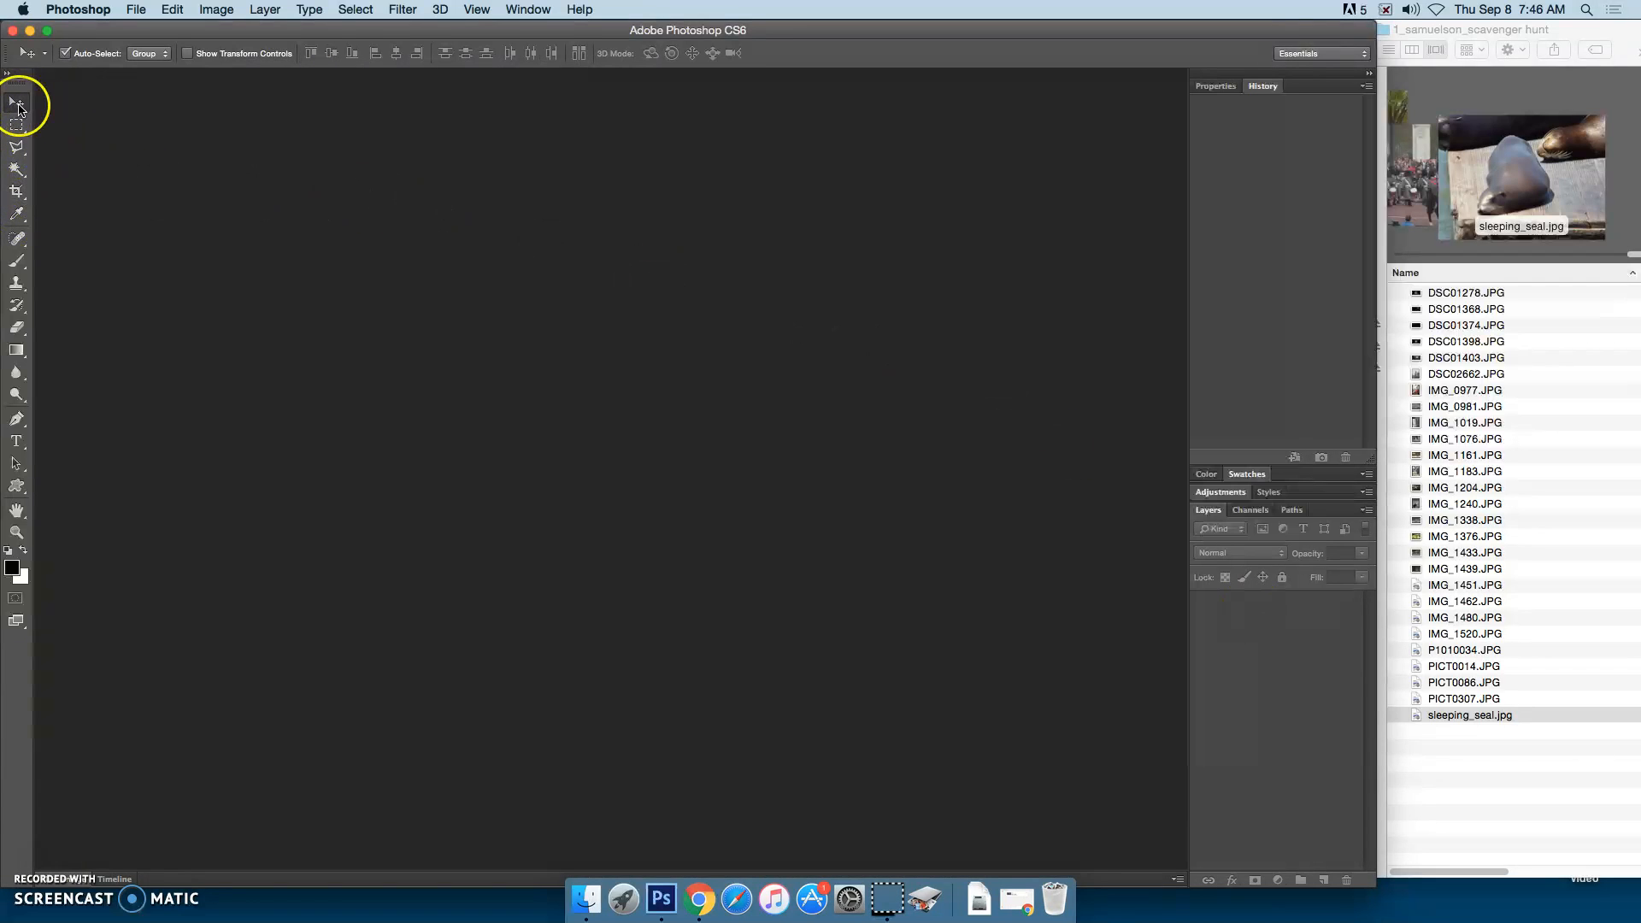
pyautogui.moveTo(17, 132)
pyautogui.mouseDown()
pyautogui.moveTo(69, 121)
pyautogui.moveTo(75, 143)
pyautogui.moveTo(53, 130)
pyautogui.moveTo(17, 152)
pyautogui.moveTo(84, 150)
pyautogui.moveTo(100, 169)
pyautogui.moveTo(24, 158)
pyautogui.moveTo(23, 177)
pyautogui.moveTo(94, 181)
pyautogui.moveTo(18, 172)
pyautogui.mouseUp()
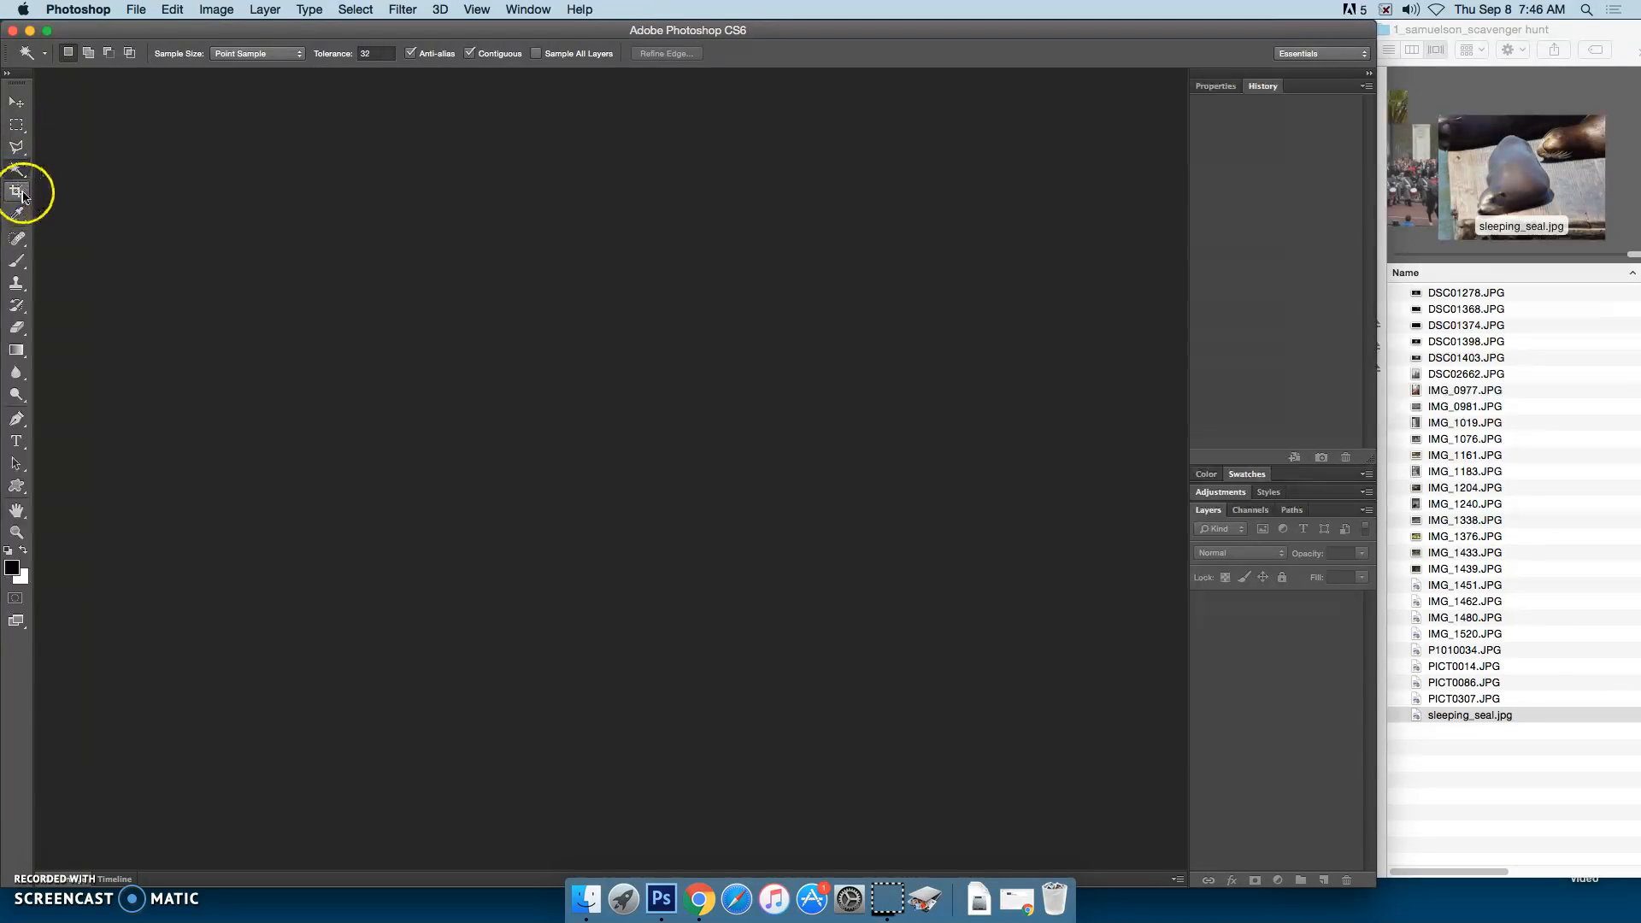
pyautogui.moveTo(19, 213); pyautogui.dragTo(19, 132)
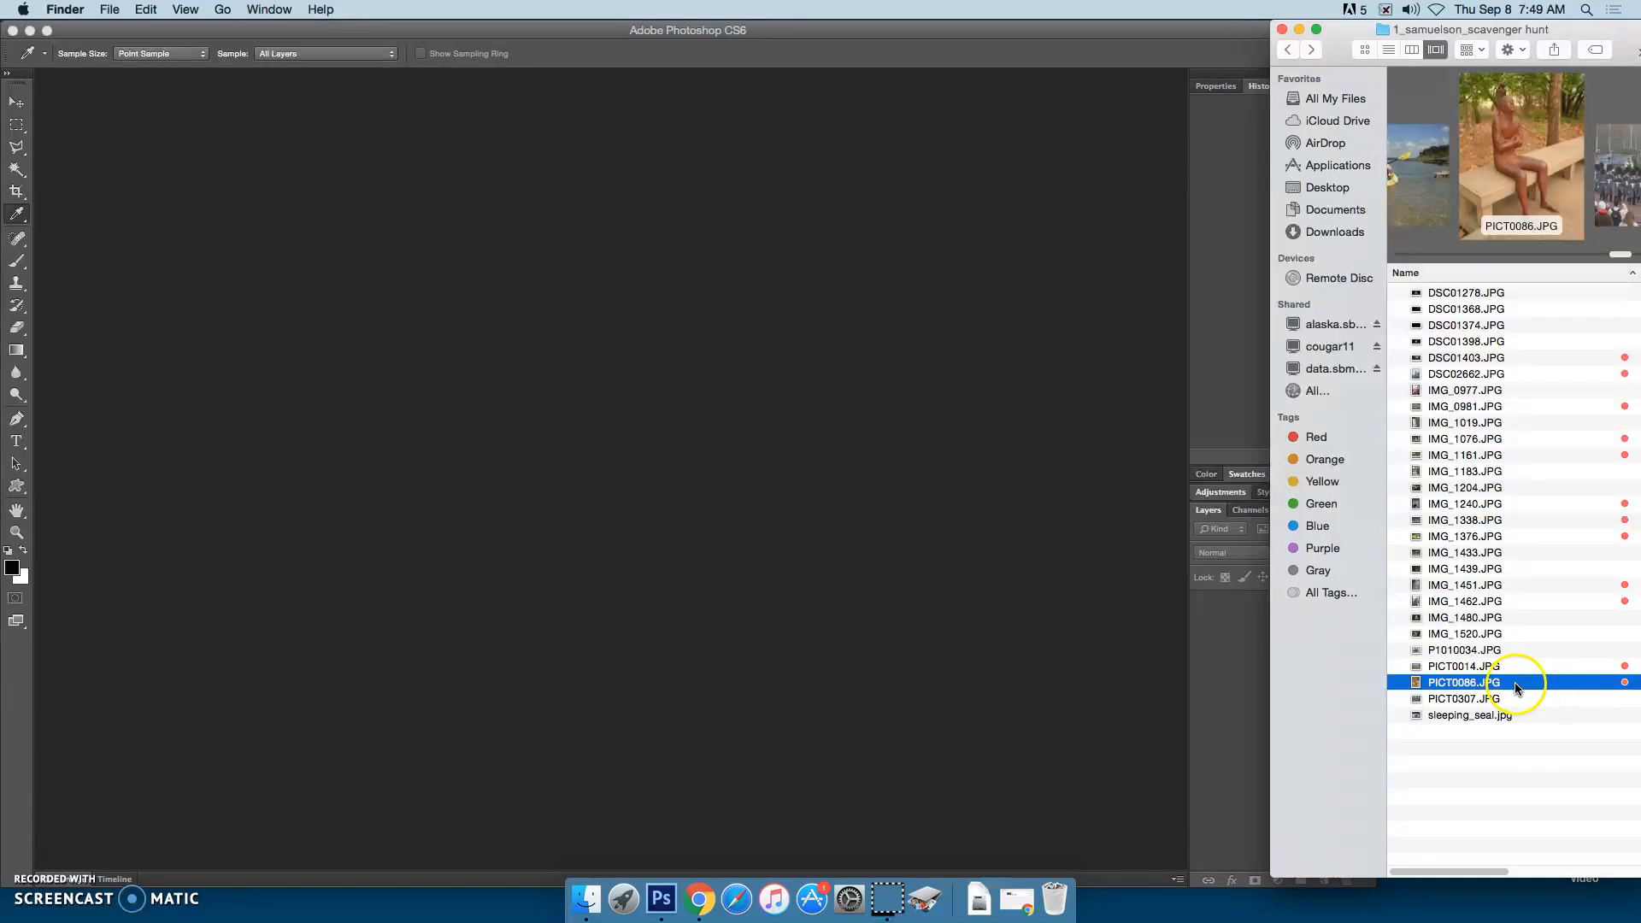
# Open the twelve red-tagged images in the scavenger hunt folder, from DSC01403.JPG through PICT0086.JPG, as documents in Photoshop.
pyautogui.keyDown('super'); pyautogui.click(1501, 683); pyautogui.keyUp('super')
pyautogui.keyDown('super'); pyautogui.click(1497, 684); pyautogui.keyUp('super')
pyautogui.keyDown('super'); pyautogui.click(1505, 667); pyautogui.keyUp('super')
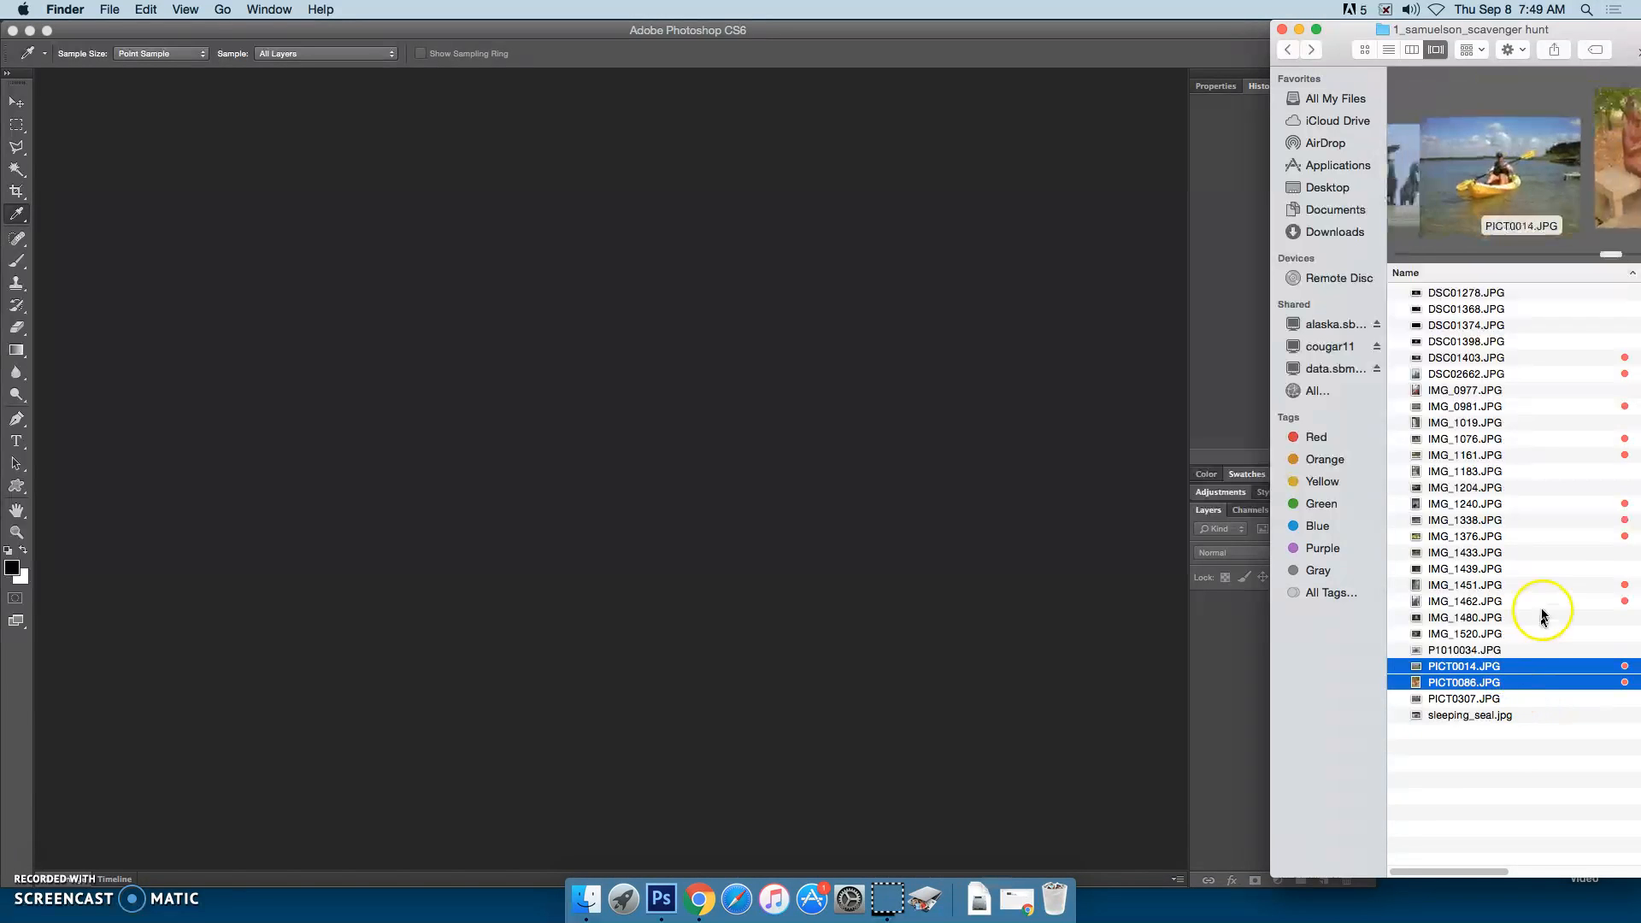
pyautogui.keyDown('super'); pyautogui.click(1530, 601); pyautogui.keyUp('super')
pyautogui.keyDown('super'); pyautogui.click(1528, 585); pyautogui.keyUp('super')
pyautogui.keyDown('super'); pyautogui.click(1538, 534); pyautogui.keyUp('super')
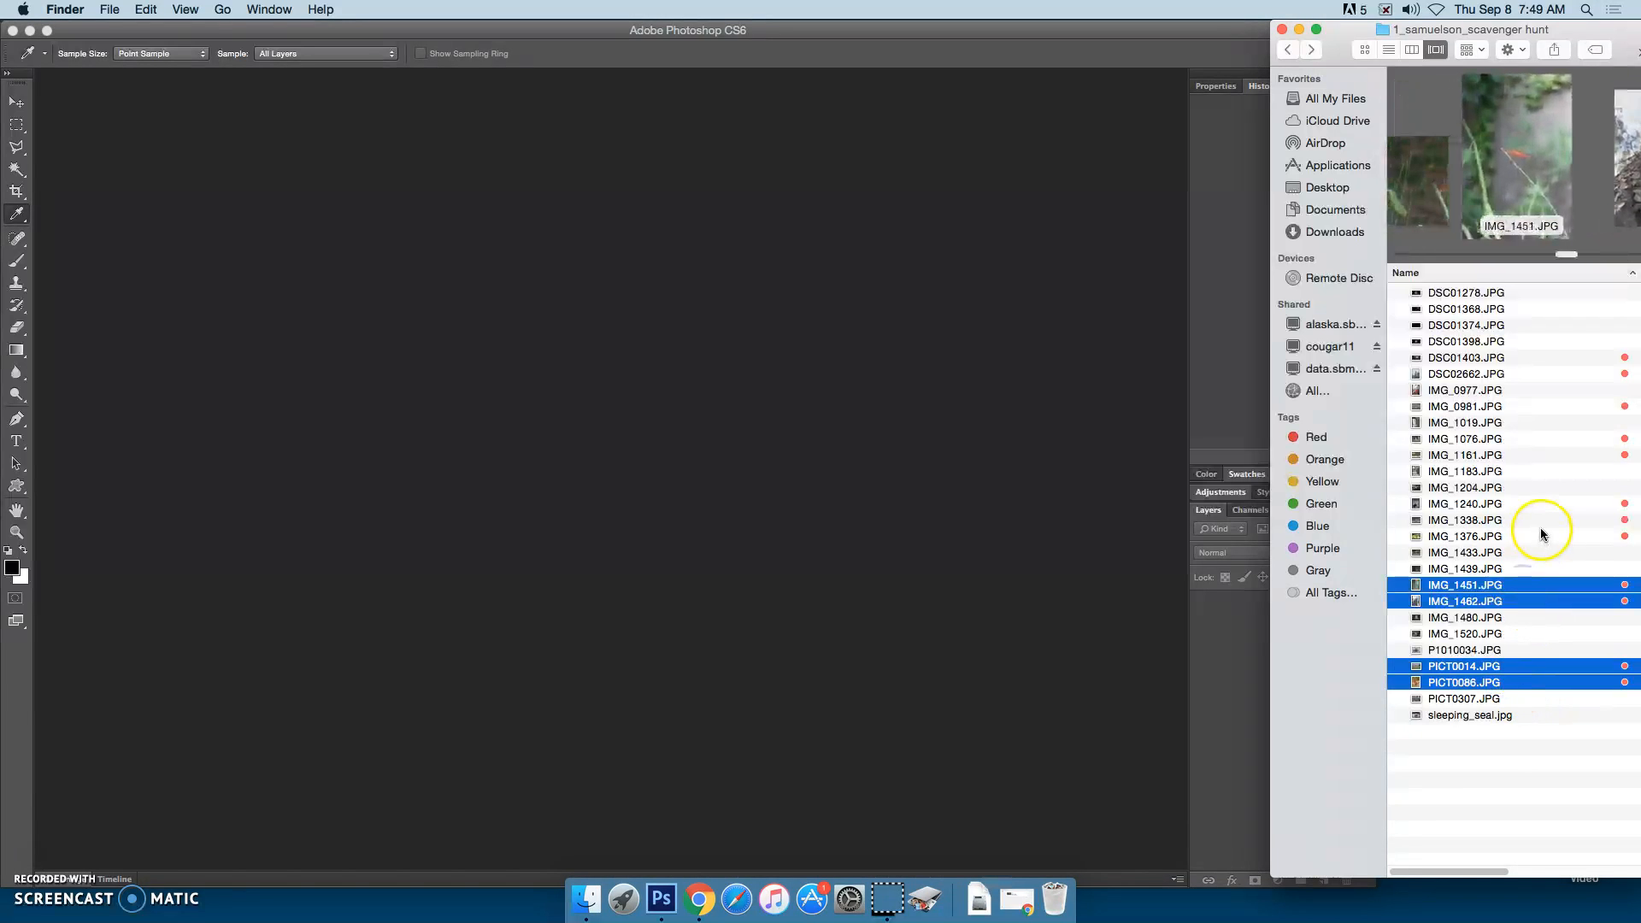
pyautogui.keyDown('super'); pyautogui.click(1513, 519); pyautogui.keyUp('super')
pyautogui.keyDown('super'); pyautogui.click(1508, 504); pyautogui.keyUp('super')
pyautogui.keyDown('super'); pyautogui.click(1505, 455); pyautogui.keyUp('super')
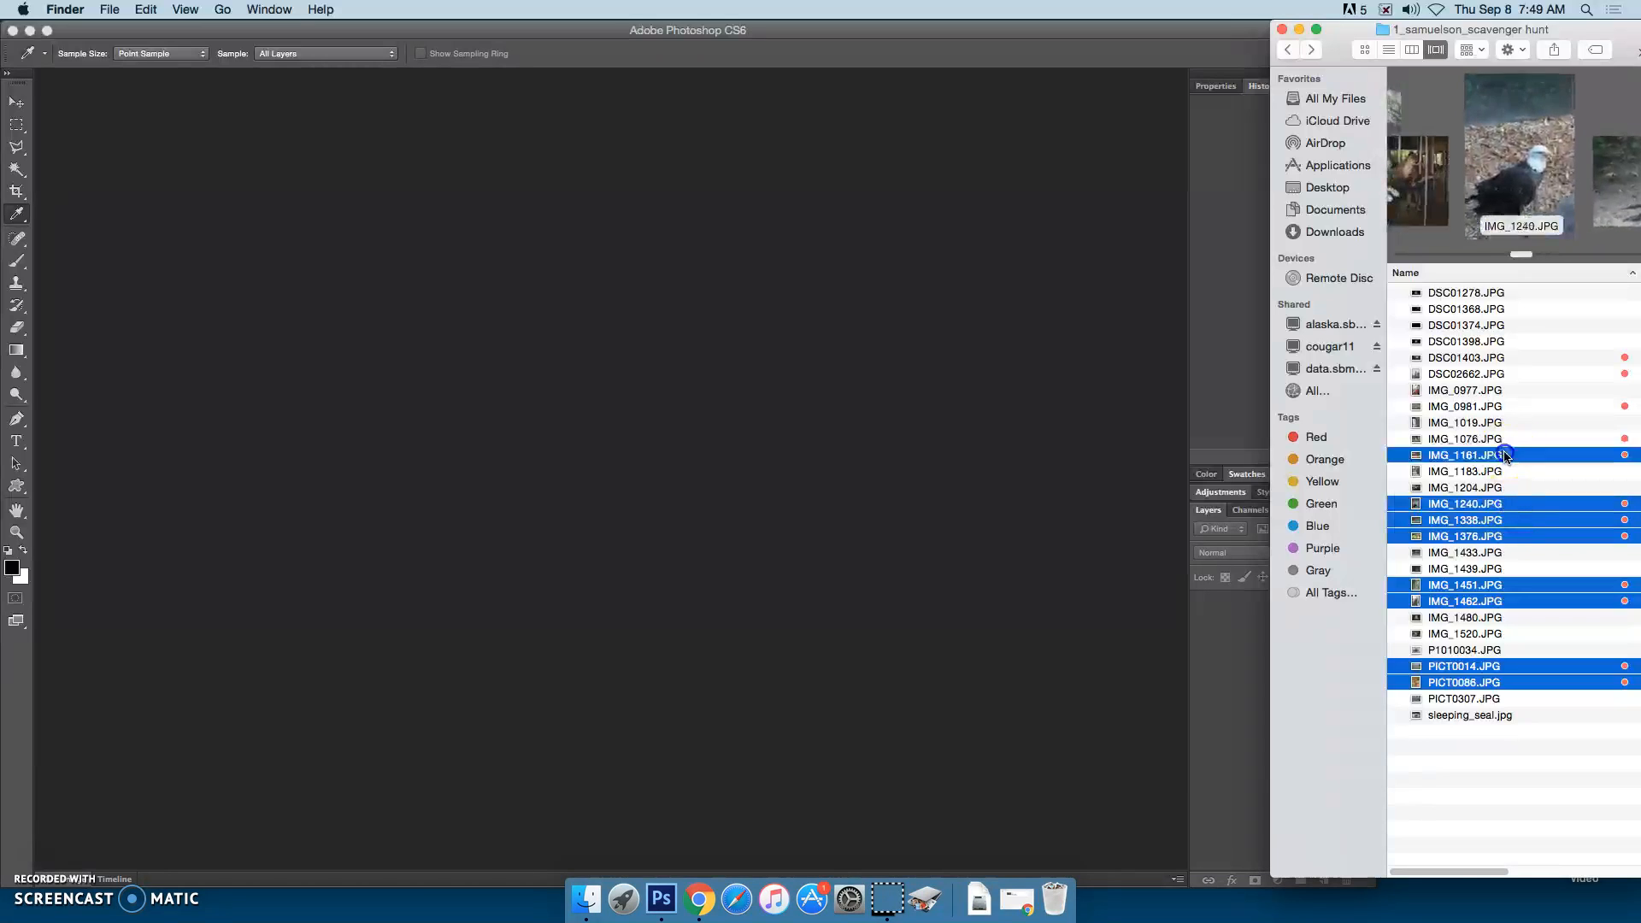
pyautogui.keyDown('super'); pyautogui.click(1507, 438); pyautogui.keyUp('super')
pyautogui.keyDown('super'); pyautogui.click(1506, 407); pyautogui.keyUp('super')
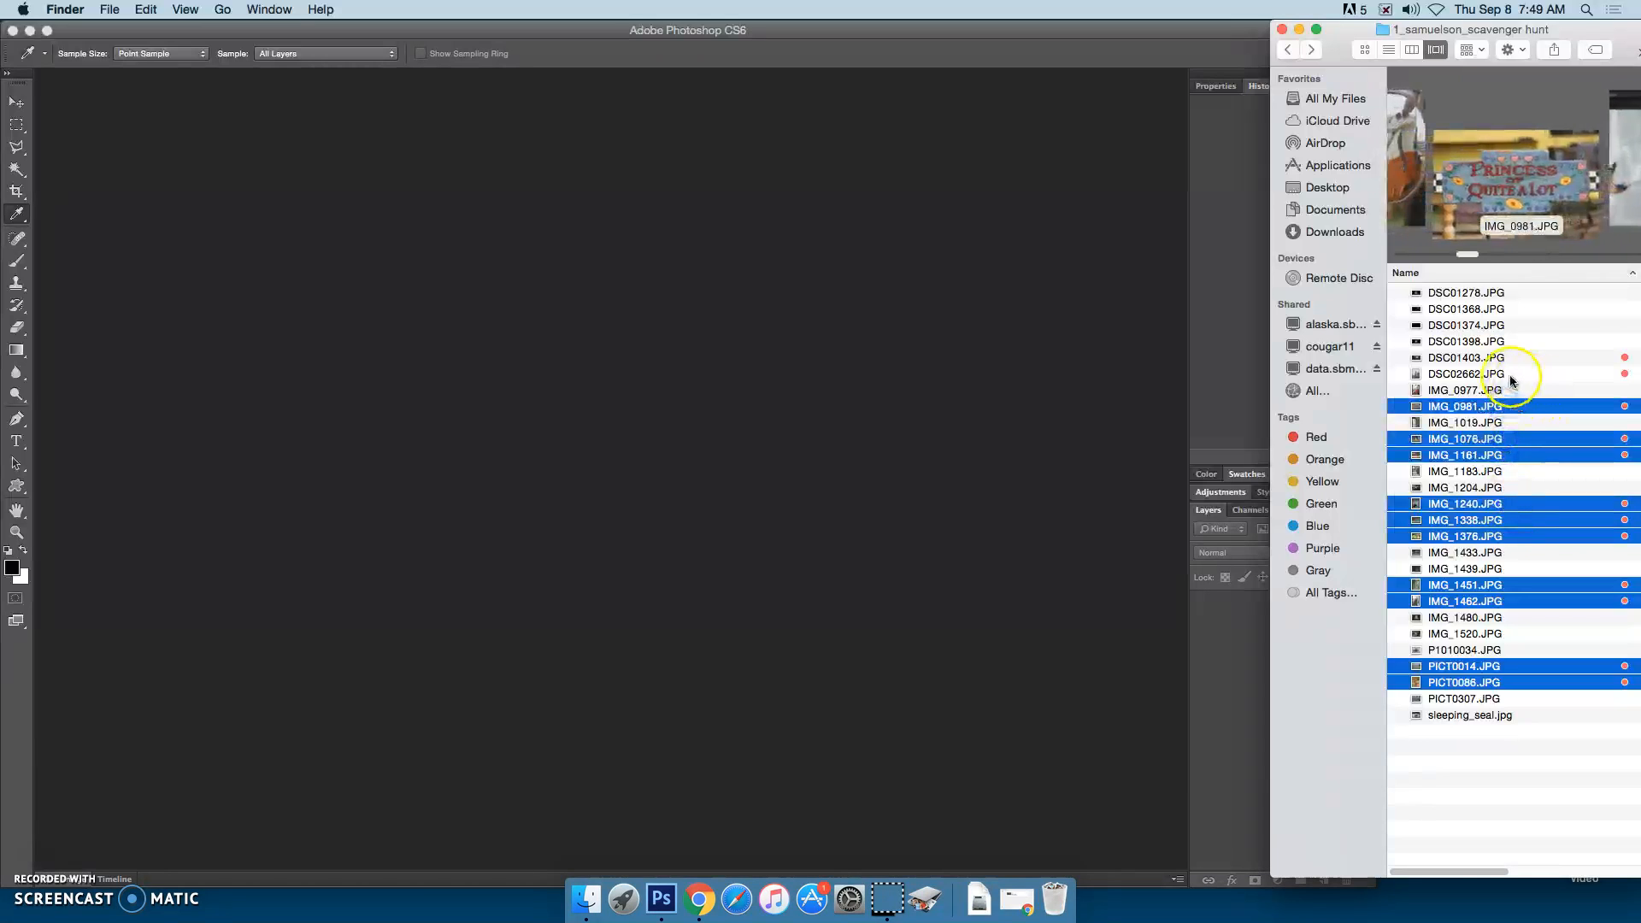
pyautogui.keyDown('super'); pyautogui.click(1518, 373); pyautogui.keyUp('super')
pyautogui.keyDown('super'); pyautogui.click(1520, 359); pyautogui.keyUp('super')
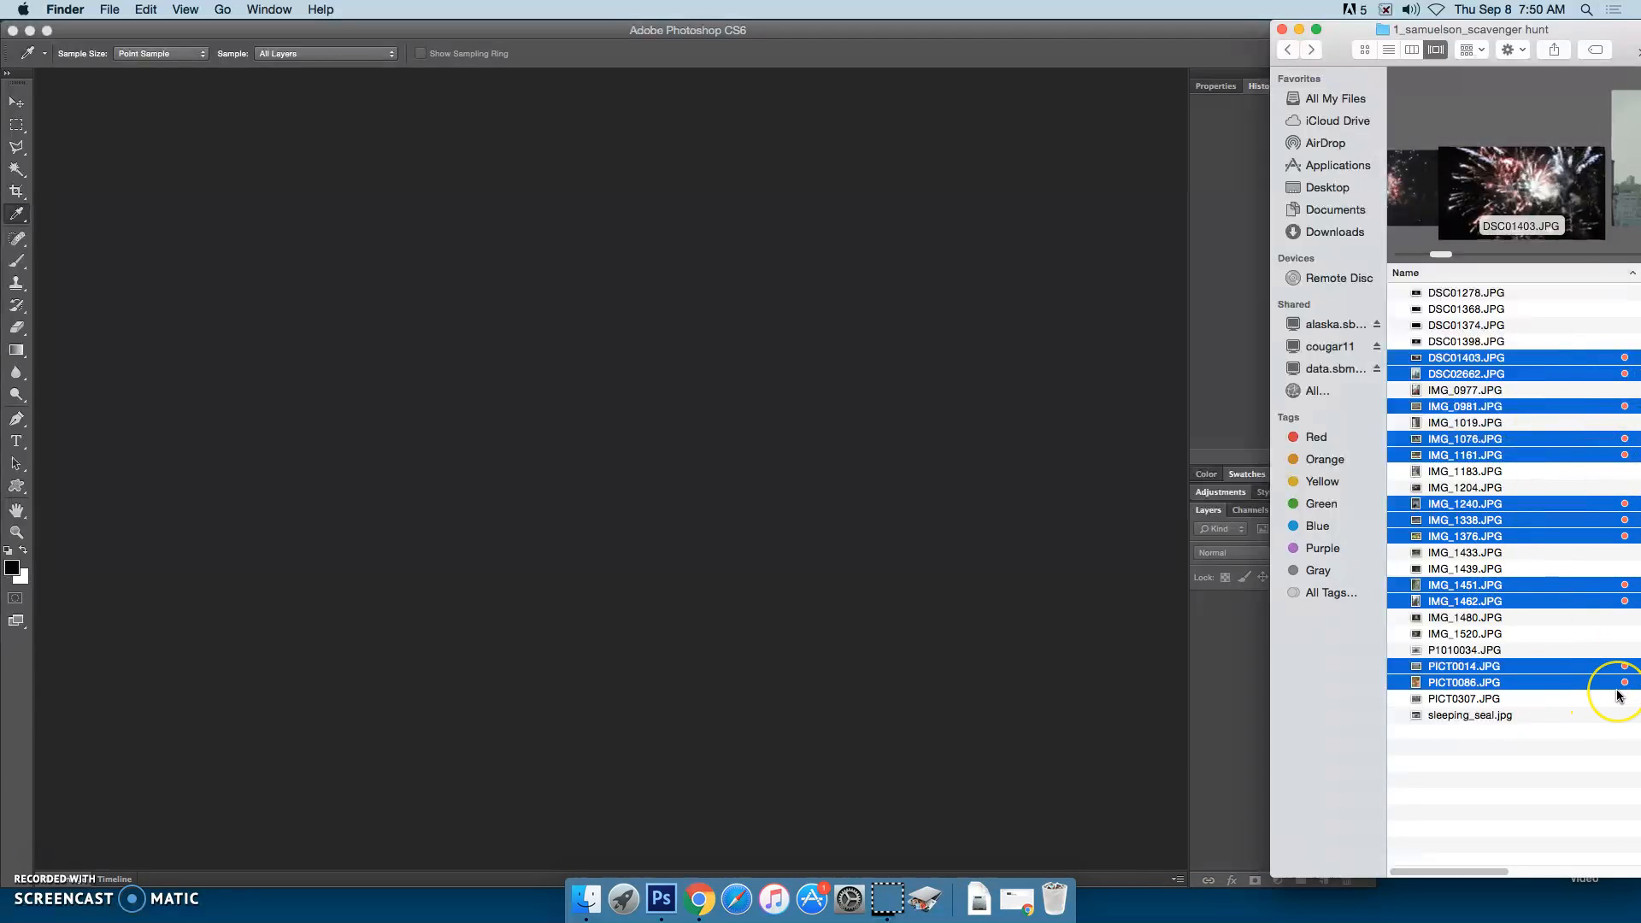
pyautogui.moveTo(1466, 374); pyautogui.dragTo(609, 426)
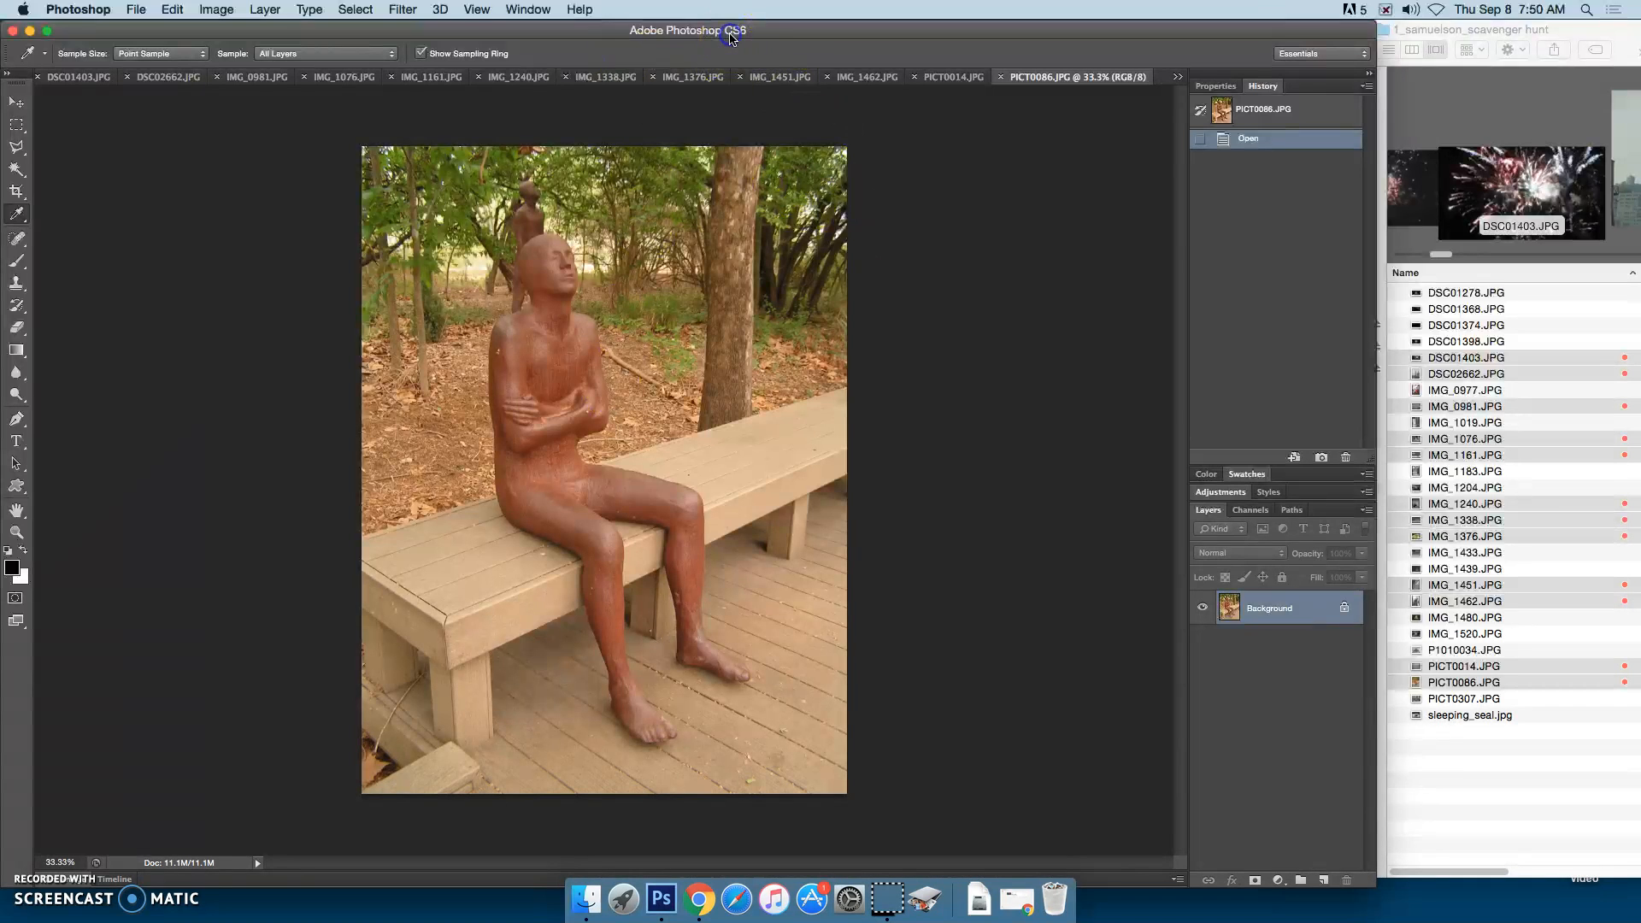
# Create a new document with the U.S. Paper preset in Letter size, 8.5 x 11 inches, 300 pixels/inch, RGB, white background.
pyautogui.click(132, 11)
pyautogui.click(145, 30)
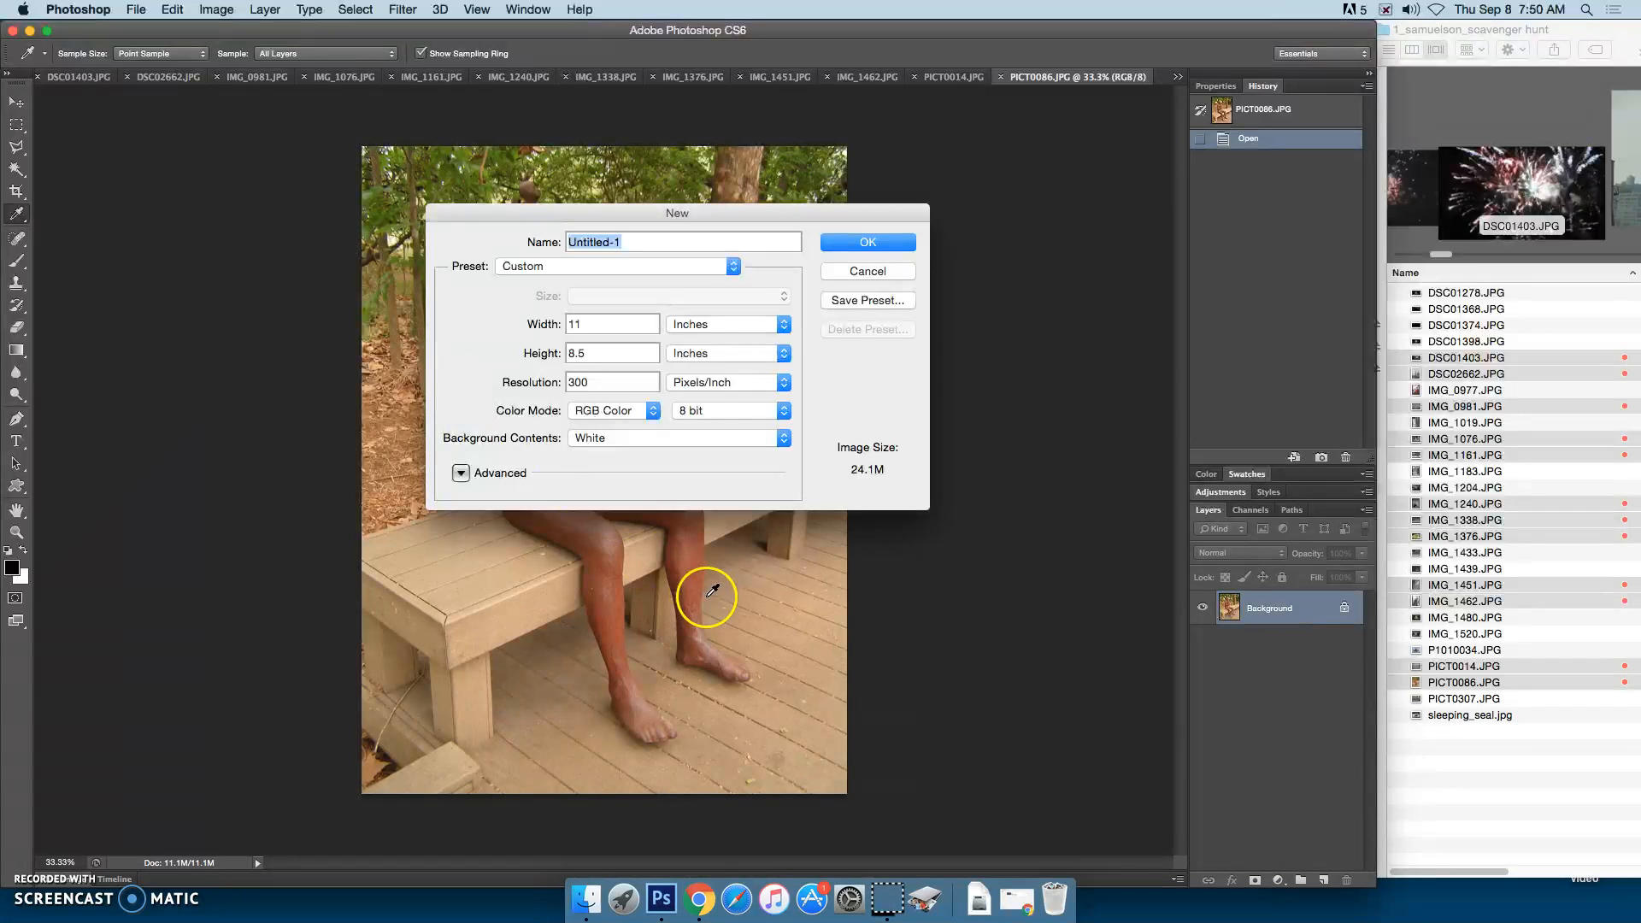
pyautogui.click(628, 267)
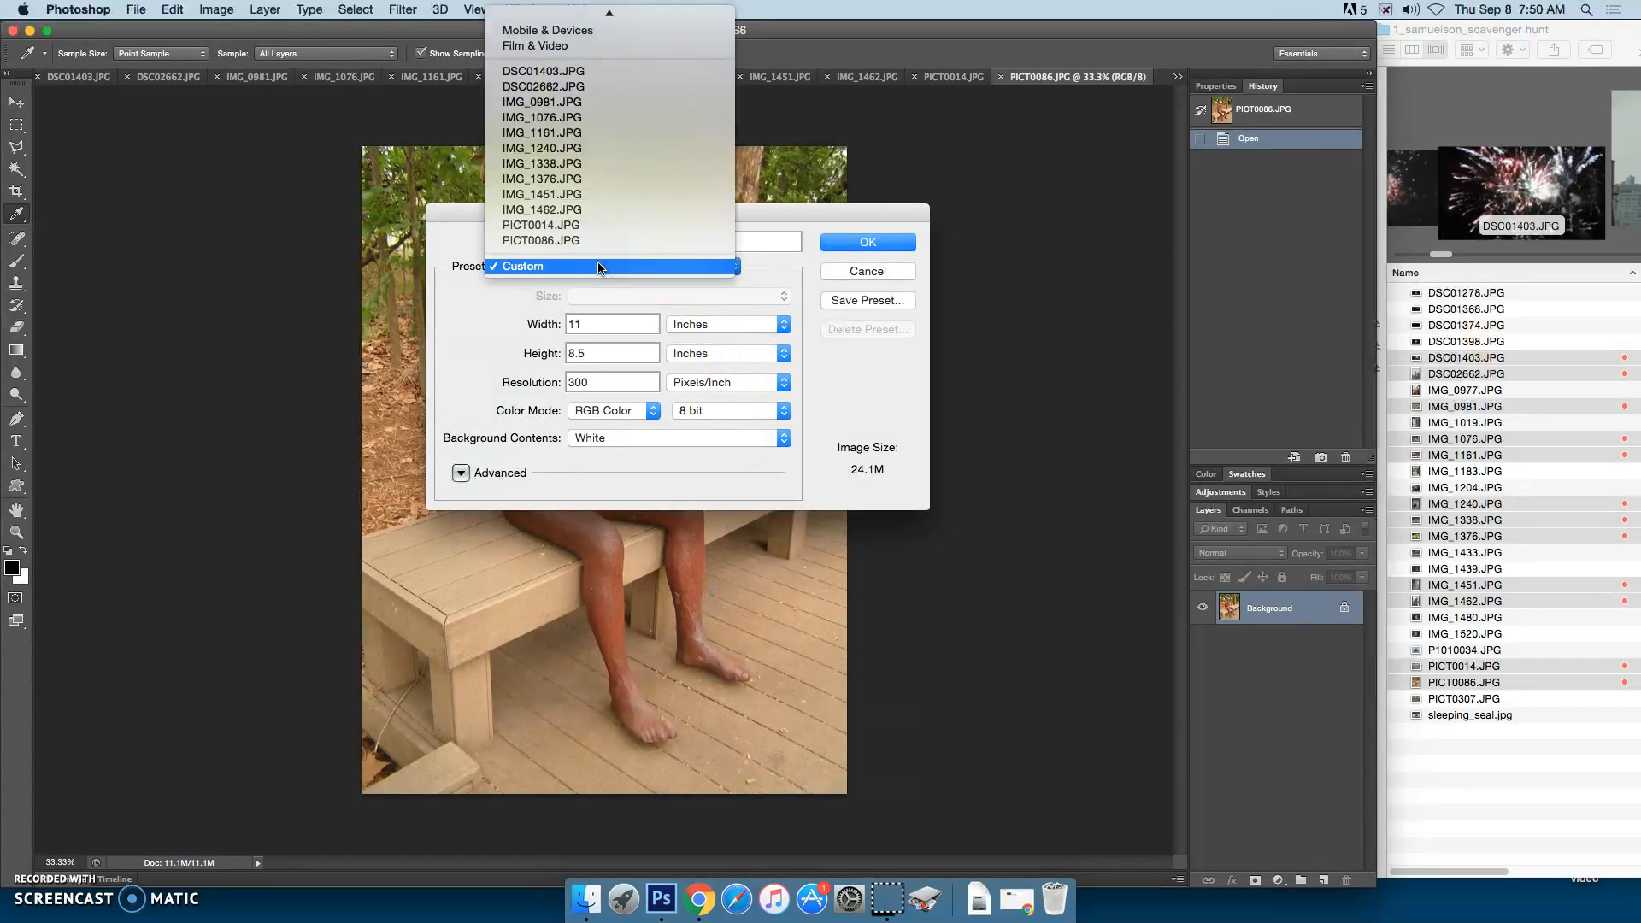
pyautogui.click(534, 267)
pyautogui.click(543, 267)
pyautogui.moveTo(614, 15)
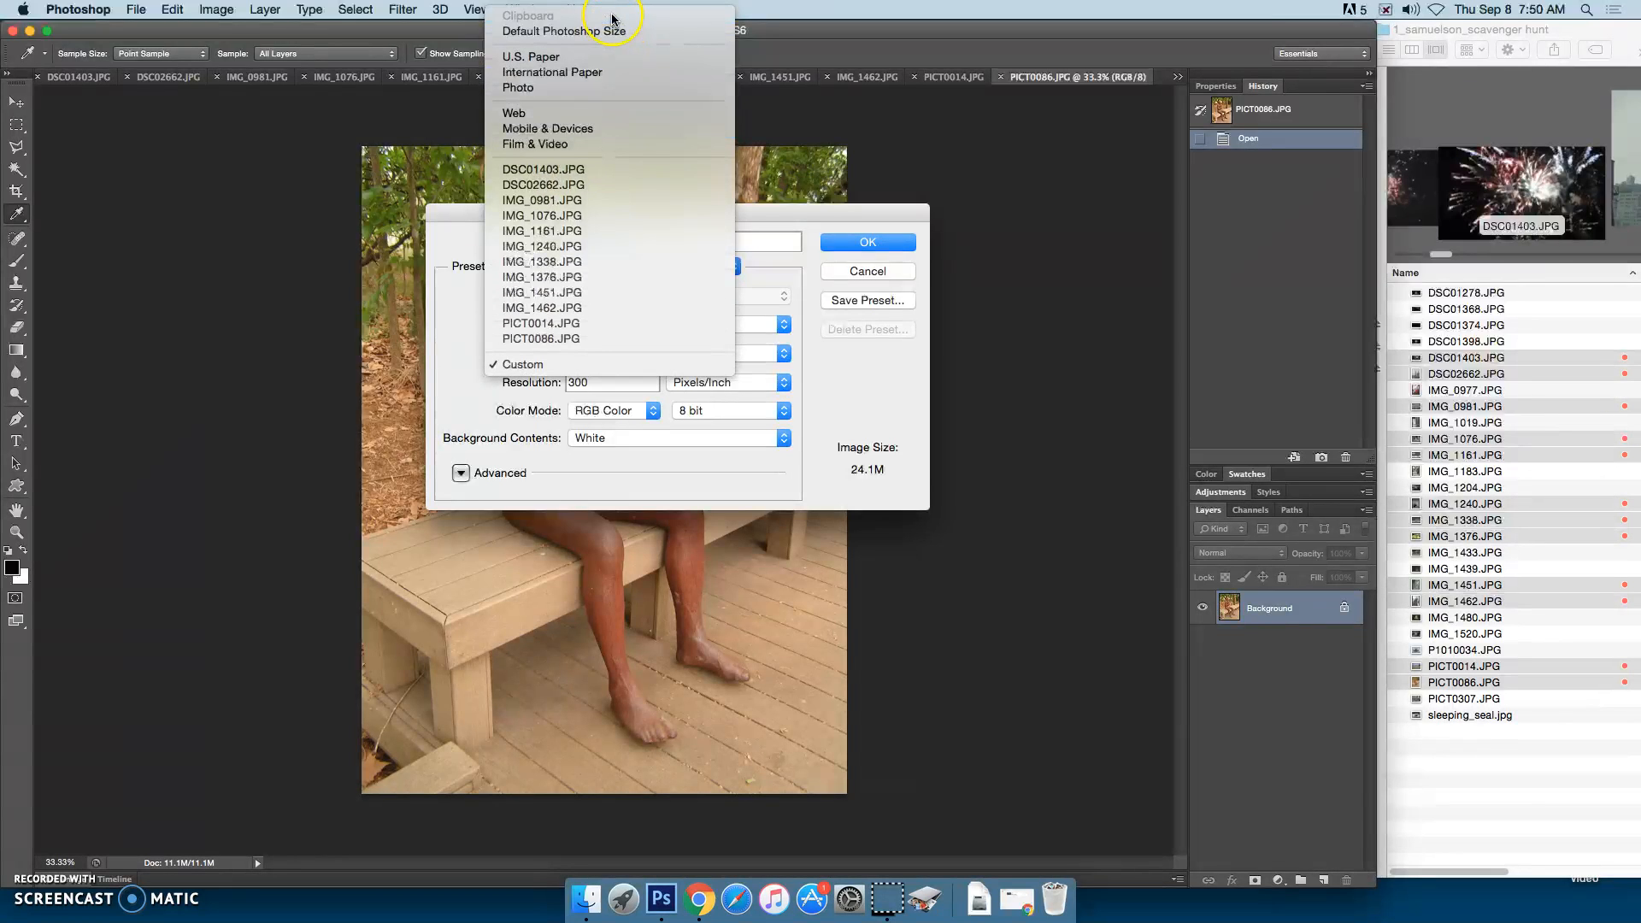
pyautogui.click(577, 60)
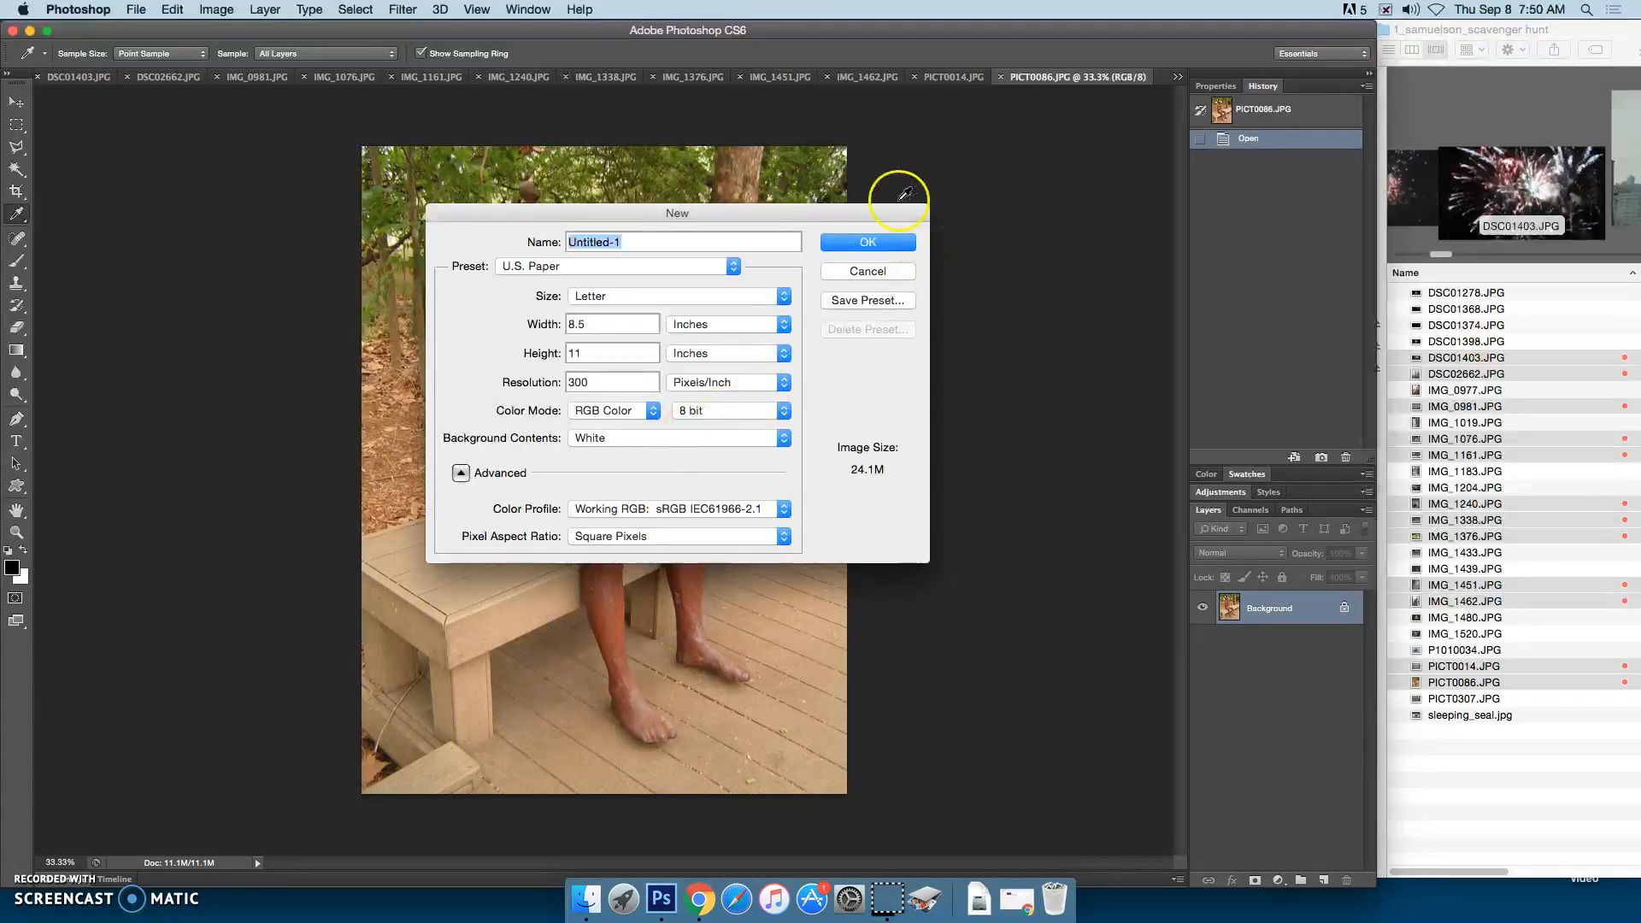
pyautogui.click(878, 242)
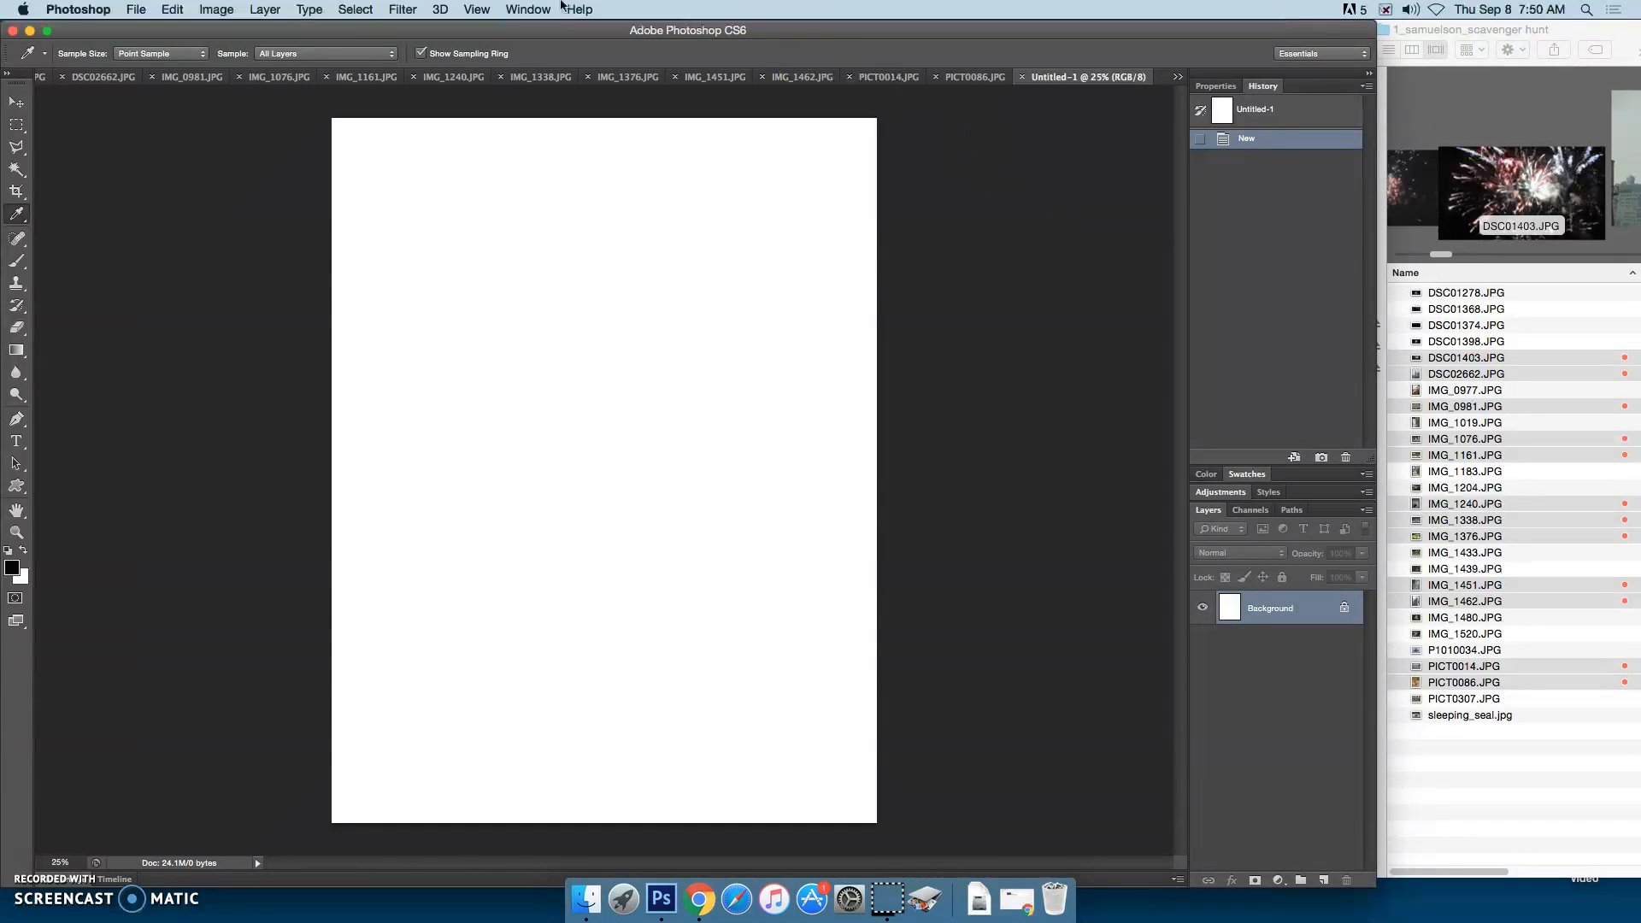
# Rotate the blank document's canvas 90° clockwise into landscape orientation.
pyautogui.click(218, 10)
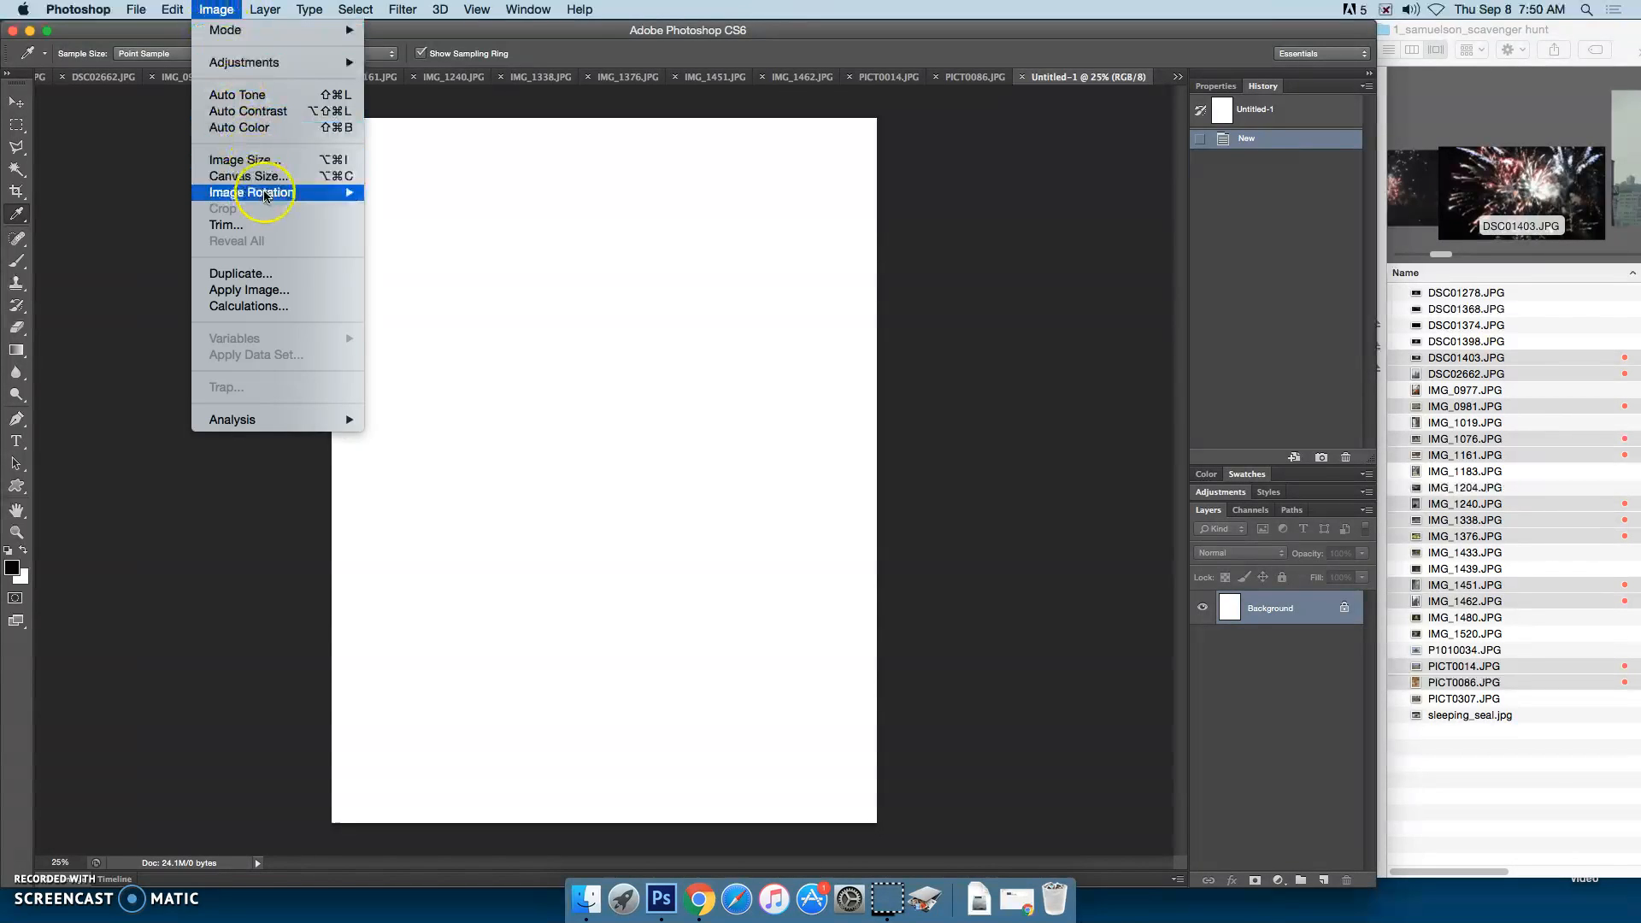
pyautogui.moveTo(266, 195)
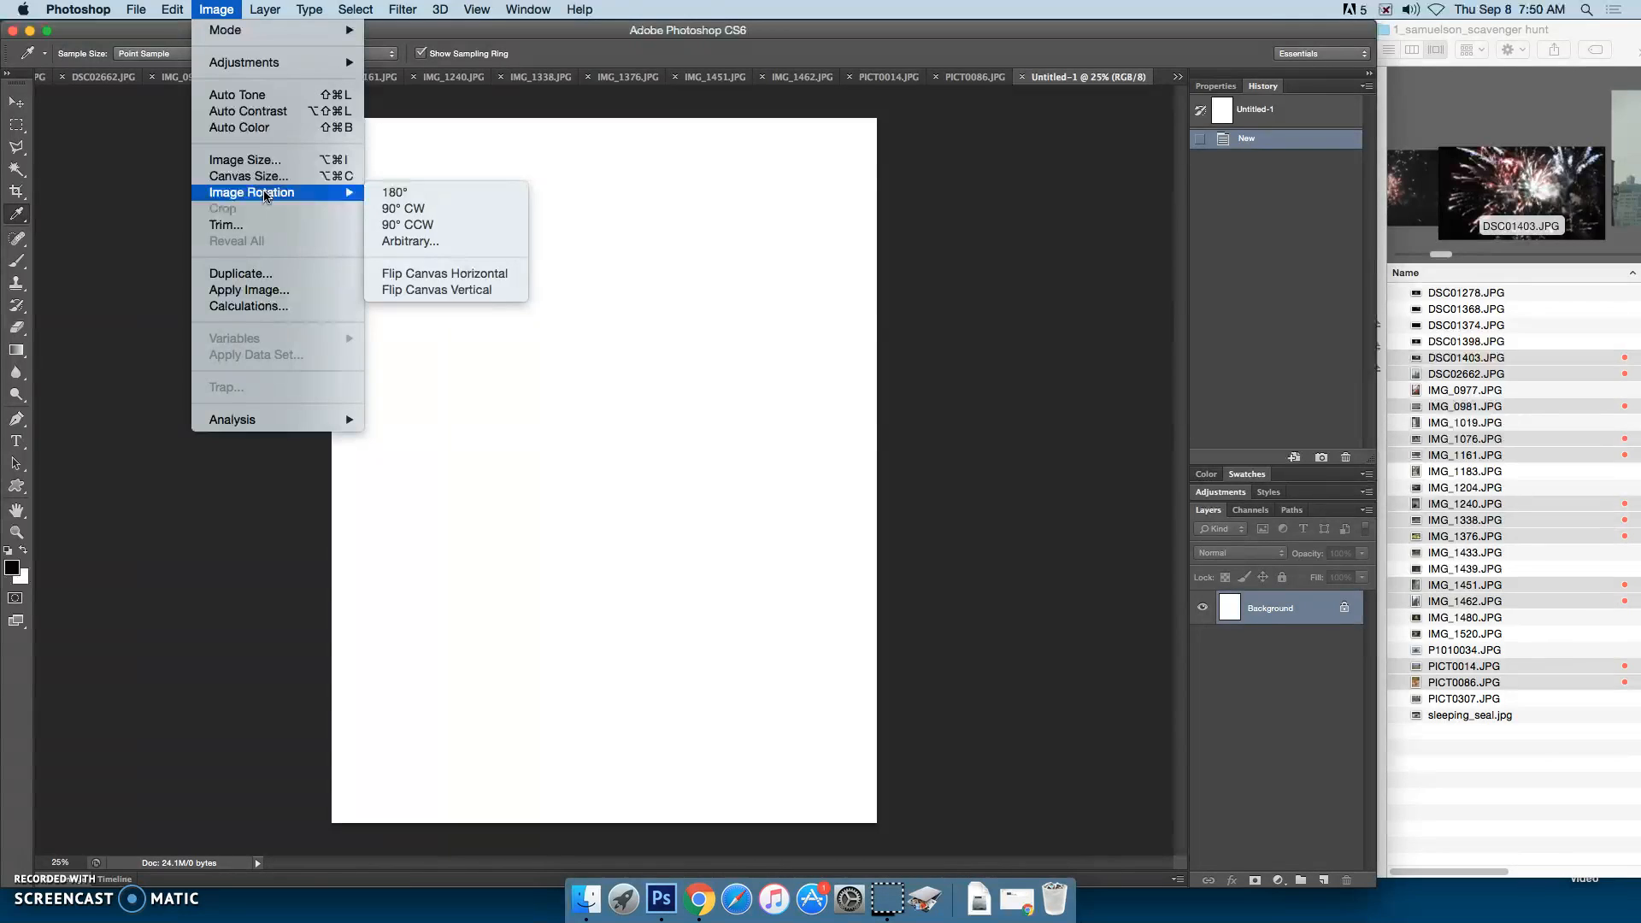
pyautogui.click(421, 210)
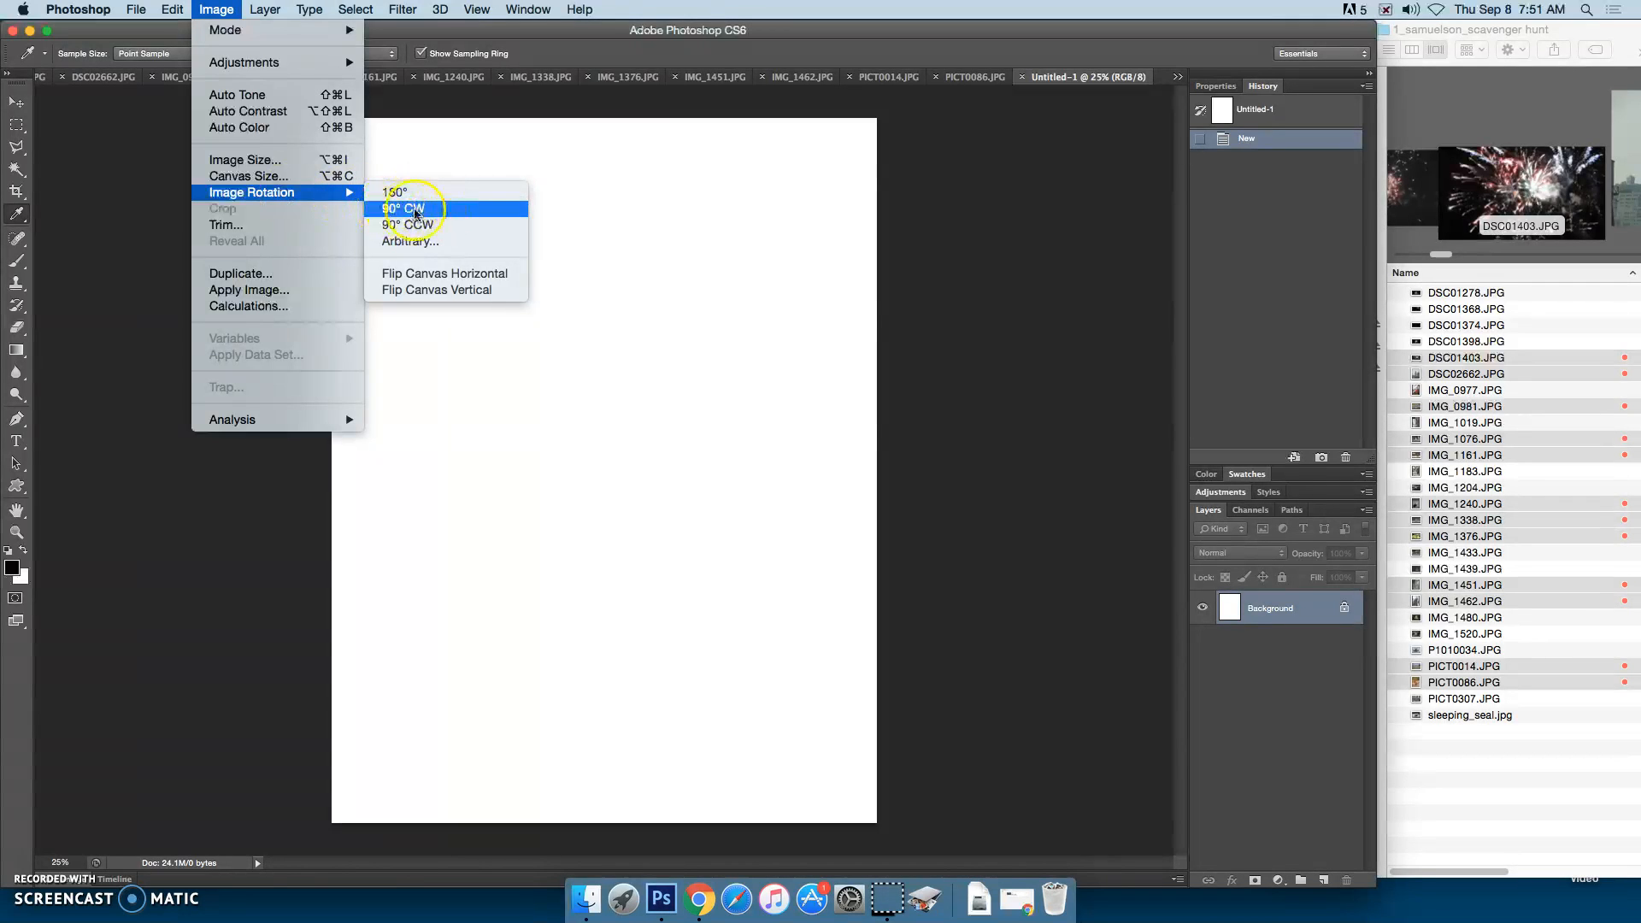
pyautogui.click(432, 212)
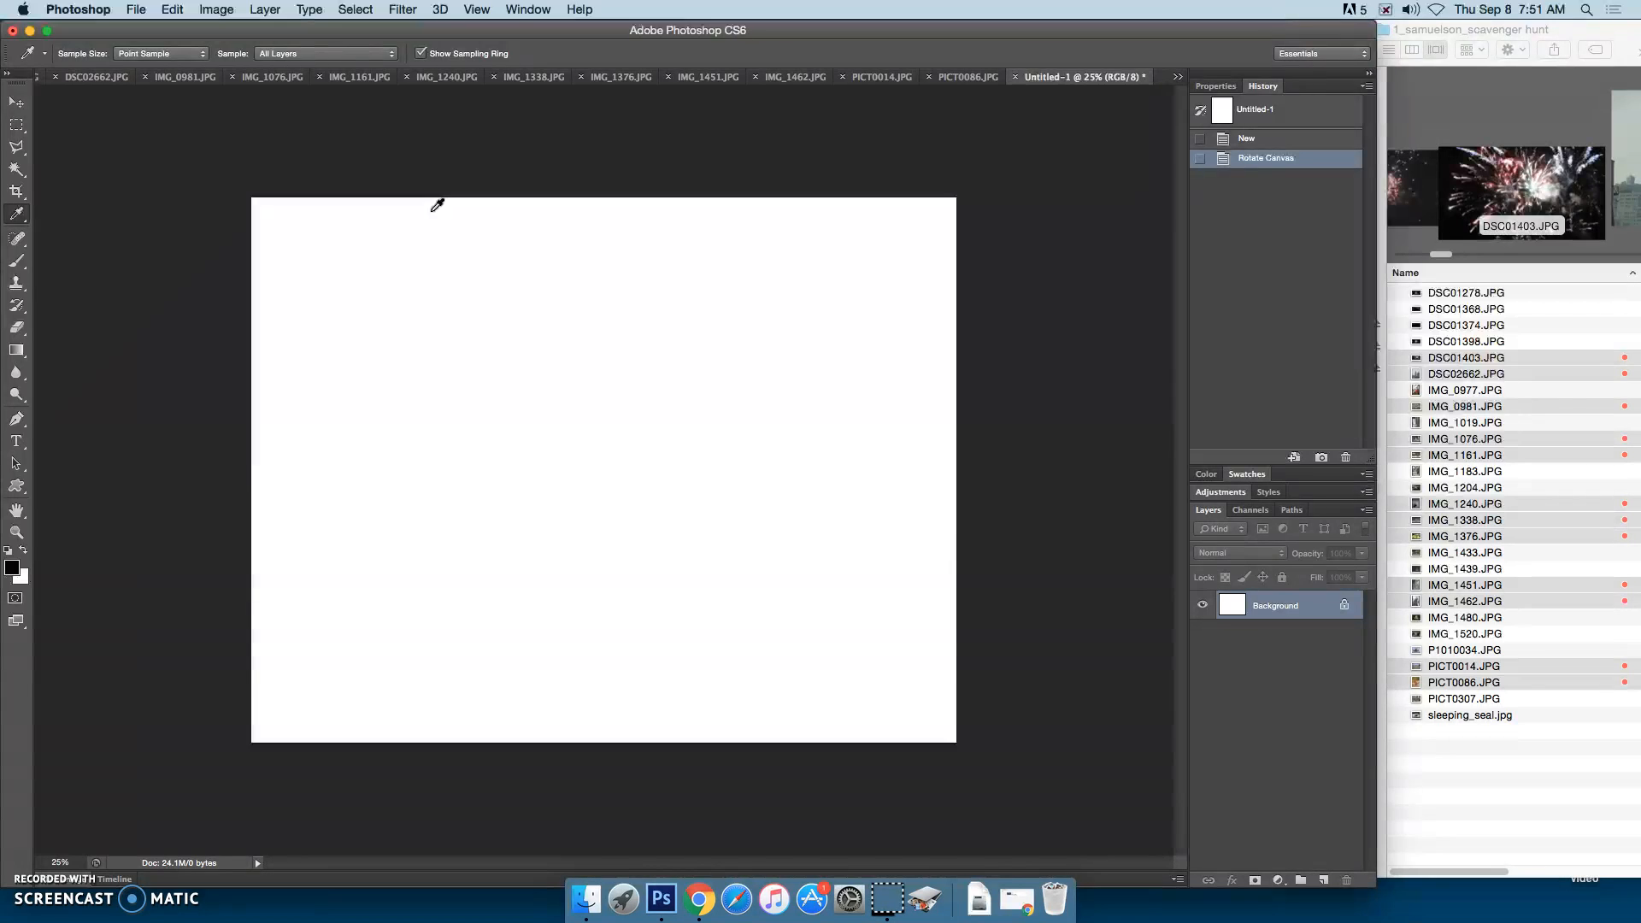
# Activate the Move tool and arrange the open documents side by side in a two-up layout.
pyautogui.click(15, 101)
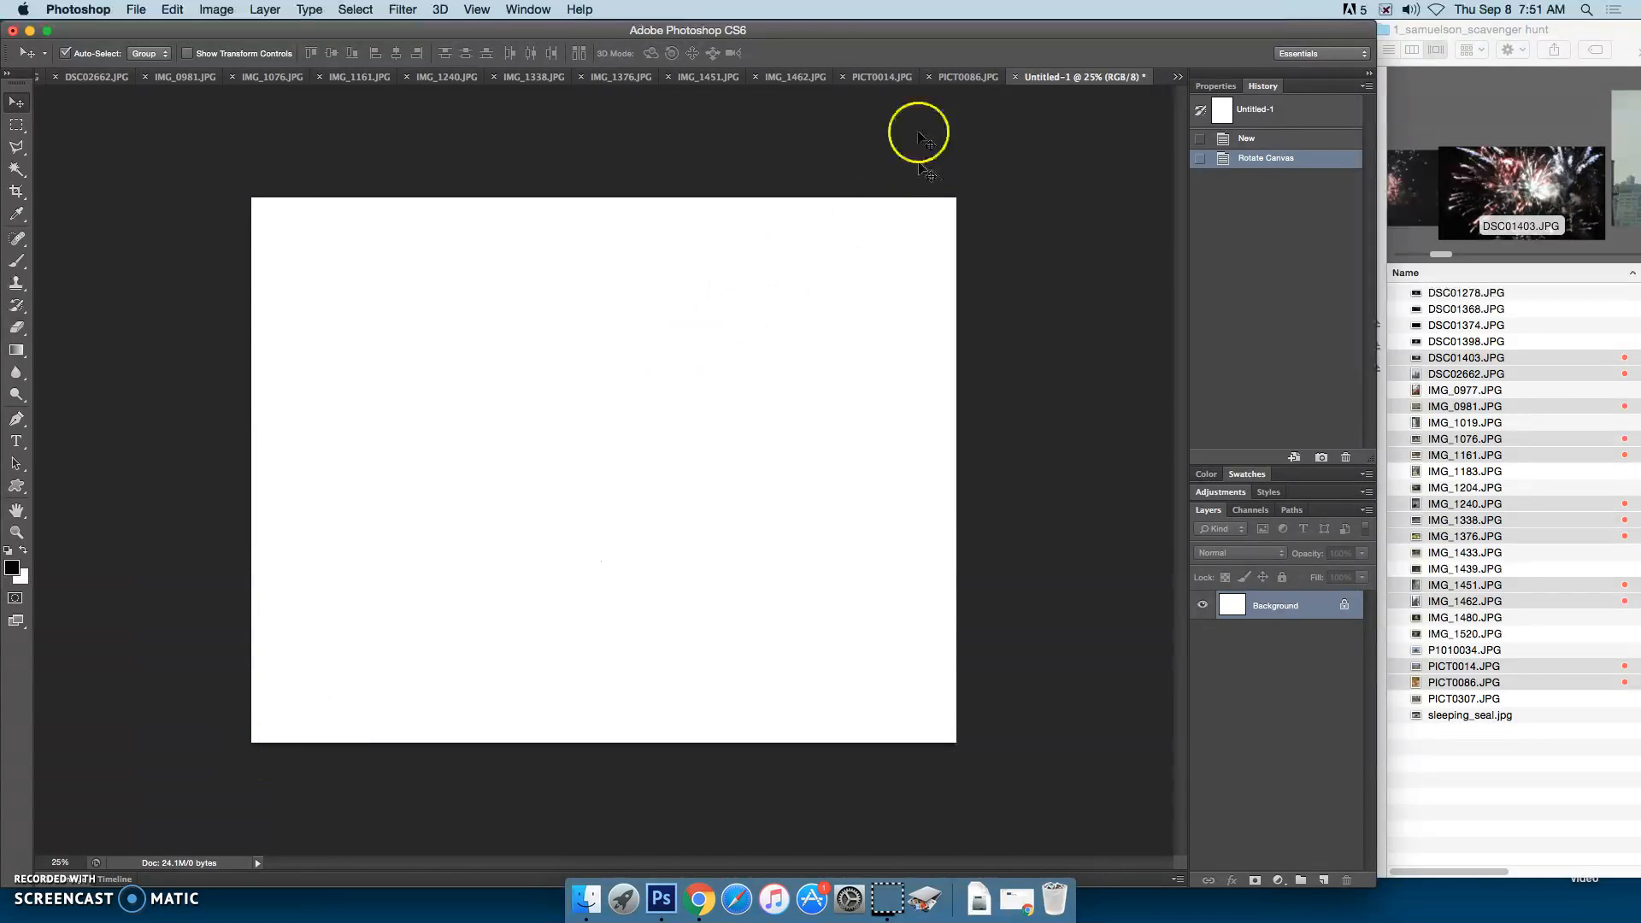
pyautogui.click(526, 13)
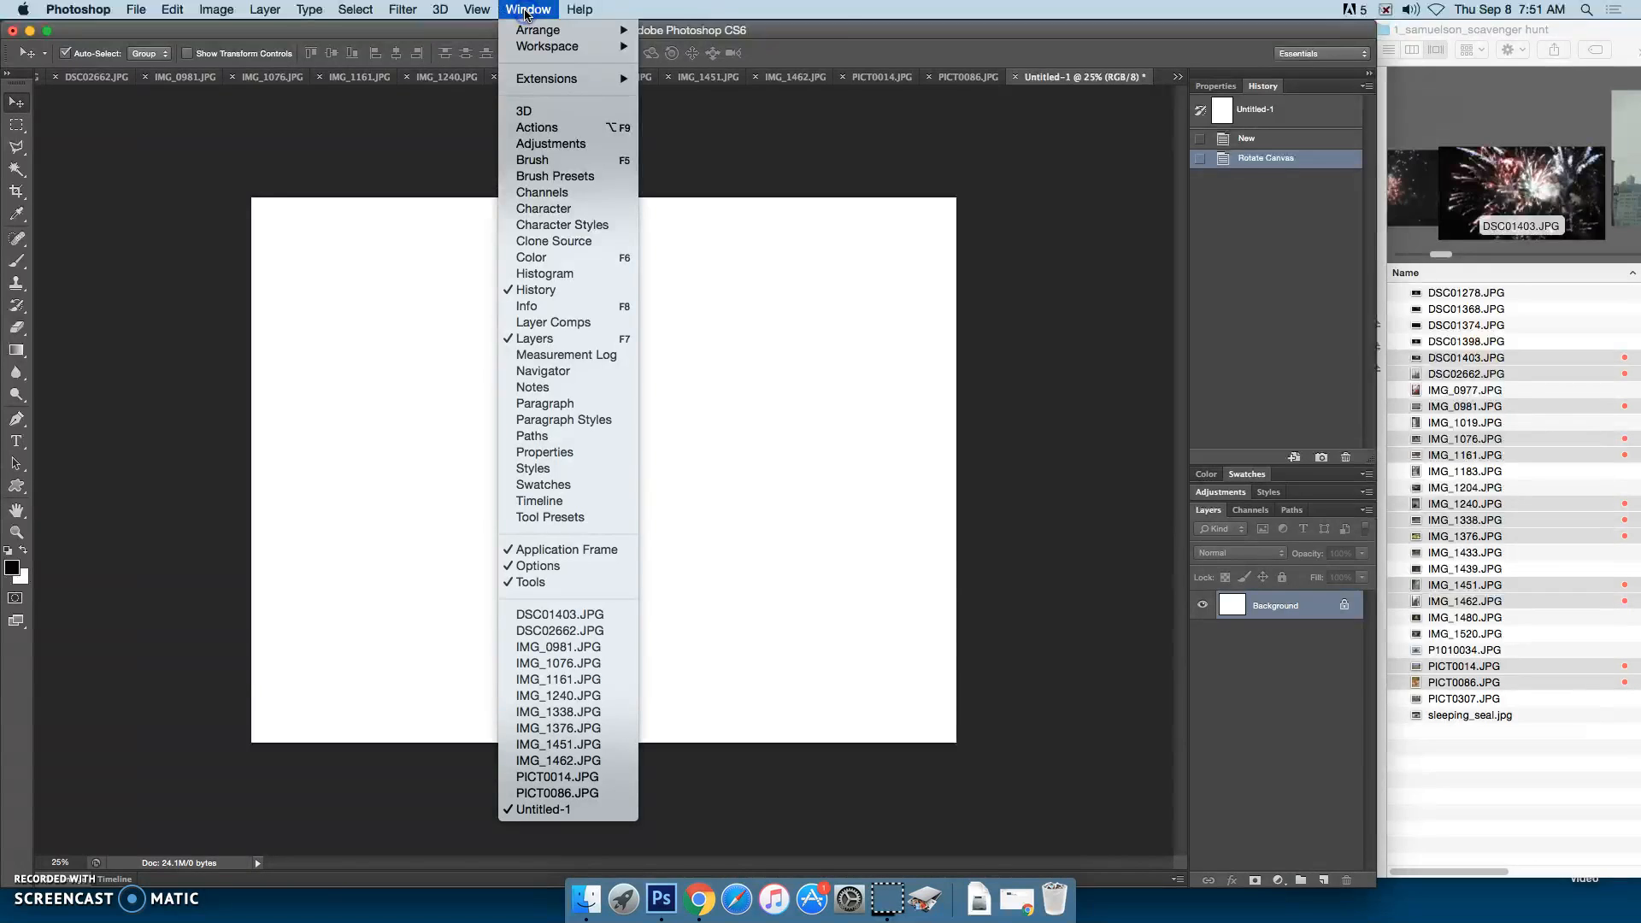
pyautogui.moveTo(529, 32)
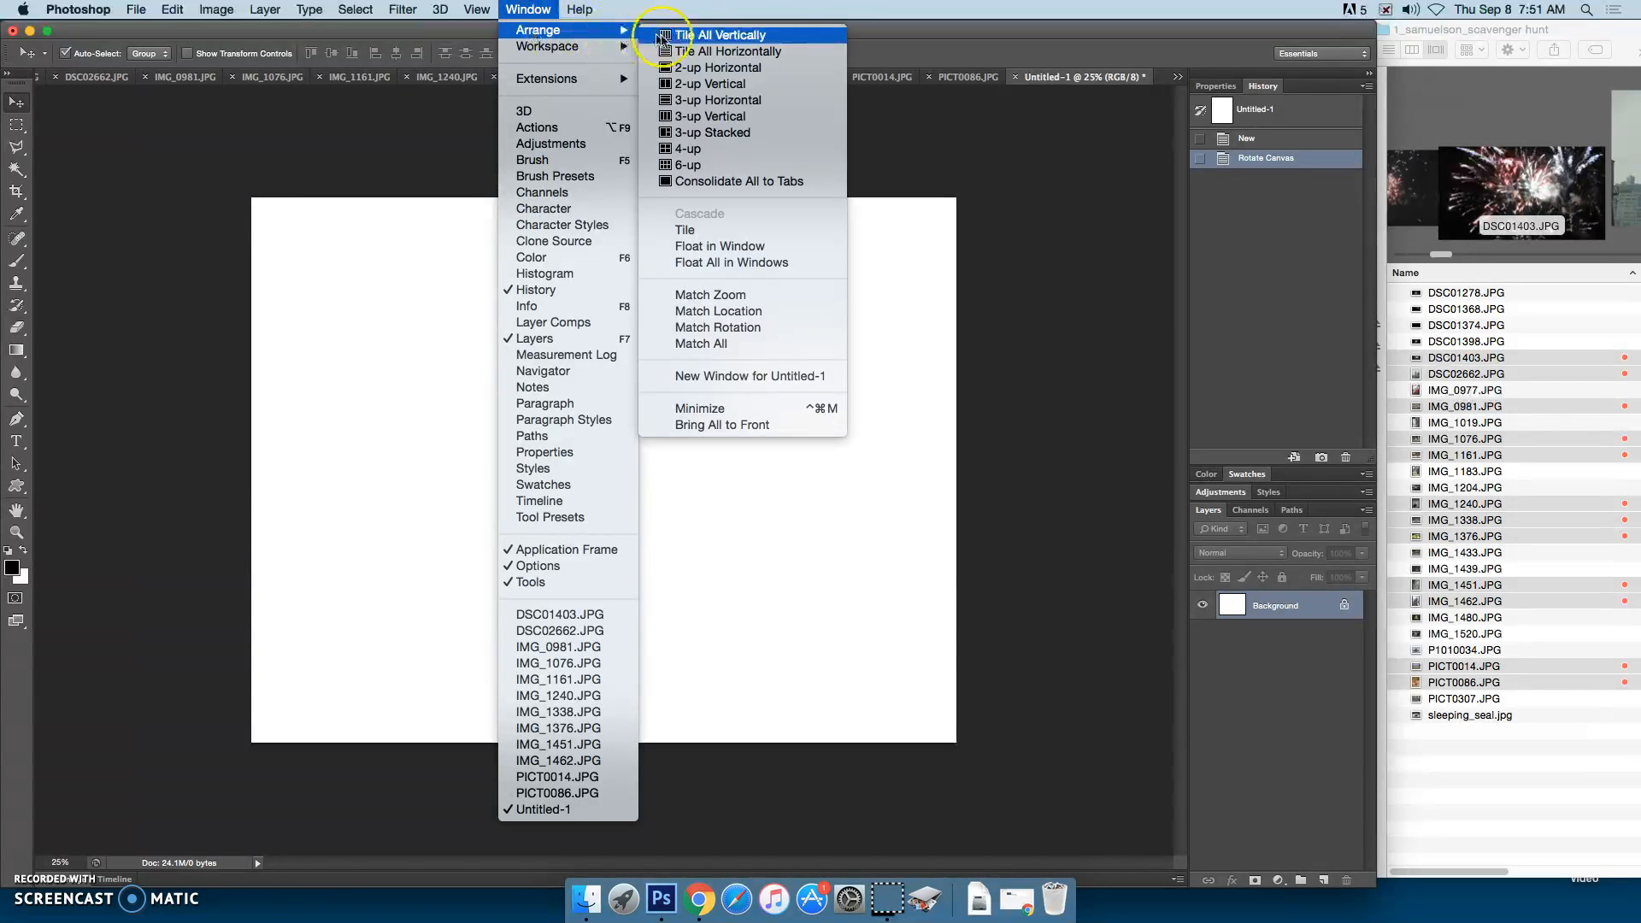
pyautogui.click(708, 68)
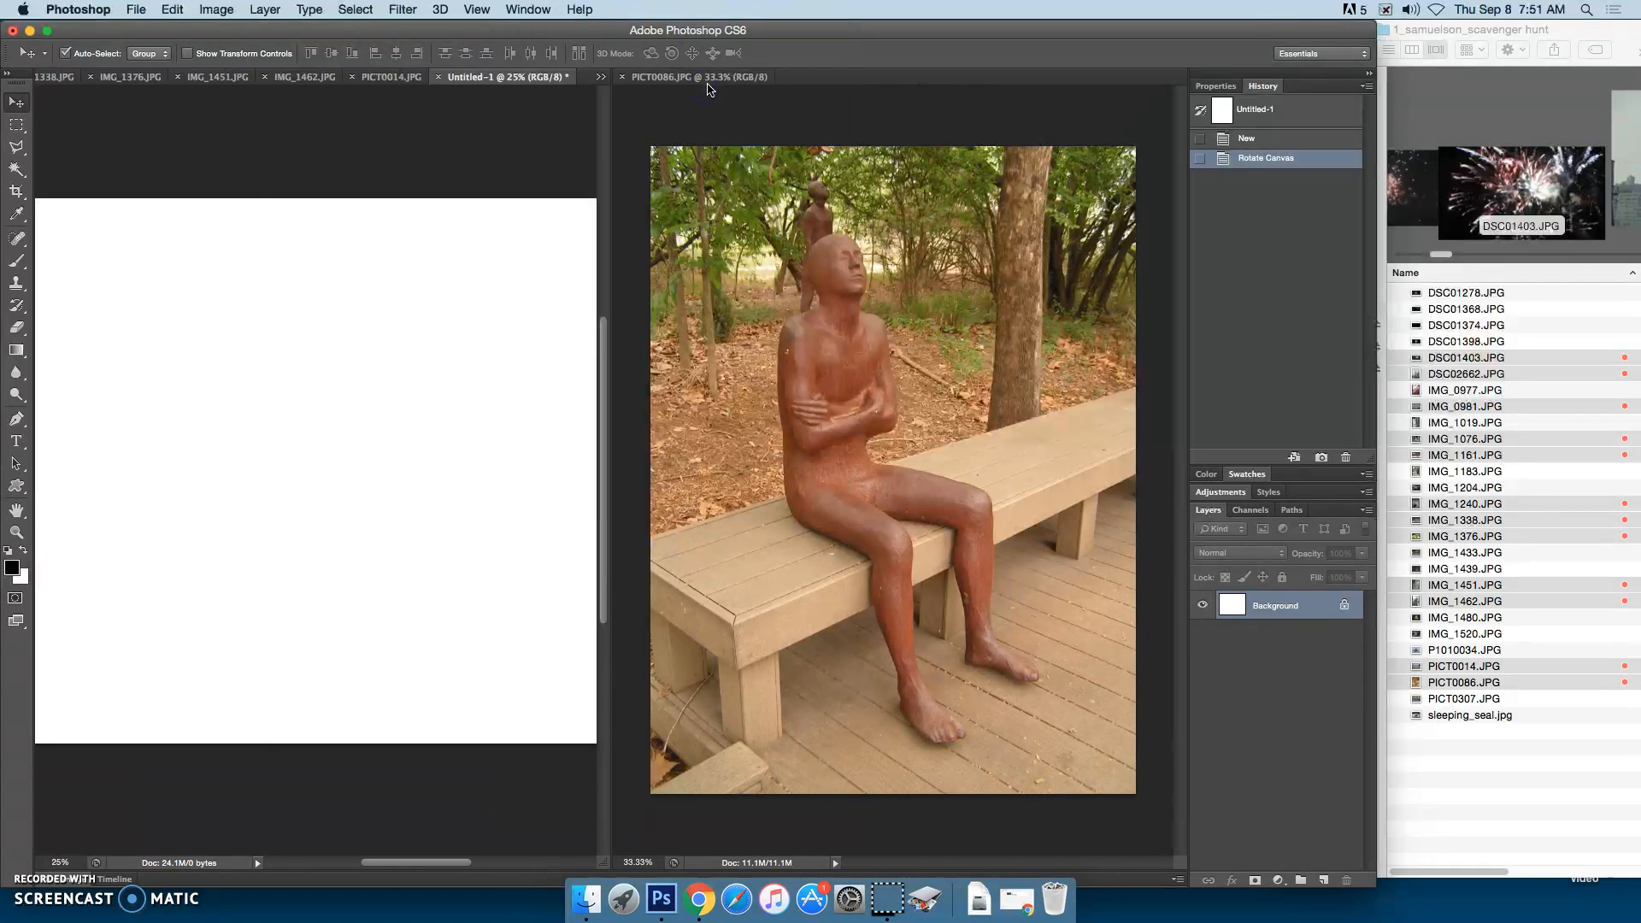
# Swap the two panes so the photos are on the left and Untitled-1 on the right, with its whole page in view.
pyautogui.moveTo(608, 85); pyautogui.dragTo(547, 79)
pyautogui.click(718, 81)
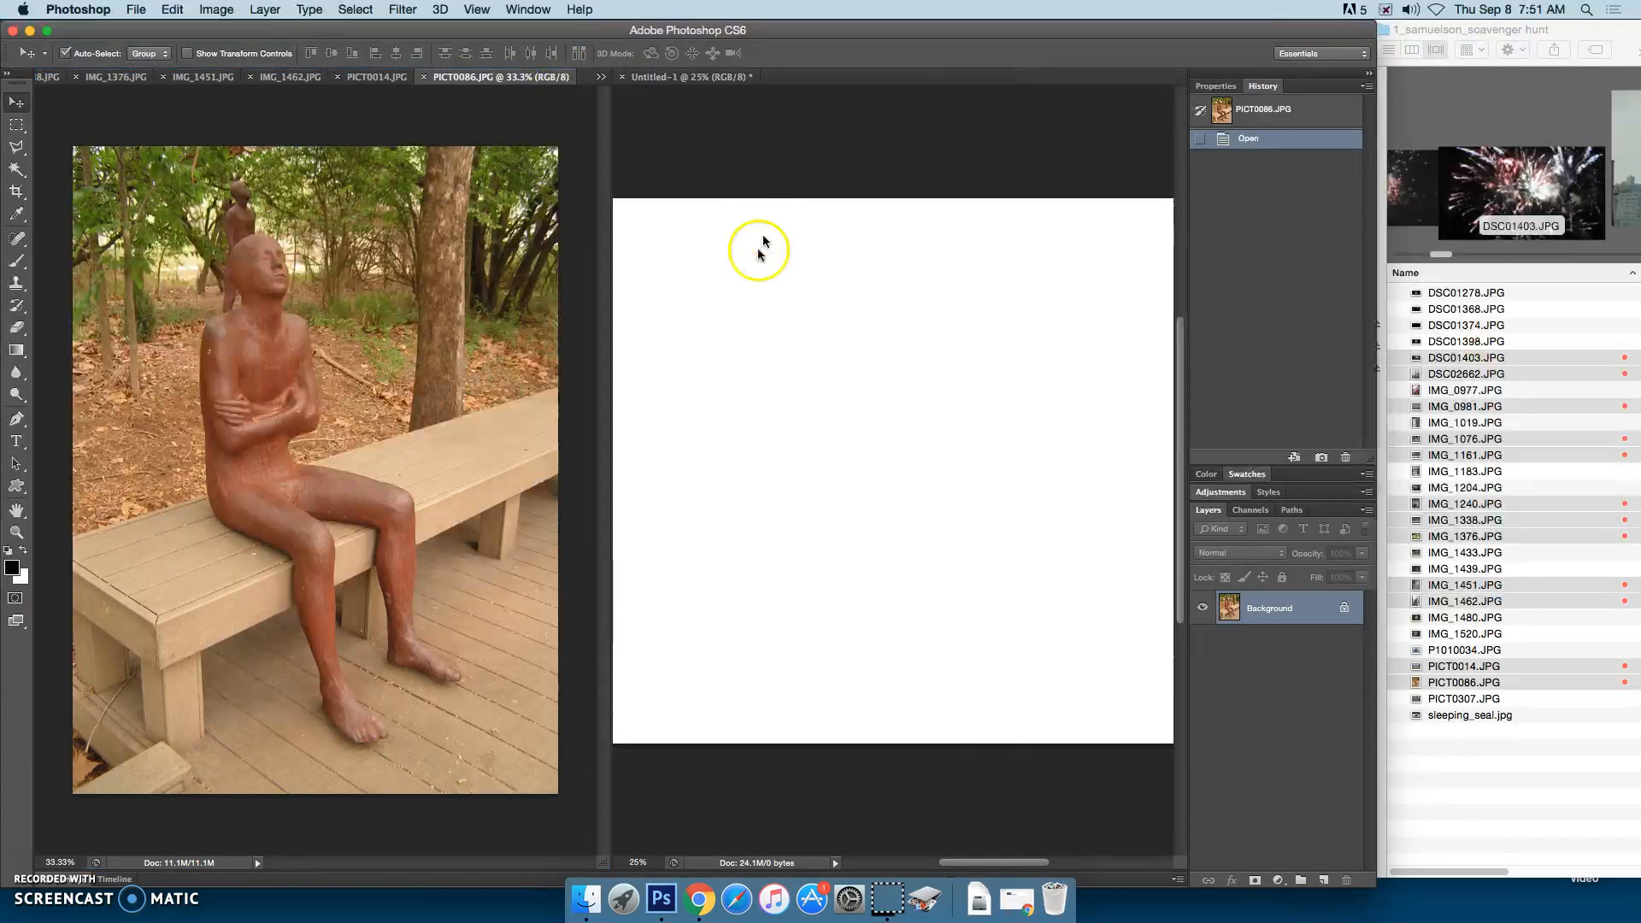
pyautogui.click(1006, 810)
pyautogui.click(1026, 801)
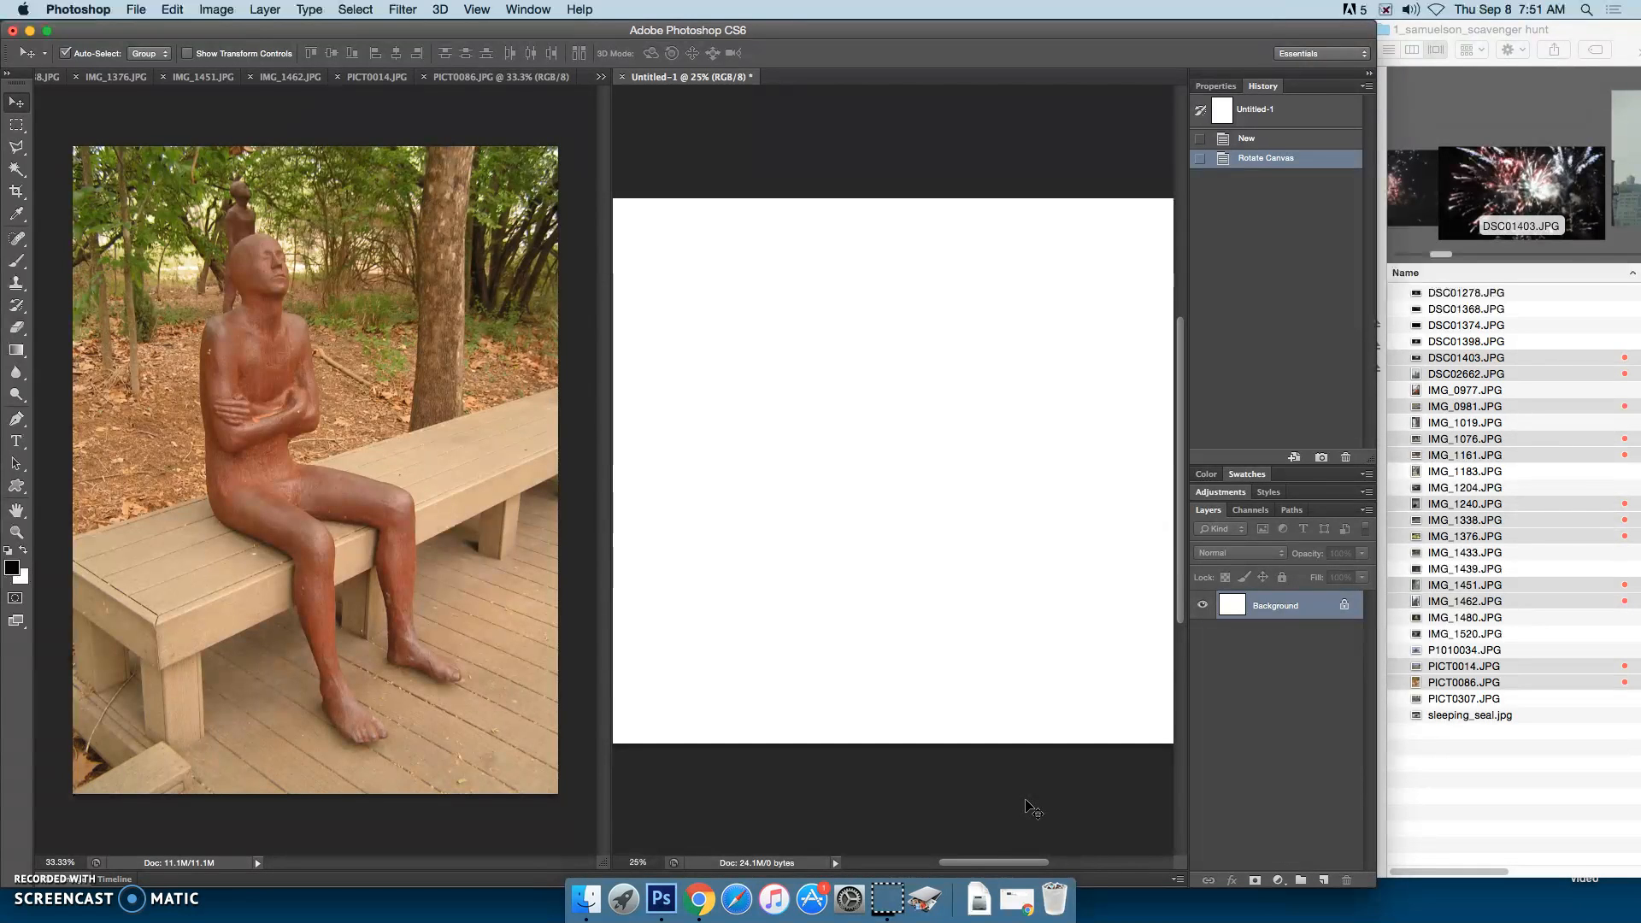
pyautogui.press('super+minus')
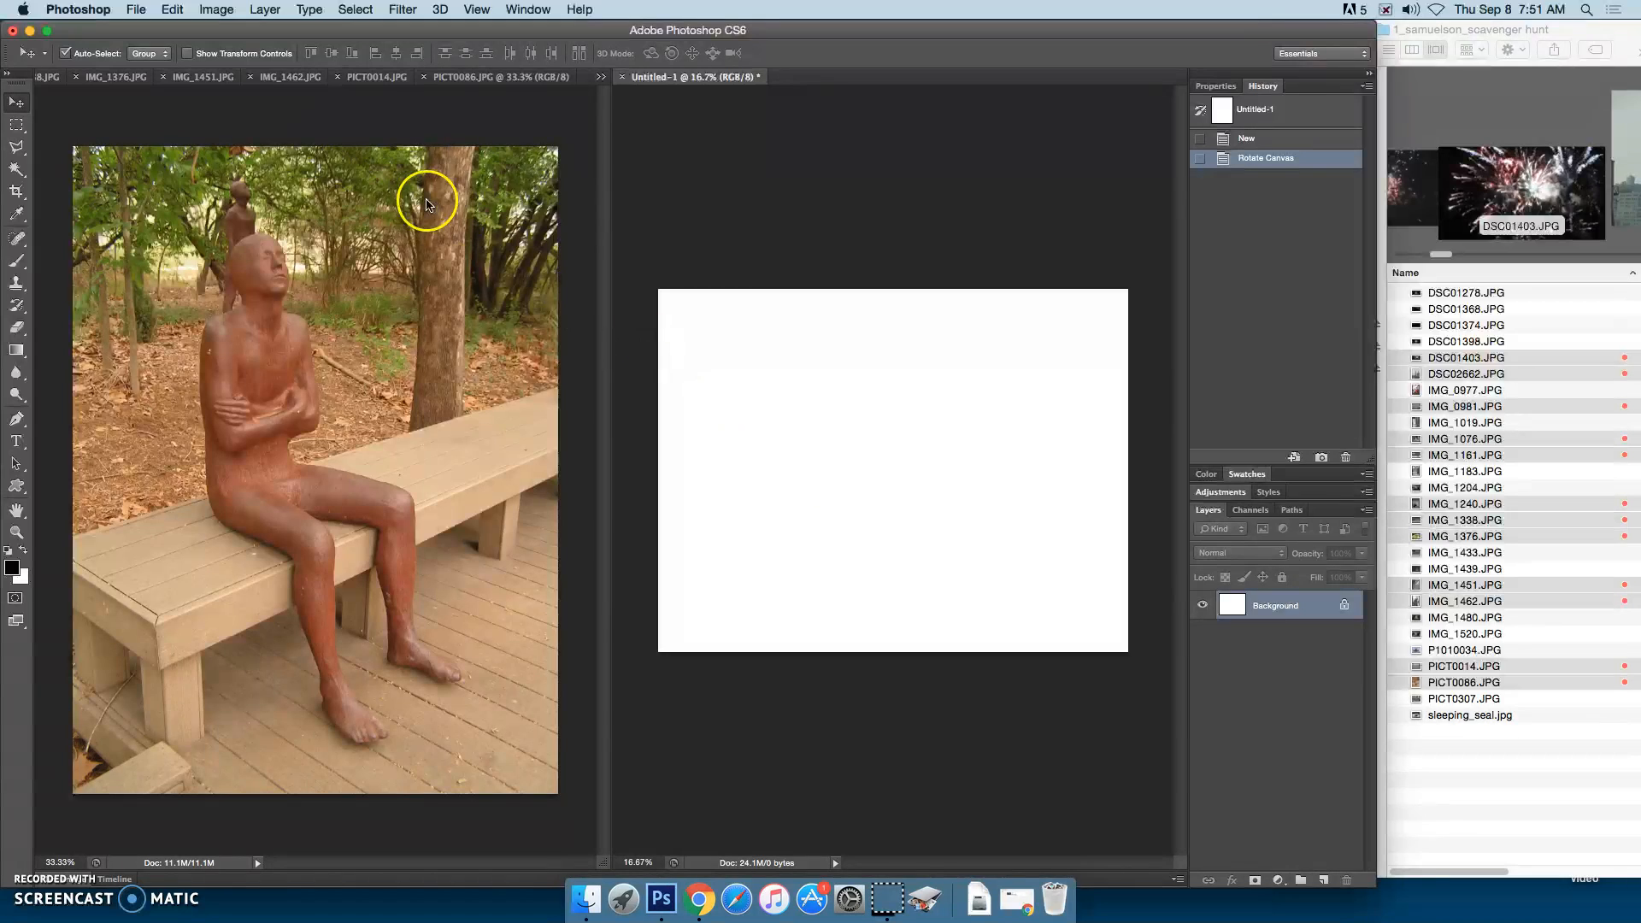
# Activate the Rectangular Marquee tool for selecting parts of the open photos.
pyautogui.click(603, 78)
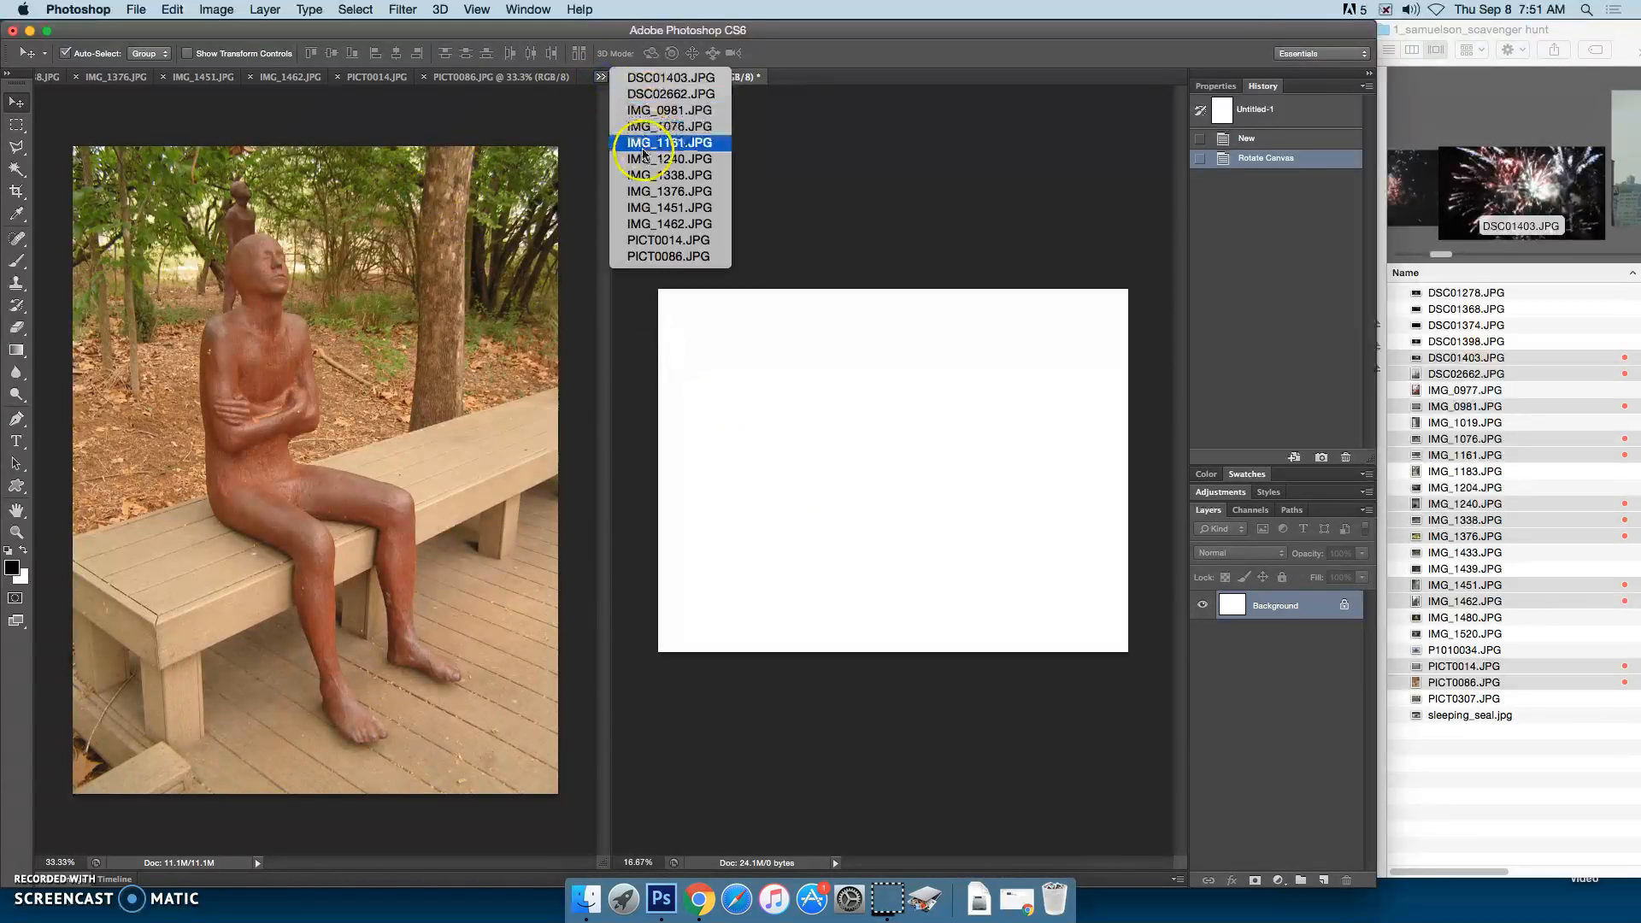
pyautogui.click(494, 114)
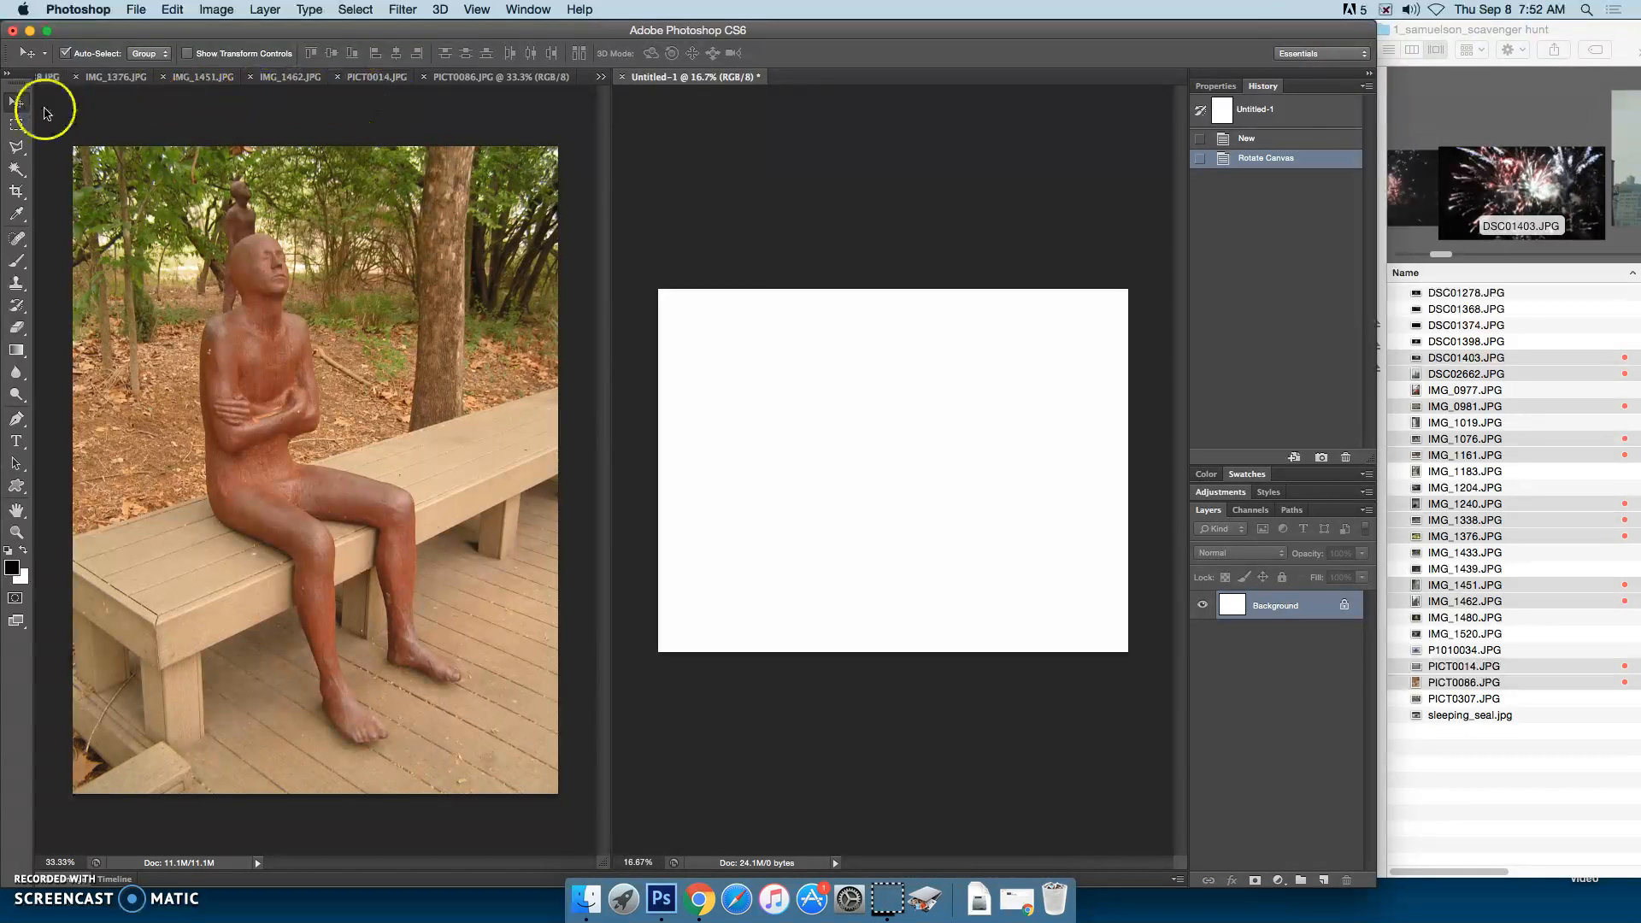
pyautogui.click(17, 126)
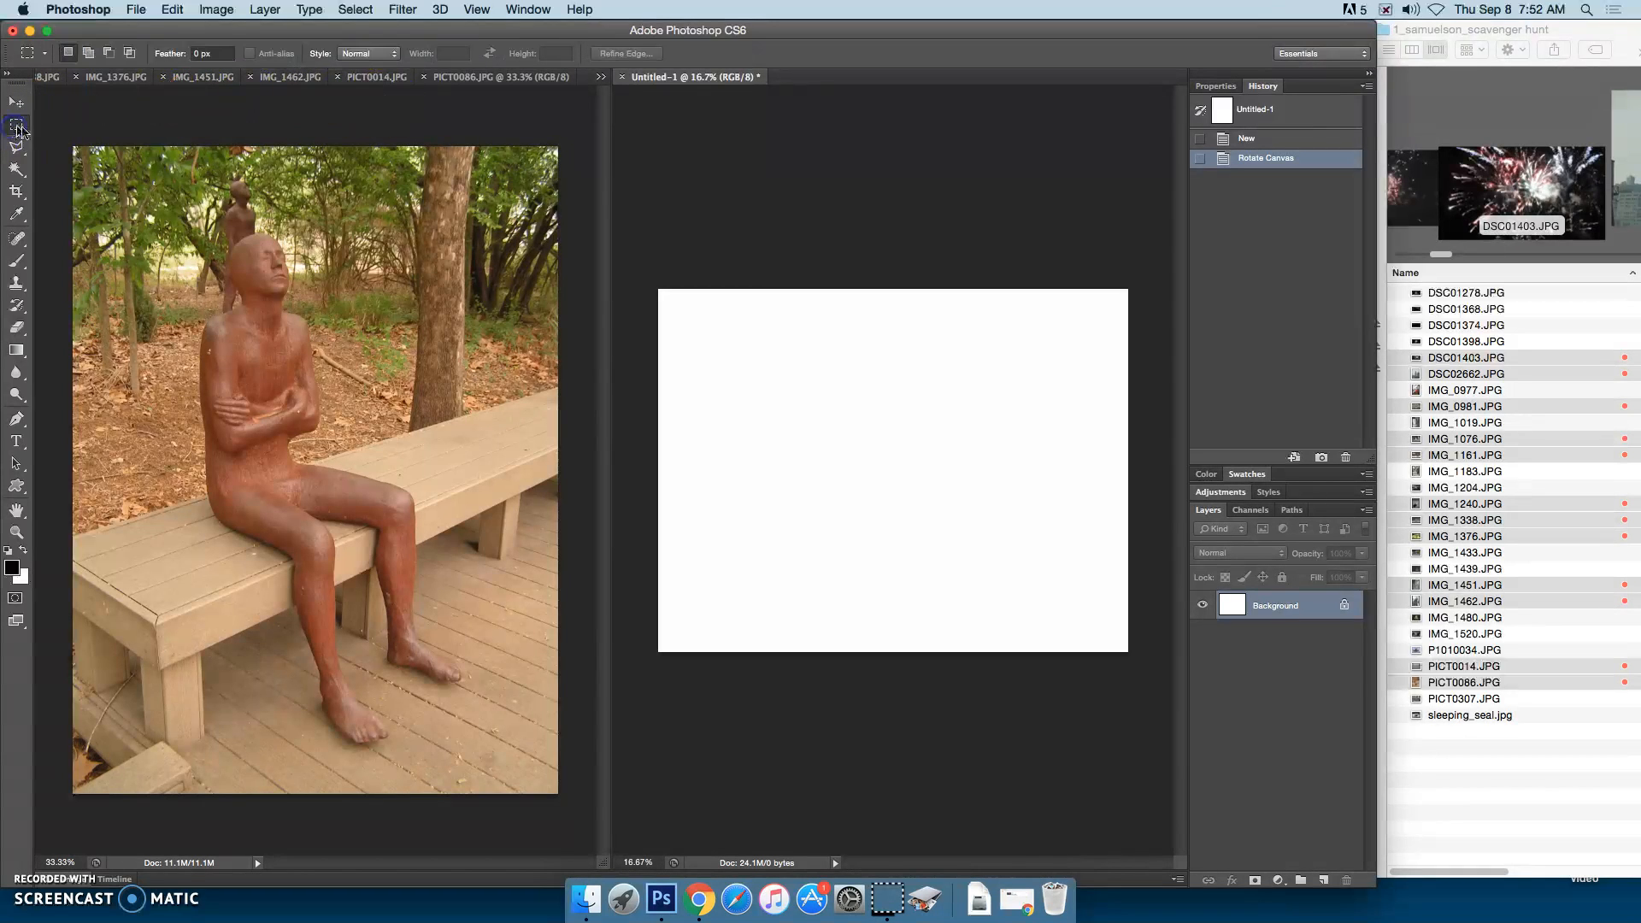
# Look through the open photos, from PICT0014.JPG back to IMG_1161.JPG, to see each picture beside the blank page.
pyautogui.click(602, 77)
pyautogui.click(504, 77)
pyautogui.click(372, 78)
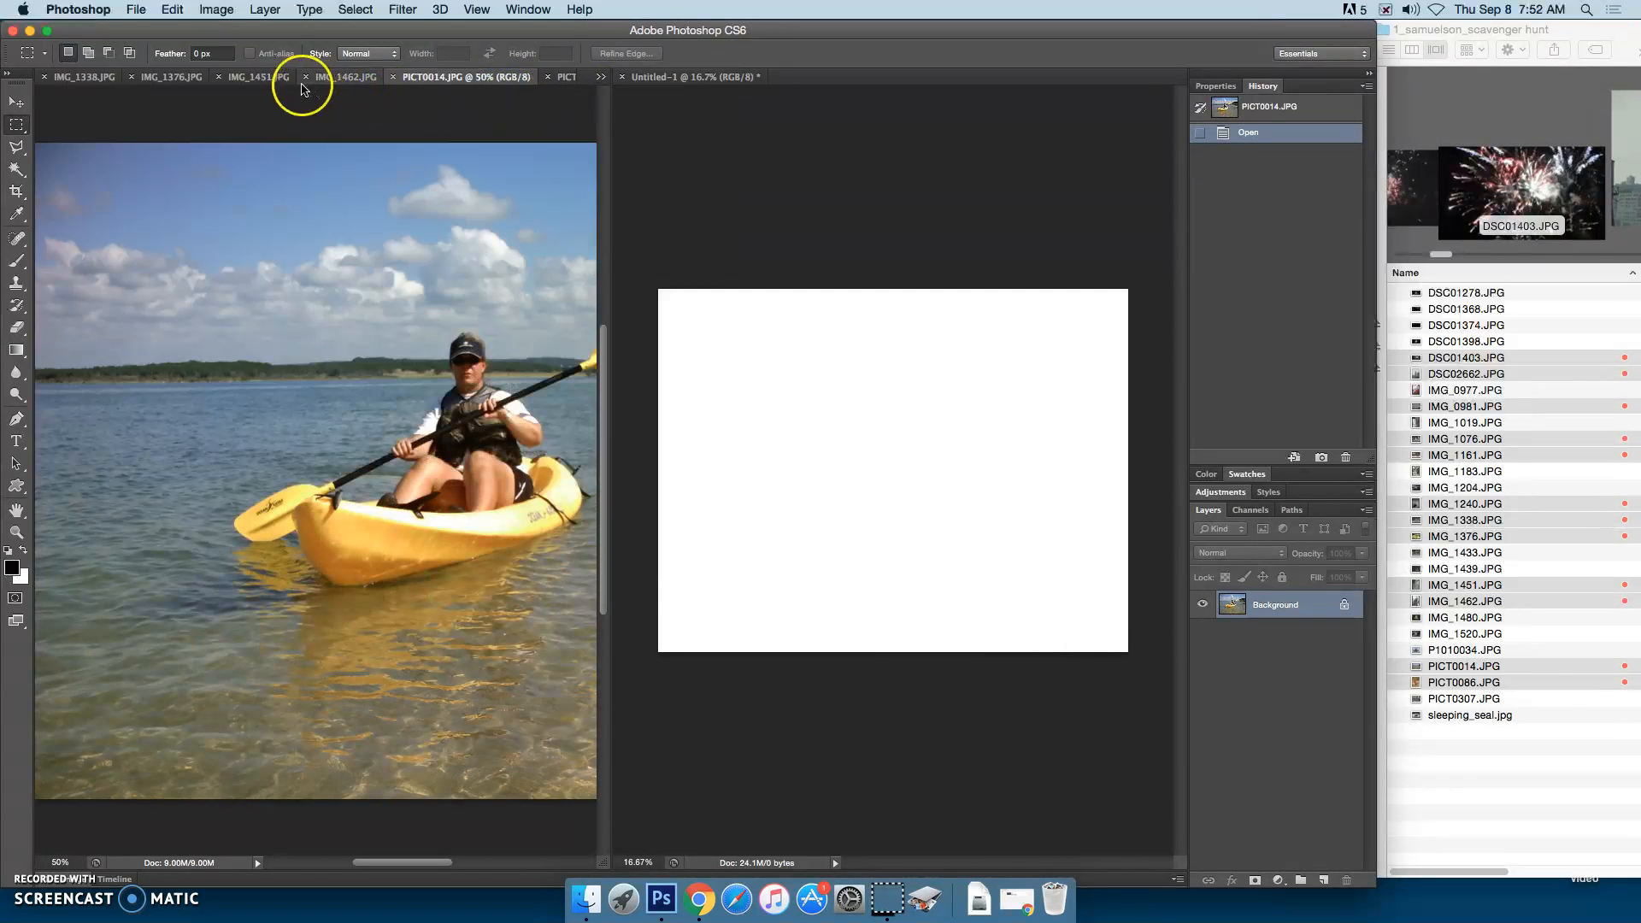
pyautogui.click(295, 78)
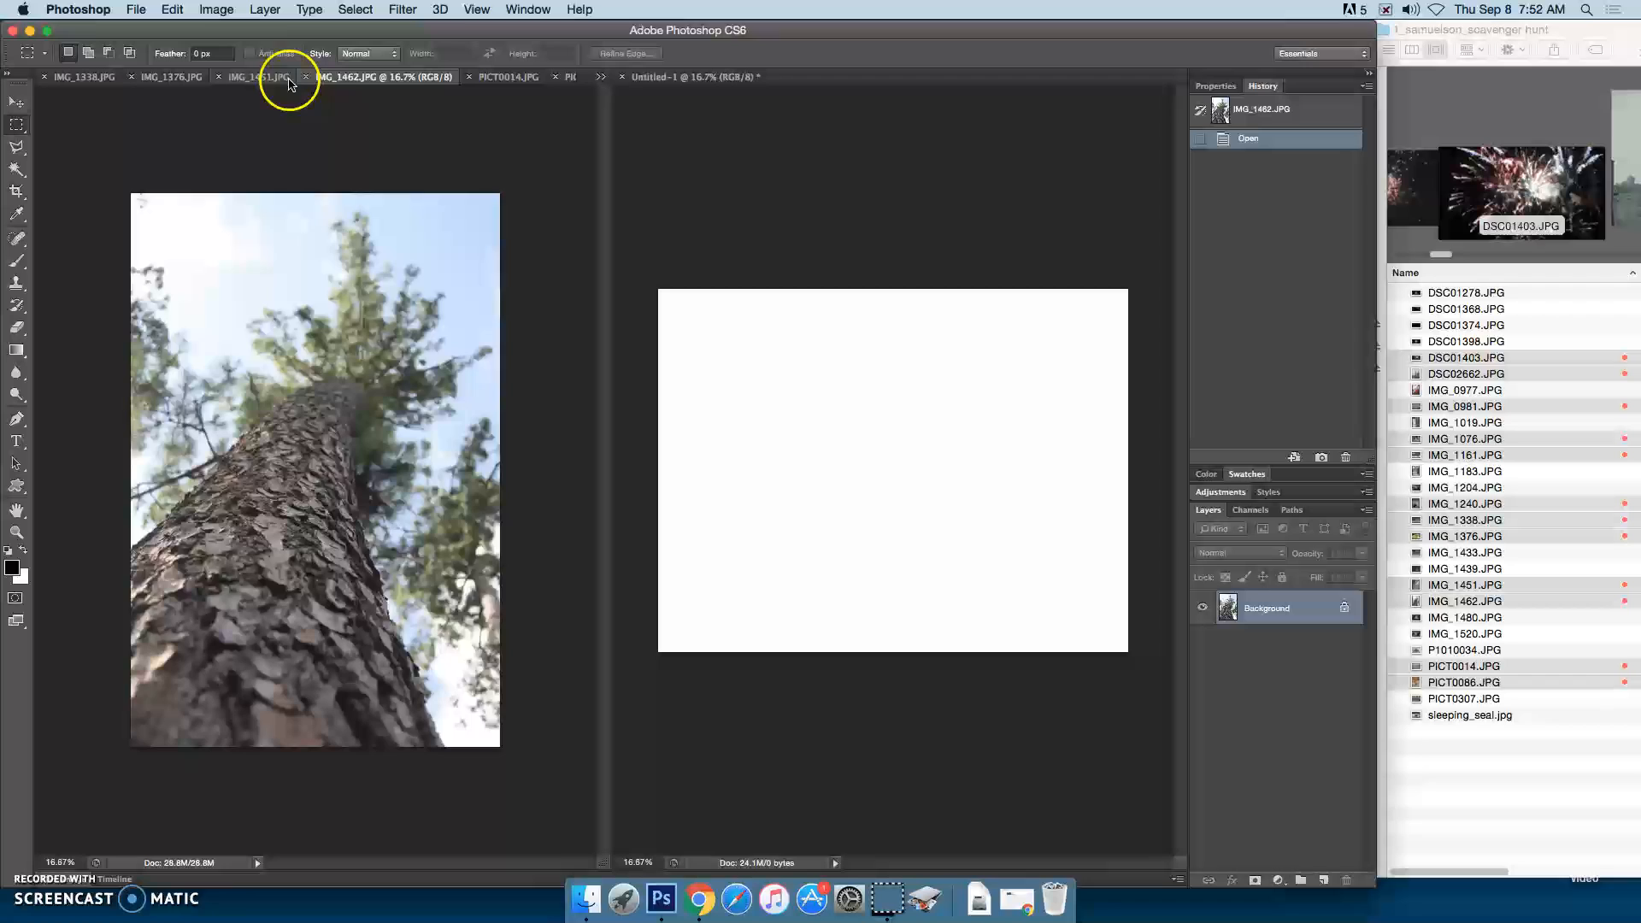
pyautogui.click(243, 81)
pyautogui.click(172, 79)
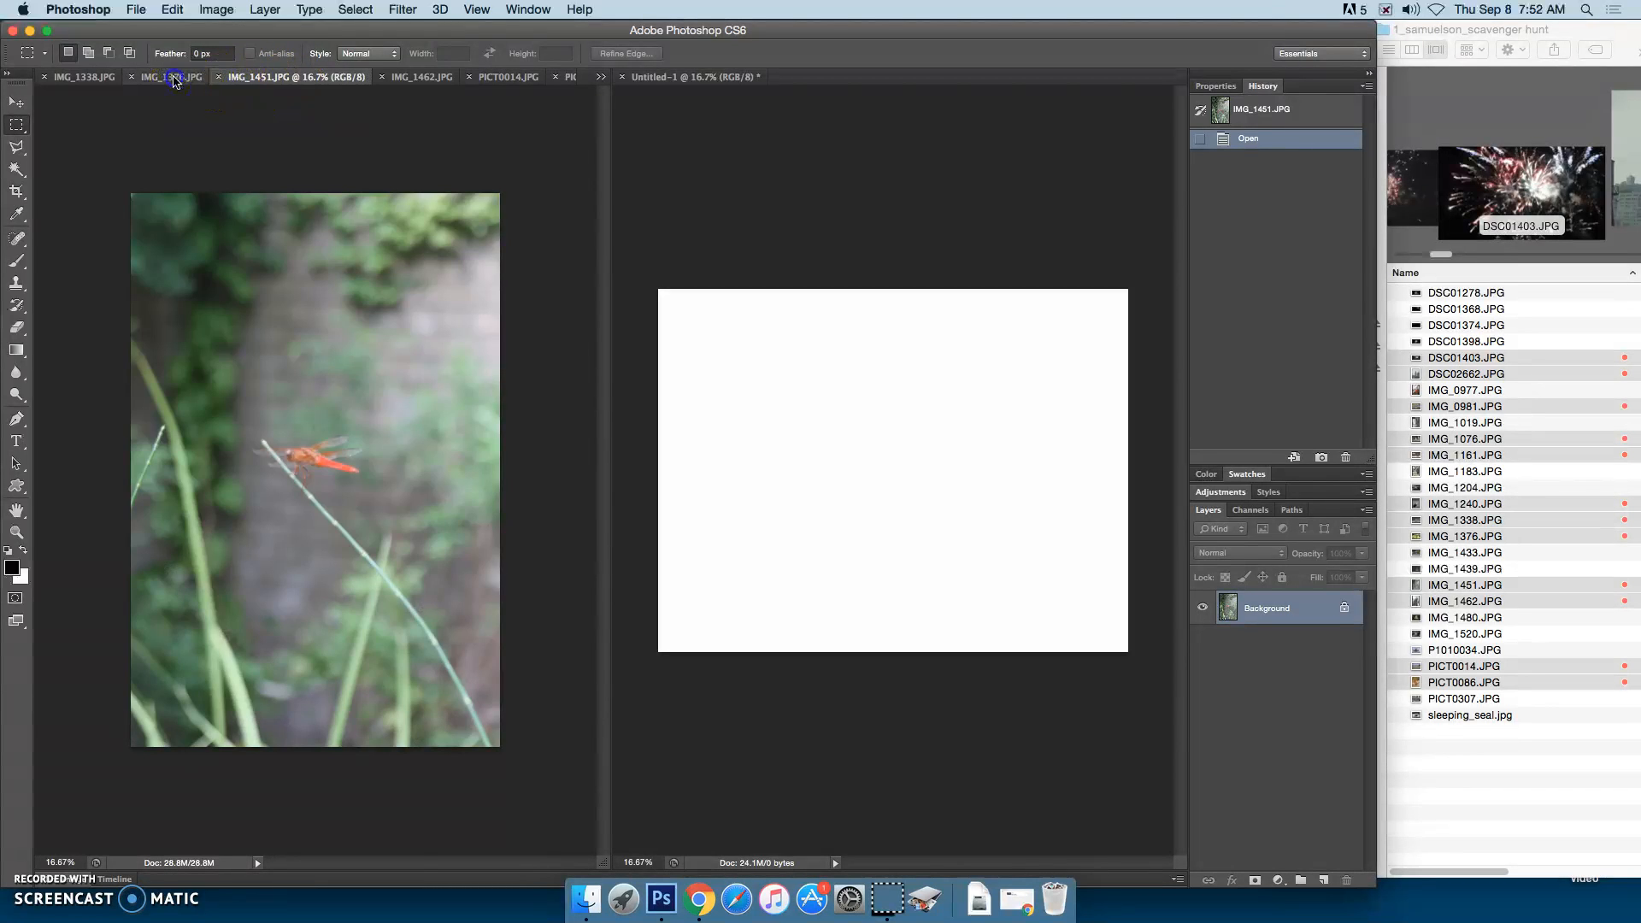
pyautogui.click(89, 79)
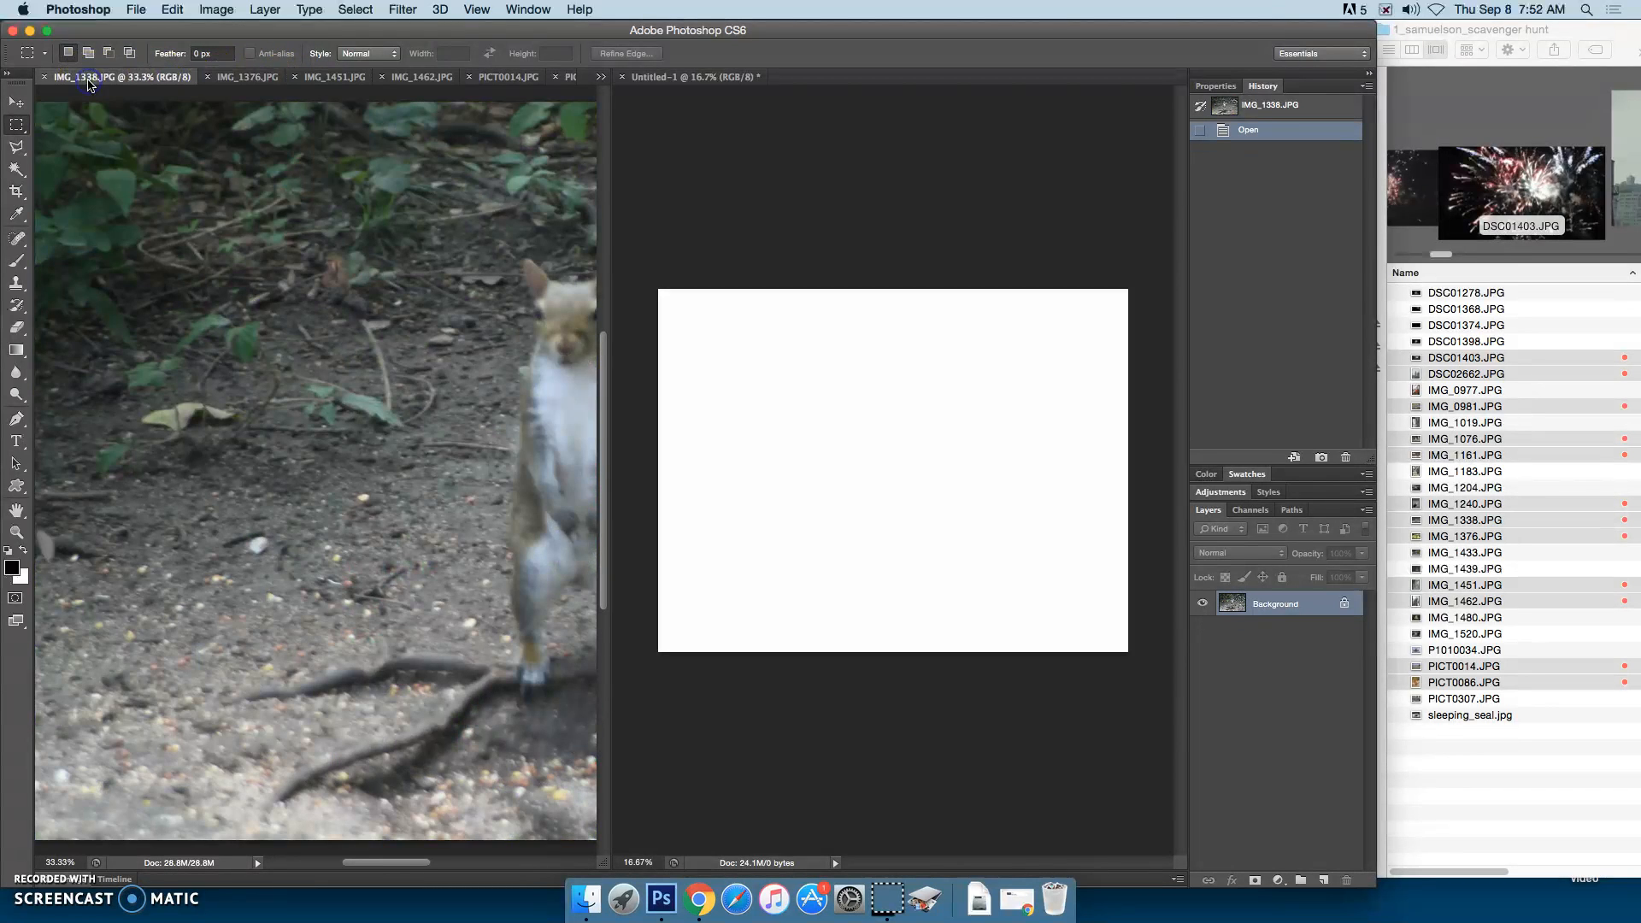
pyautogui.moveTo(370, 863); pyautogui.dragTo(425, 869)
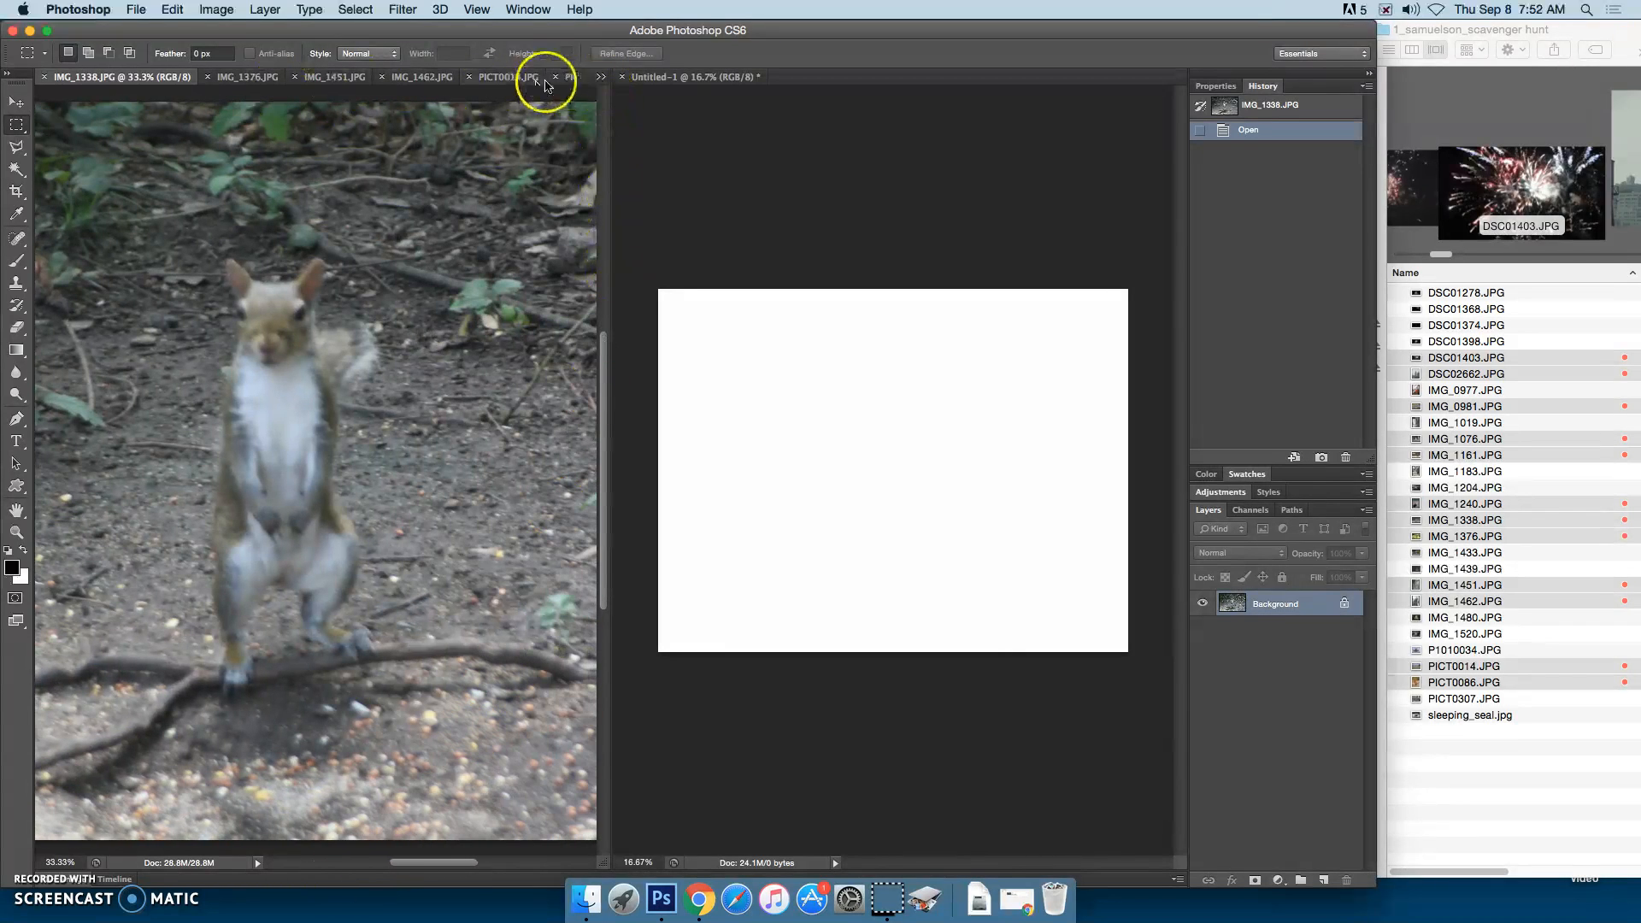
pyautogui.click(601, 79)
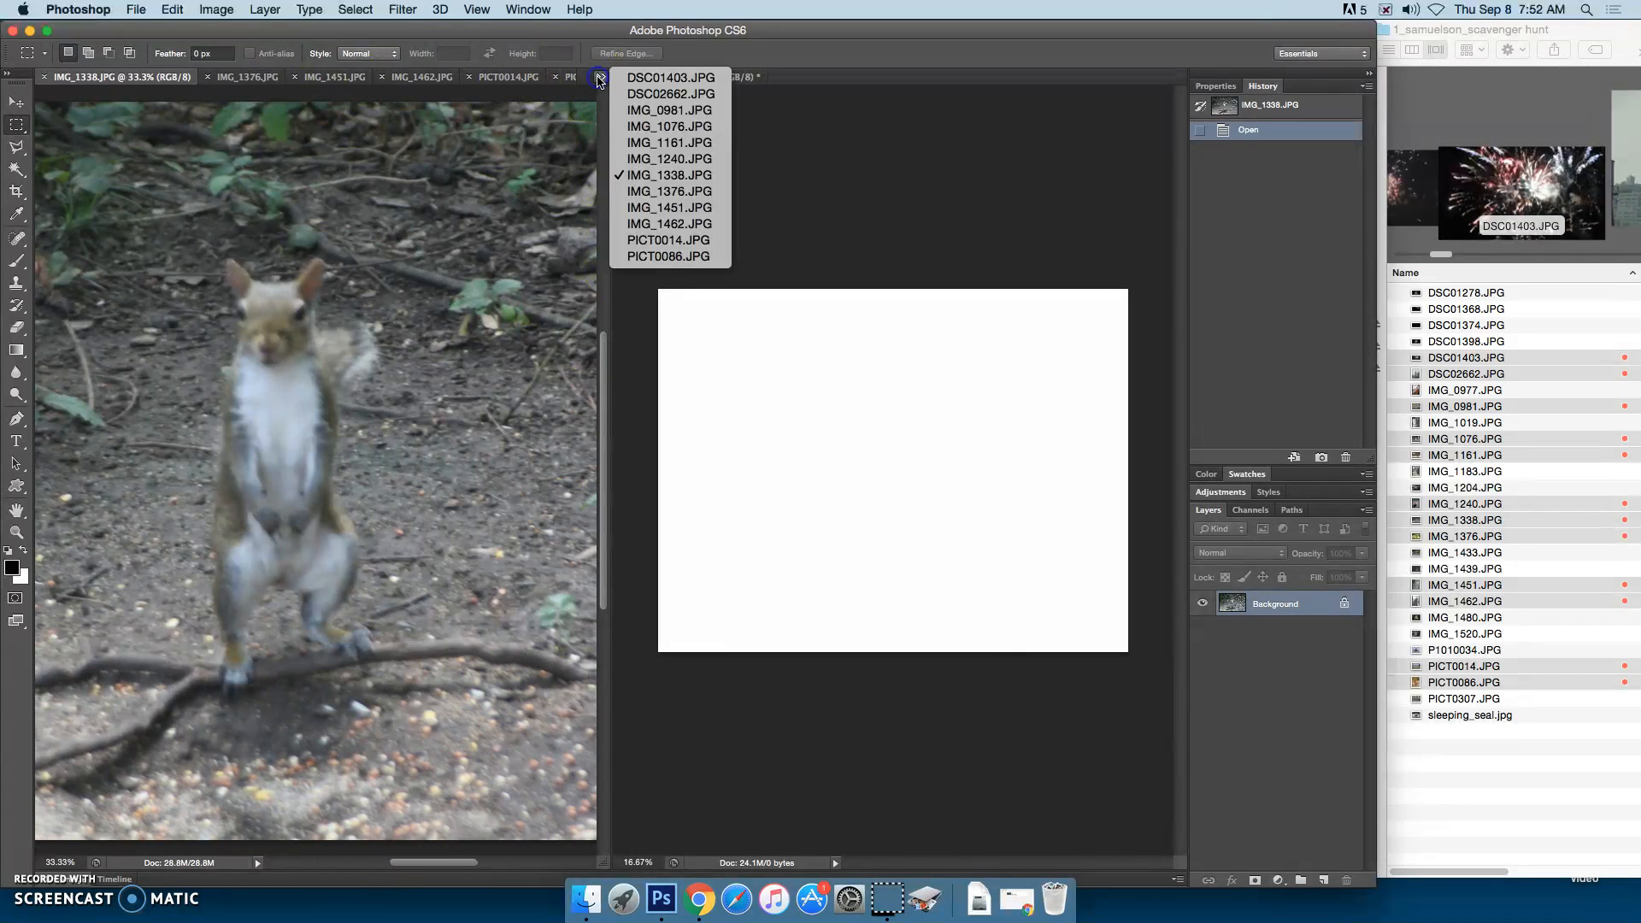
pyautogui.click(658, 198)
pyautogui.click(602, 77)
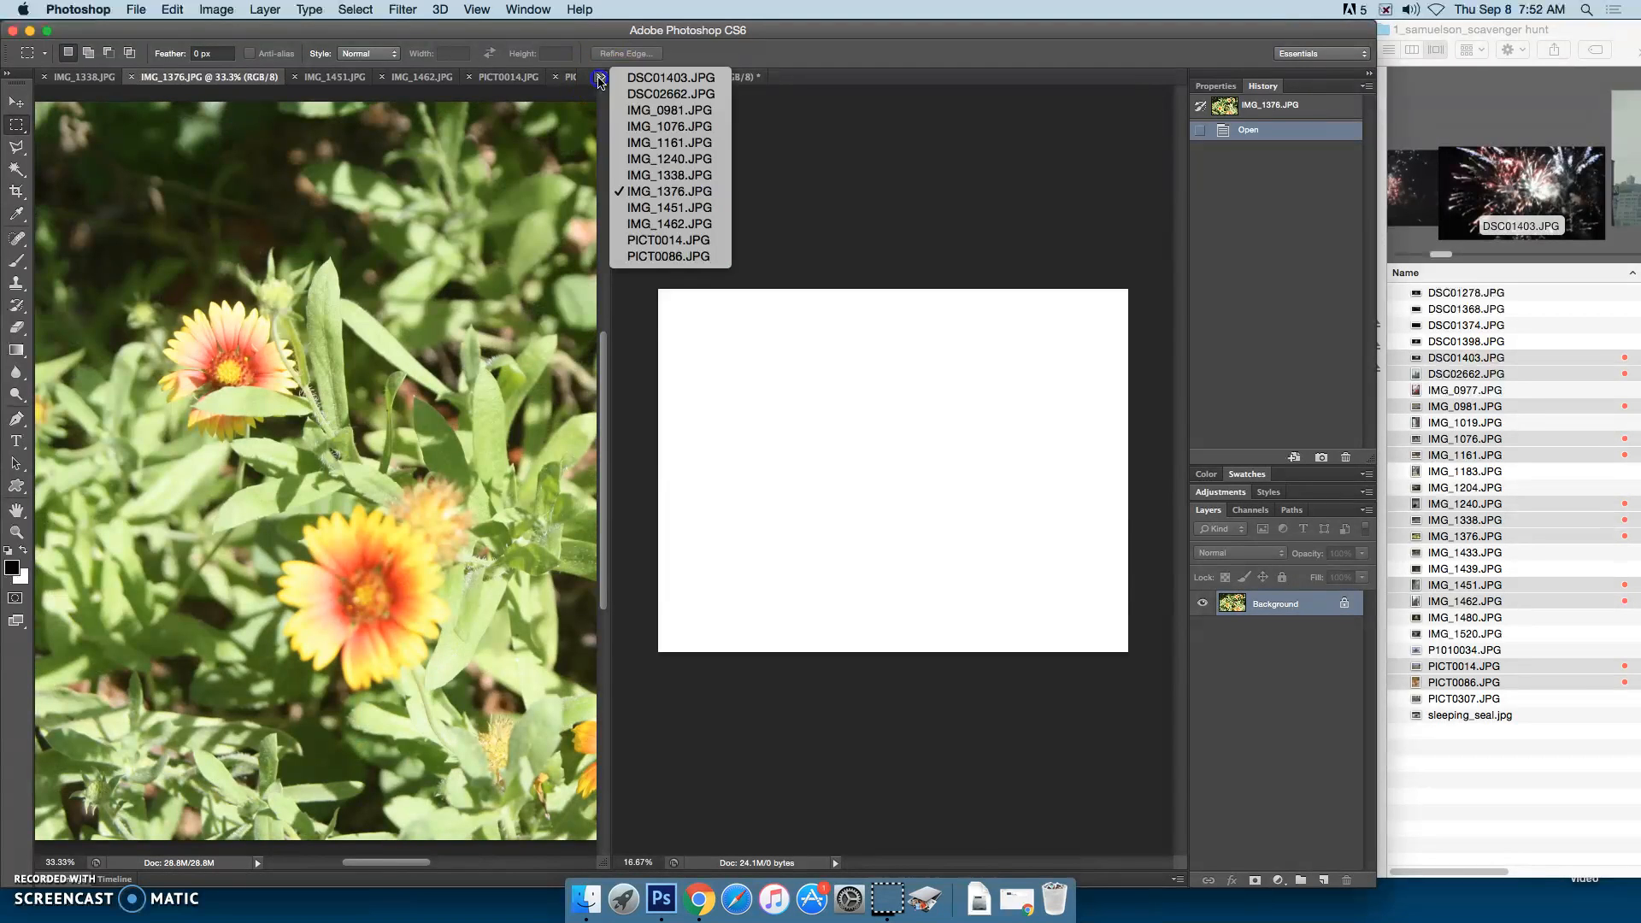
pyautogui.click(669, 176)
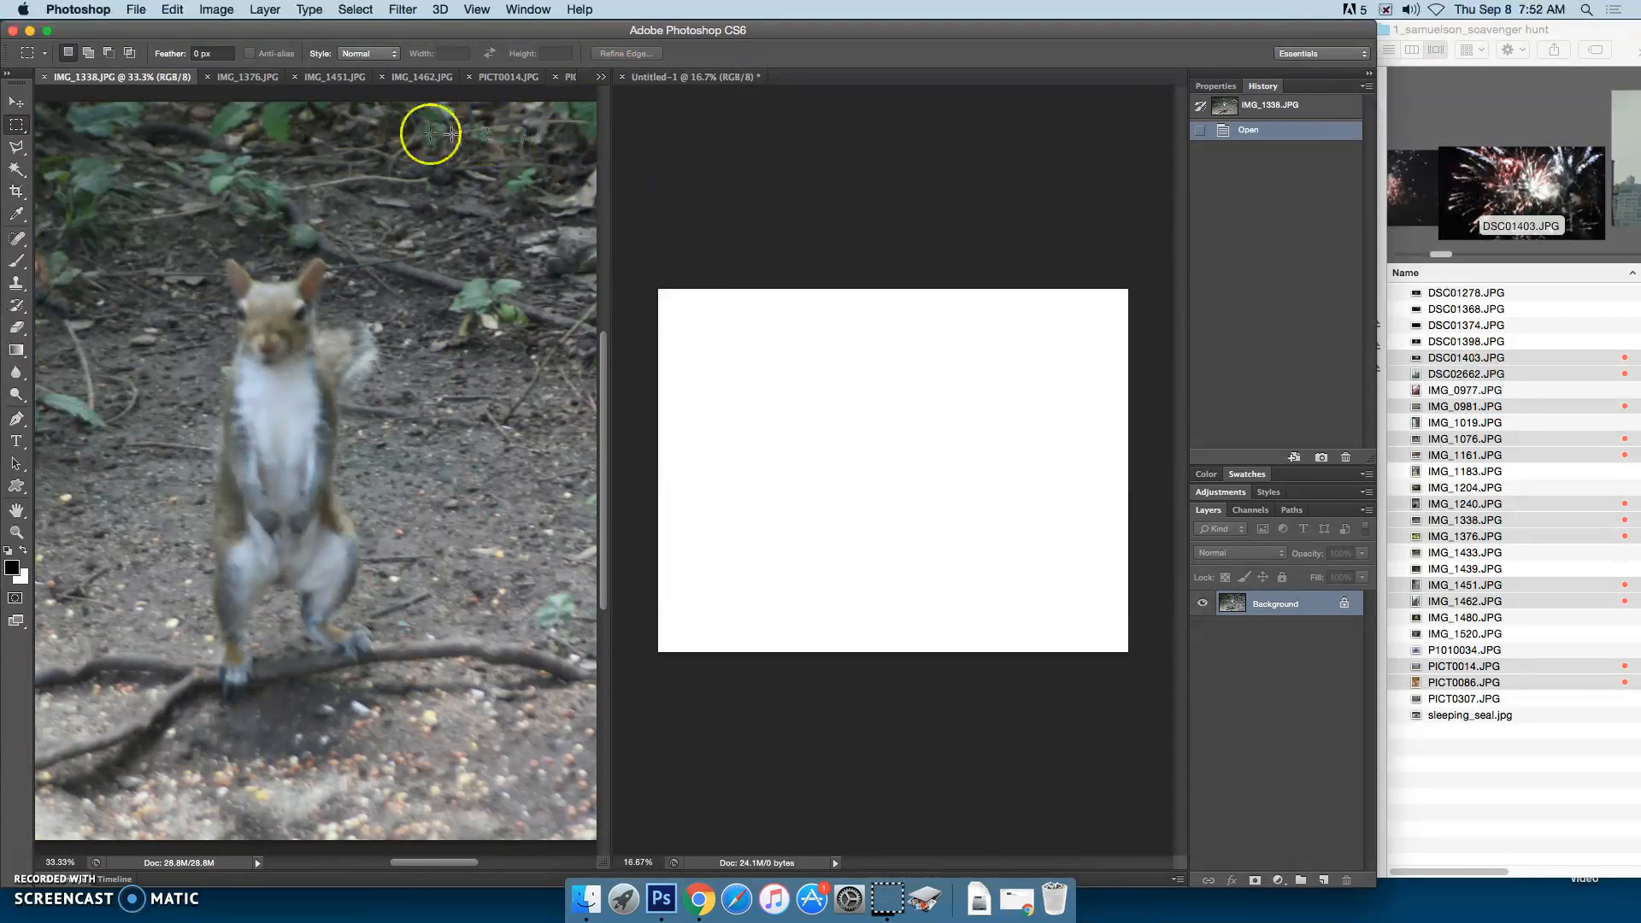
pyautogui.click(601, 77)
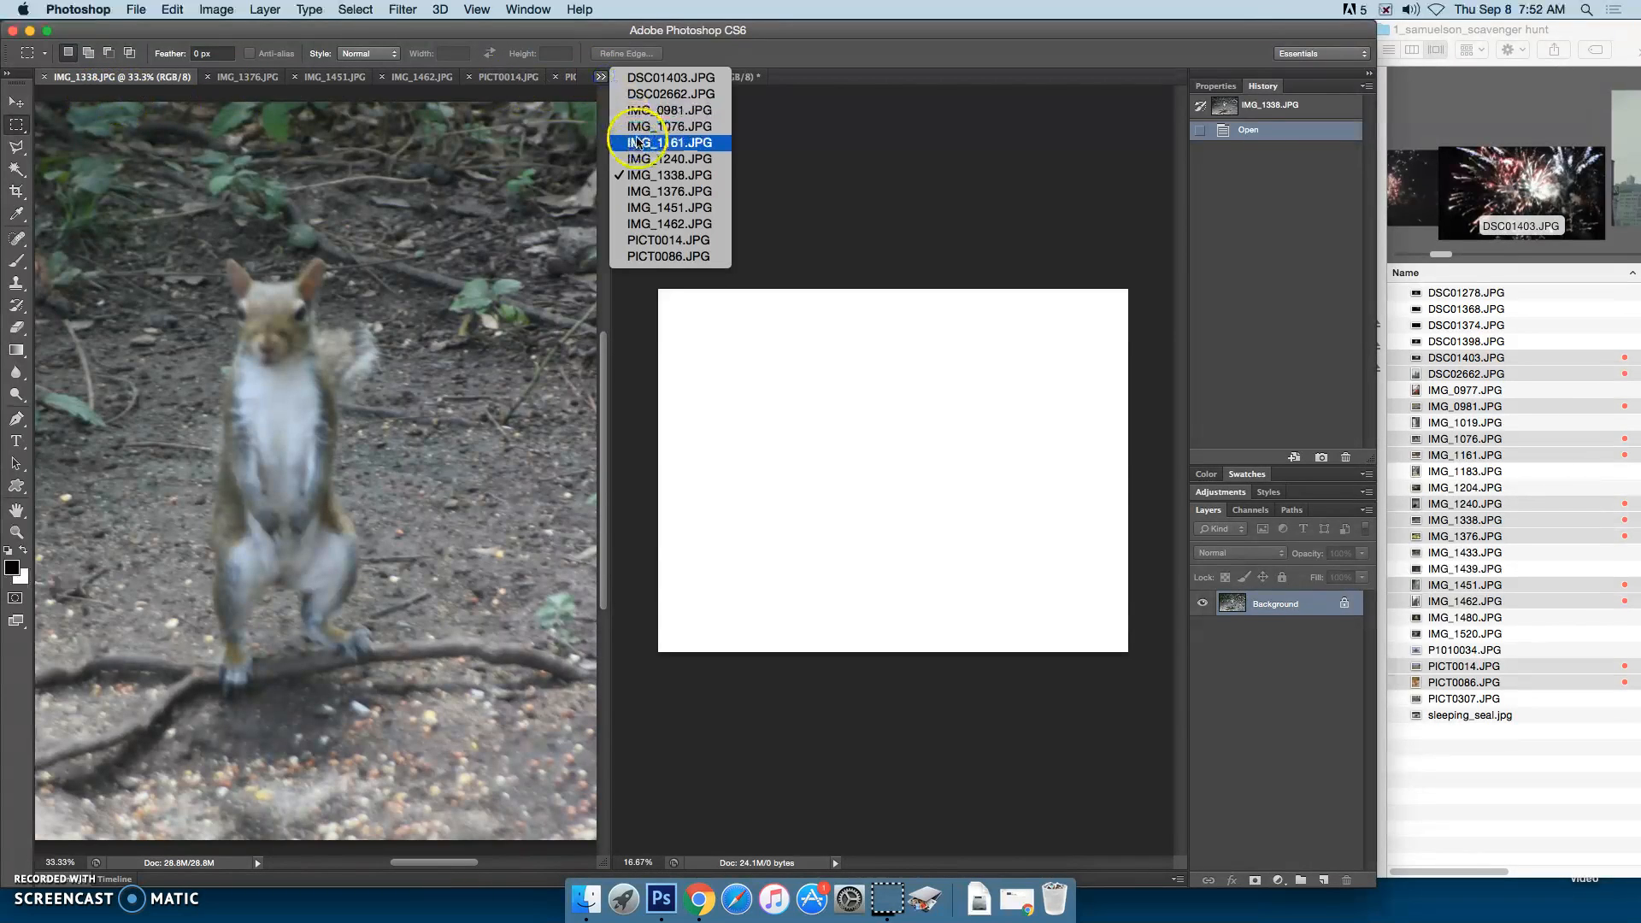
pyautogui.click(643, 158)
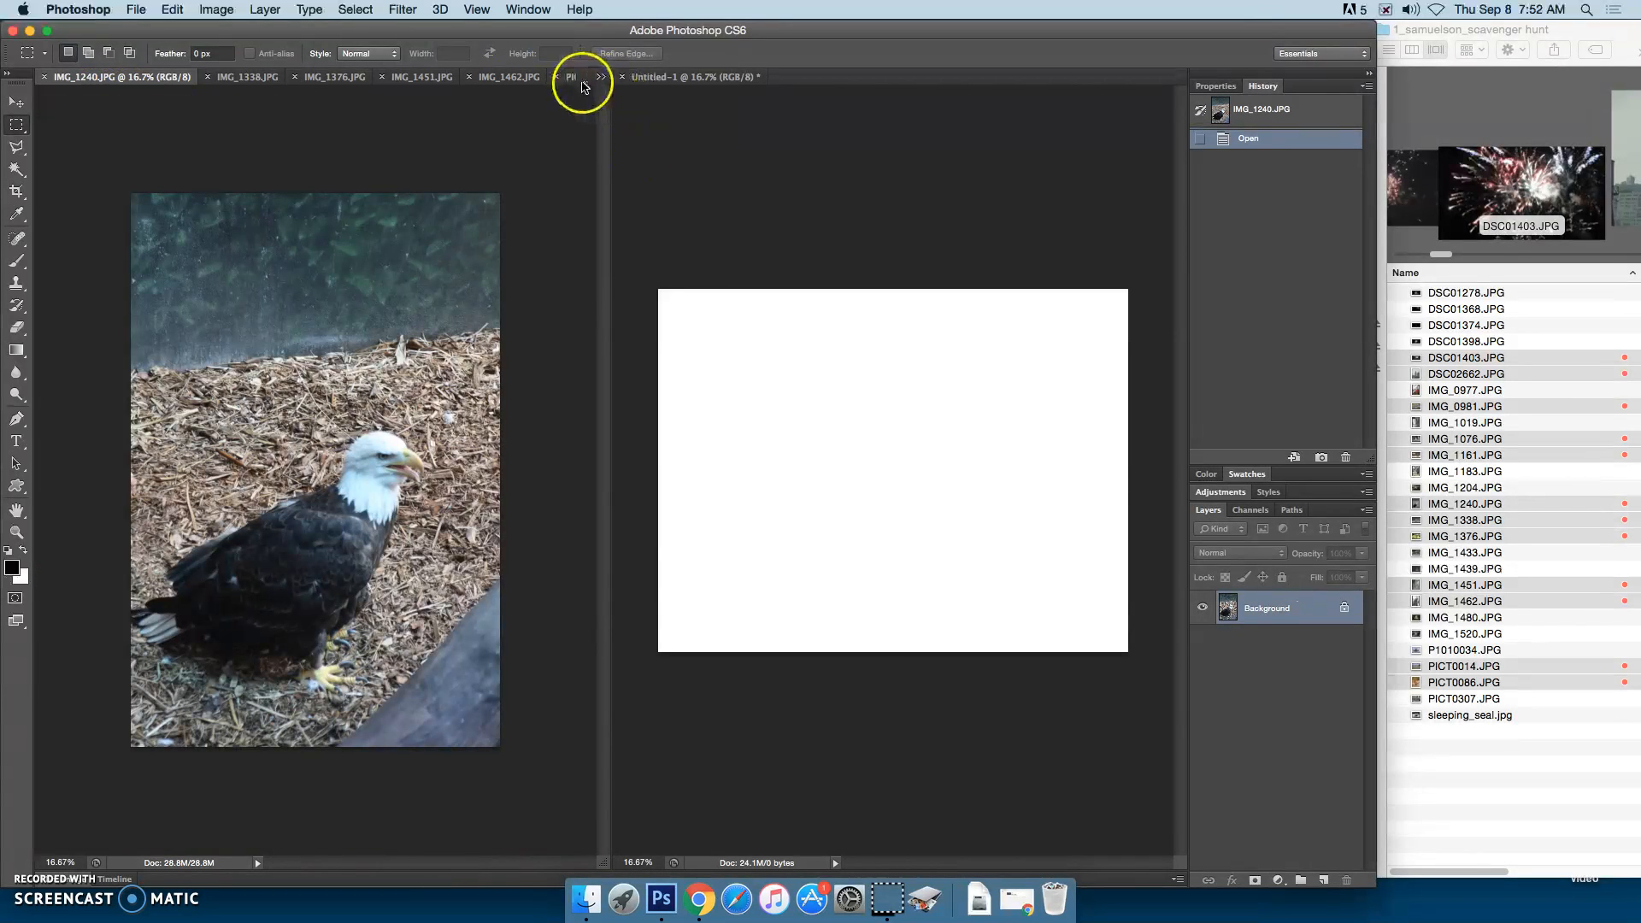
pyautogui.click(601, 77)
pyautogui.click(634, 140)
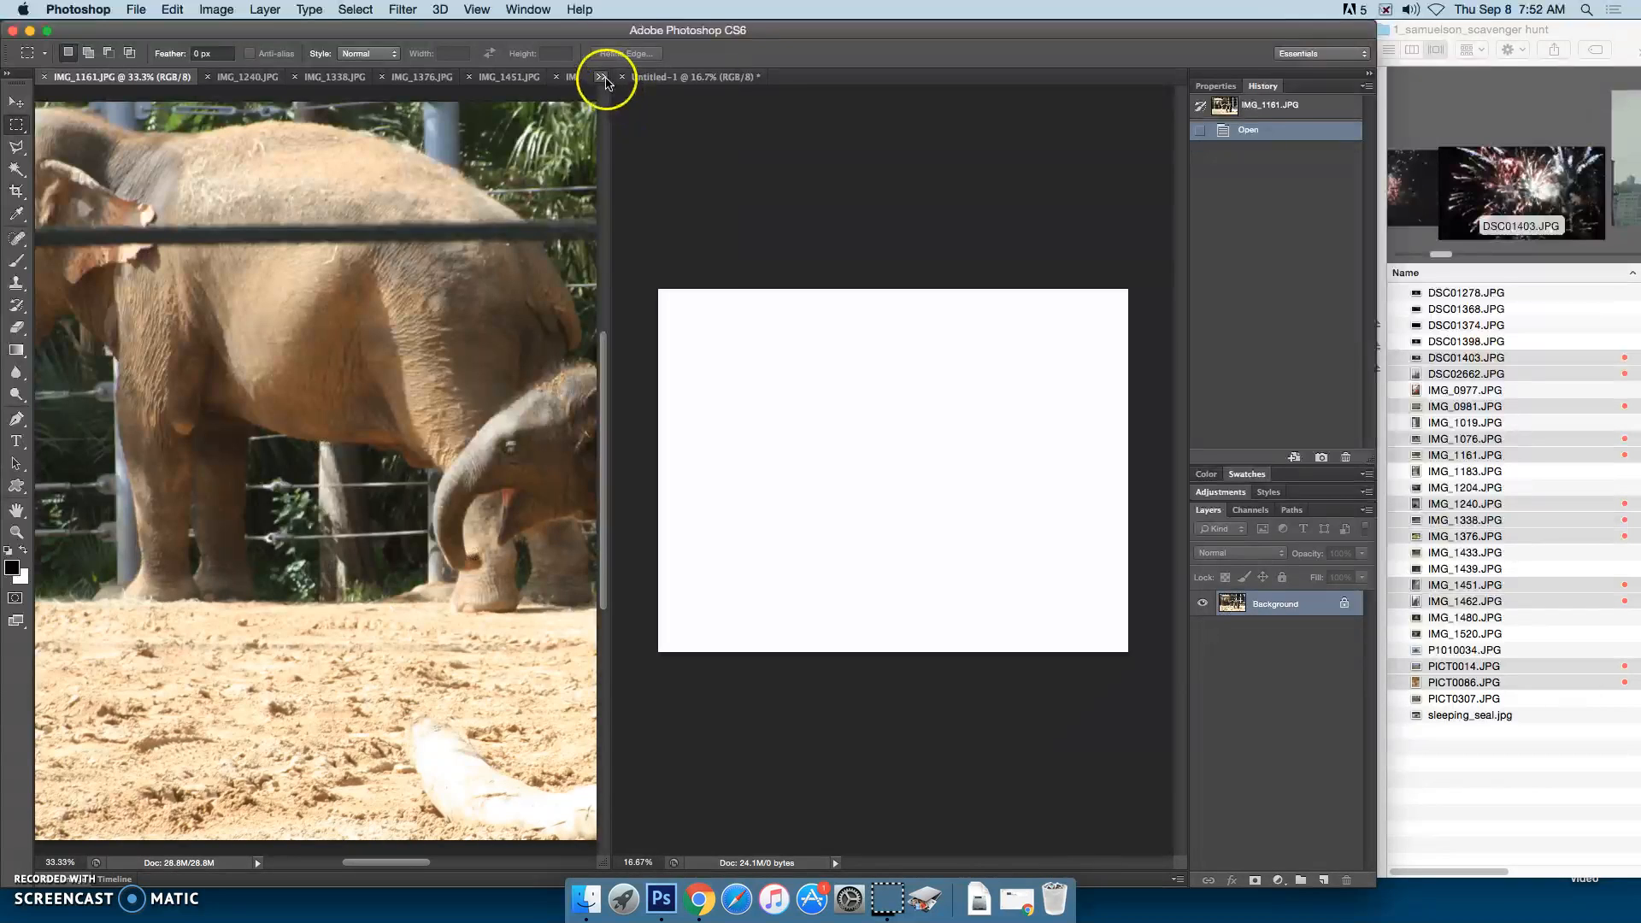
pyautogui.press('super+0')
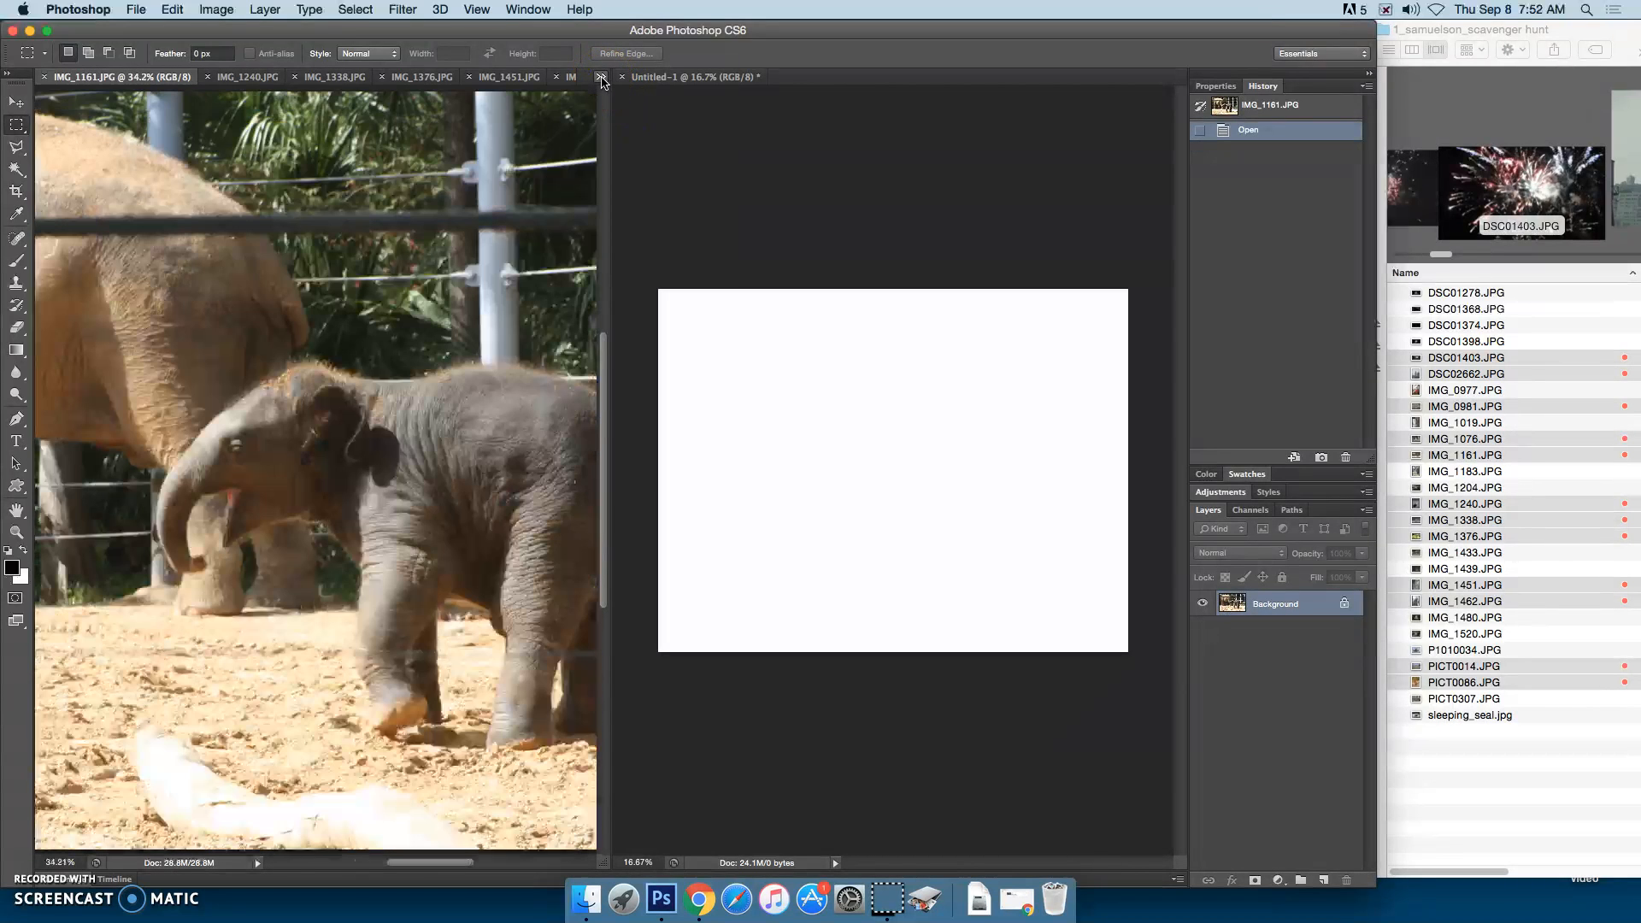
# Bring up IMG_1076.JPG and set the Rectangular Marquee's feather to 5 px with the Normal style.
pyautogui.click(601, 78)
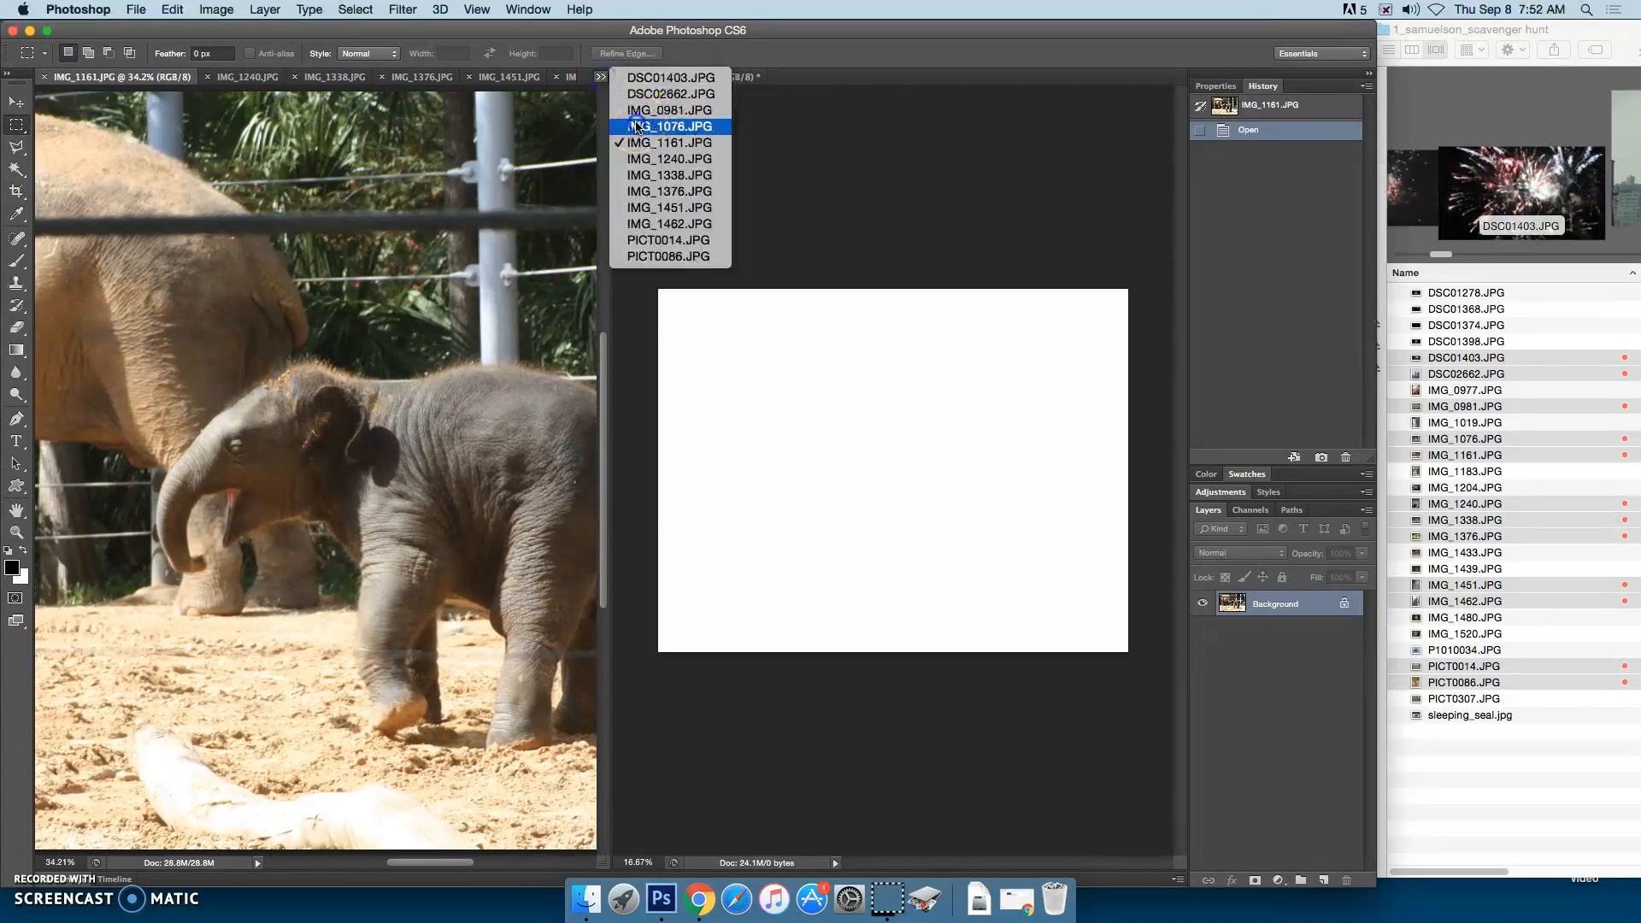
pyautogui.click(634, 122)
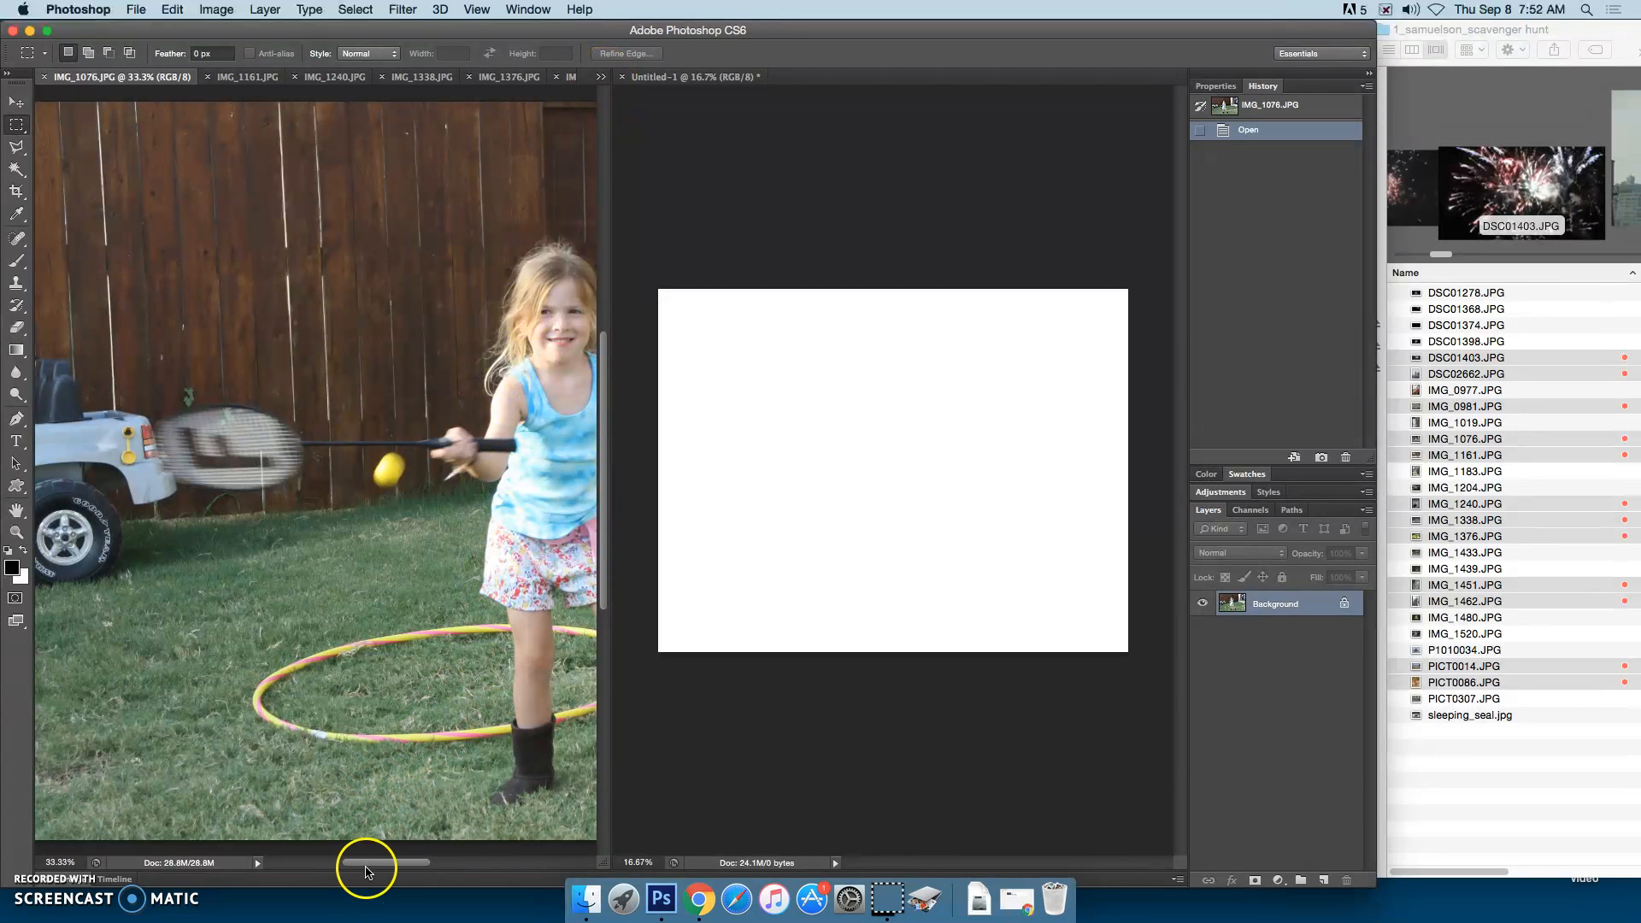
pyautogui.press('super+minus')
pyautogui.moveTo(366, 869); pyautogui.dragTo(390, 867)
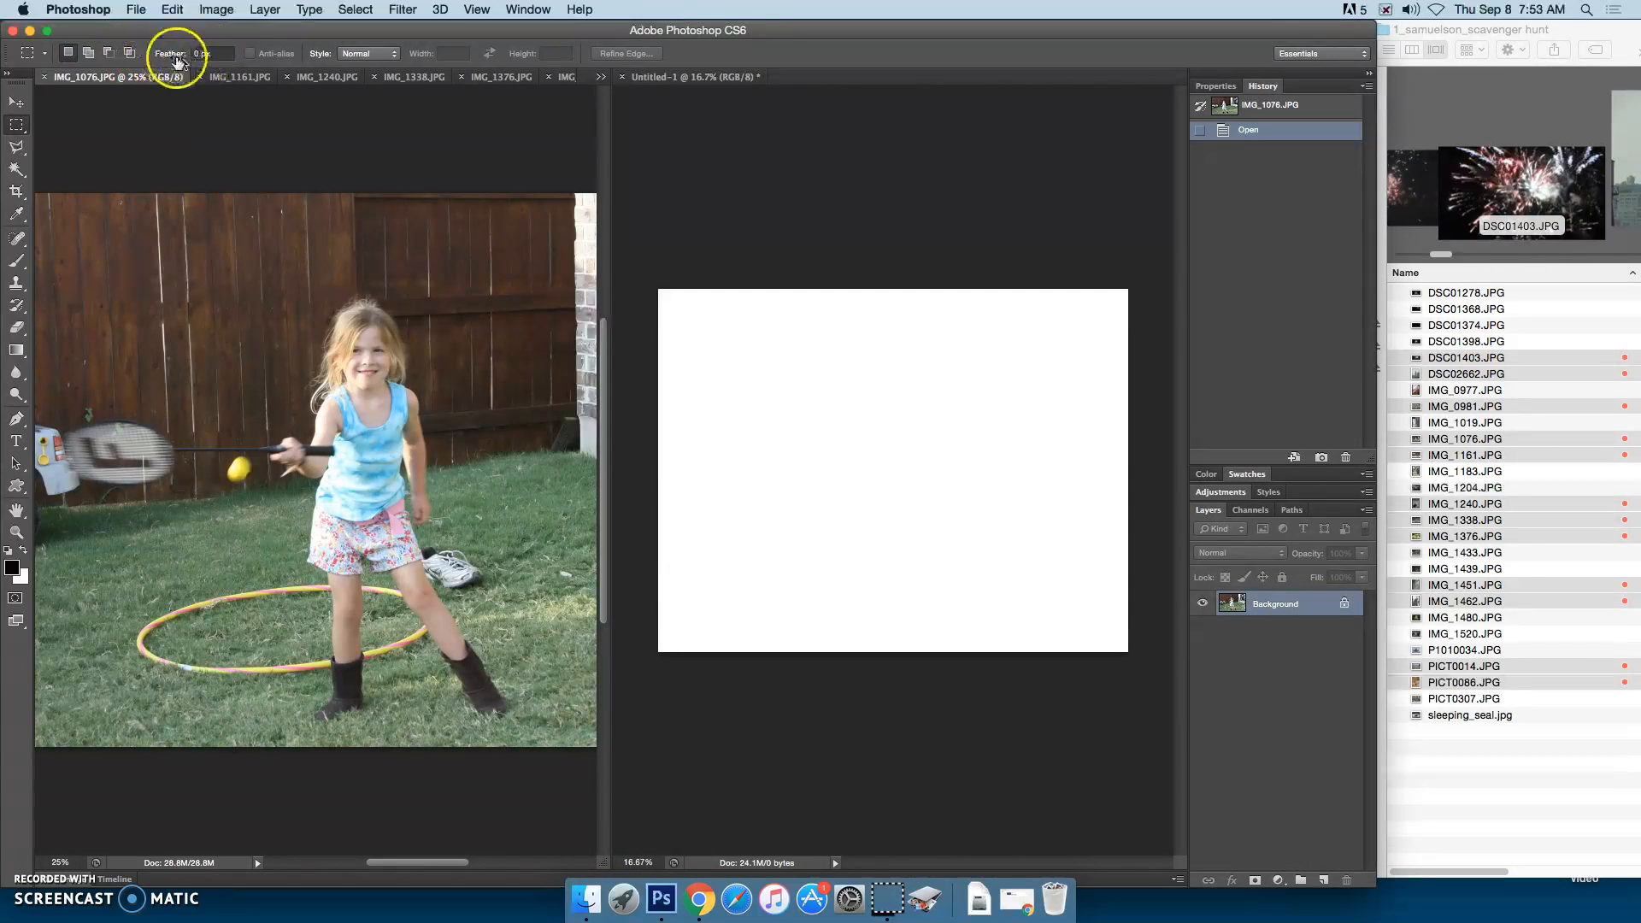
pyautogui.click(367, 53)
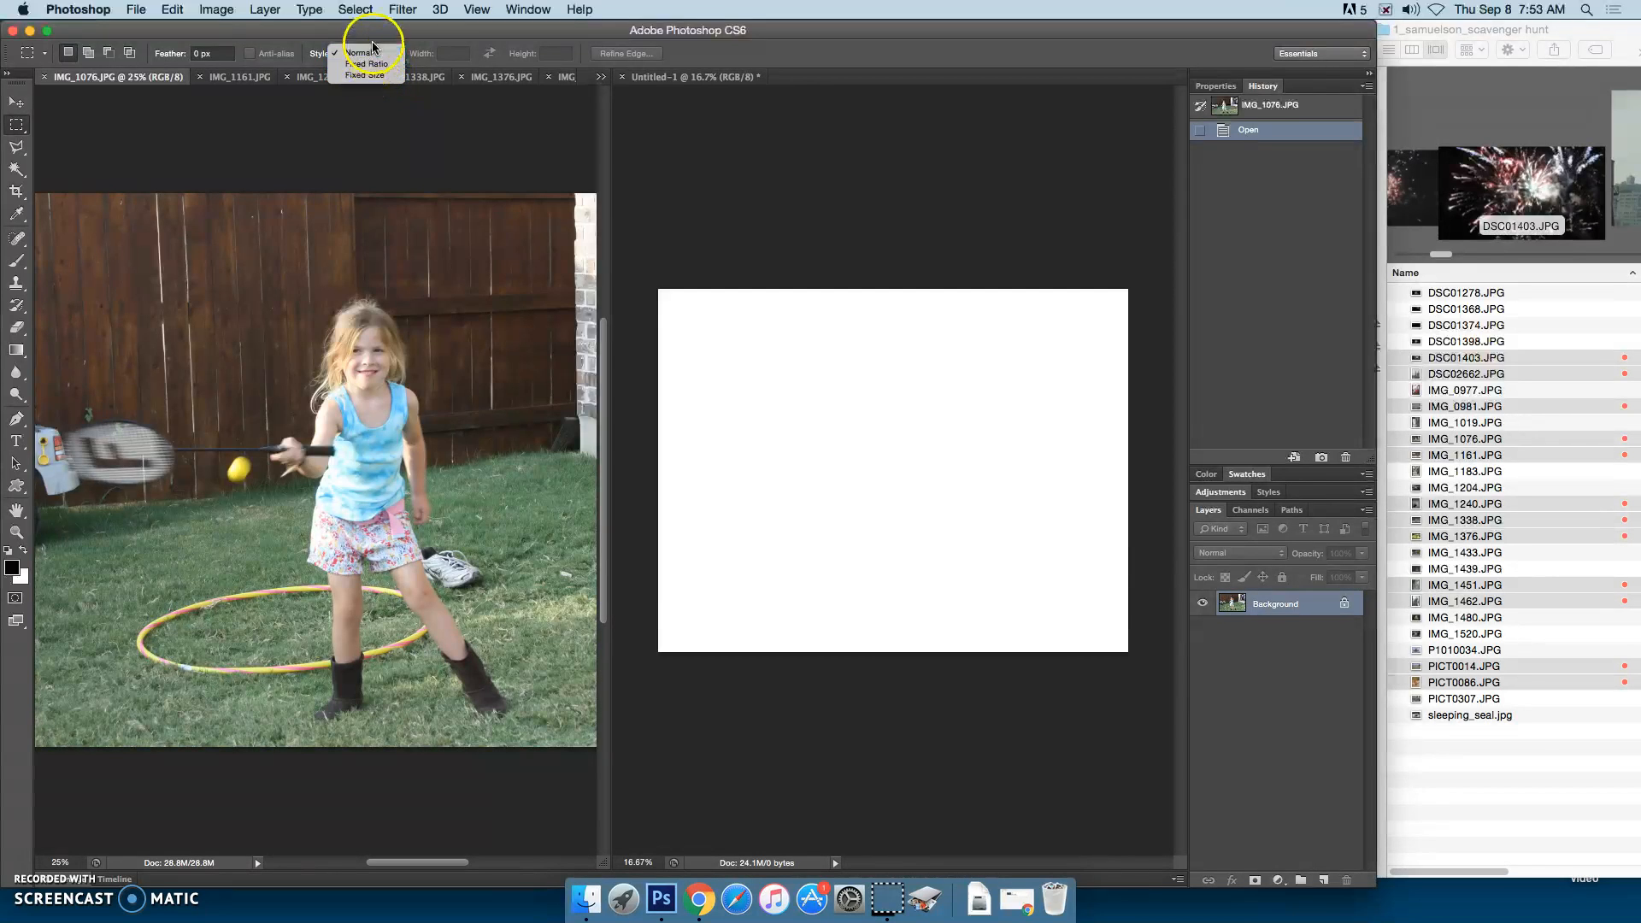
pyautogui.click(370, 38)
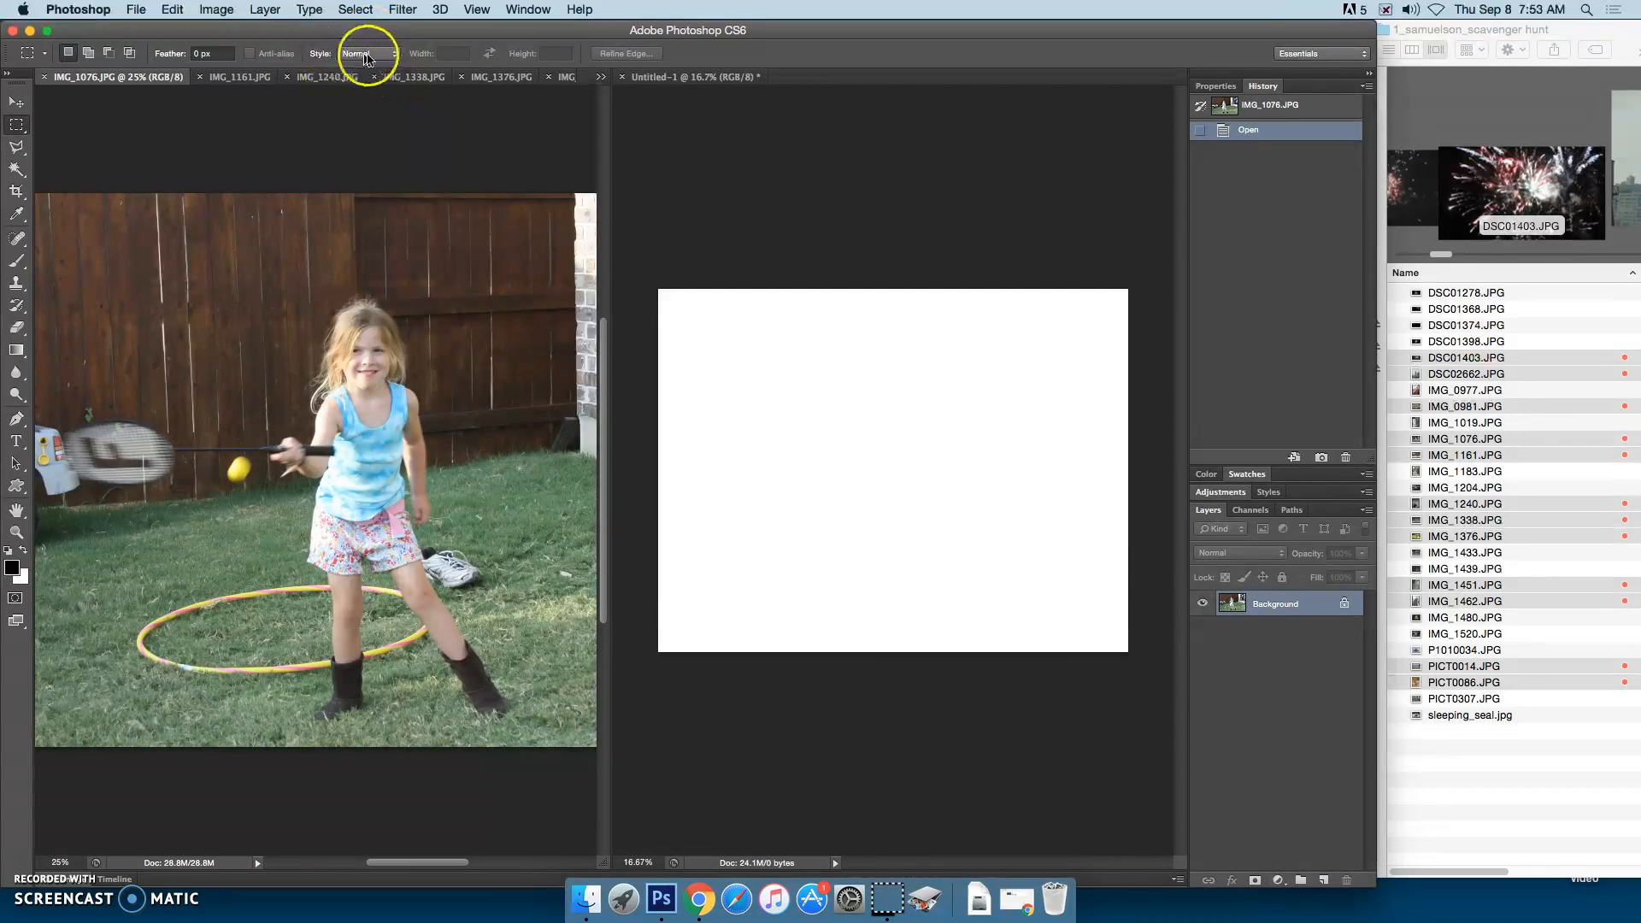
pyautogui.click(195, 55)
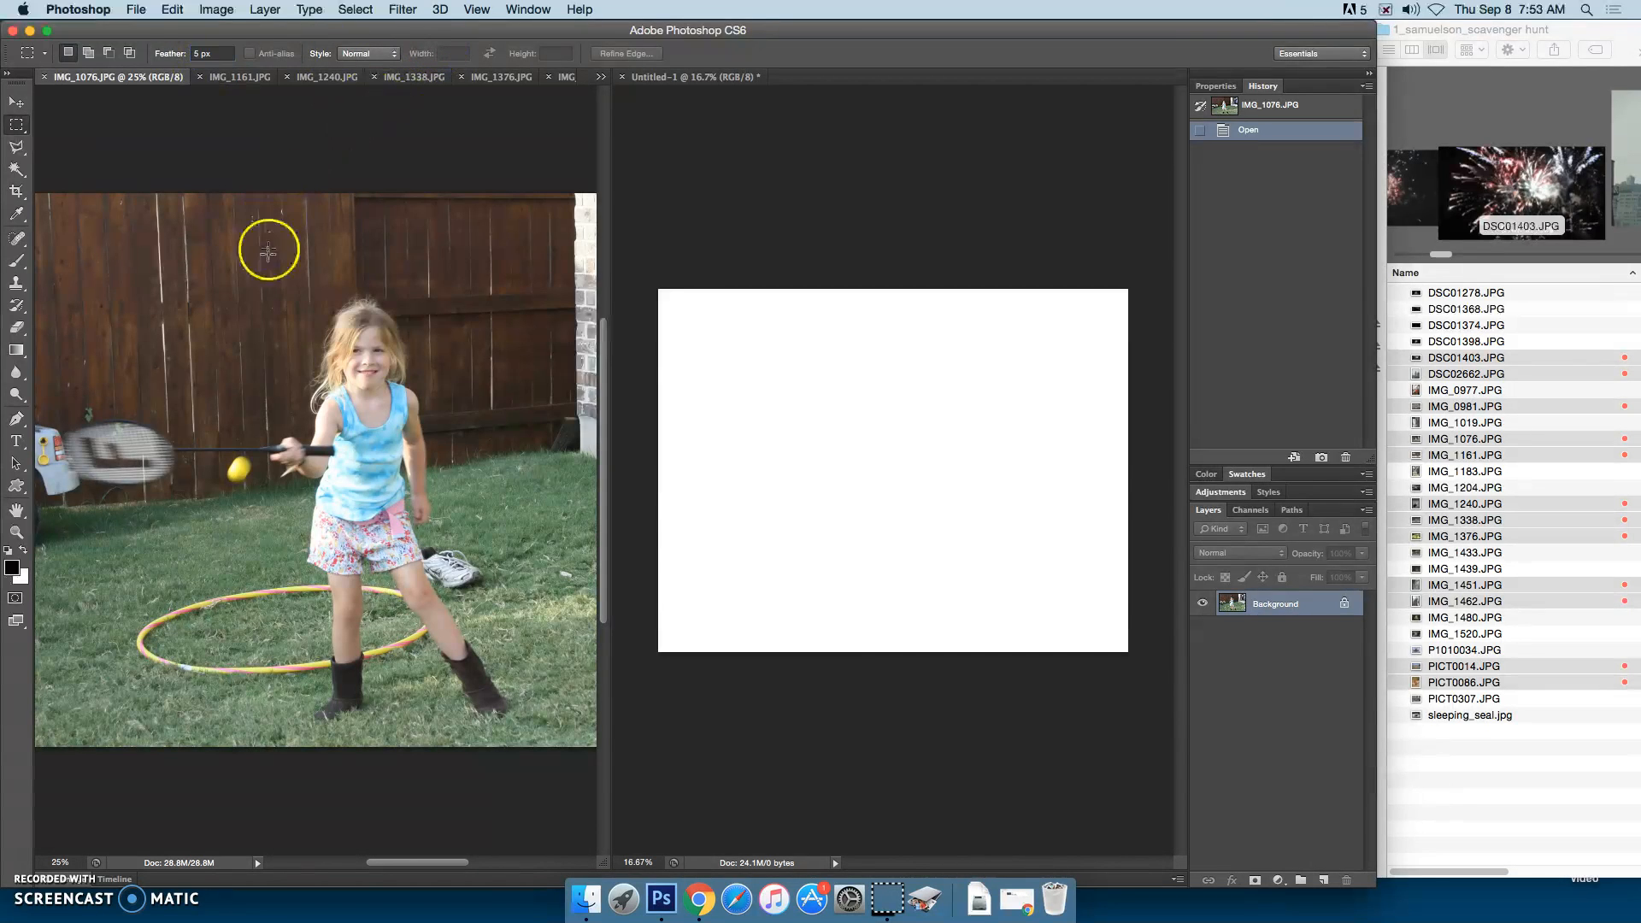
# Select a rectangle of about 29.9 x 31.7 in around the girl, racket and hula hoop, and copy it.
pyautogui.moveTo(60, 248); pyautogui.dragTo(520, 734)
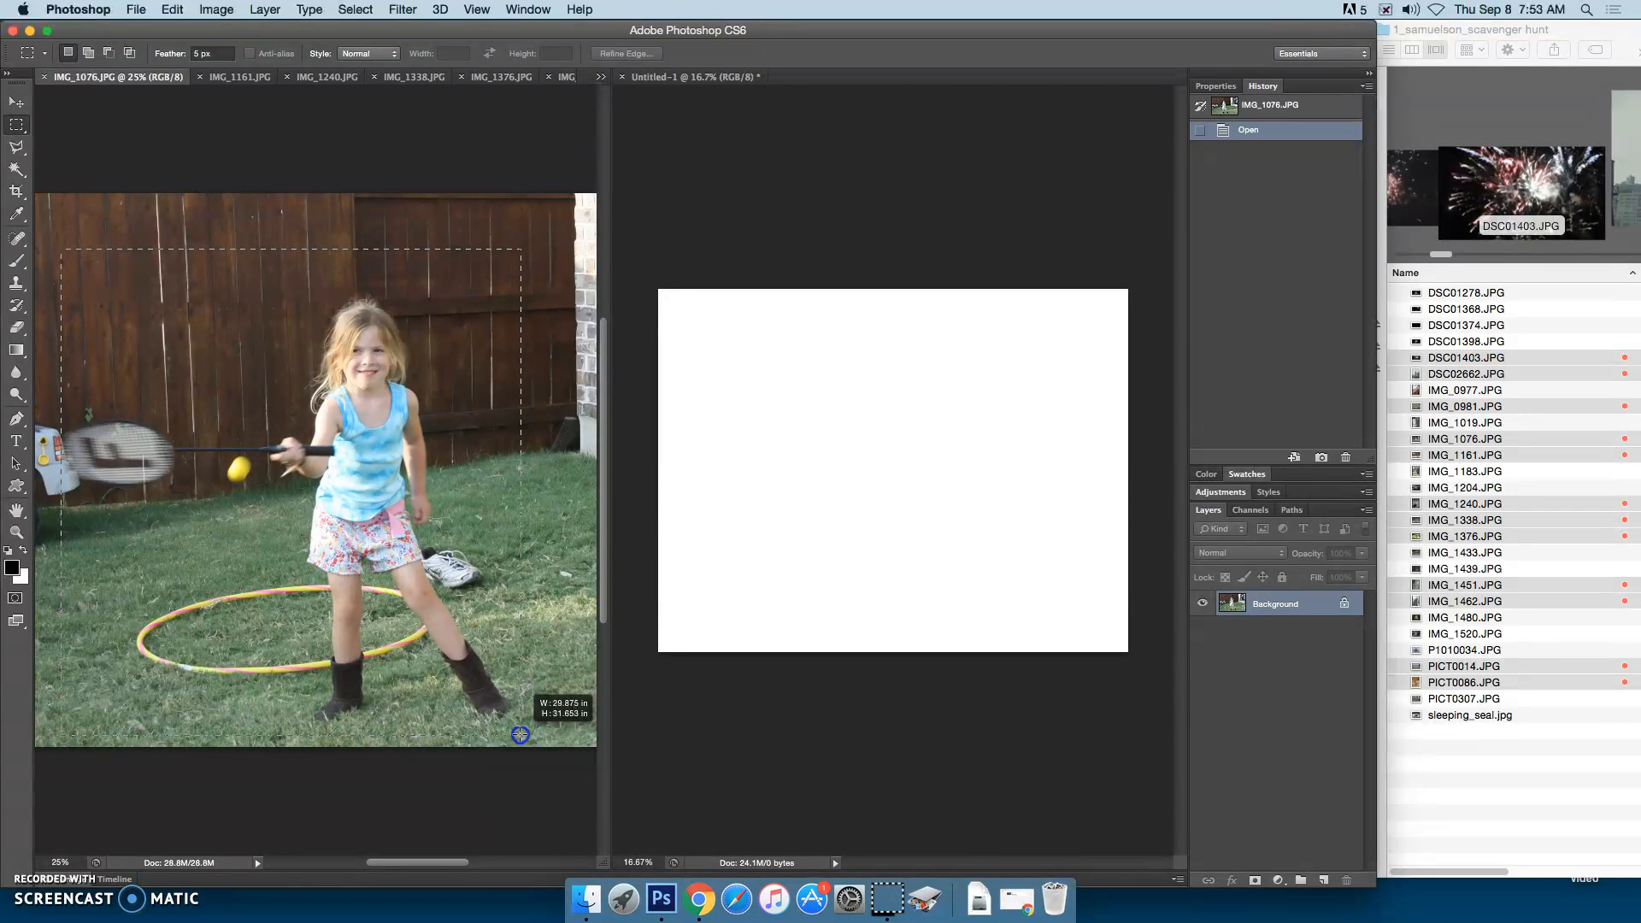
pyautogui.moveTo(520, 735); pyautogui.dragTo(519, 734)
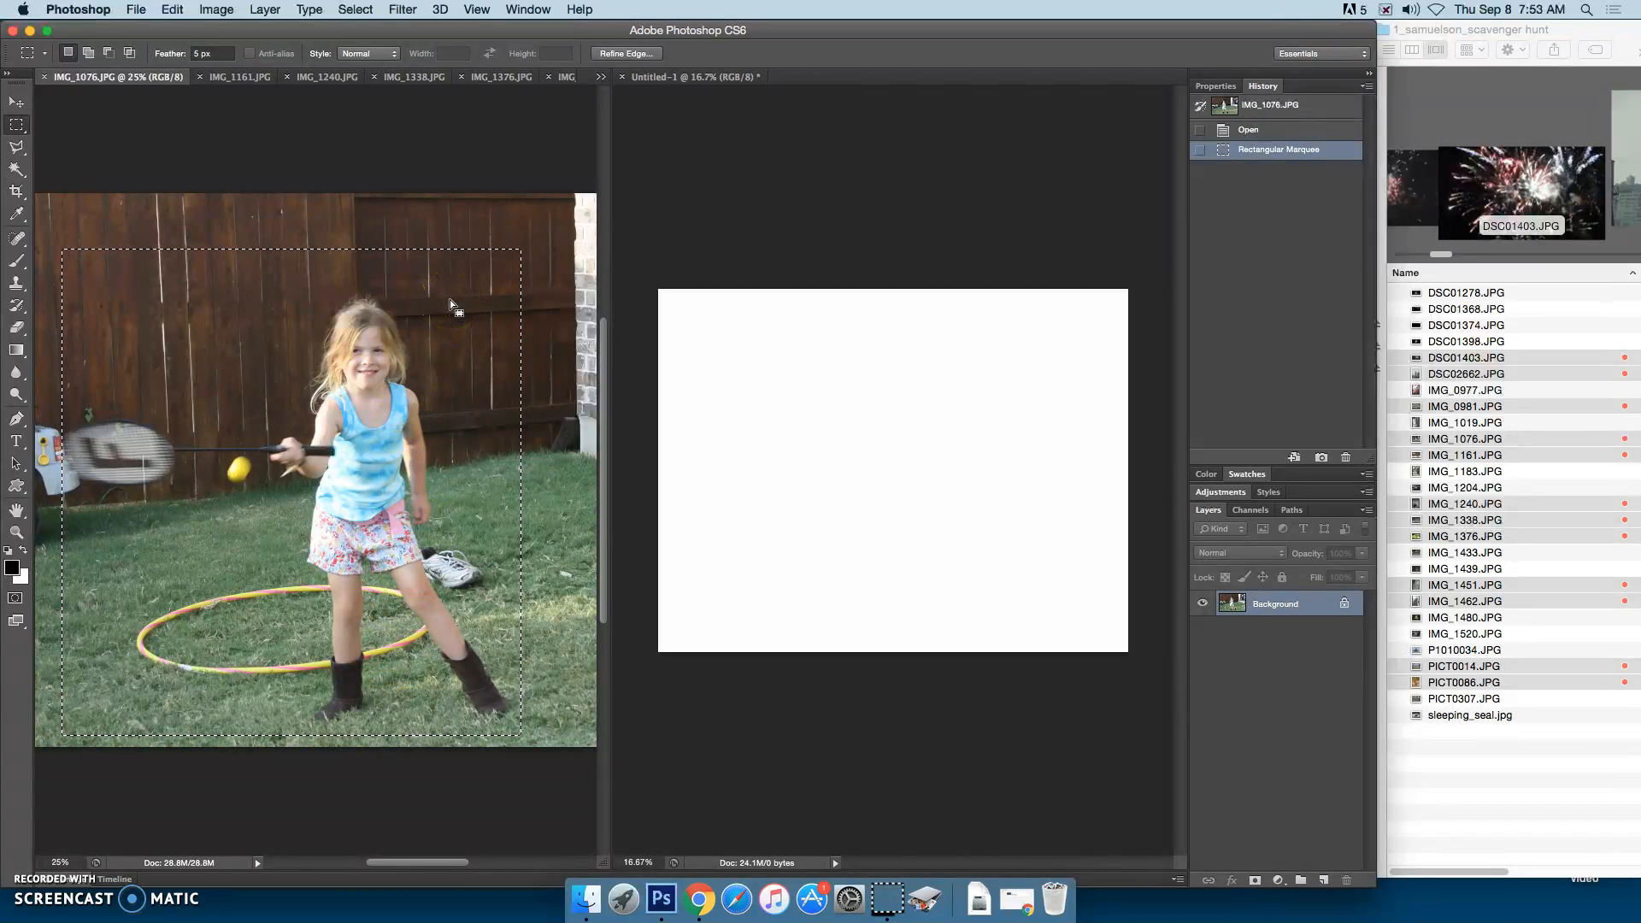
pyautogui.click(170, 10)
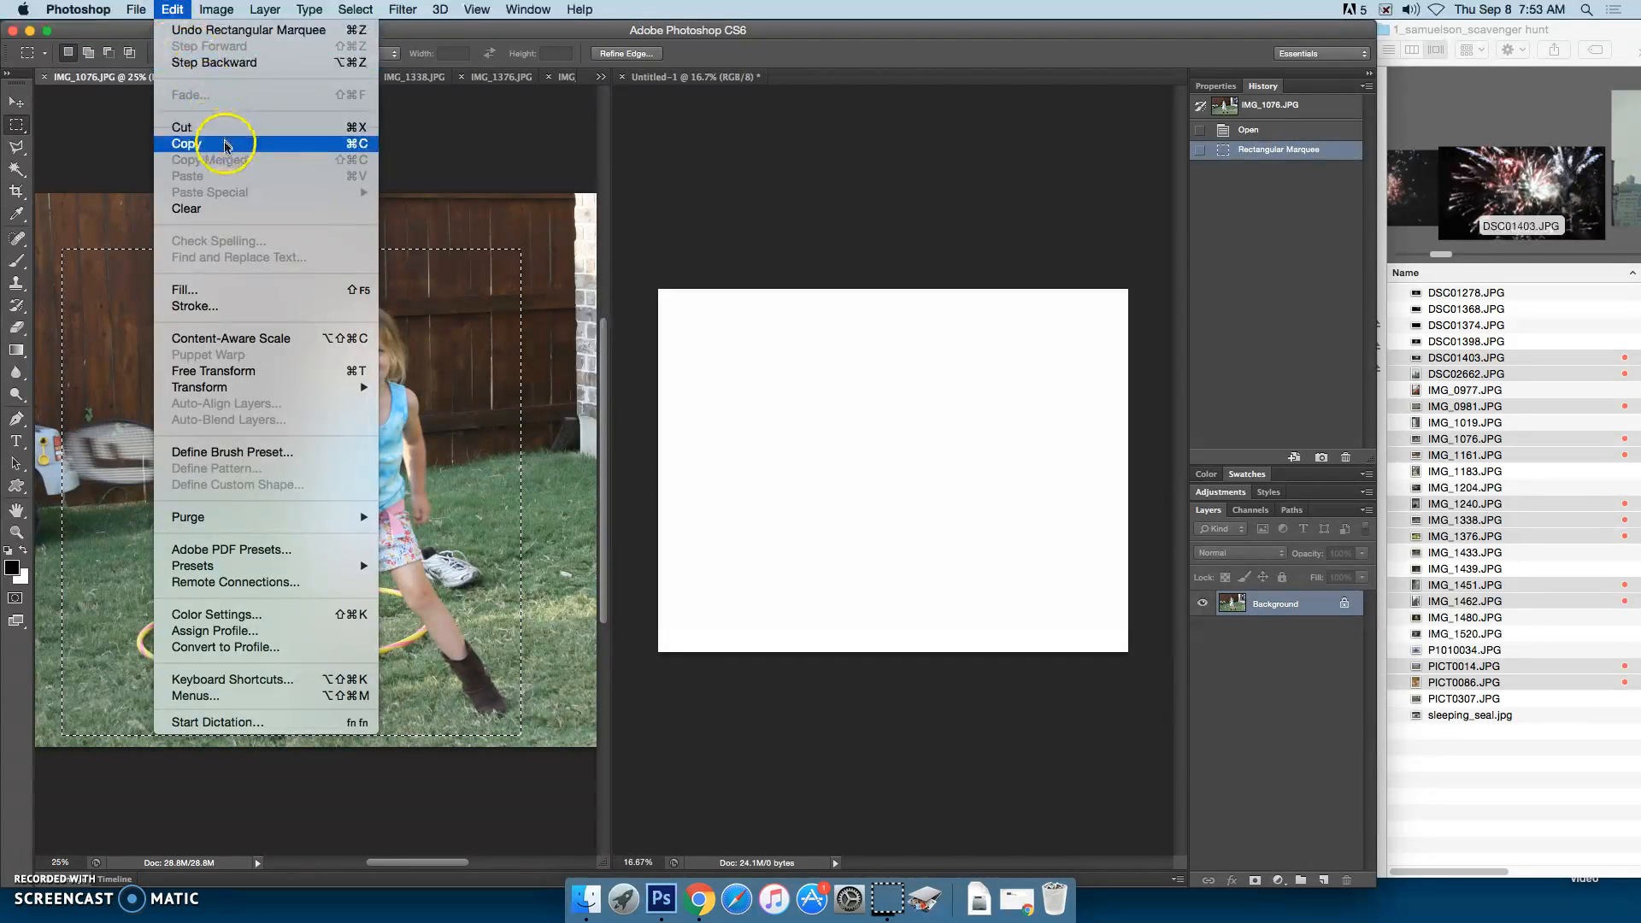
pyautogui.click(359, 149)
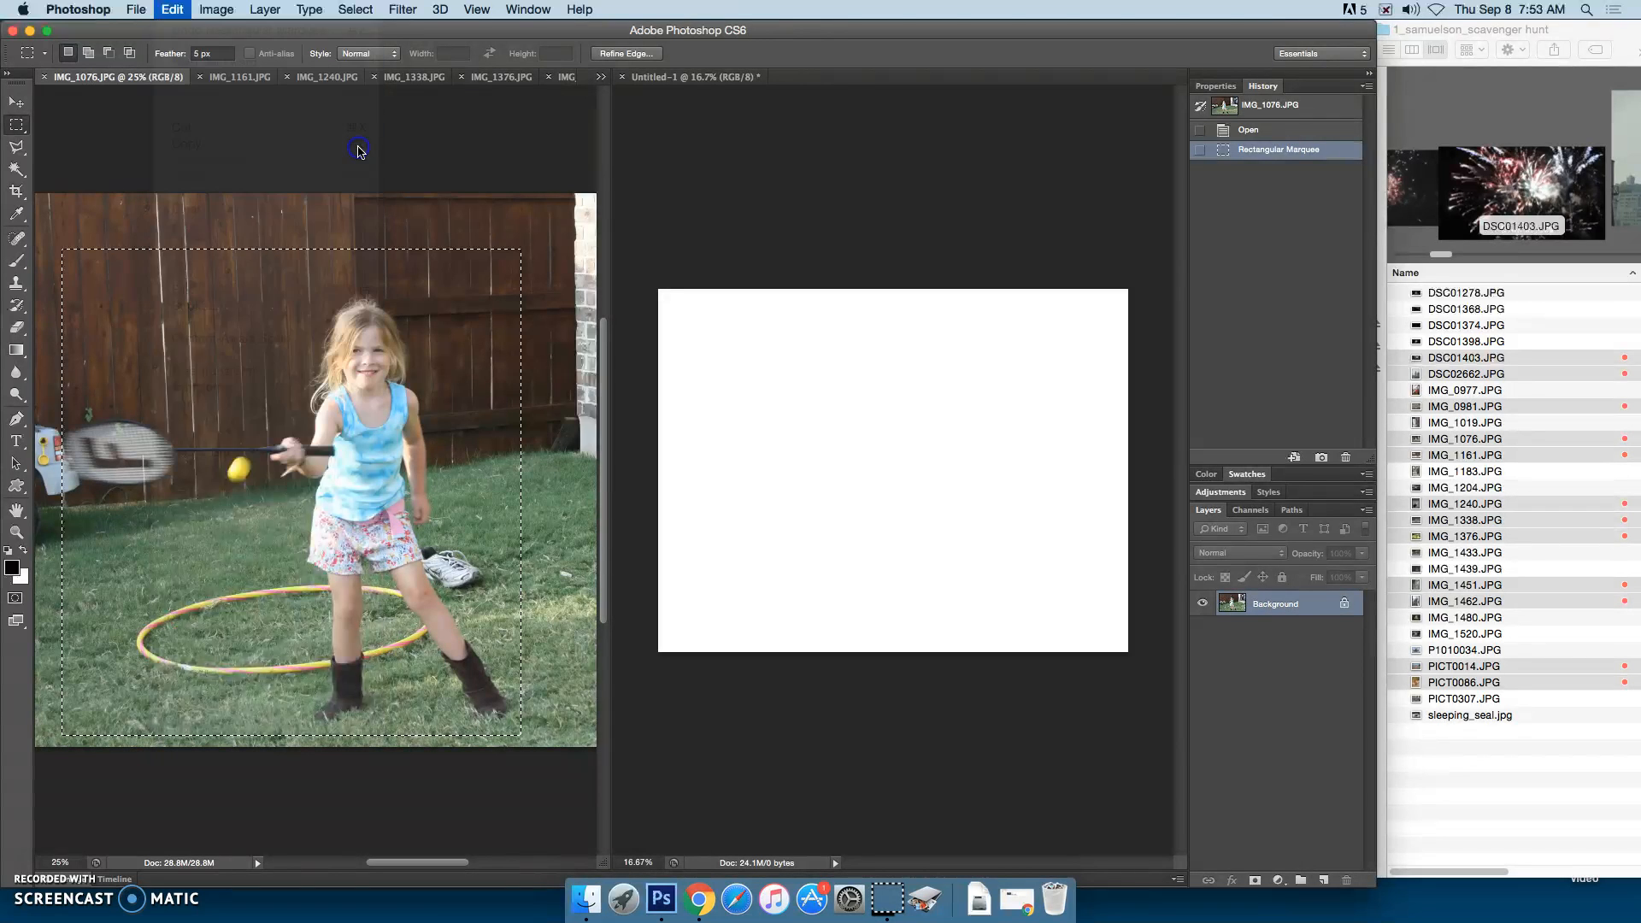
# Paste the copied photo area into the blank Untitled-1 page.
pyautogui.click(716, 288)
pyautogui.click(845, 359)
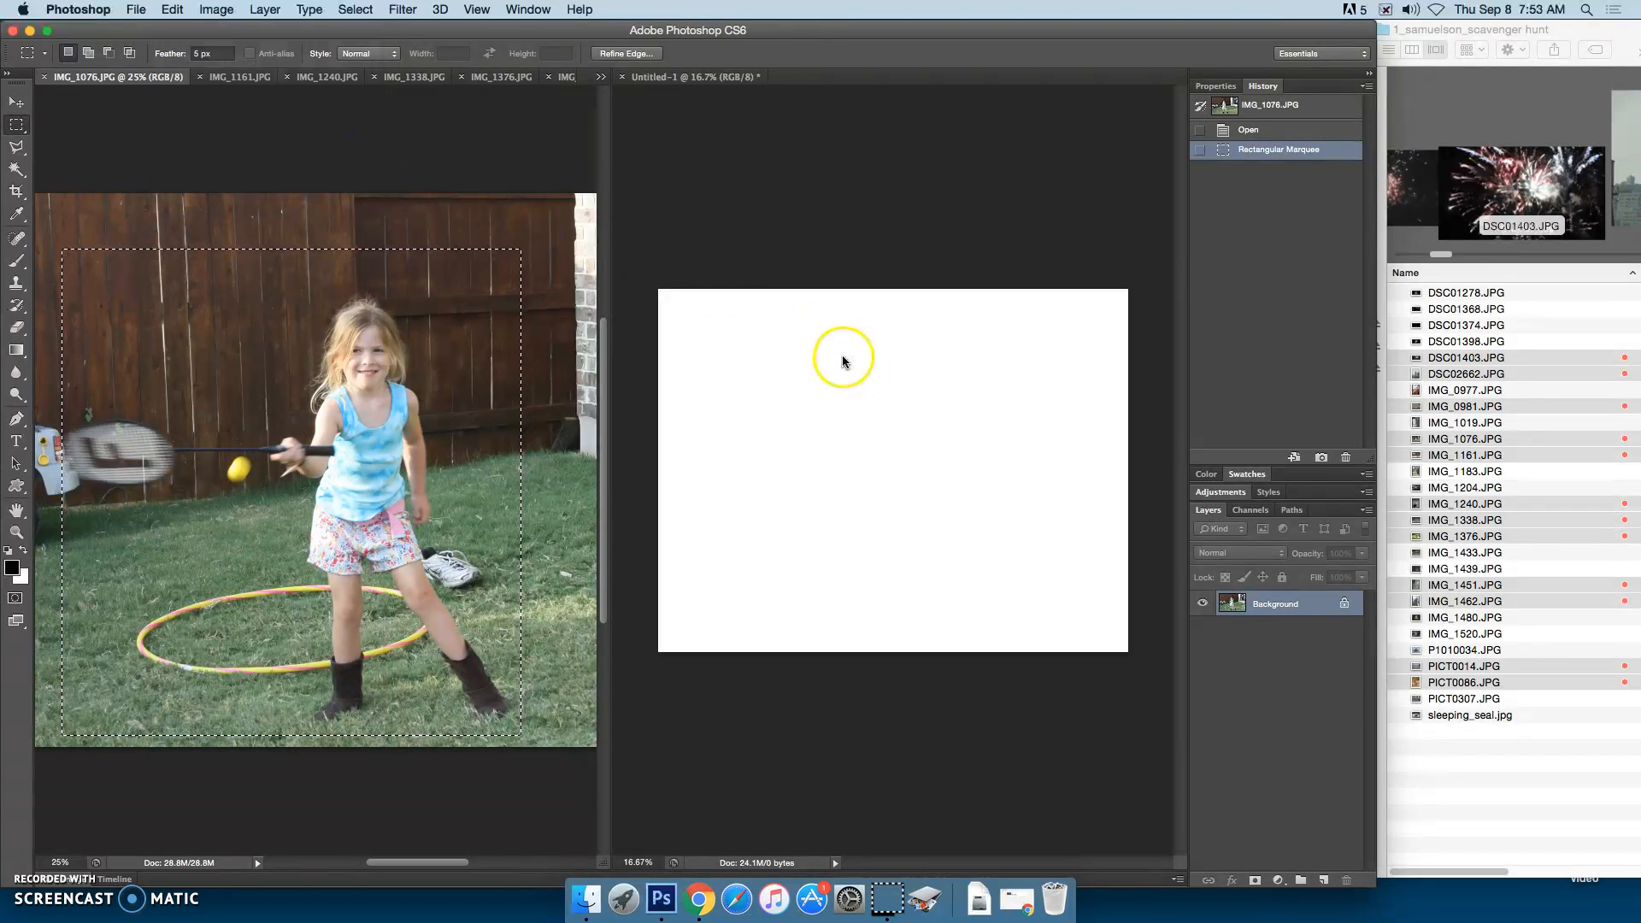
pyautogui.click(694, 80)
pyautogui.click(156, 11)
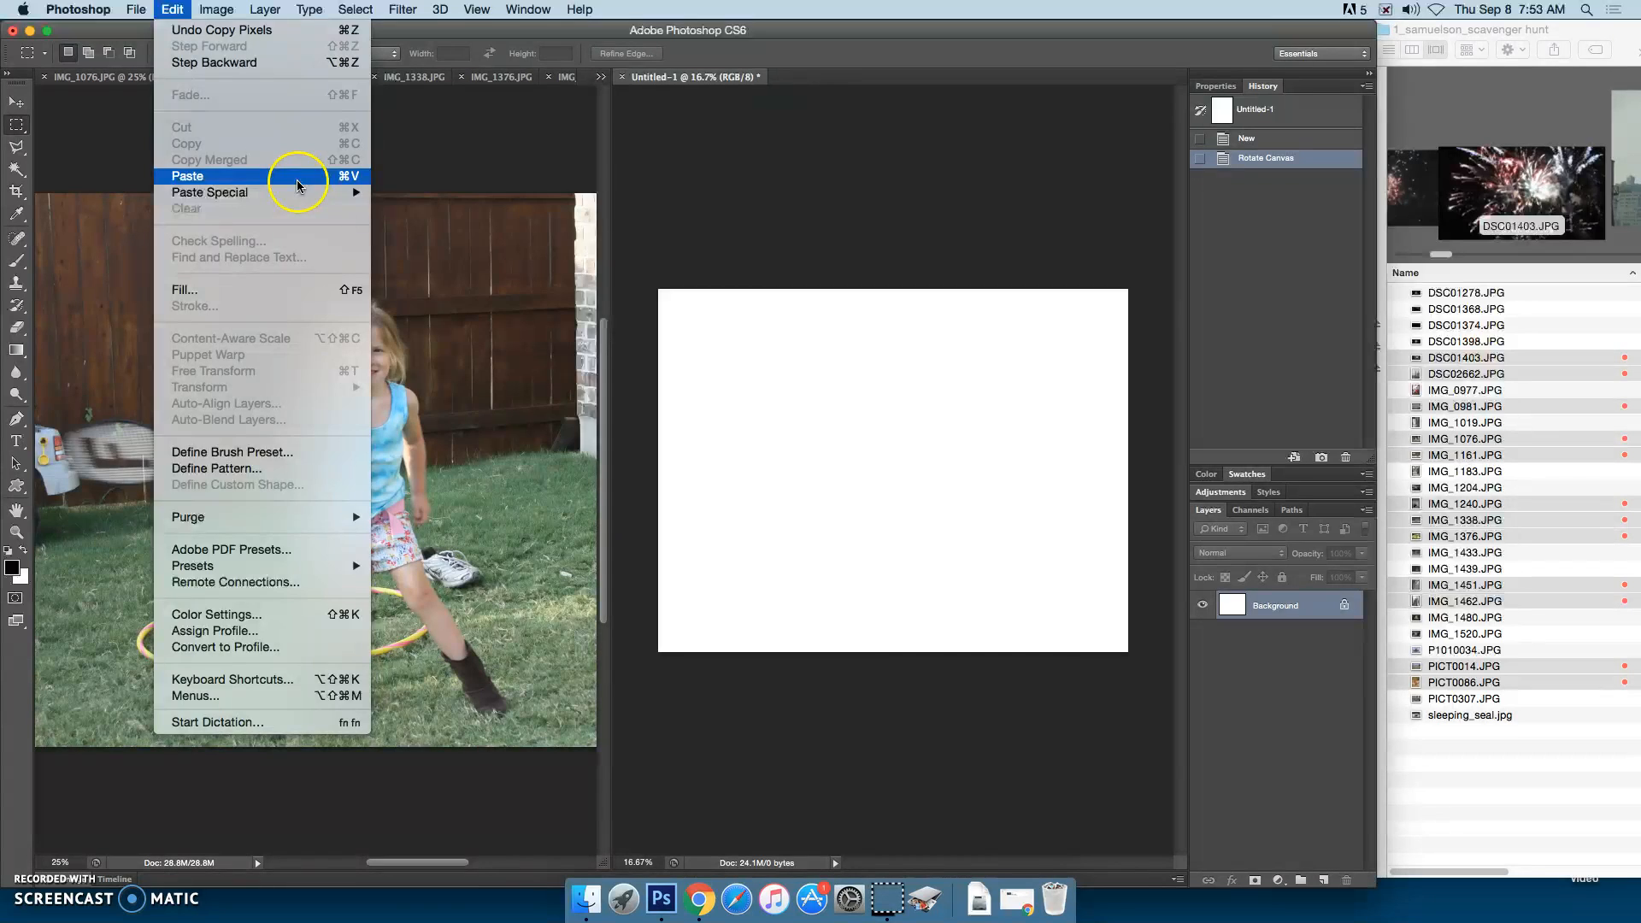
pyautogui.click(764, 243)
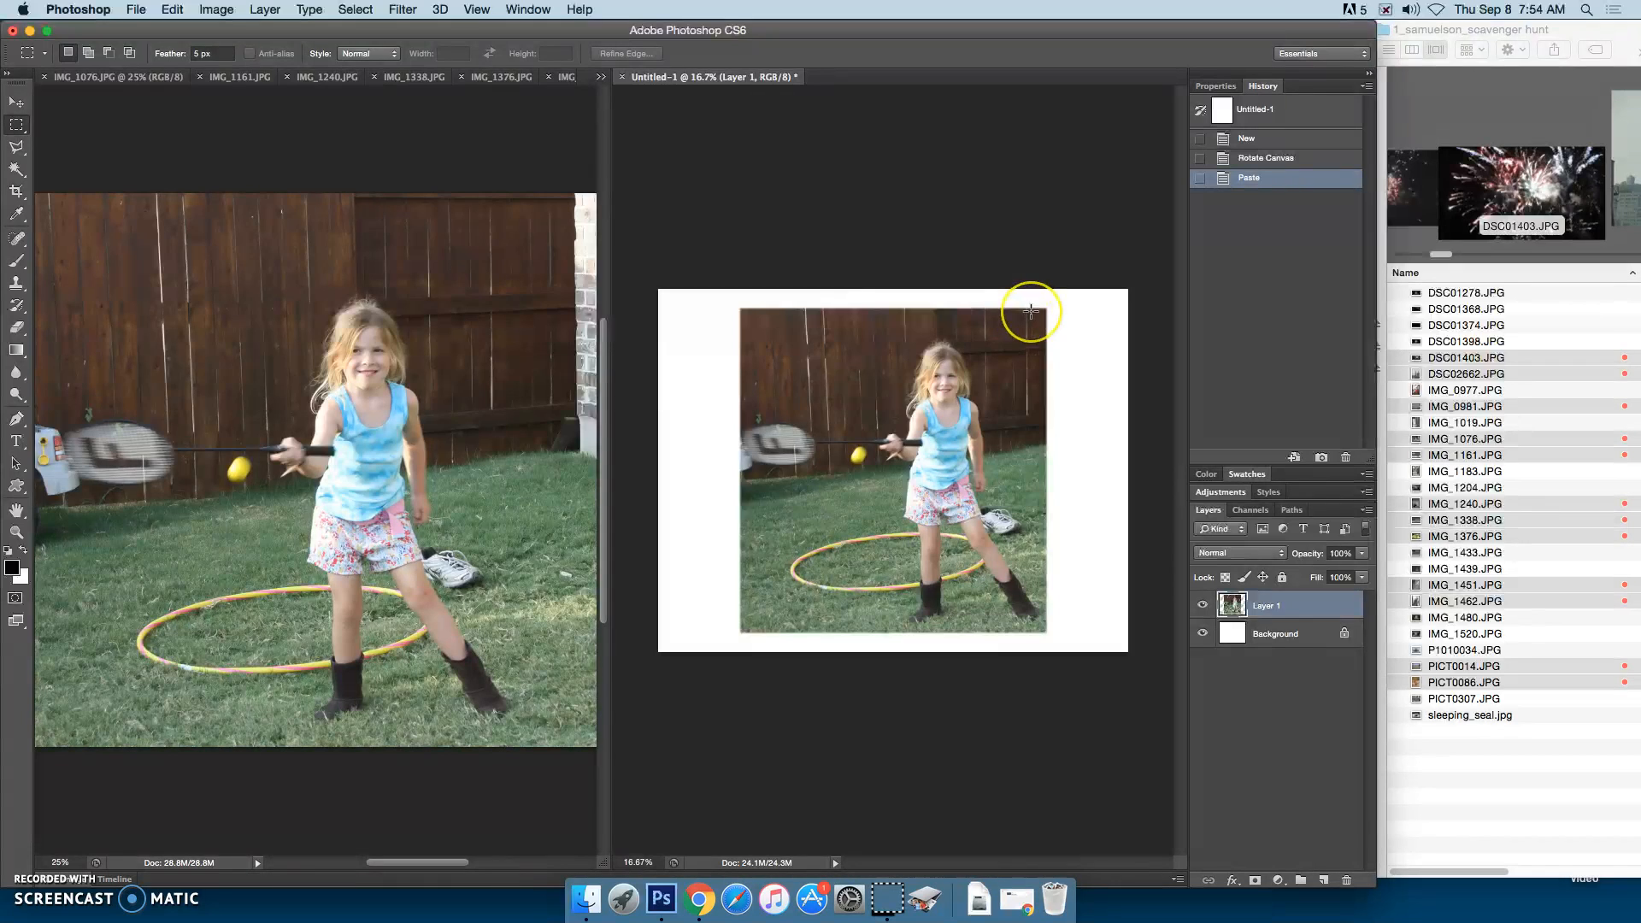
# Scale the pasted photo to about 31% with Free Transform and place it in the page's lower-left corner.
pyautogui.press('super+t')
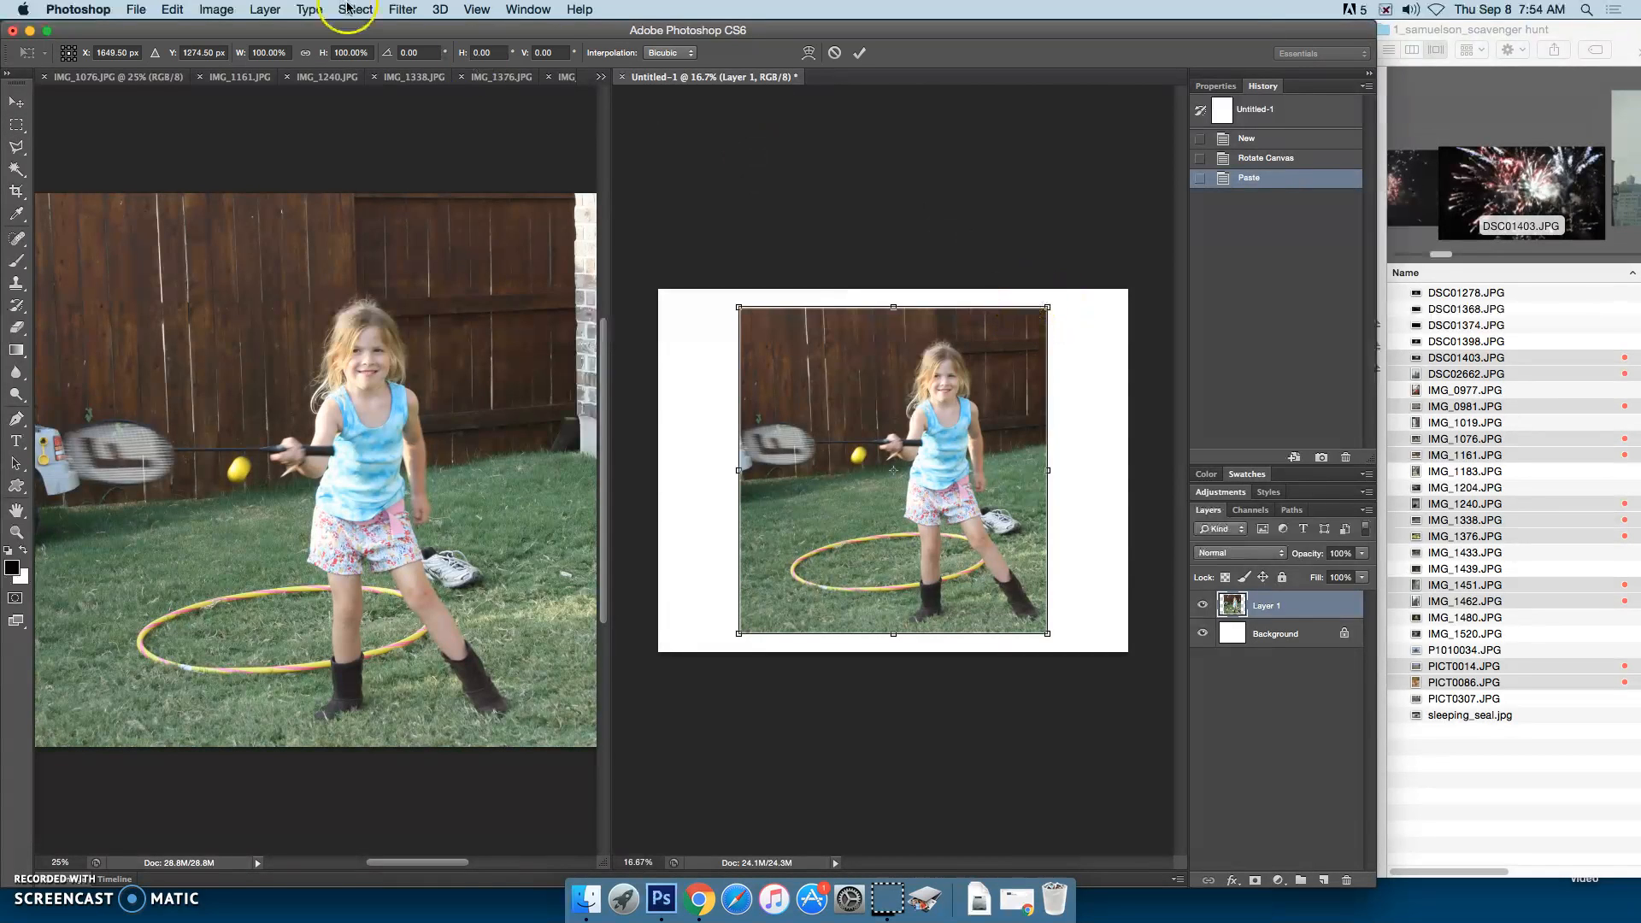
pyautogui.click(171, 9)
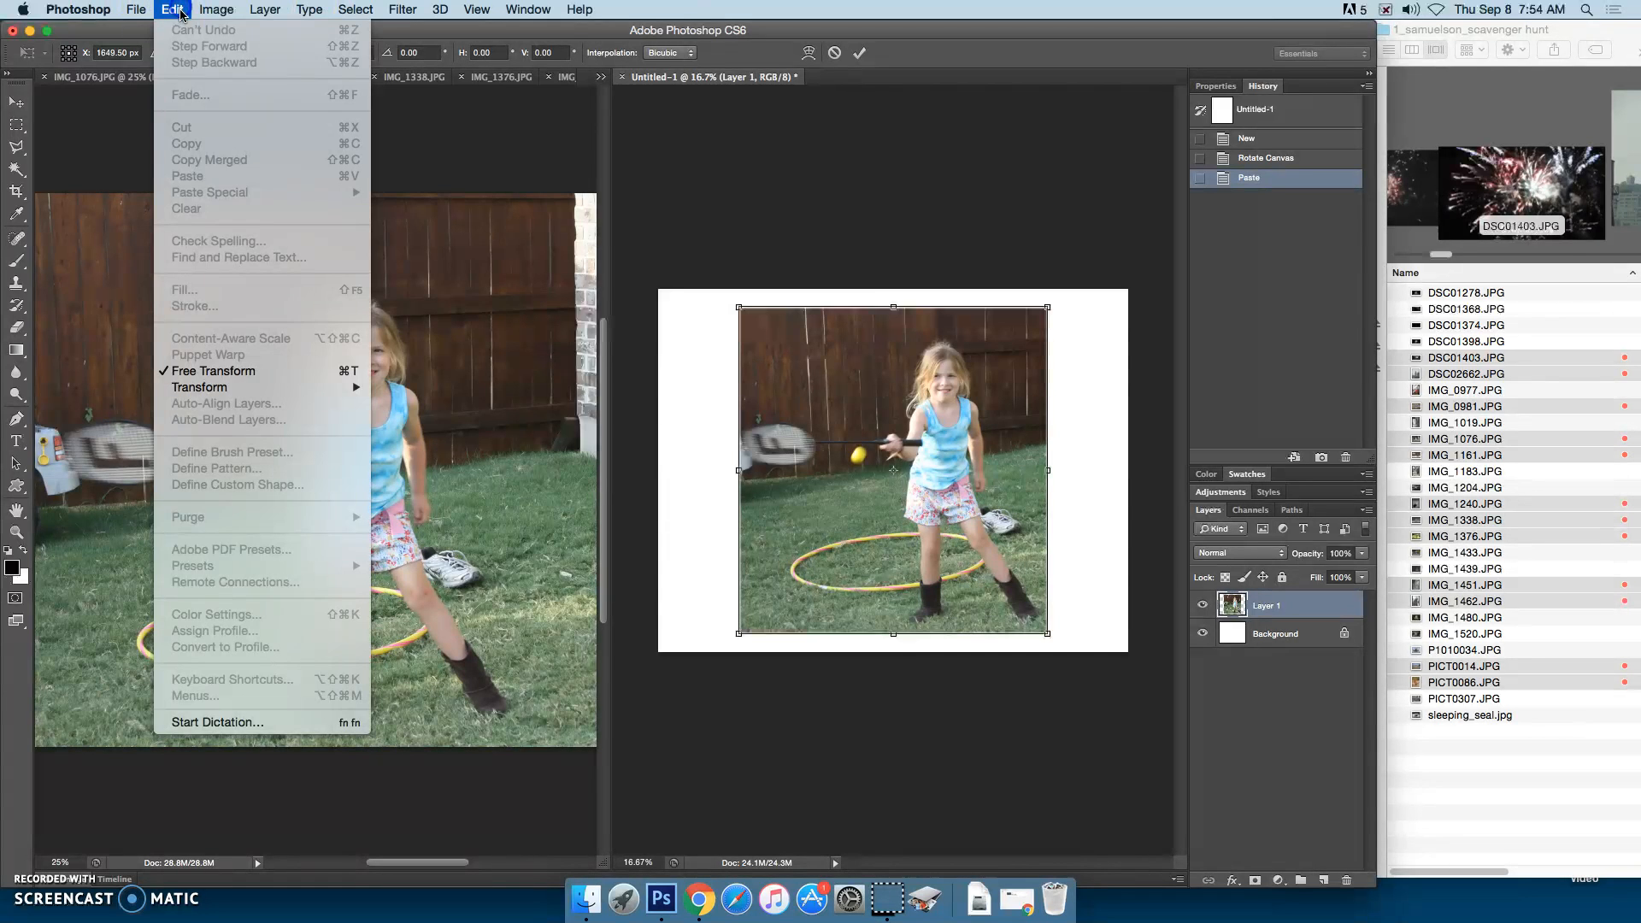
pyautogui.click(238, 373)
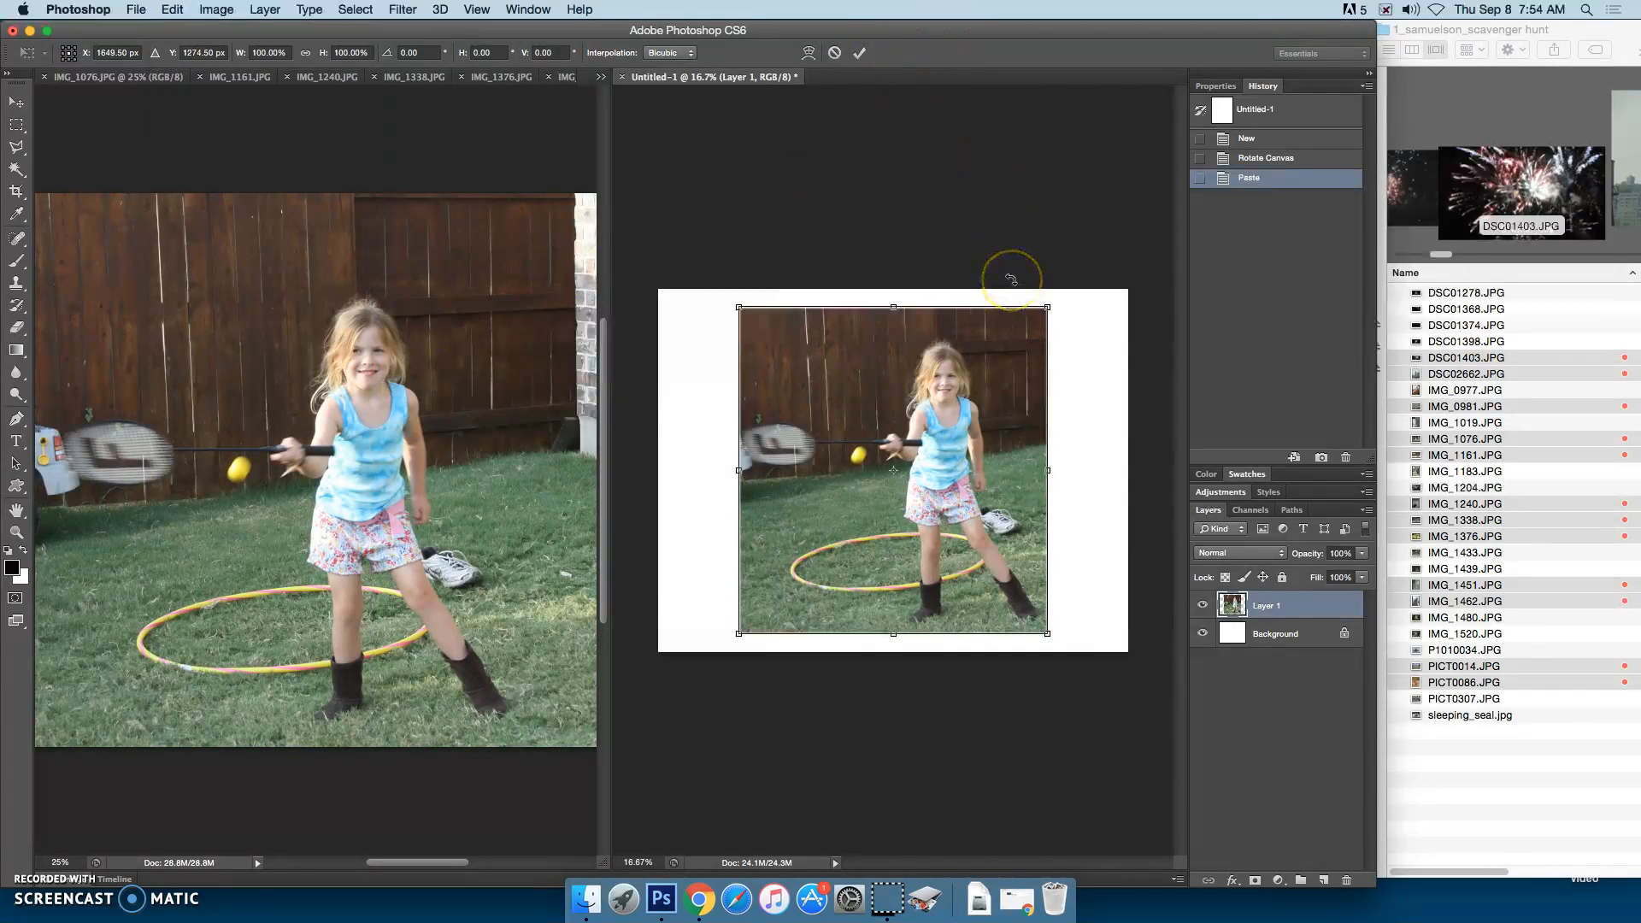
pyautogui.moveTo(1048, 305); pyautogui.dragTo(759, 551)
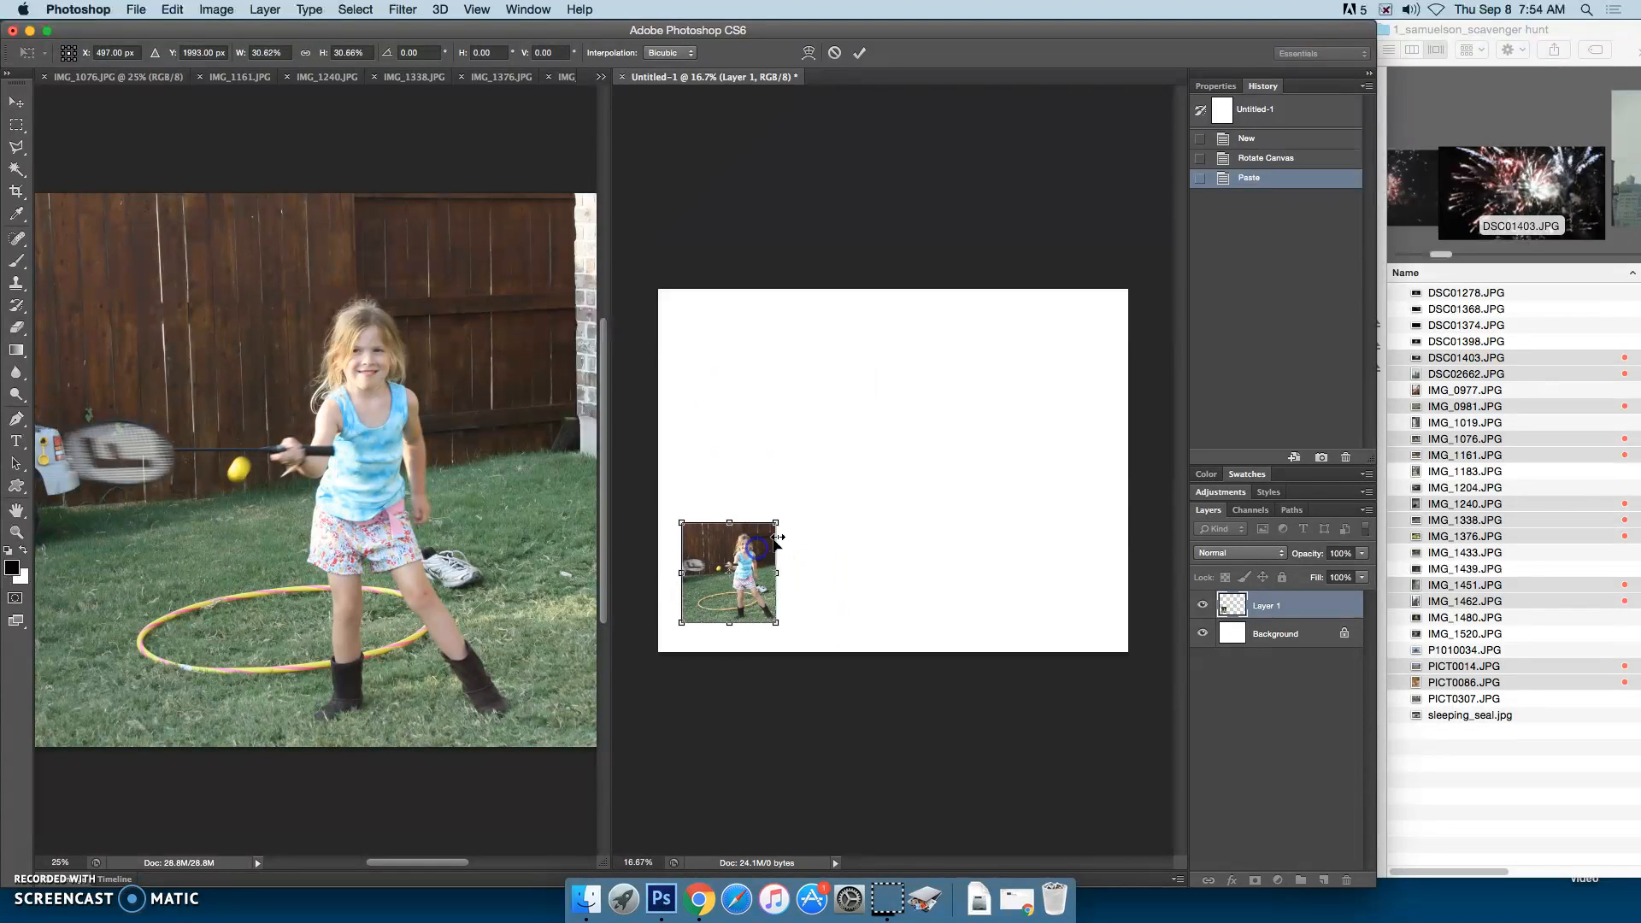
pyautogui.press('Return')
# Rename the pasted photo's layer to "girl" and return to IMG_1076.JPG.
pyautogui.press('m')
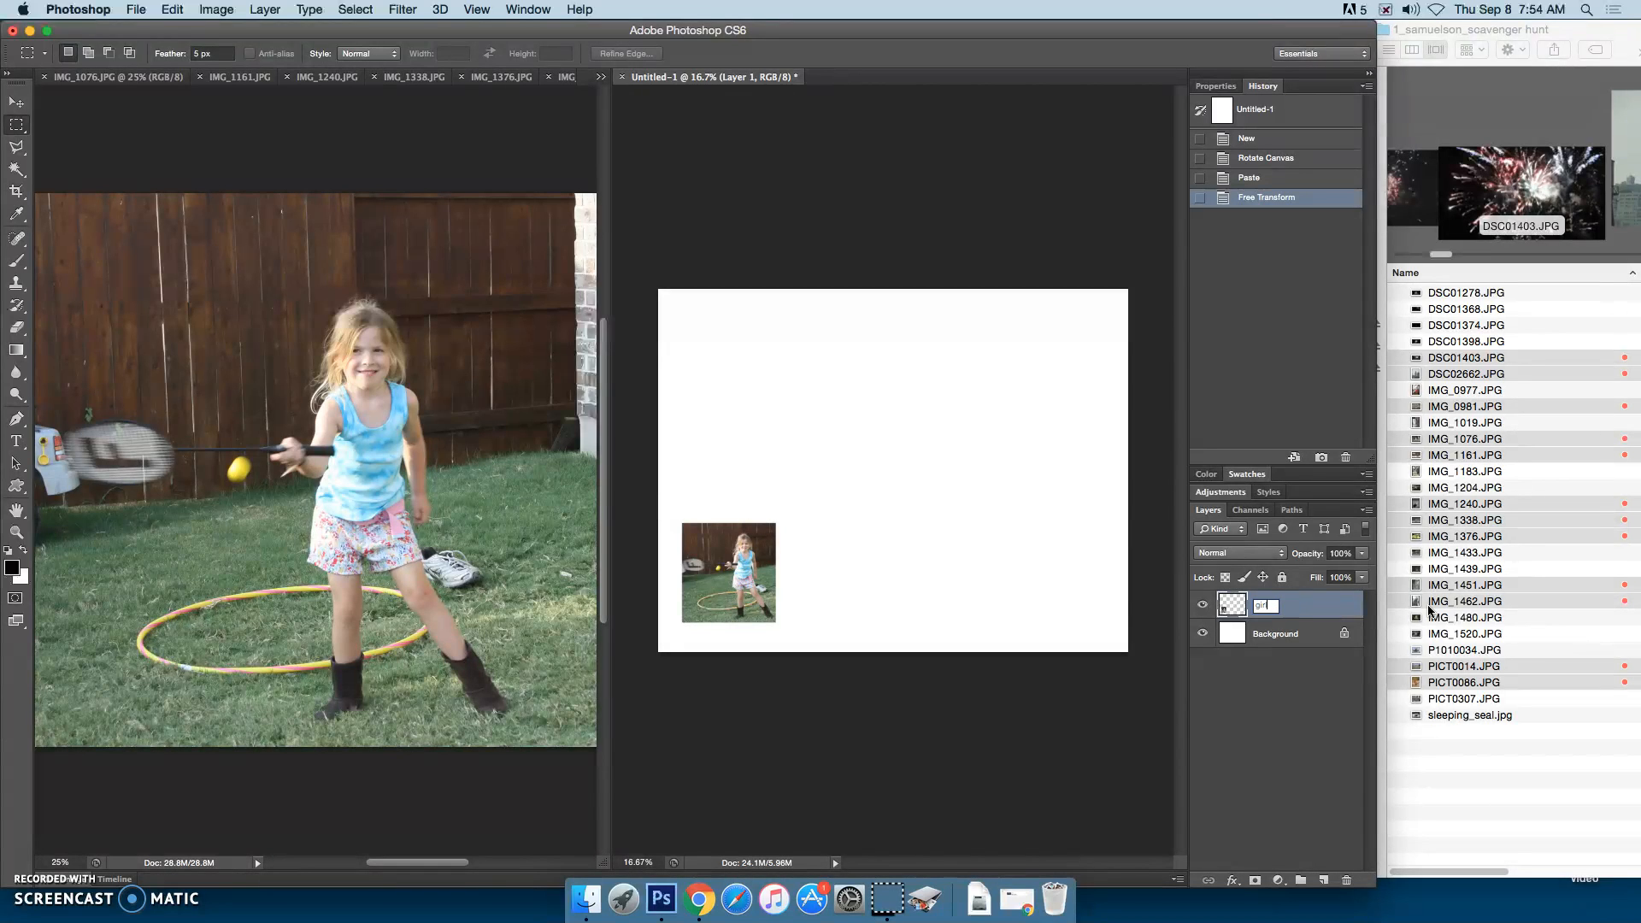
pyautogui.press('Return')
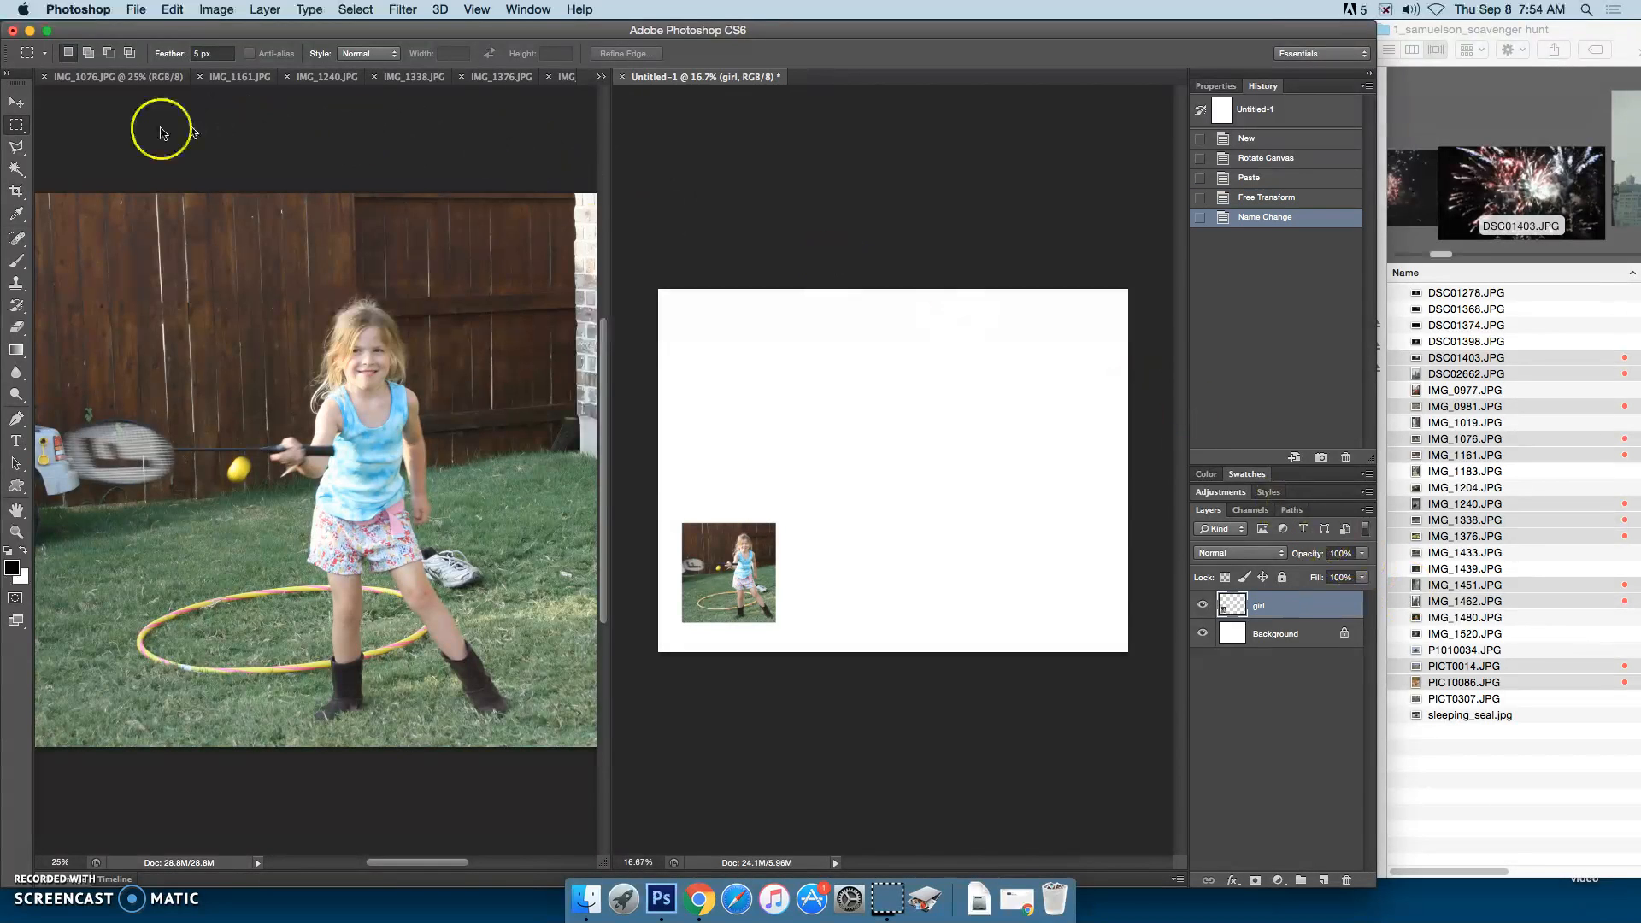
pyautogui.click(396, 124)
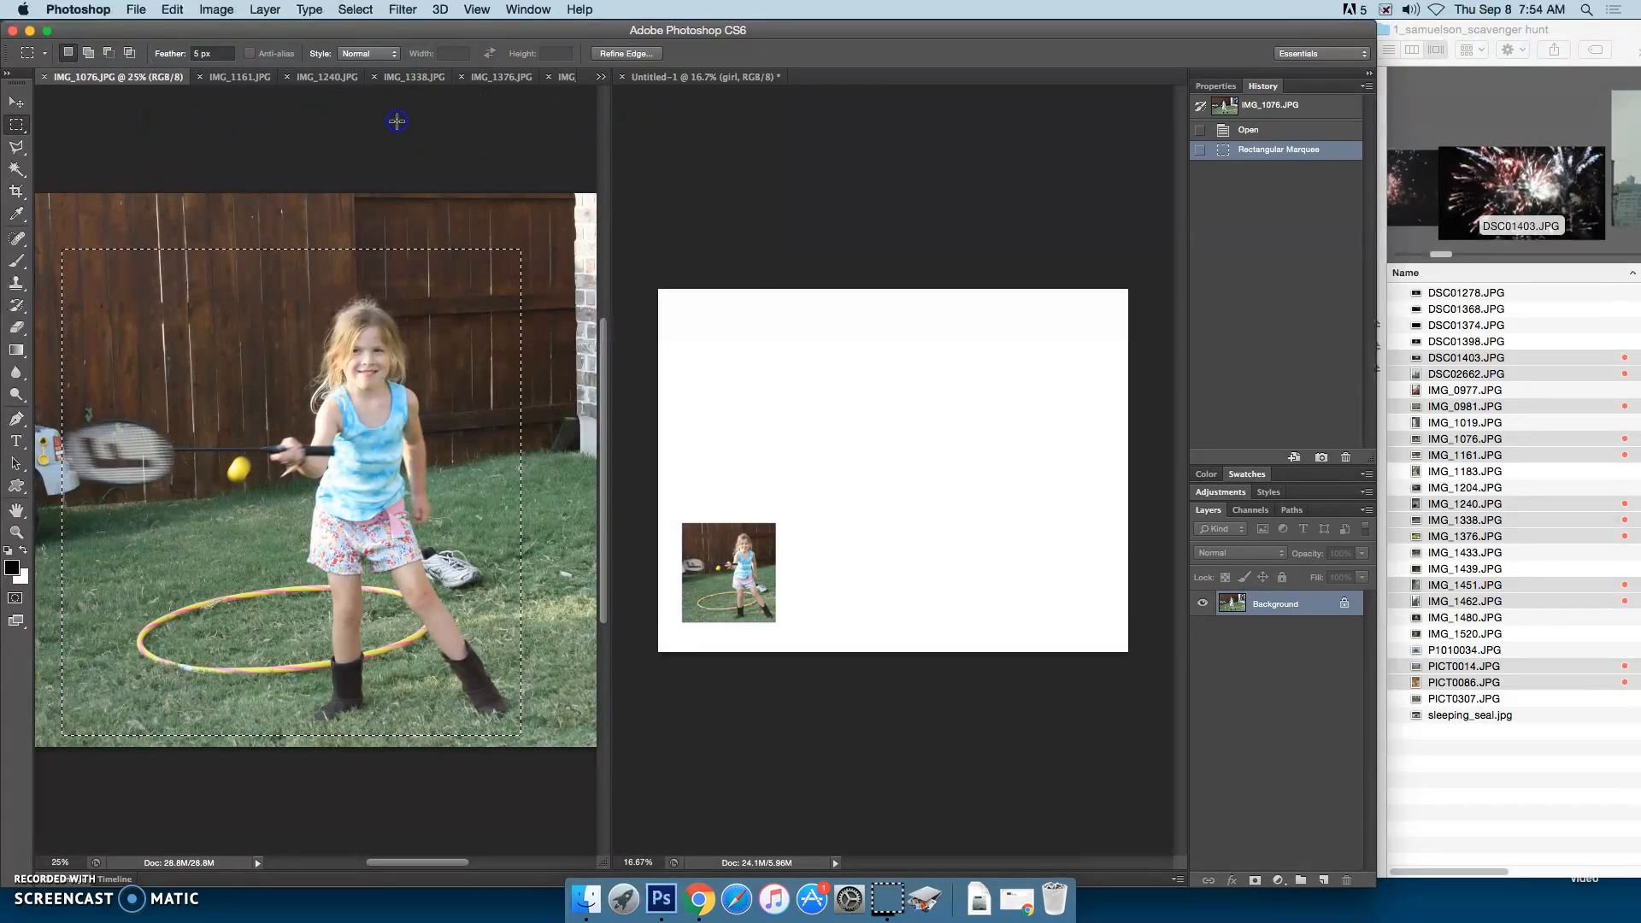
# Close IMG_1076.JPG and bring up the dragonfly photo IMG_1451.JPG.
pyautogui.click(44, 76)
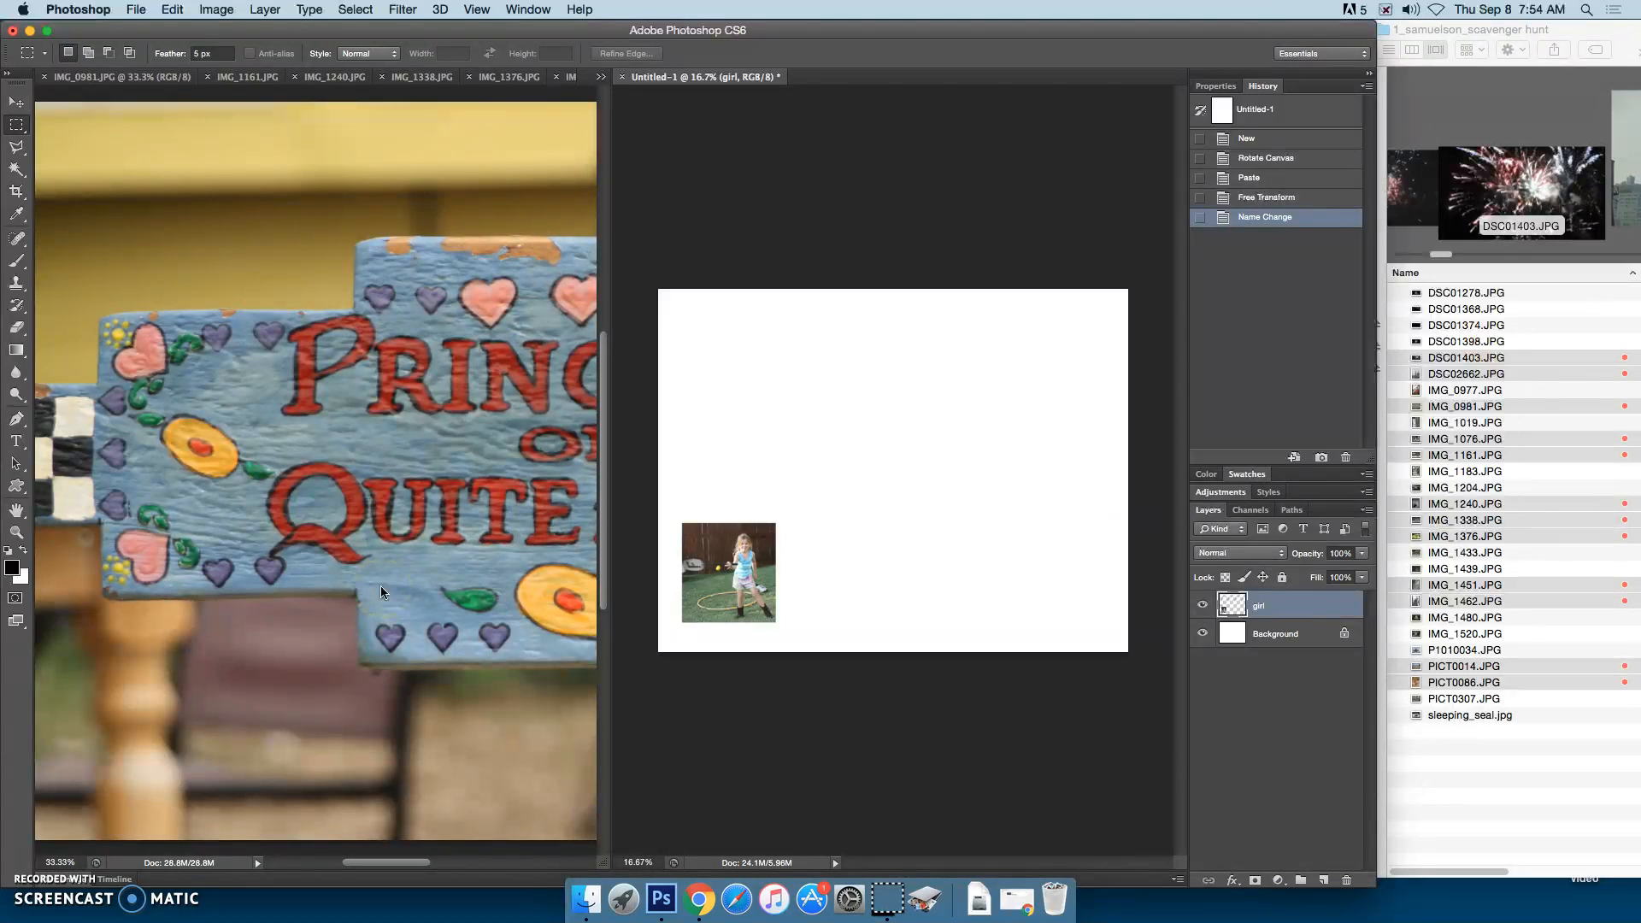
pyautogui.click(602, 77)
pyautogui.click(513, 77)
pyautogui.click(560, 79)
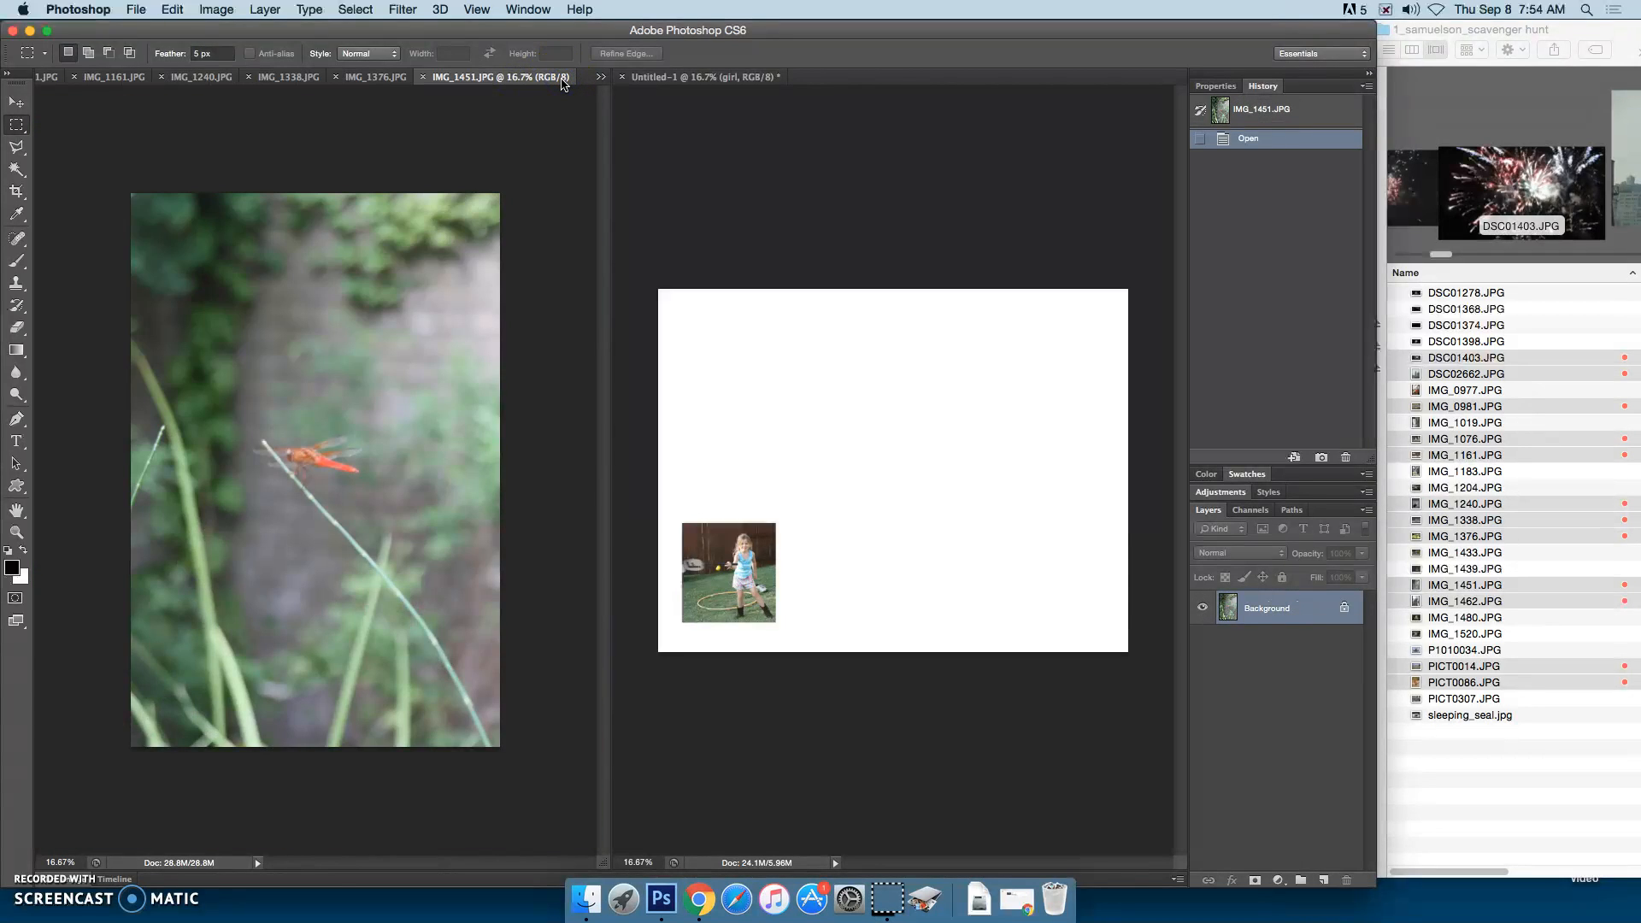
# Switch to the Elliptical Marquee tool and set its feather to 10 px.
pyautogui.click(16, 126)
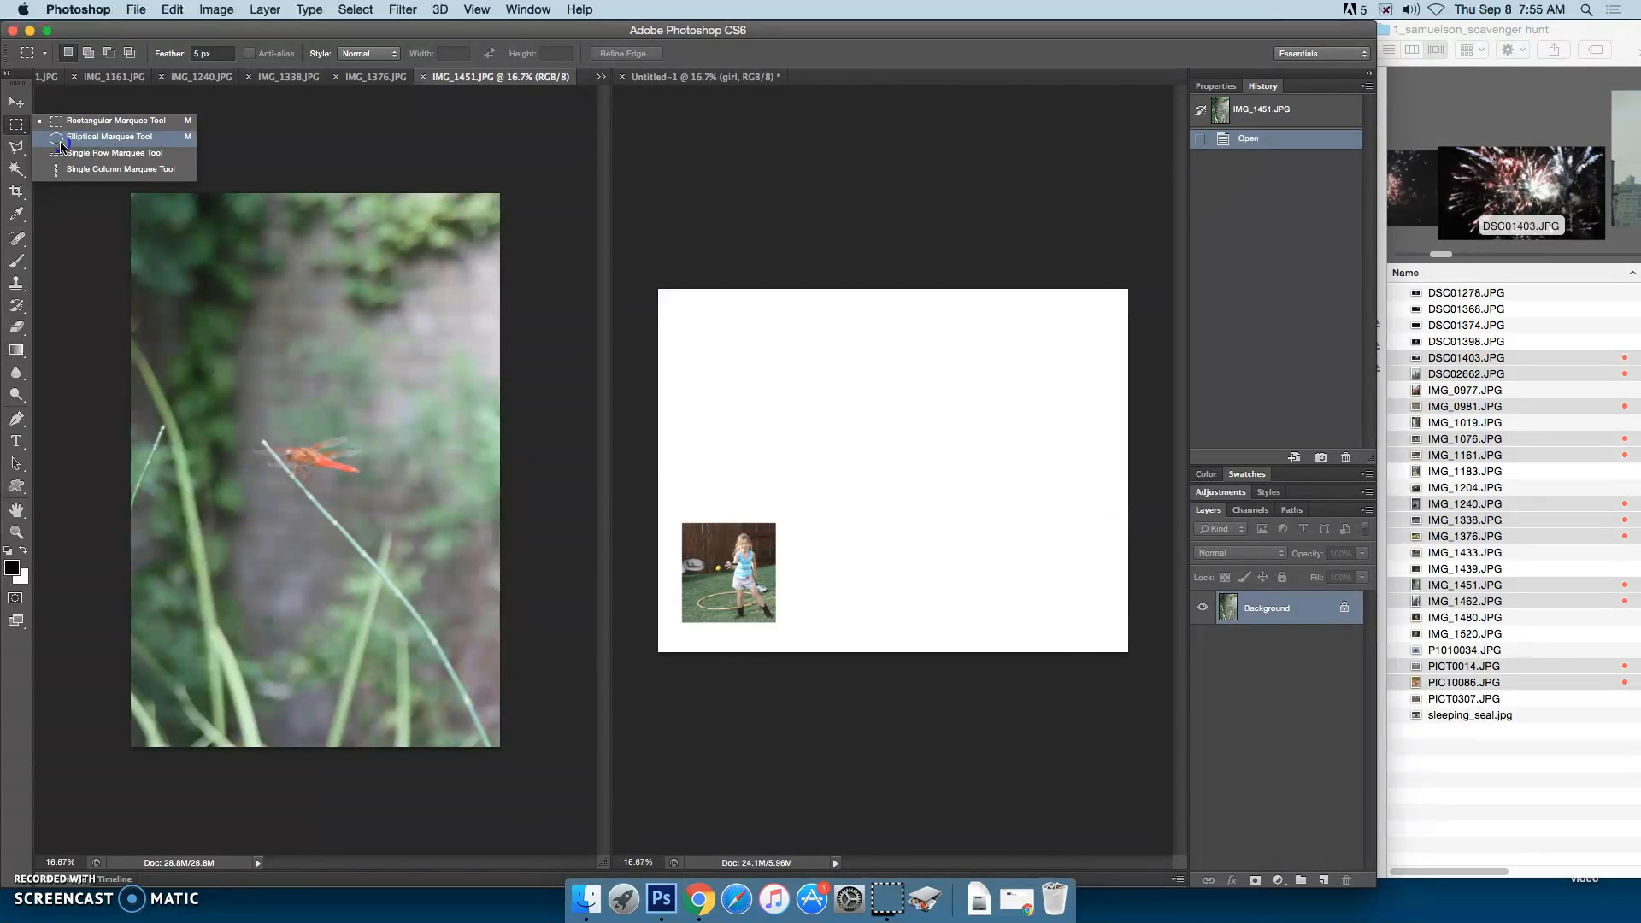
pyautogui.click(119, 139)
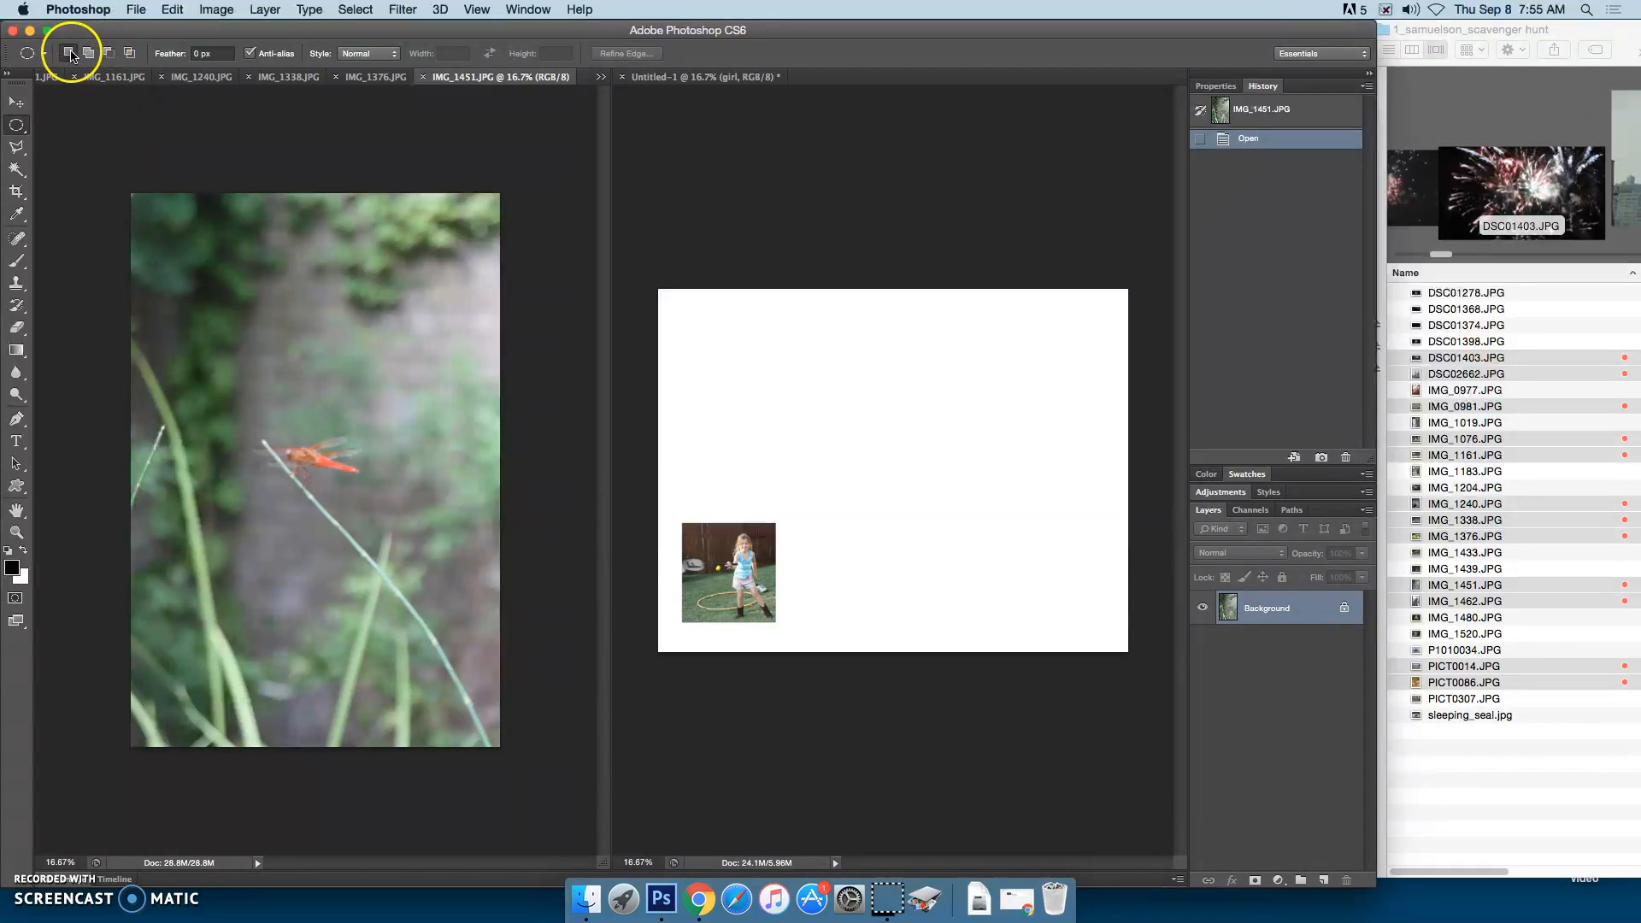
pyautogui.click(194, 55)
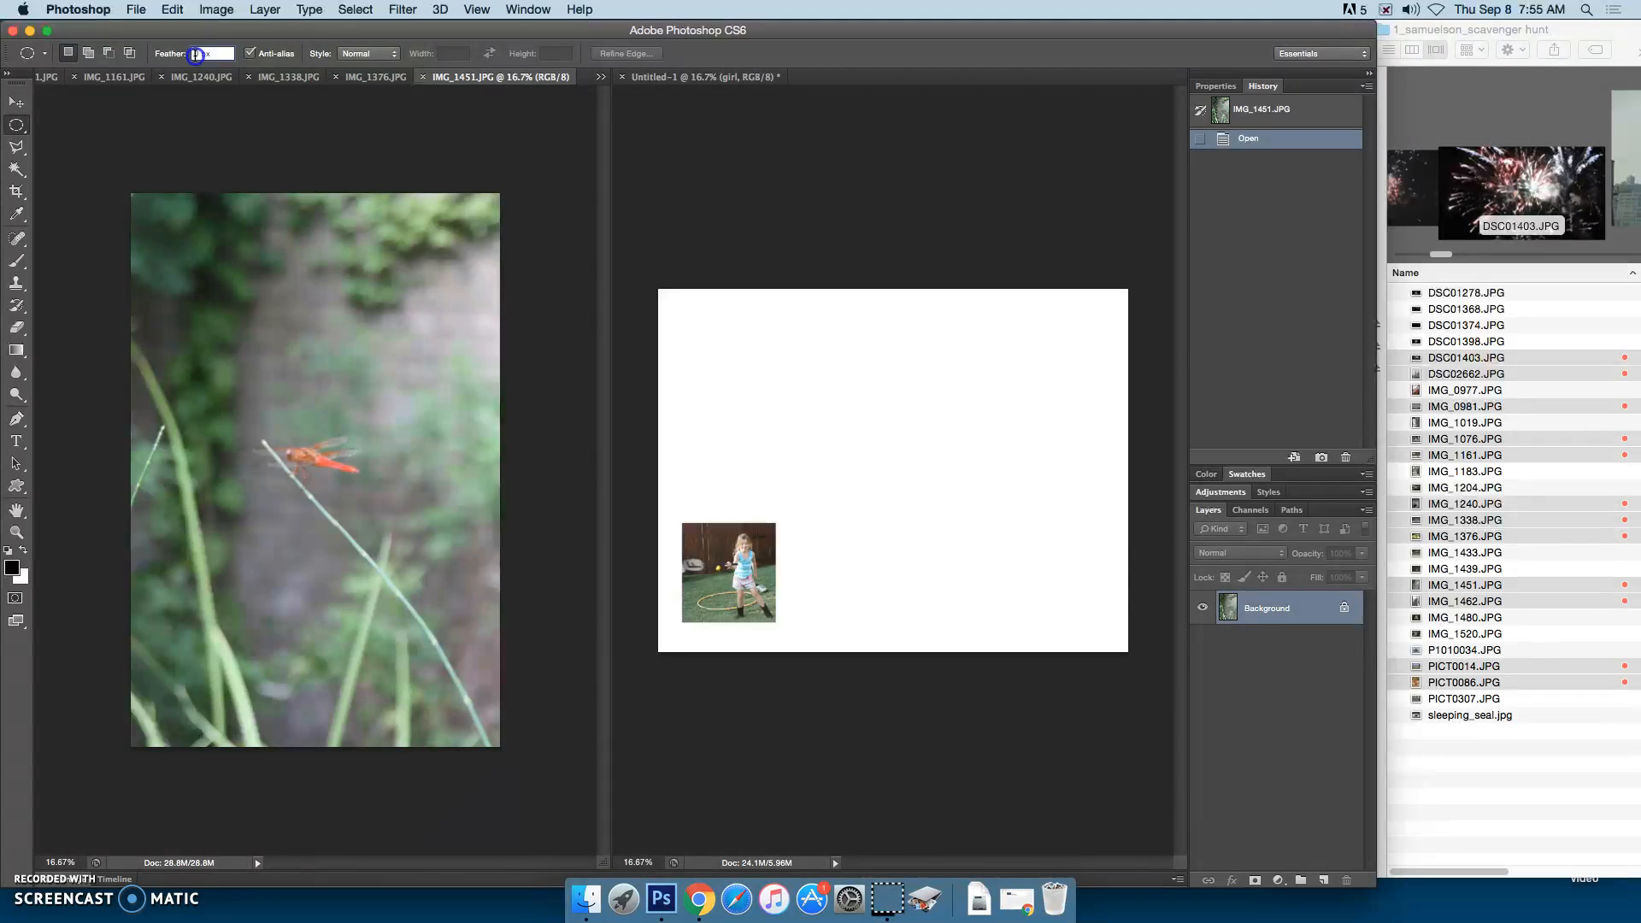
pyautogui.write('10')
pyautogui.press('Return')
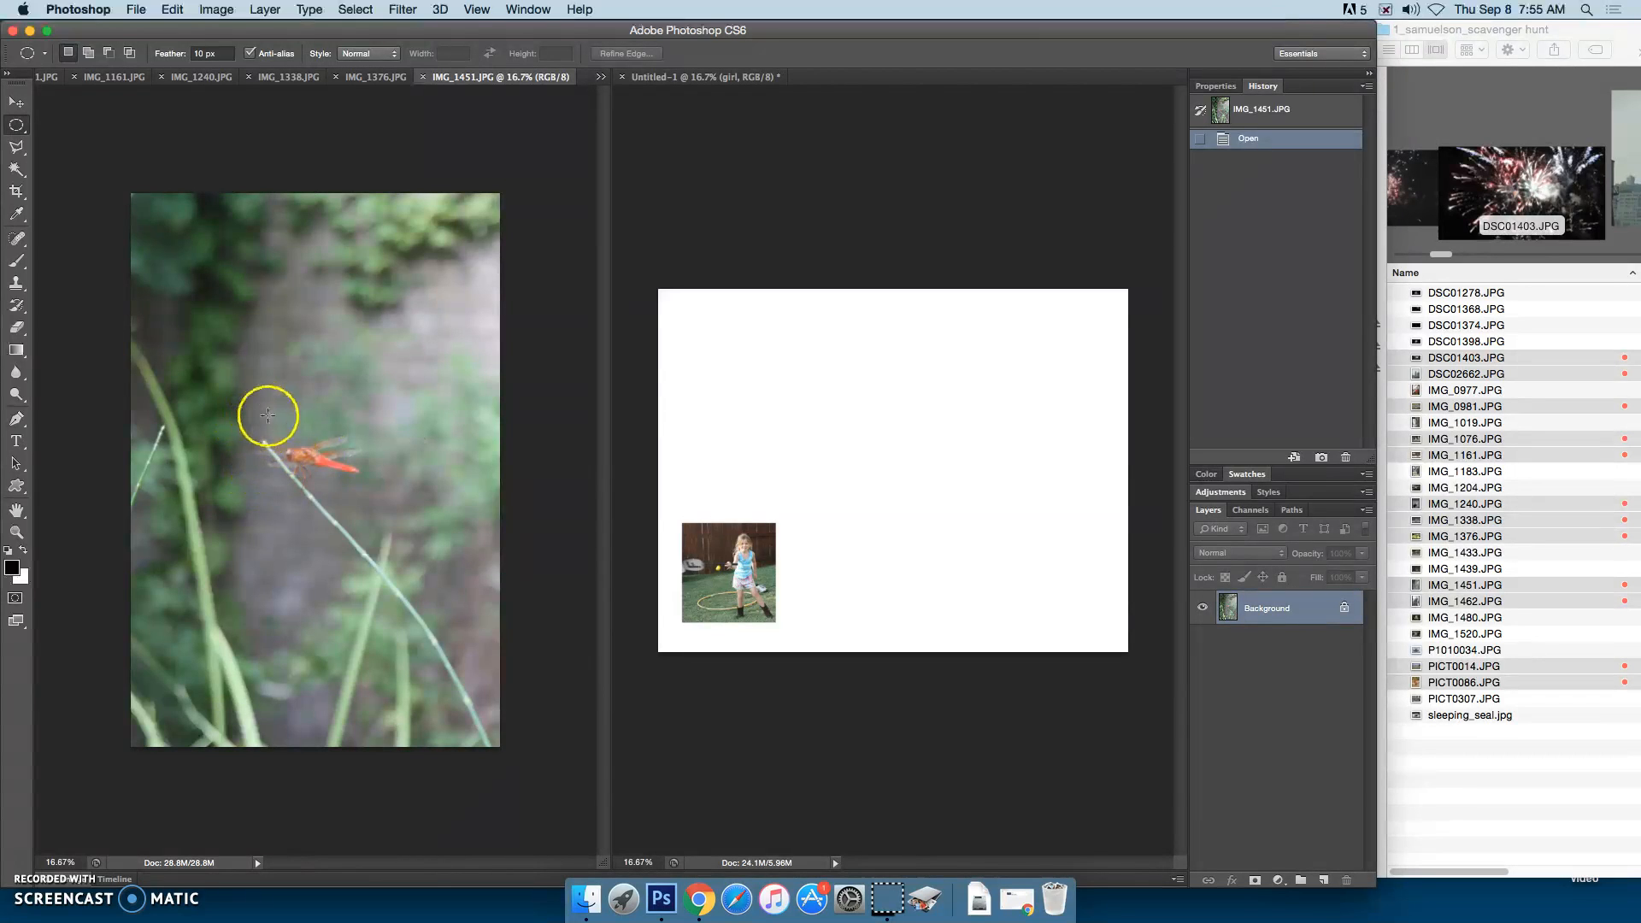
pyautogui.moveTo(244, 400); pyautogui.dragTo(370, 526)
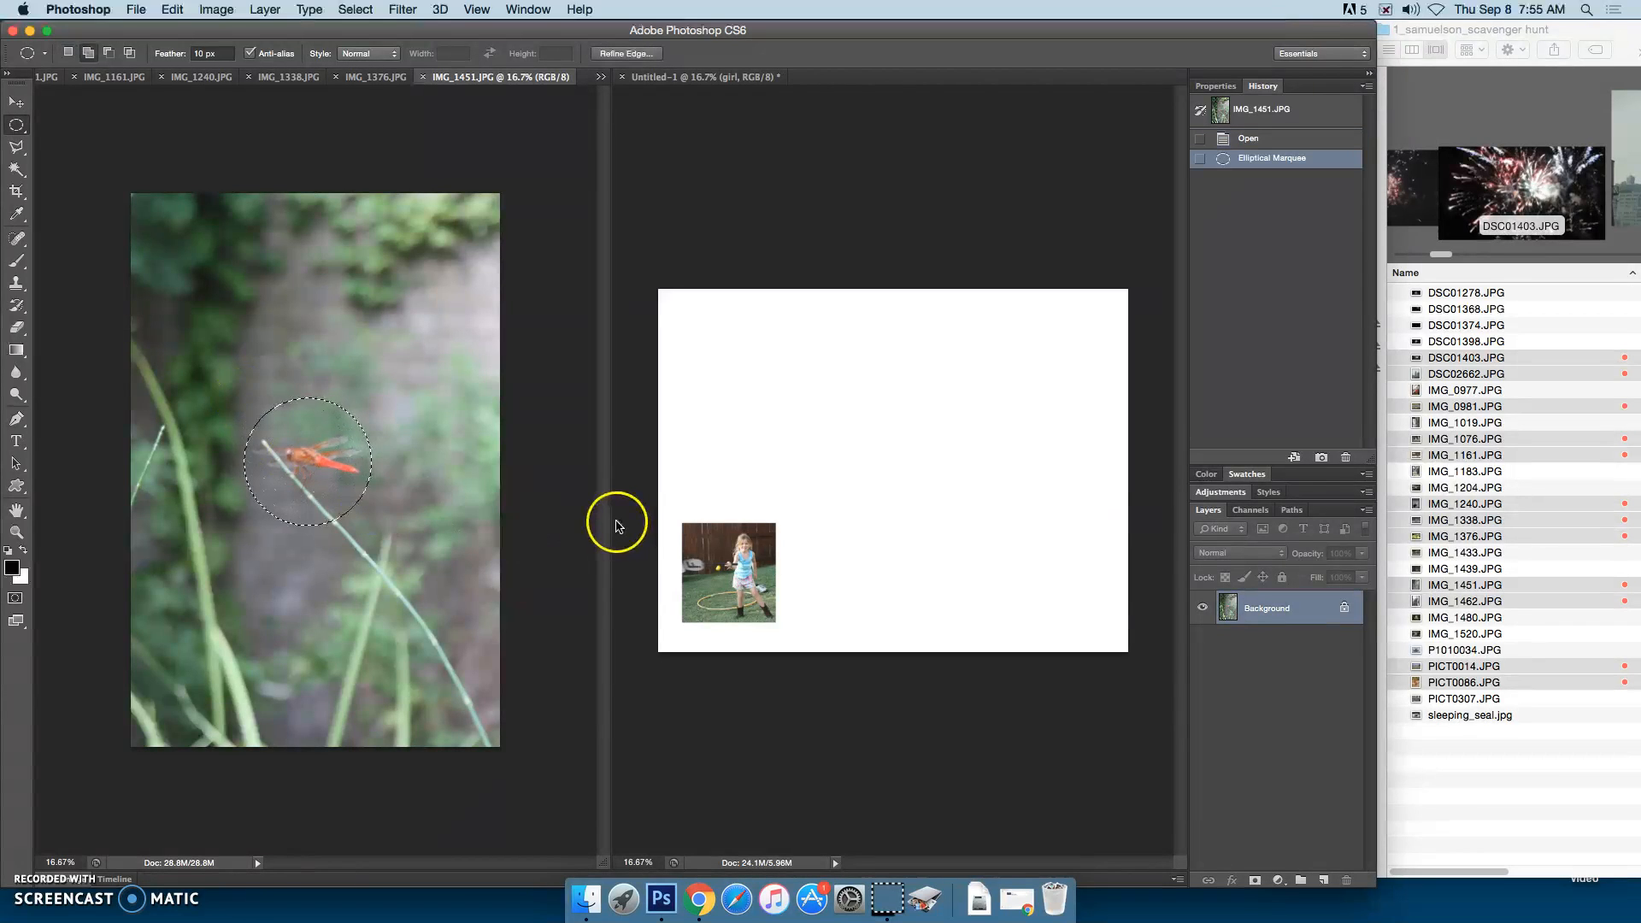
pyautogui.click(466, 462)
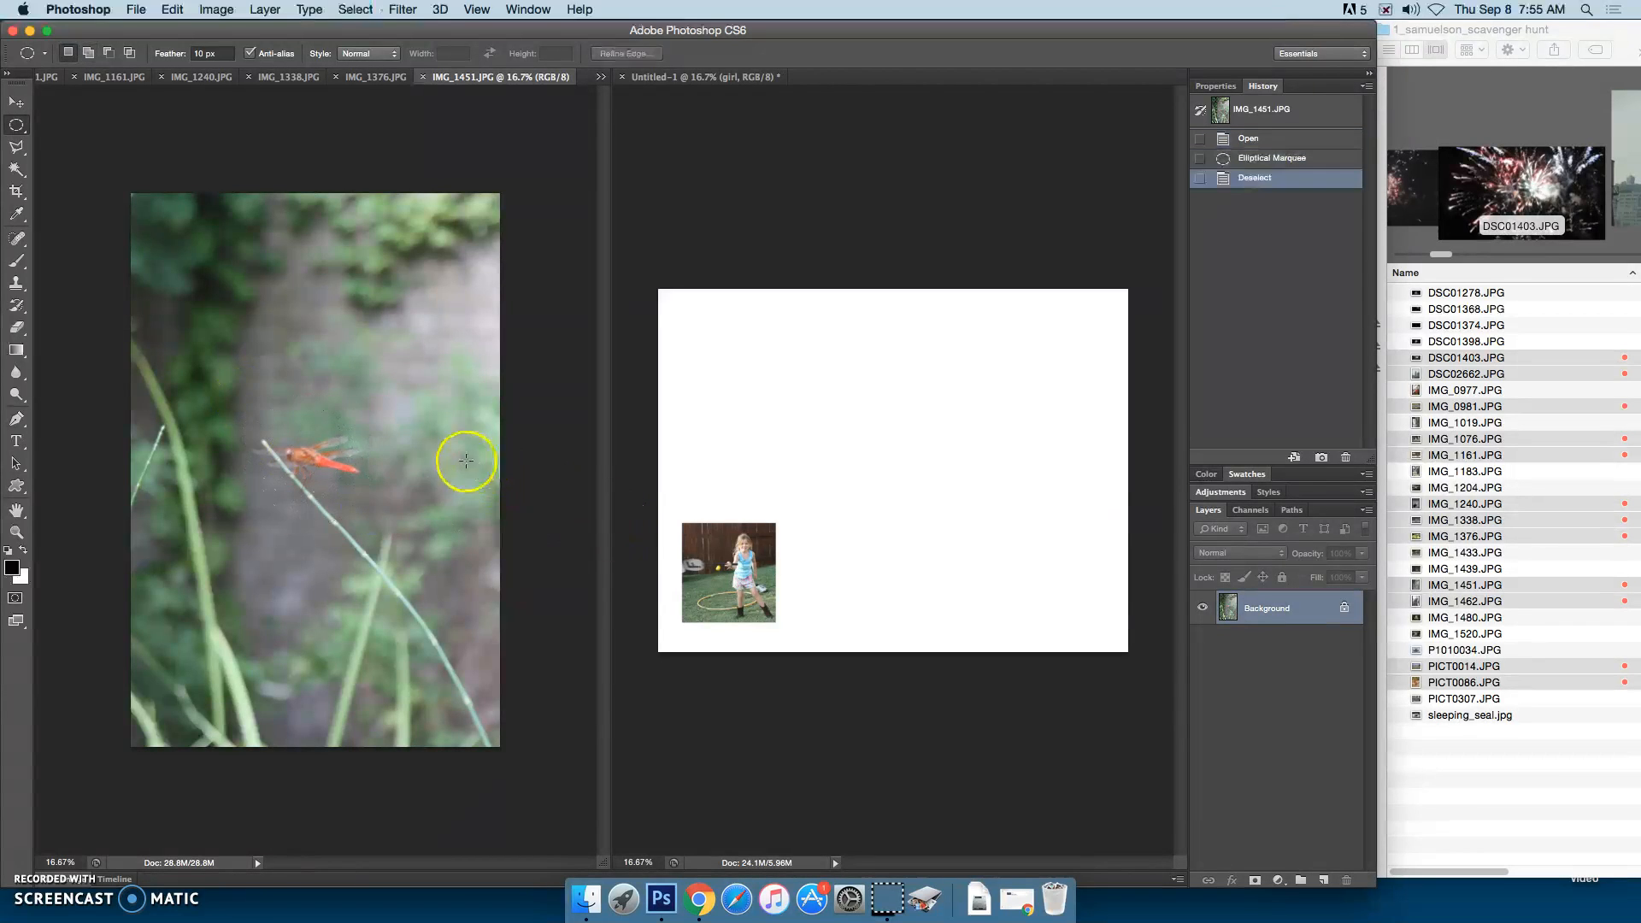
pyautogui.moveTo(251, 360); pyautogui.dragTo(367, 555)
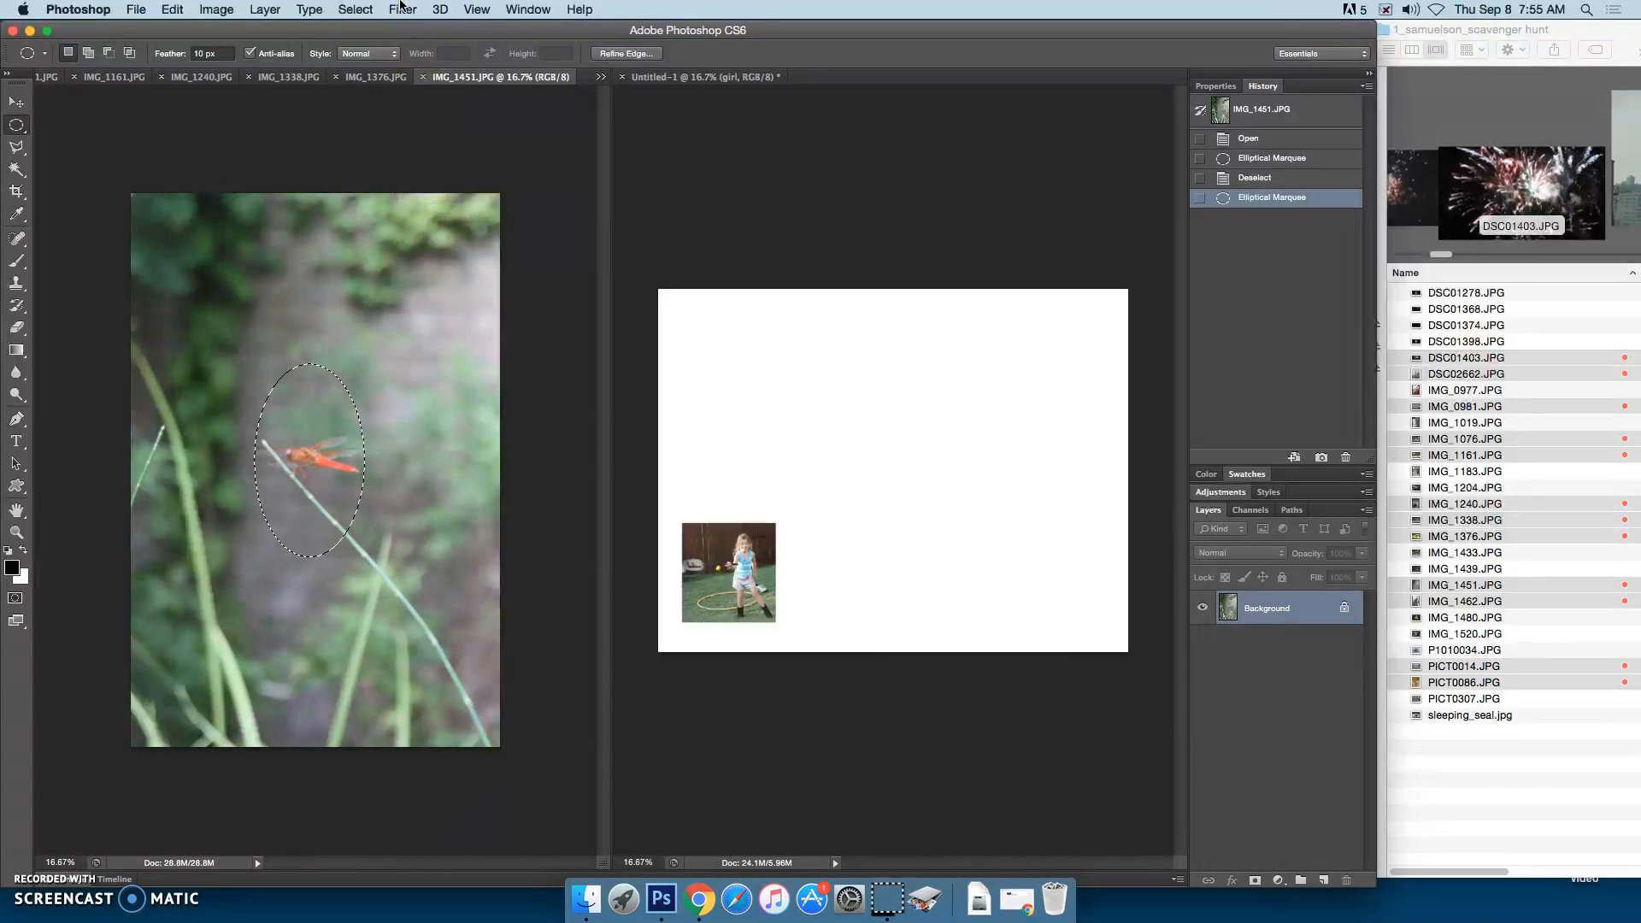
pyautogui.click(354, 10)
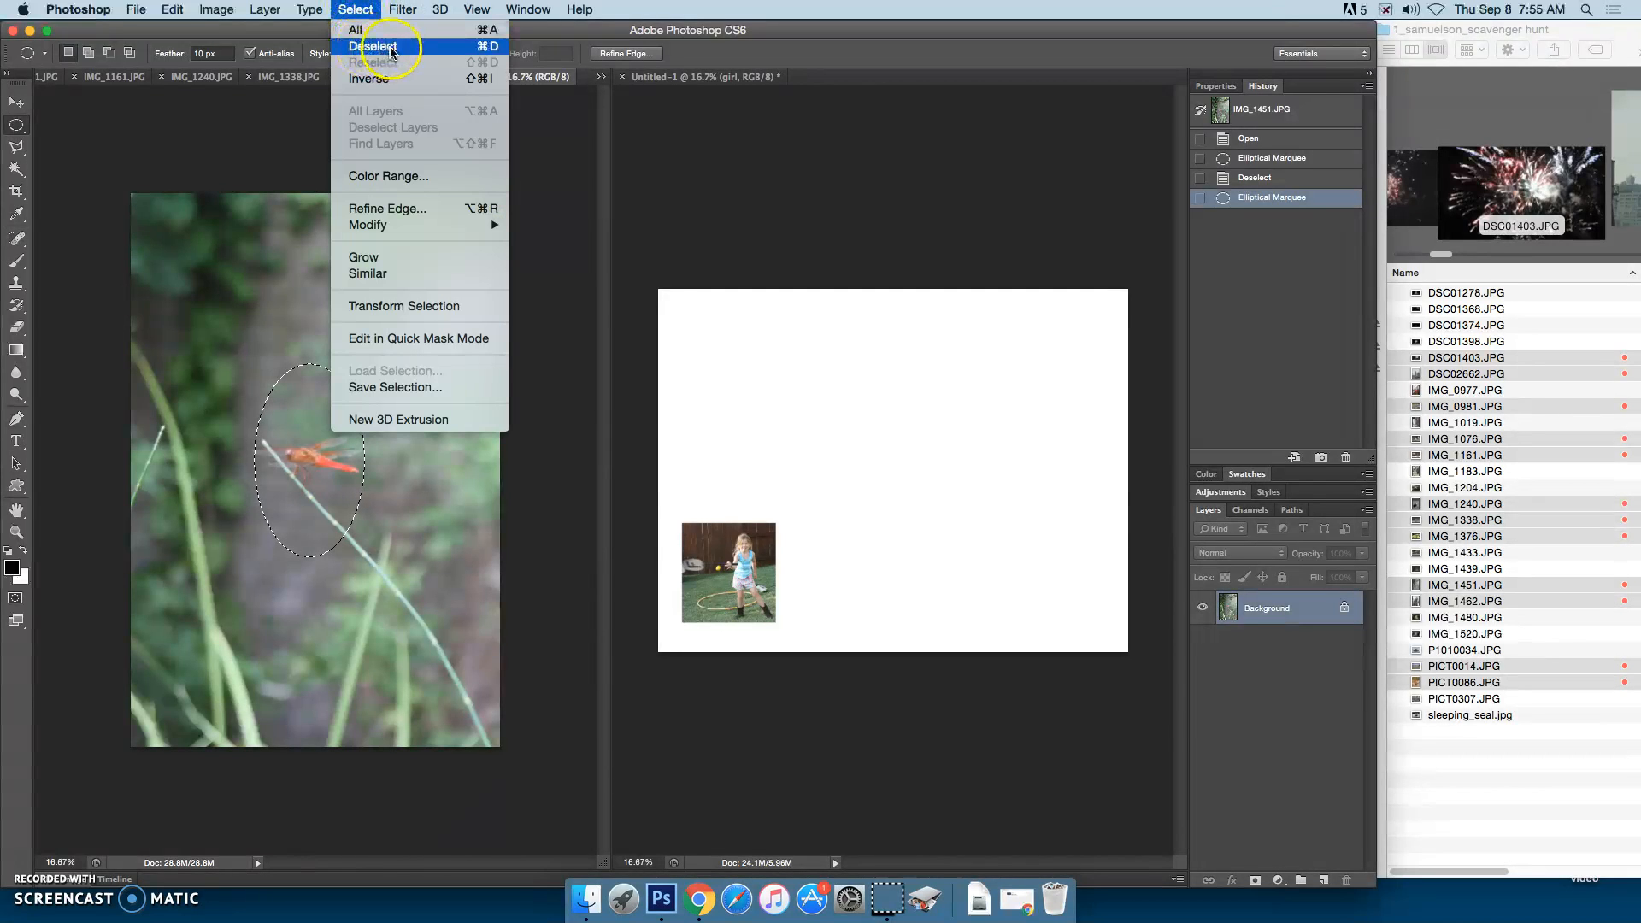
pyautogui.click(491, 47)
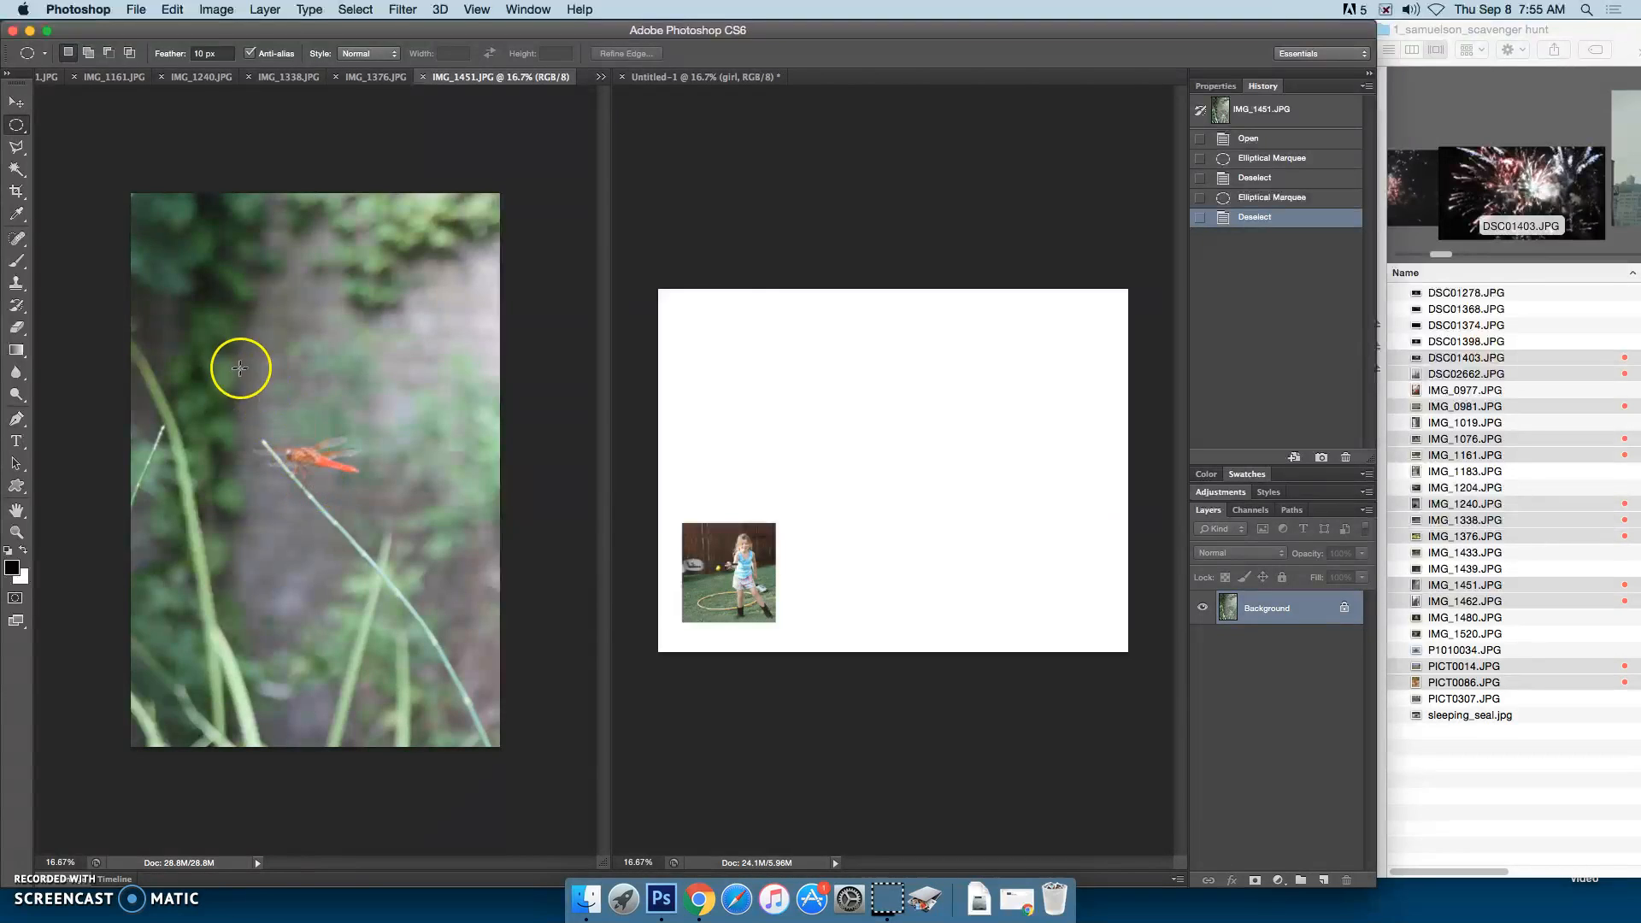
# Copy a circular selection around the dragonfly and paste it into the Untitled-1 page.
pyautogui.moveTo(242, 391); pyautogui.dragTo(374, 617)
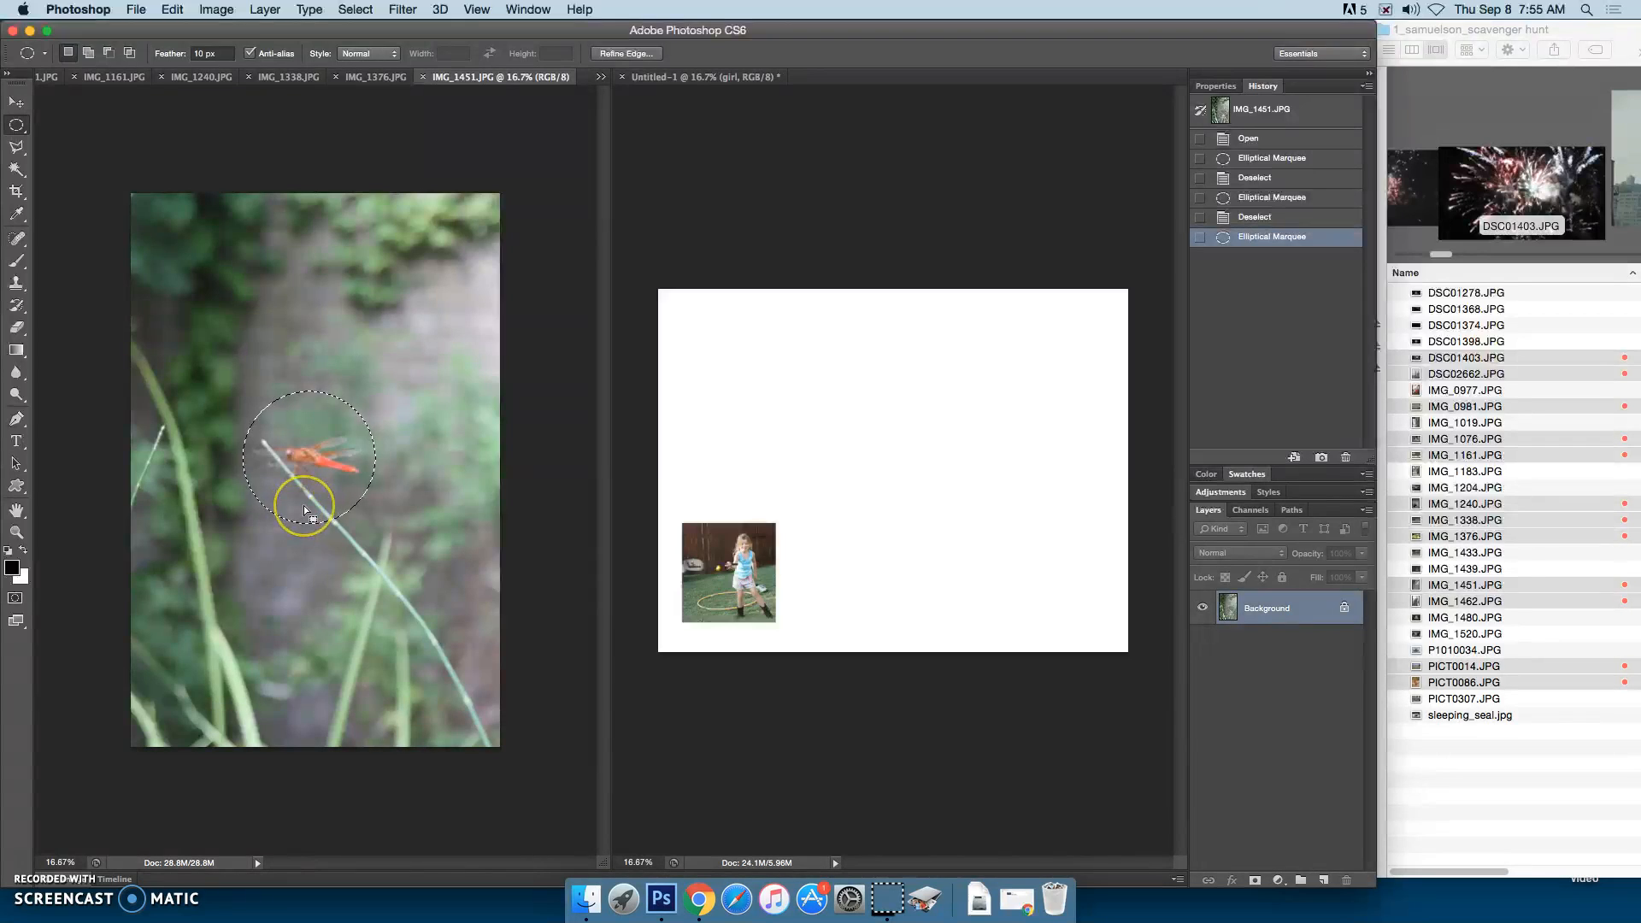
pyautogui.moveTo(304, 506); pyautogui.dragTo(734, 253)
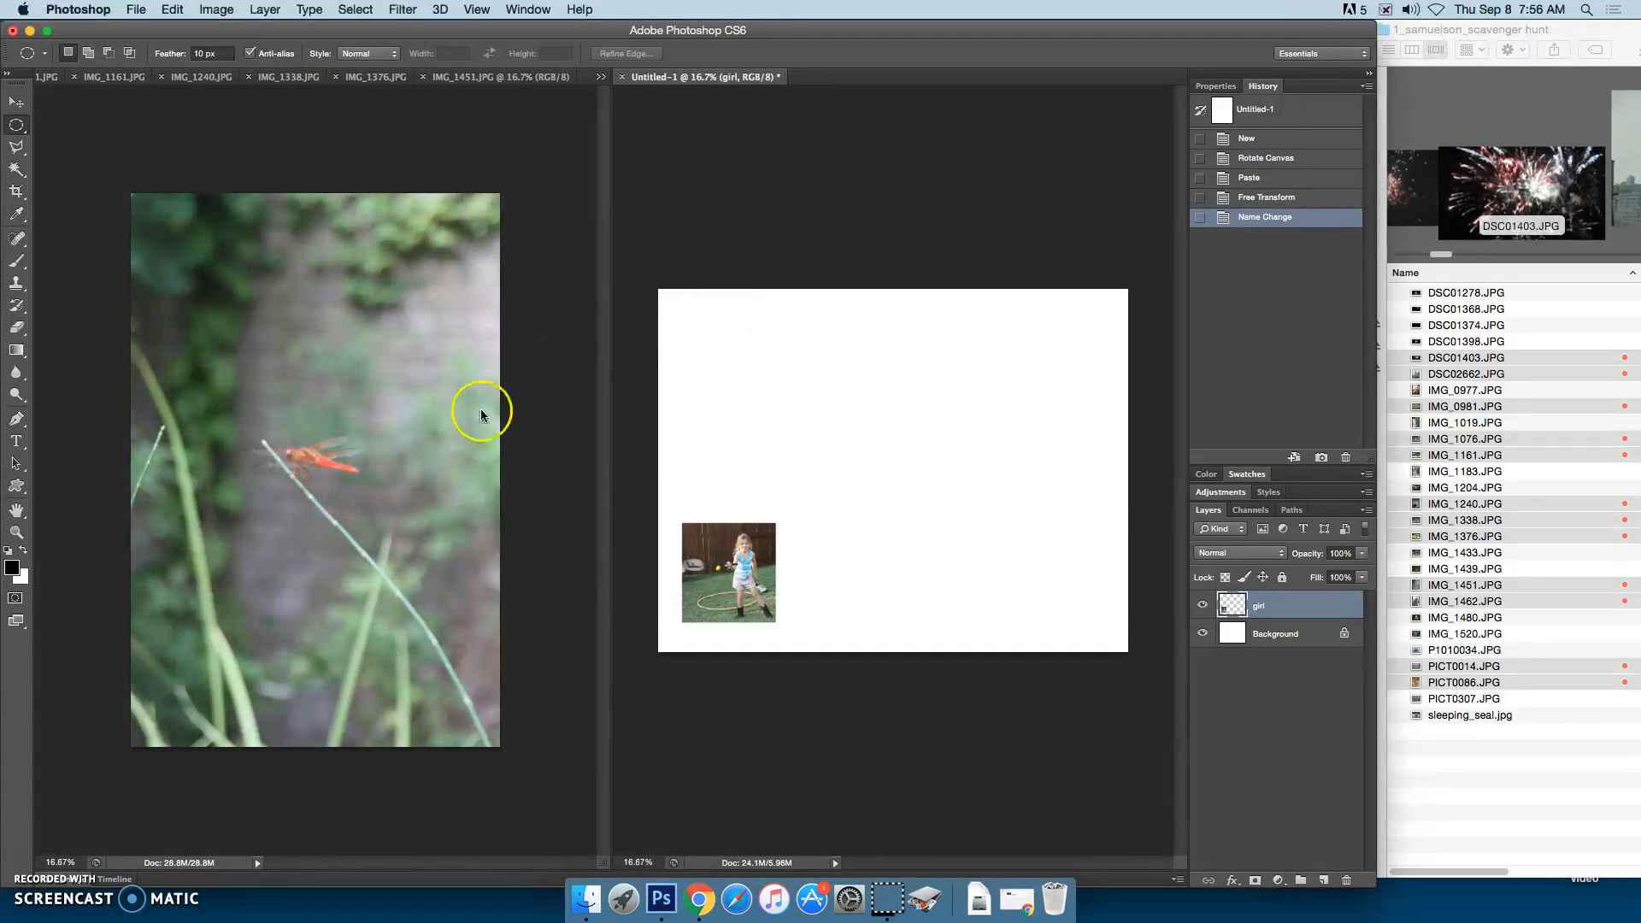
pyautogui.moveTo(786, 254); pyautogui.dragTo(868, 494)
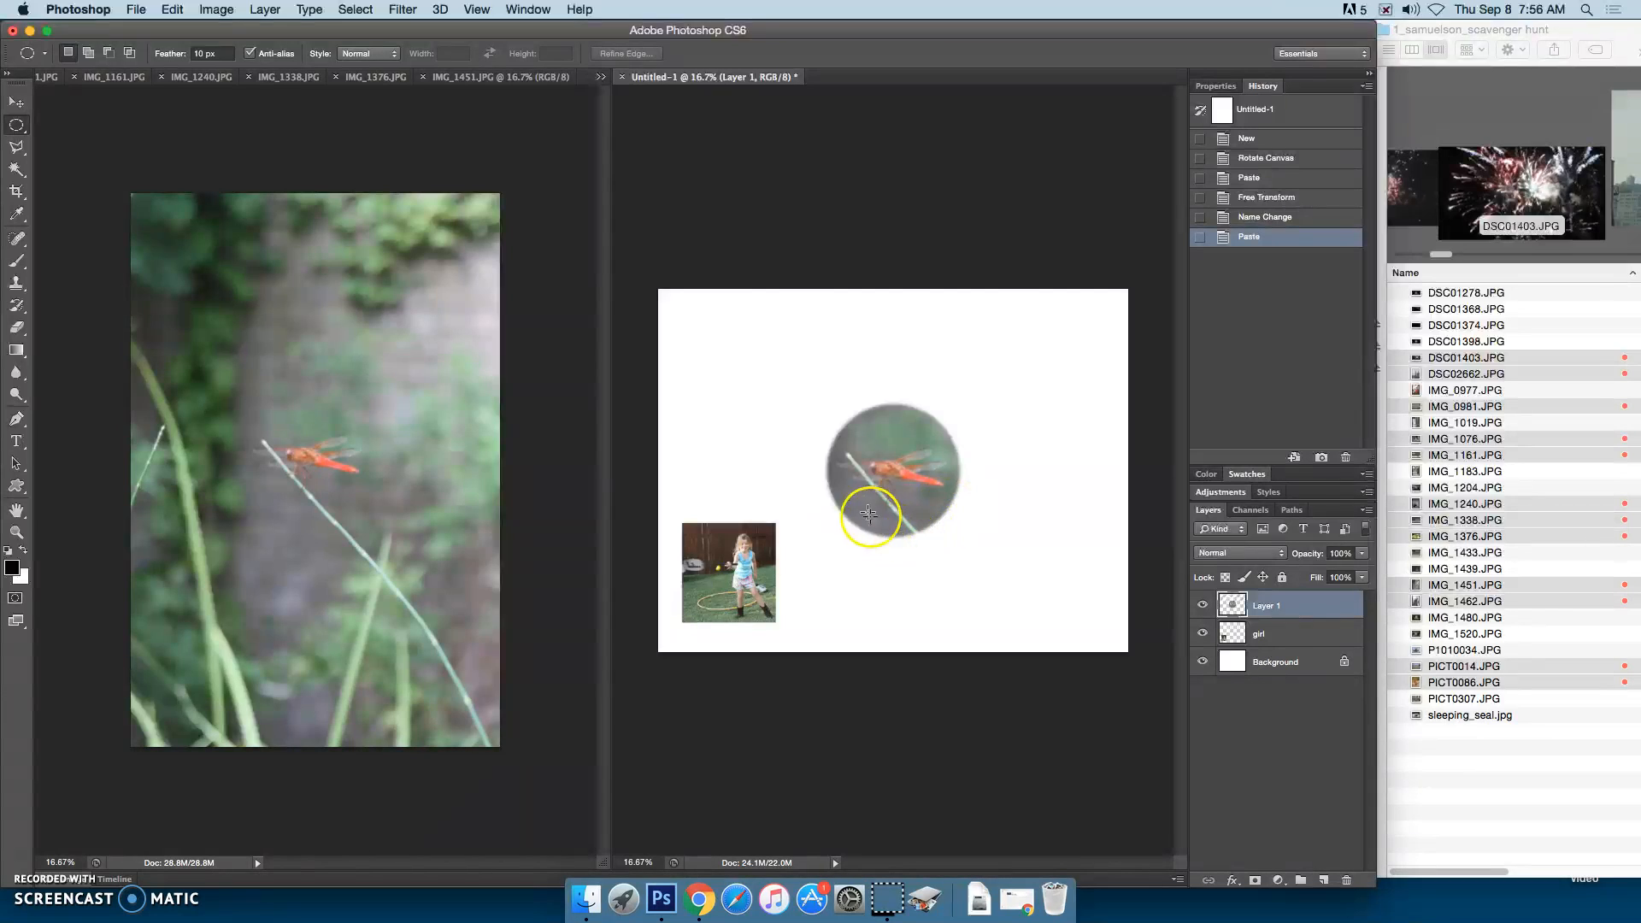
# Scale the pasted dragonfly circle proportionally to about two-thirds of its size with Free Transform.
pyautogui.press('super+t')
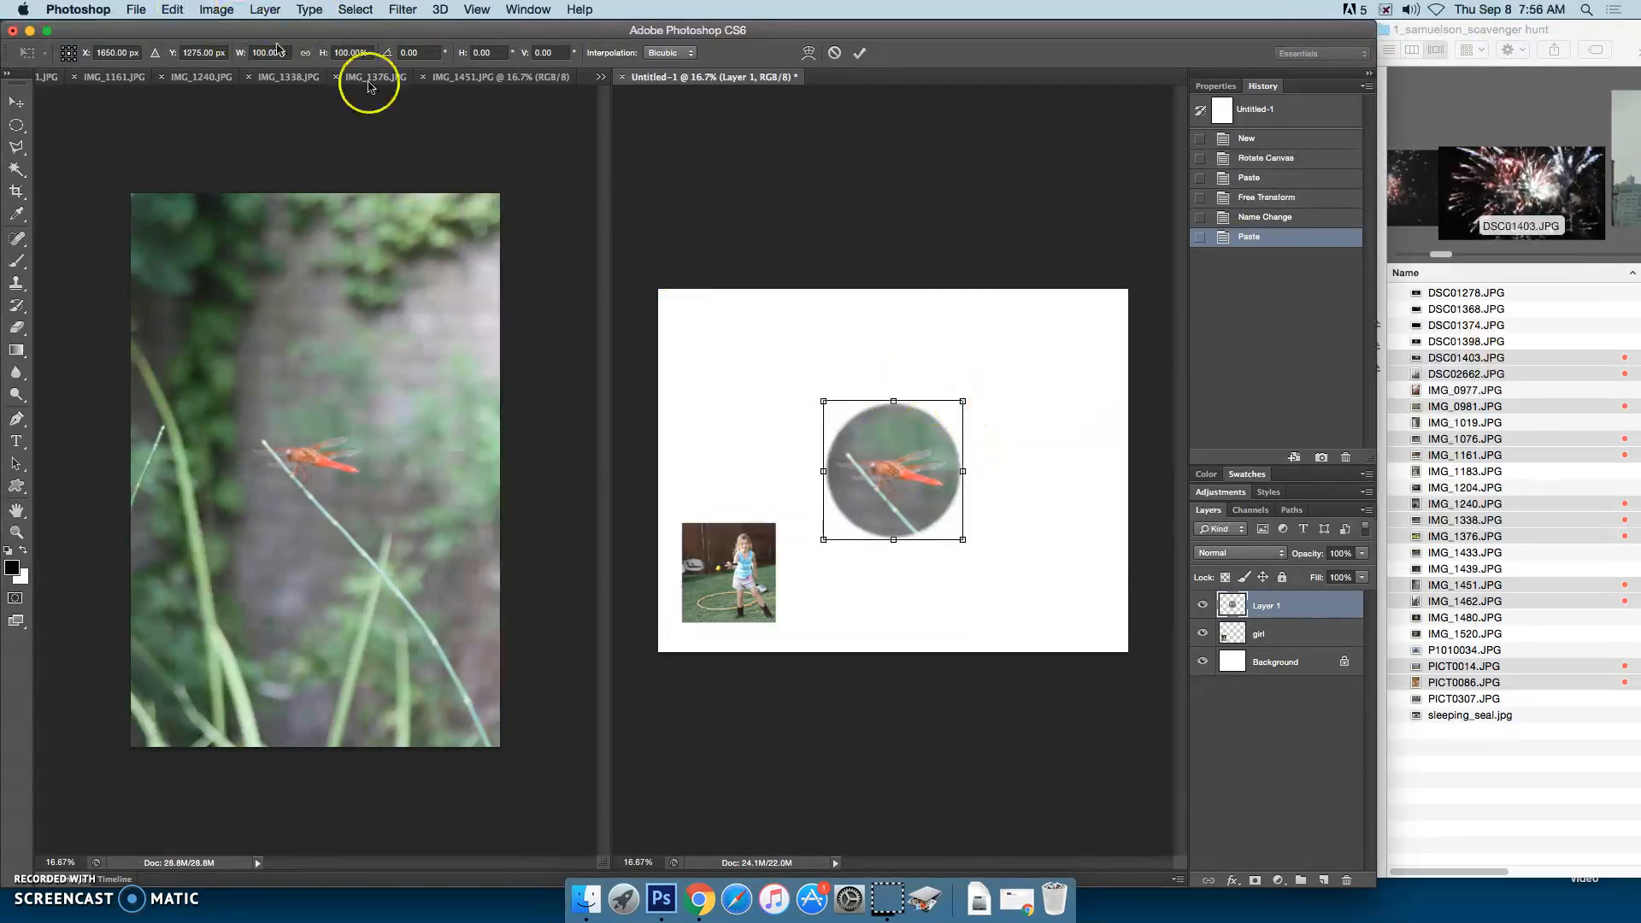
pyautogui.moveTo(962, 402); pyautogui.dragTo(913, 450)
pyautogui.press('Return')
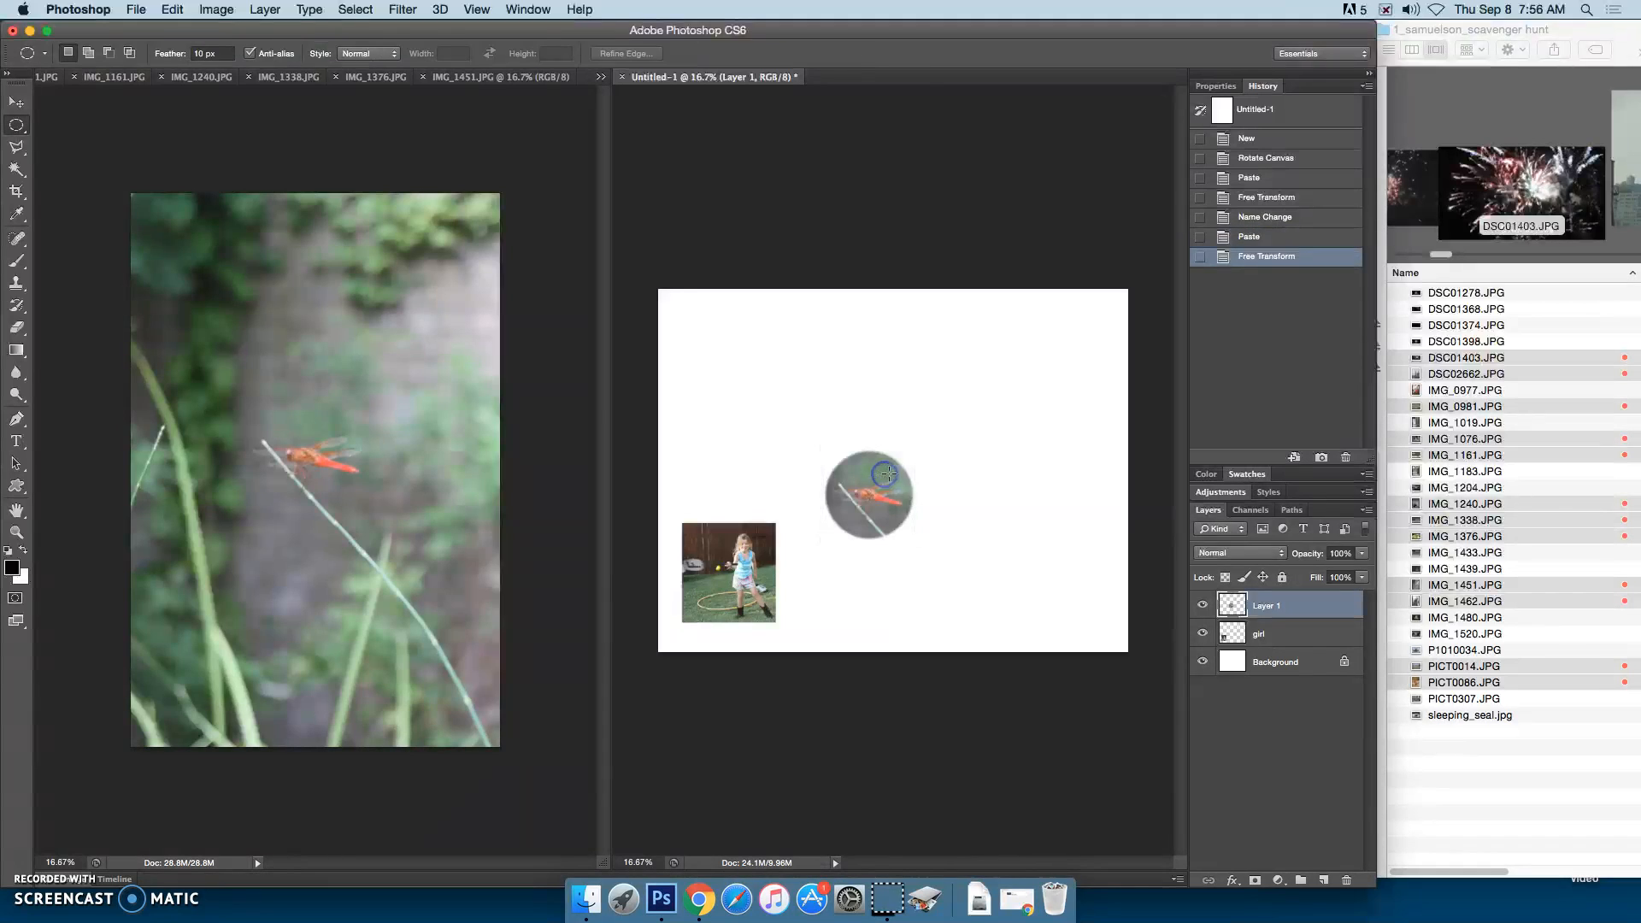
# Rename the pasted circle's layer to "dragonfly".
pyautogui.doubleClick(1265, 606)
pyautogui.write('dragonfly')
pyautogui.press('Return')
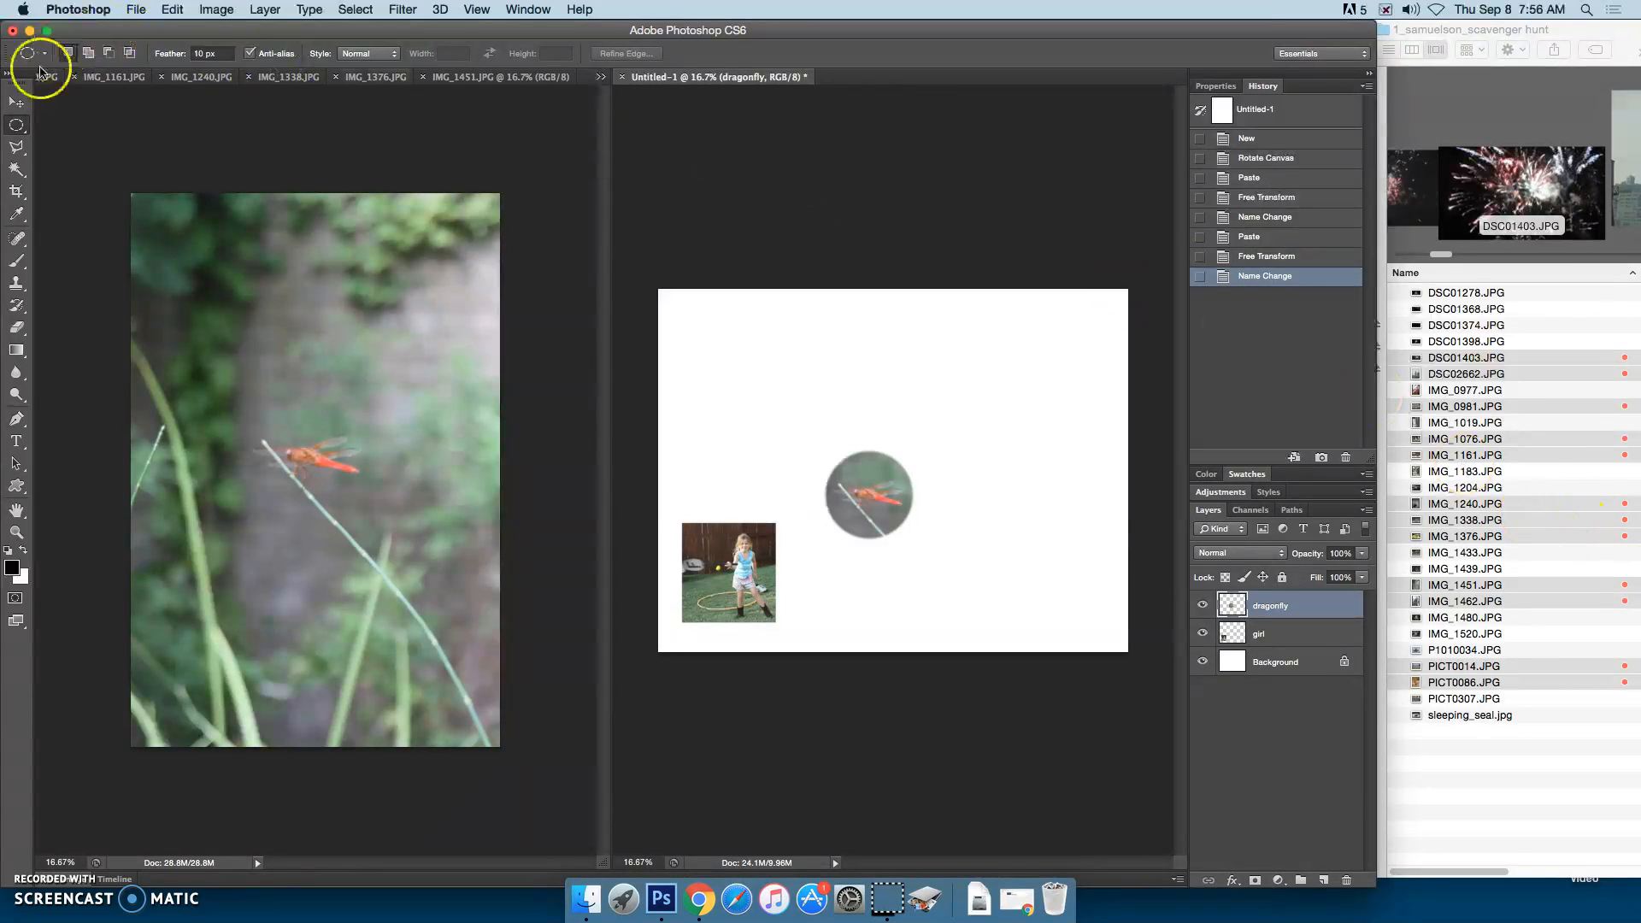
# Move the dragonfly circle to the lower-right corner of the white page and close IMG_1451.JPG.
pyautogui.click(15, 102)
pyautogui.moveTo(850, 494); pyautogui.dragTo(1019, 573)
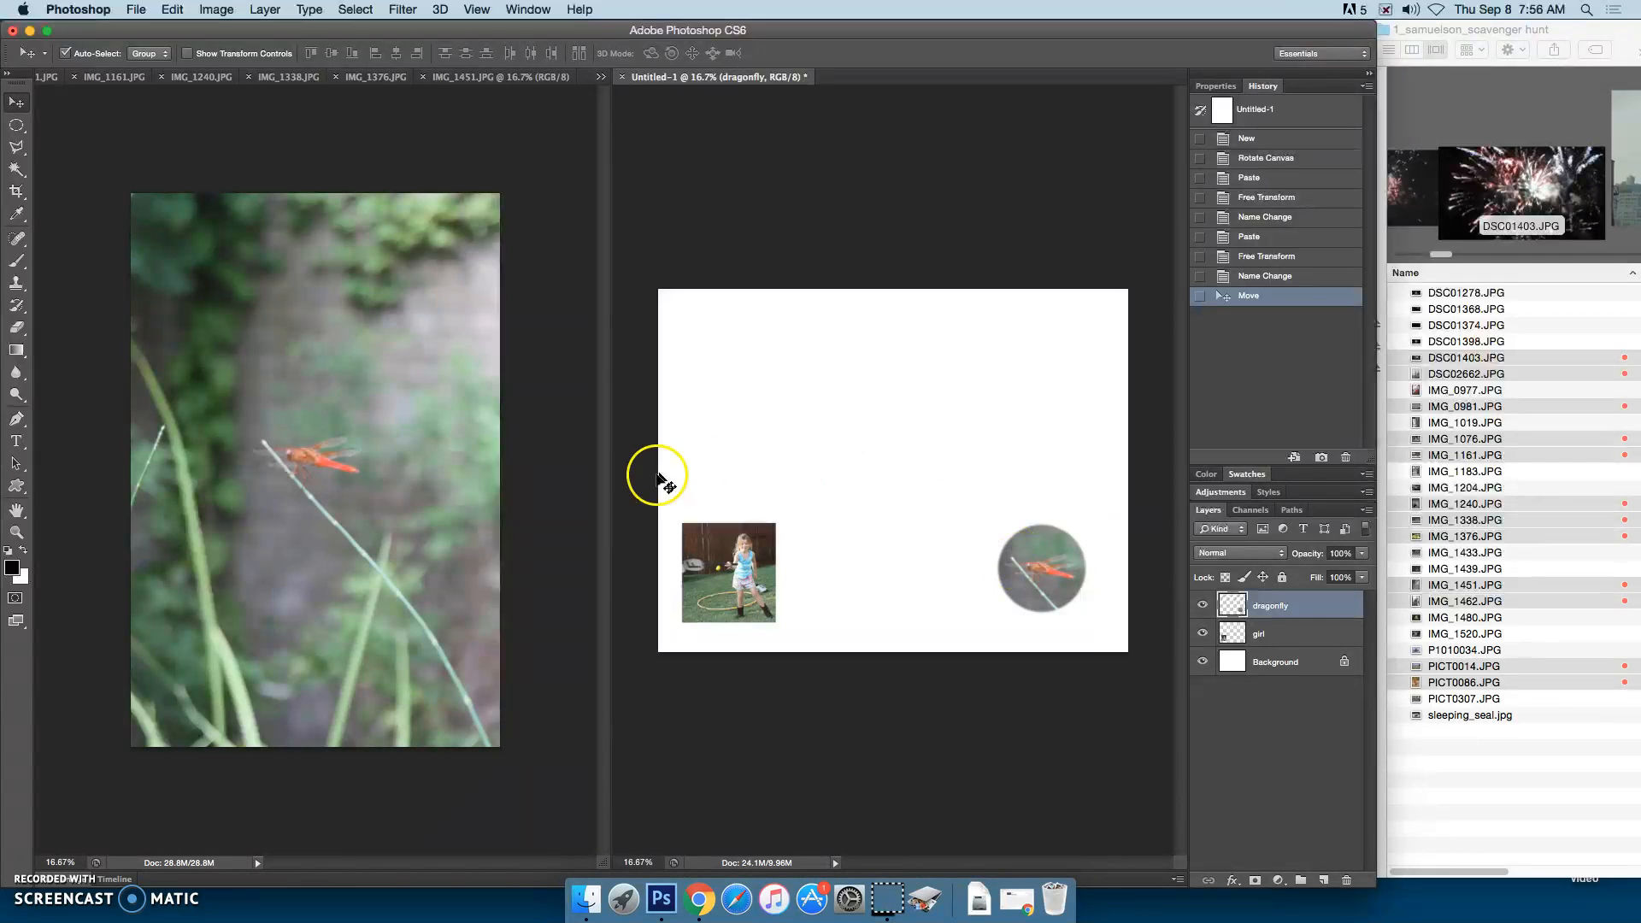
pyautogui.click(220, 147)
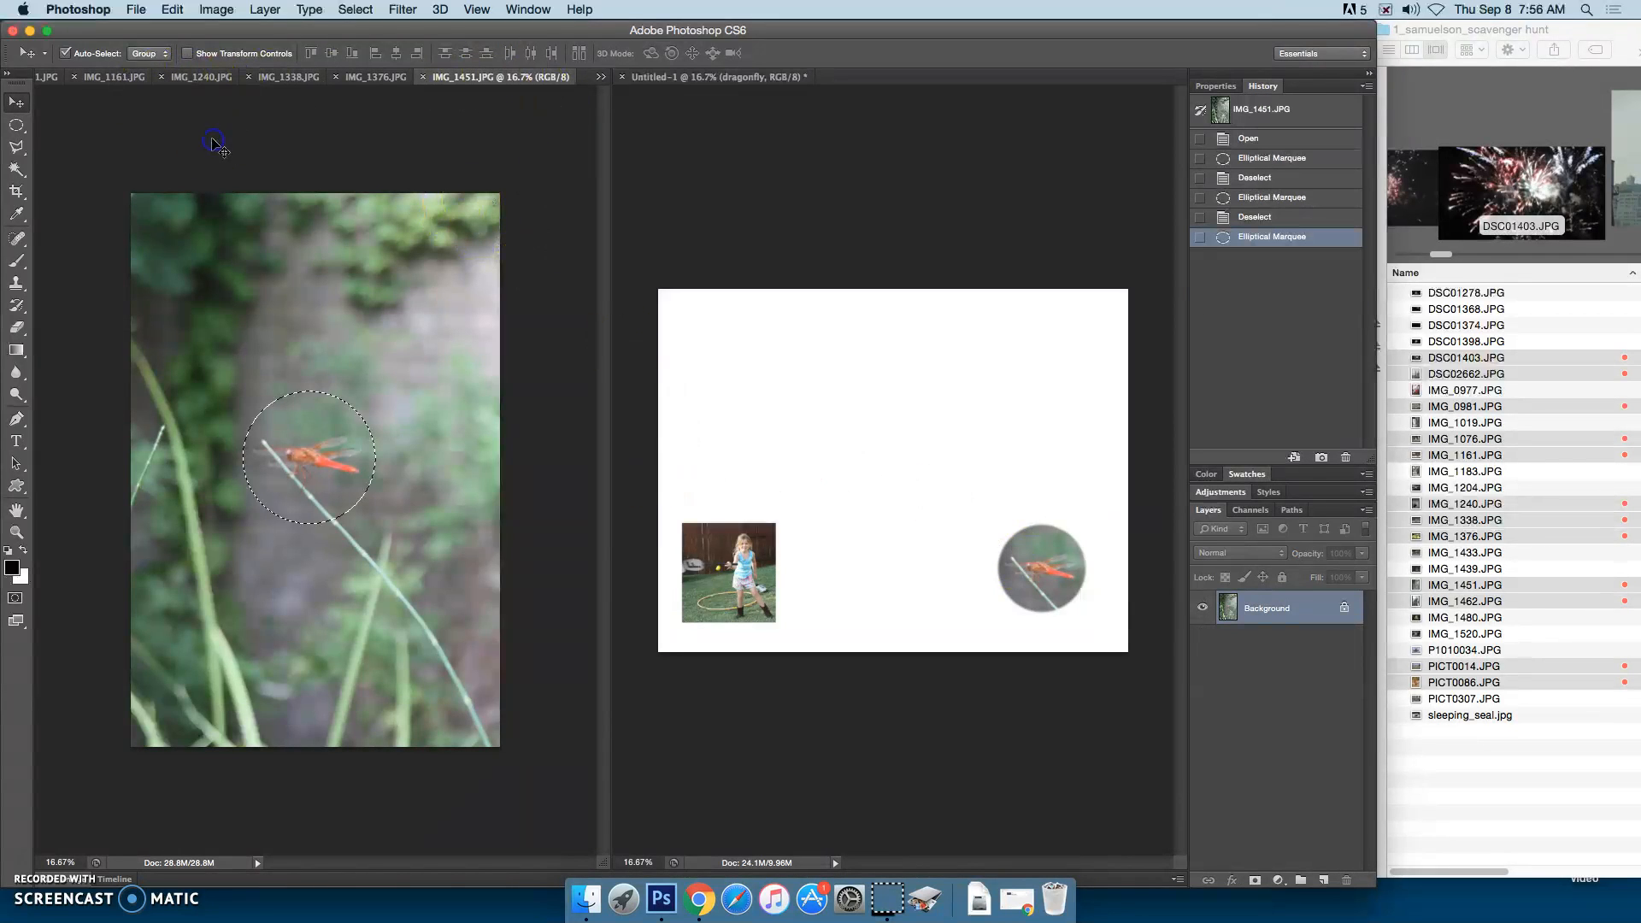
pyautogui.click(423, 78)
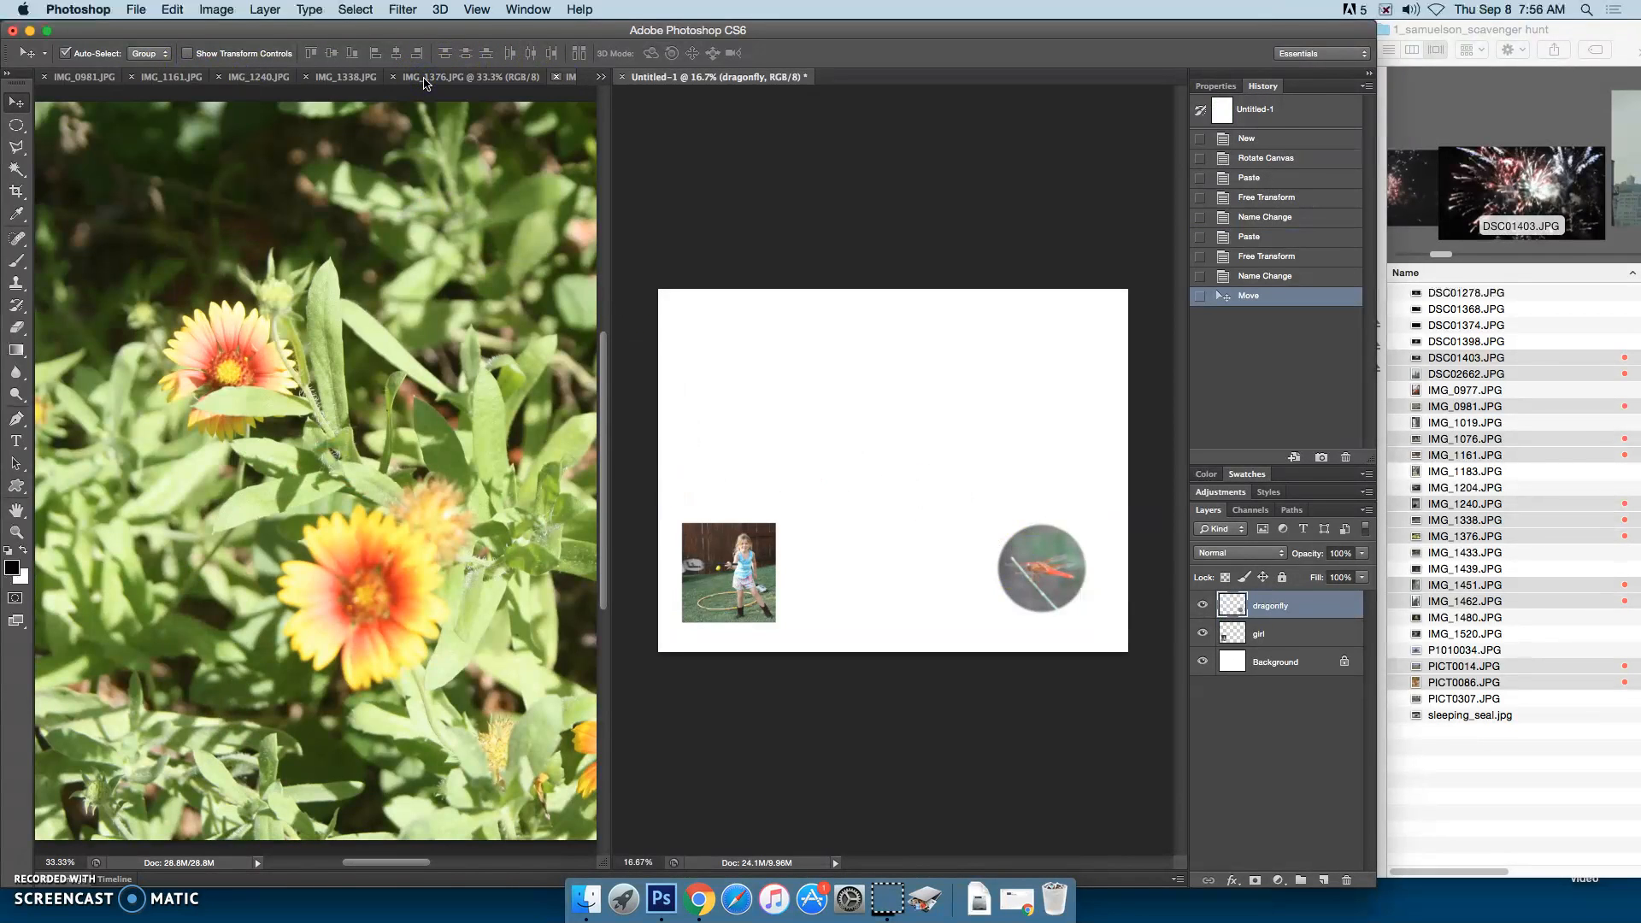
pyautogui.click(16, 150)
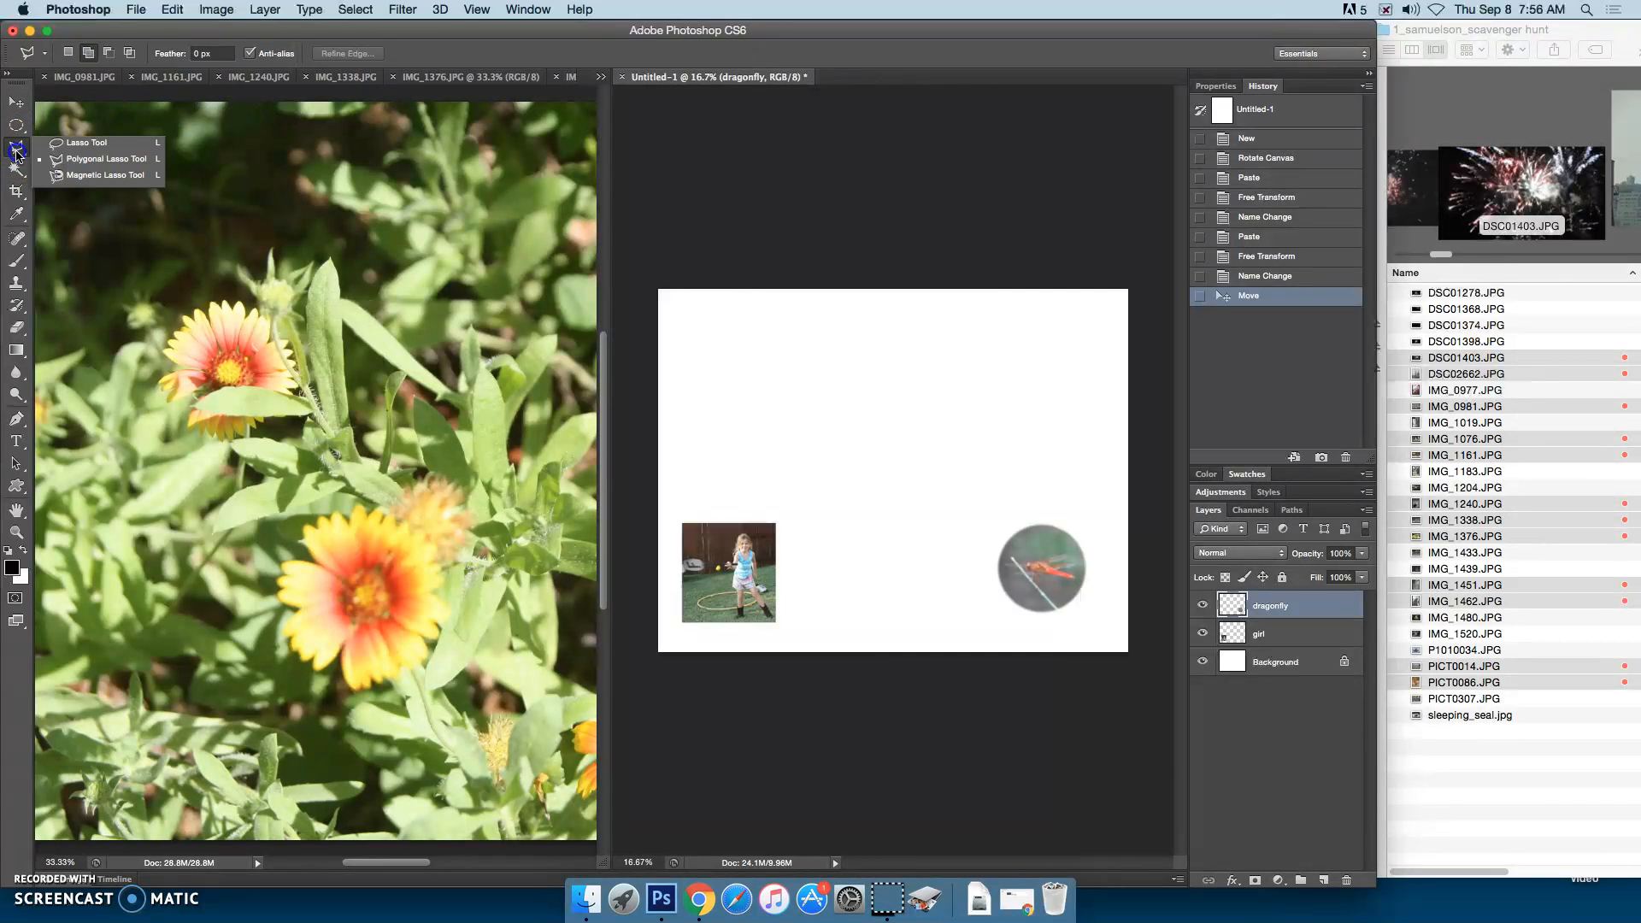
pyautogui.click(94, 162)
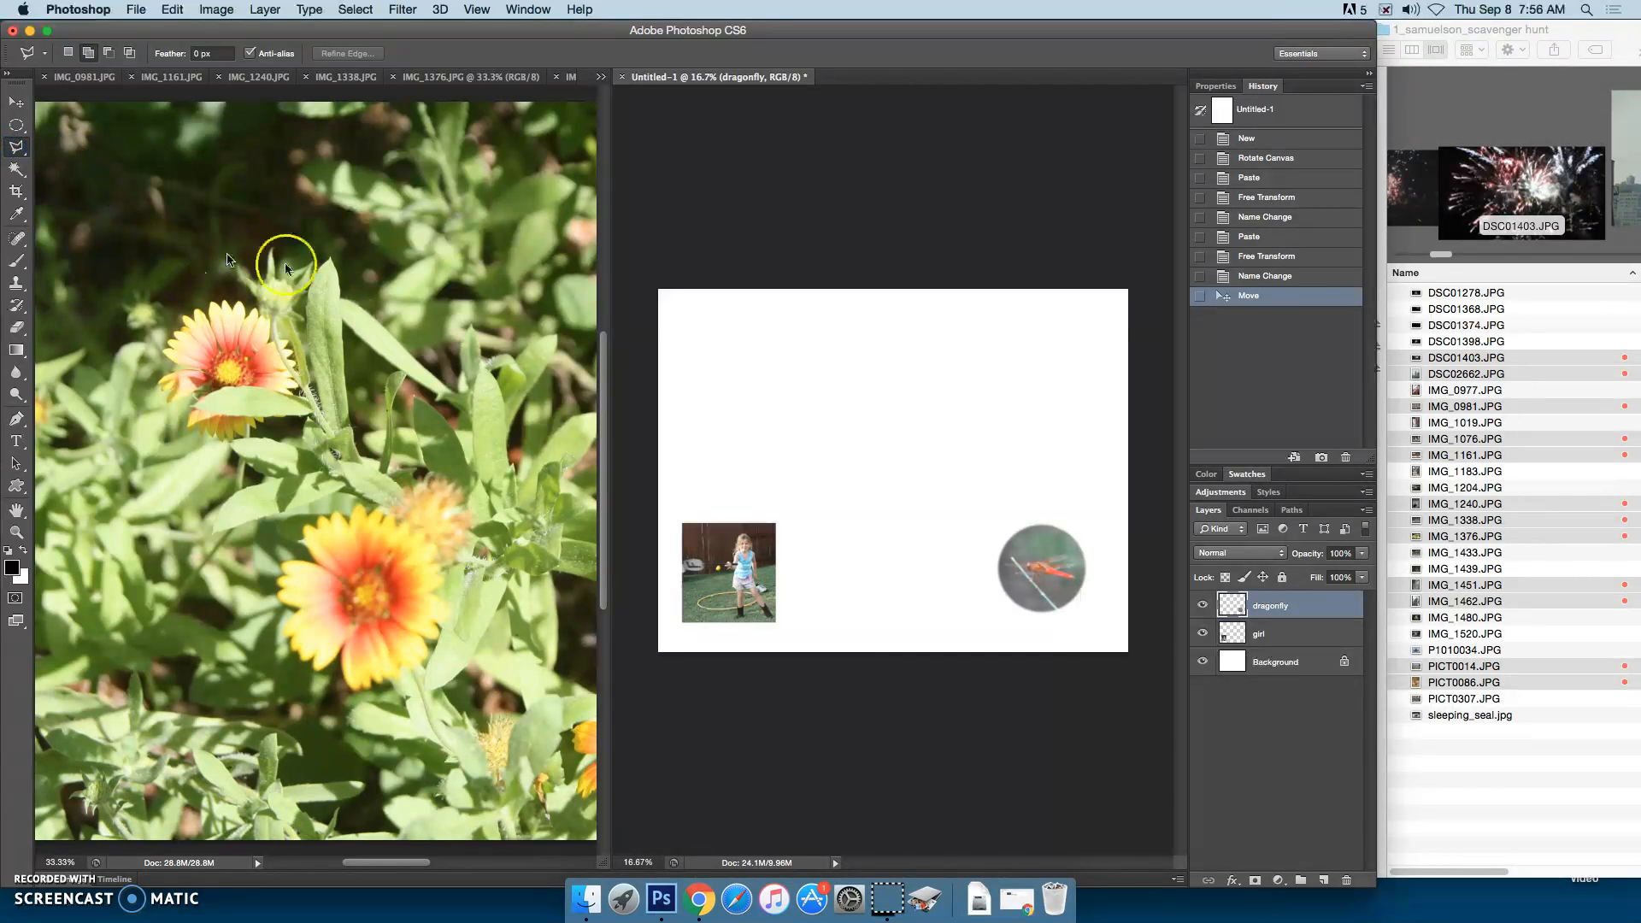
pyautogui.press('super+minus')
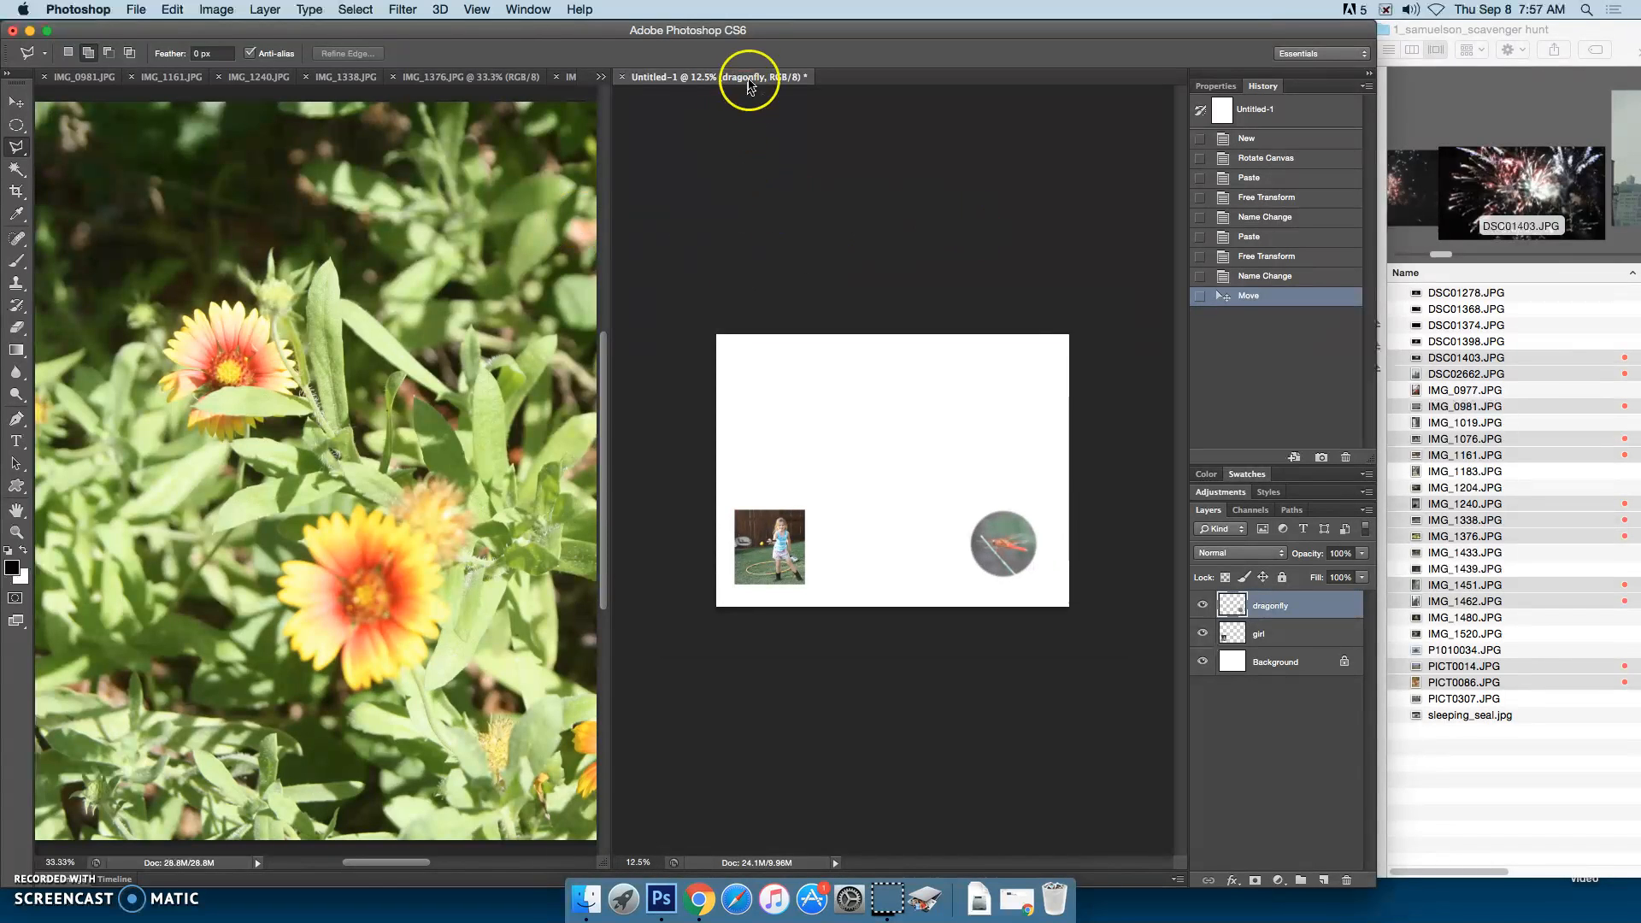
pyautogui.click(921, 177)
pyautogui.press('super+plus')
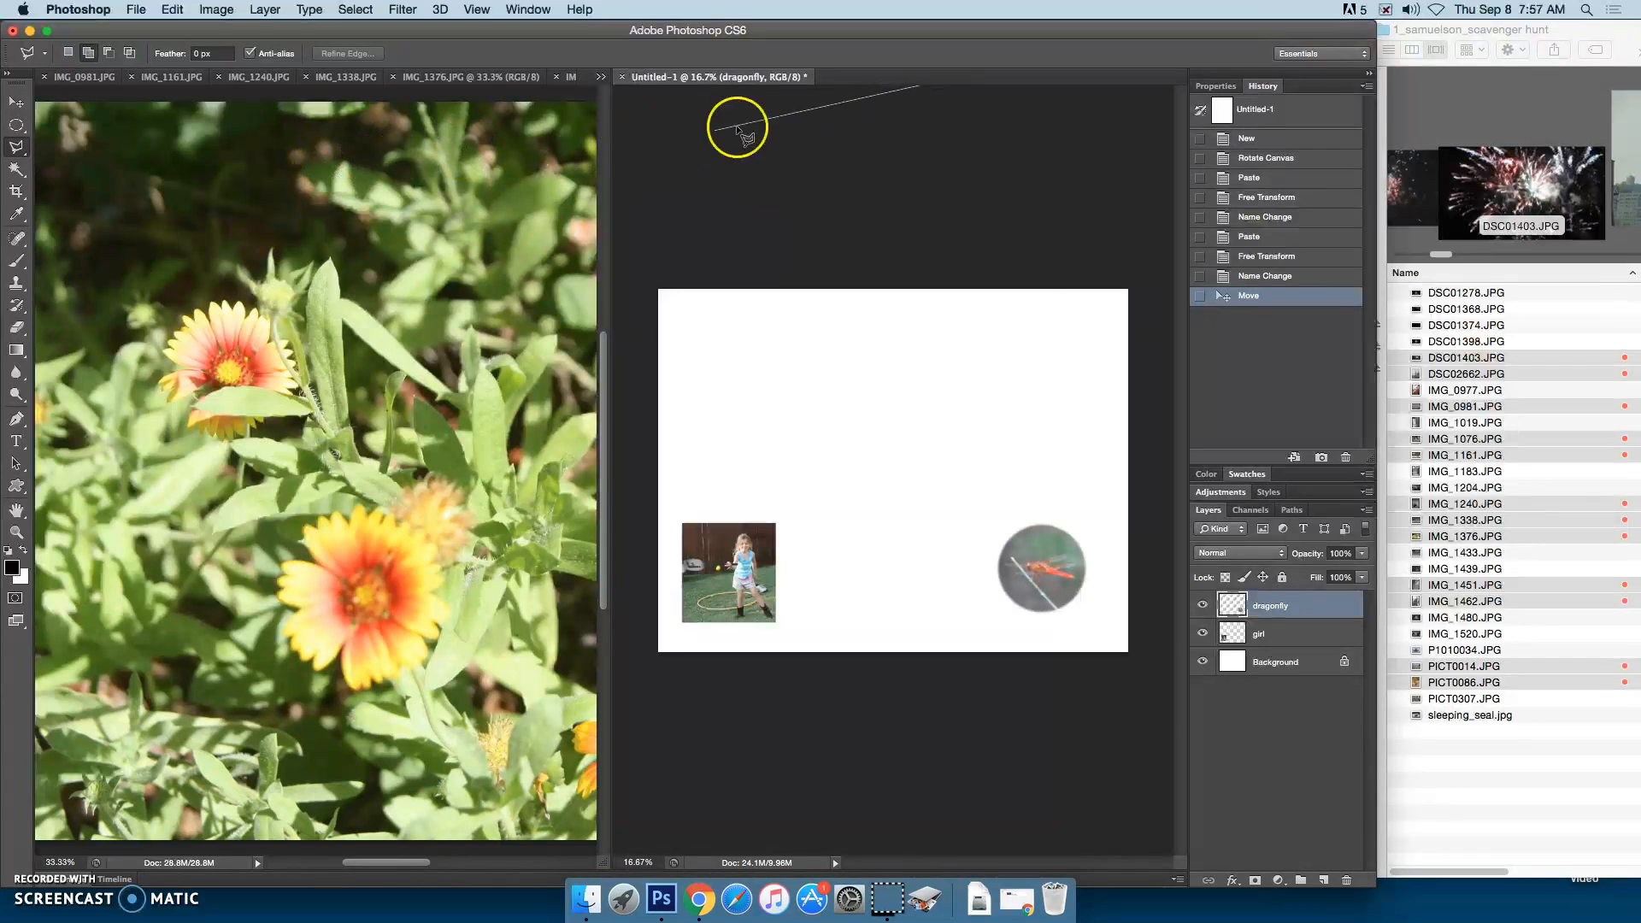
pyautogui.doubleClick(757, 124)
pyautogui.click(935, 319)
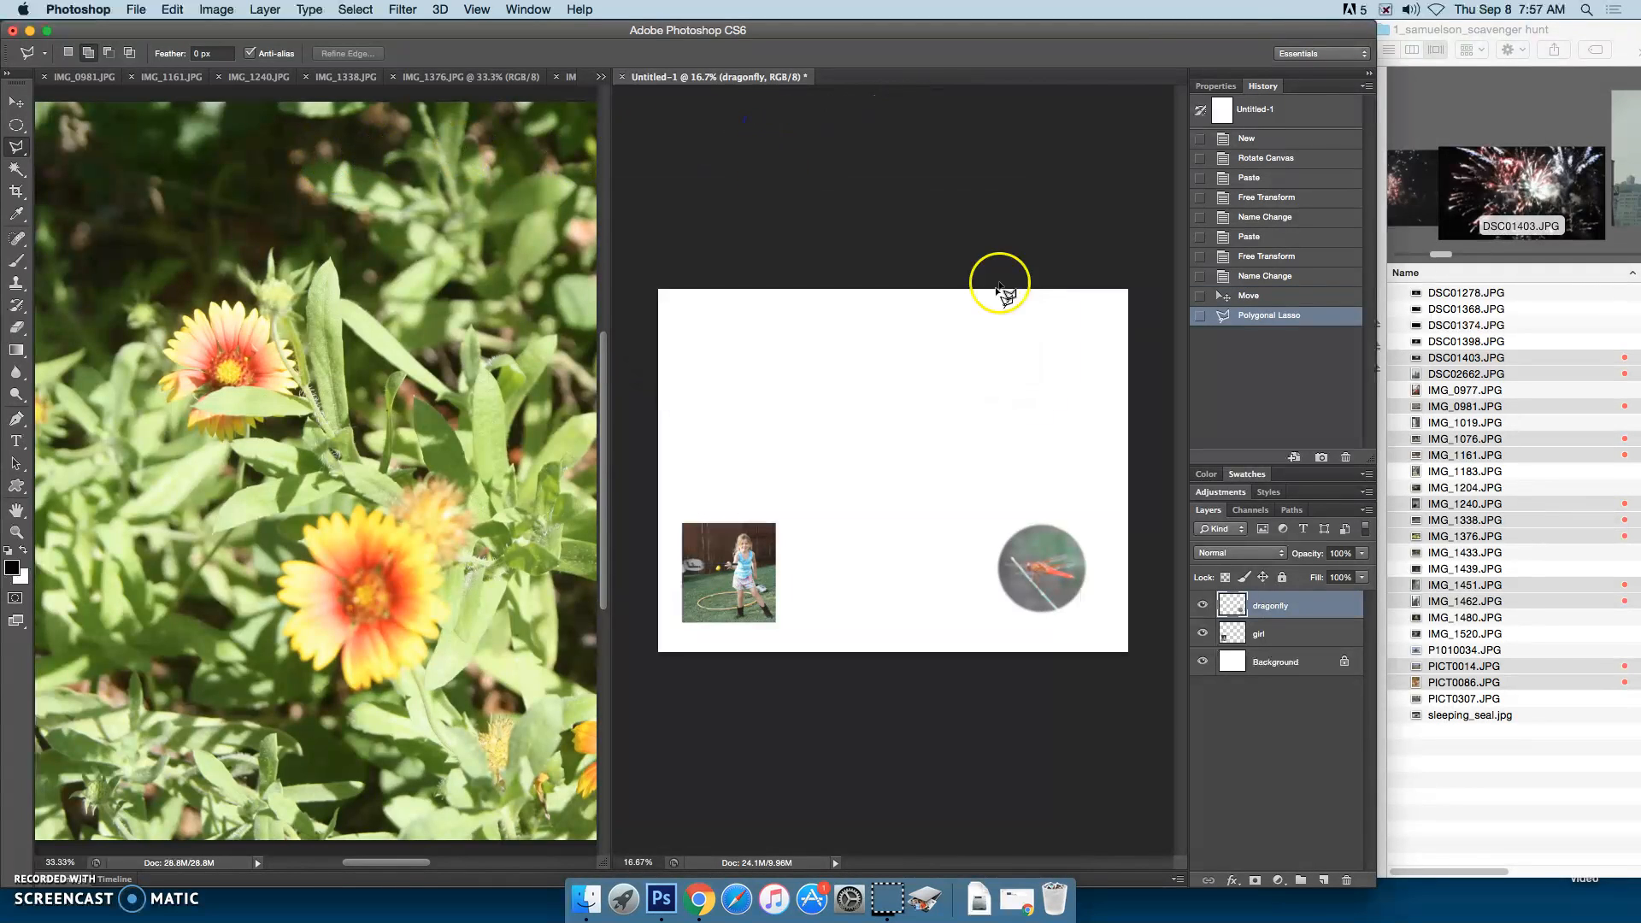
# Activate IMG_1376.JPG and draw a freehand Lasso selection around the two flowers in the photo's upper-right area.
pyautogui.click(16, 102)
pyautogui.click(120, 171)
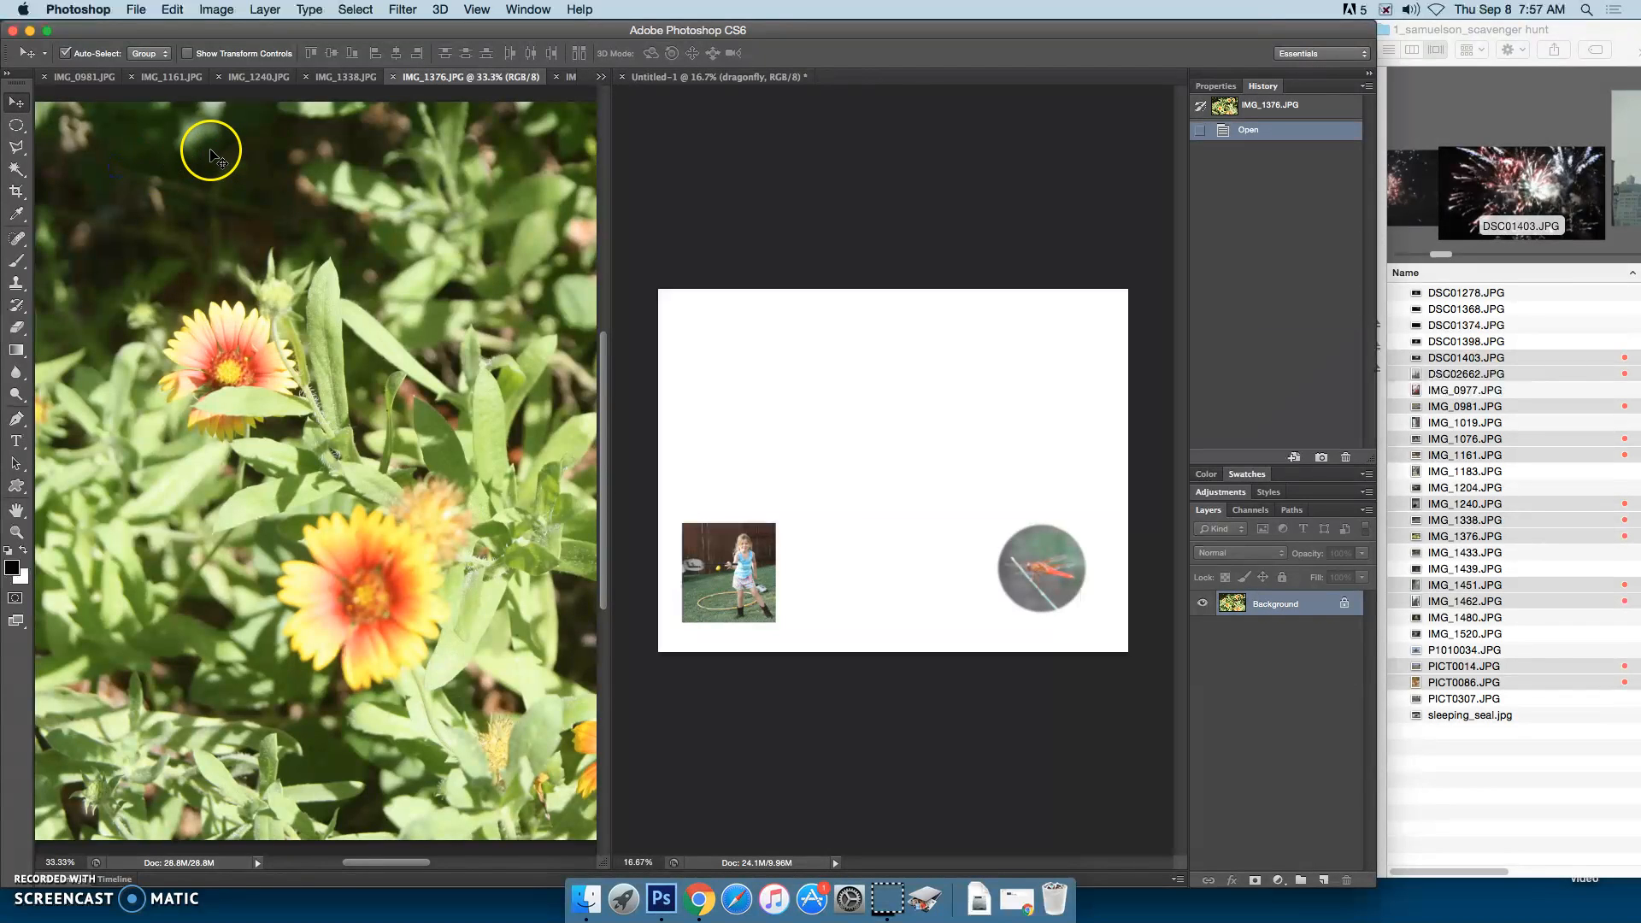
pyautogui.press('super+minus')
pyautogui.press('super+minus')
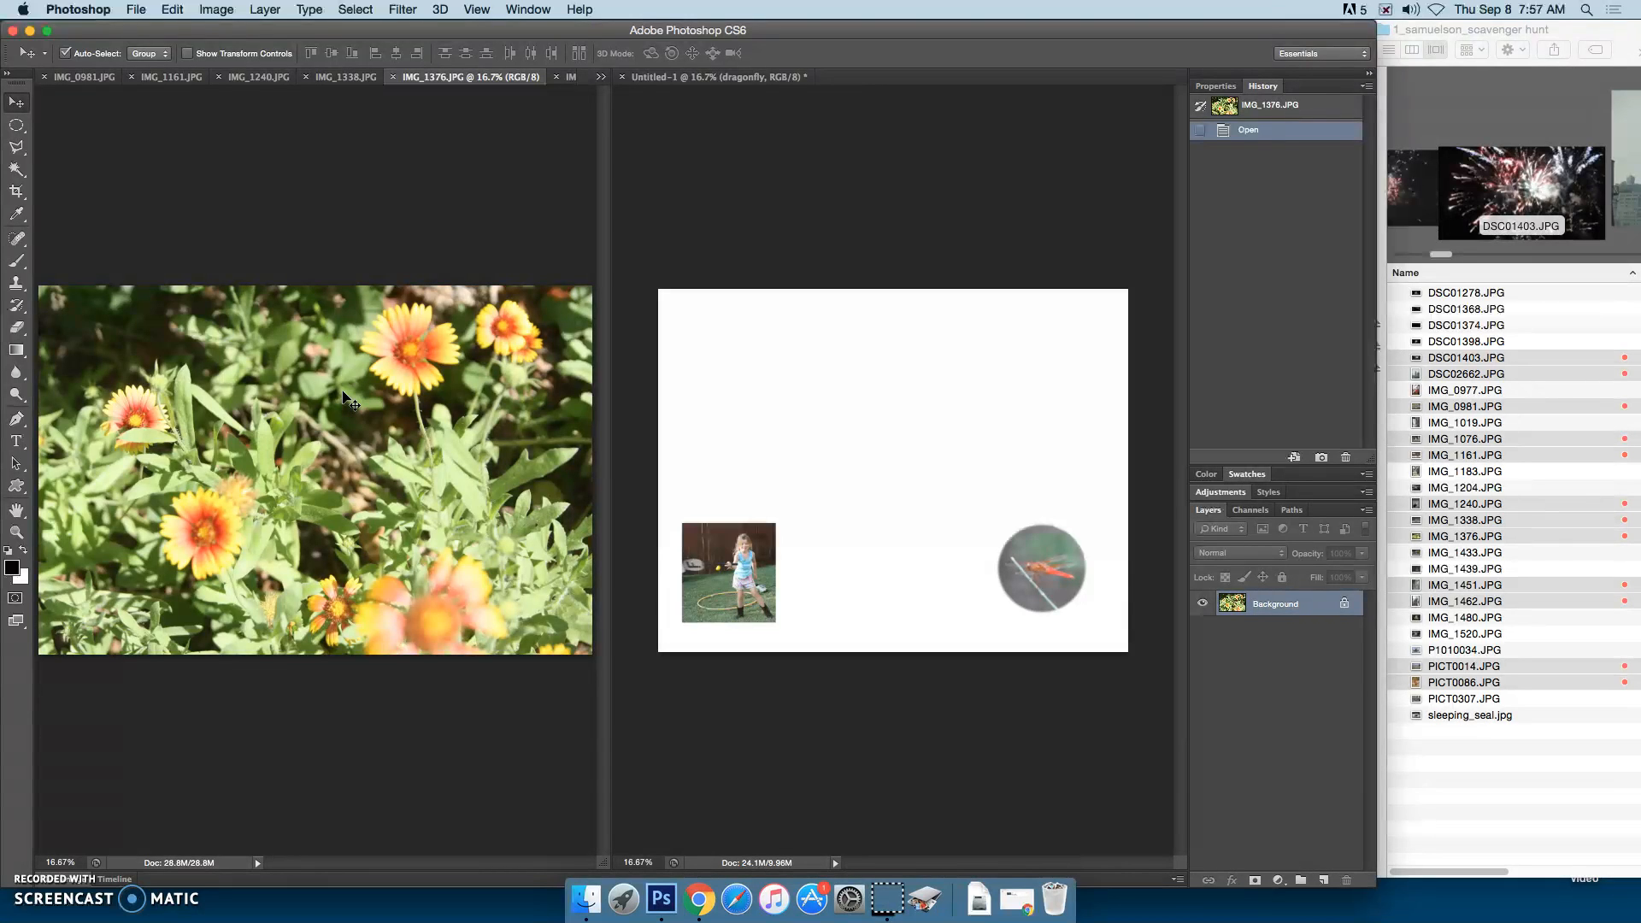
pyautogui.click(216, 553)
pyautogui.moveTo(17, 147); pyautogui.dragTo(88, 145)
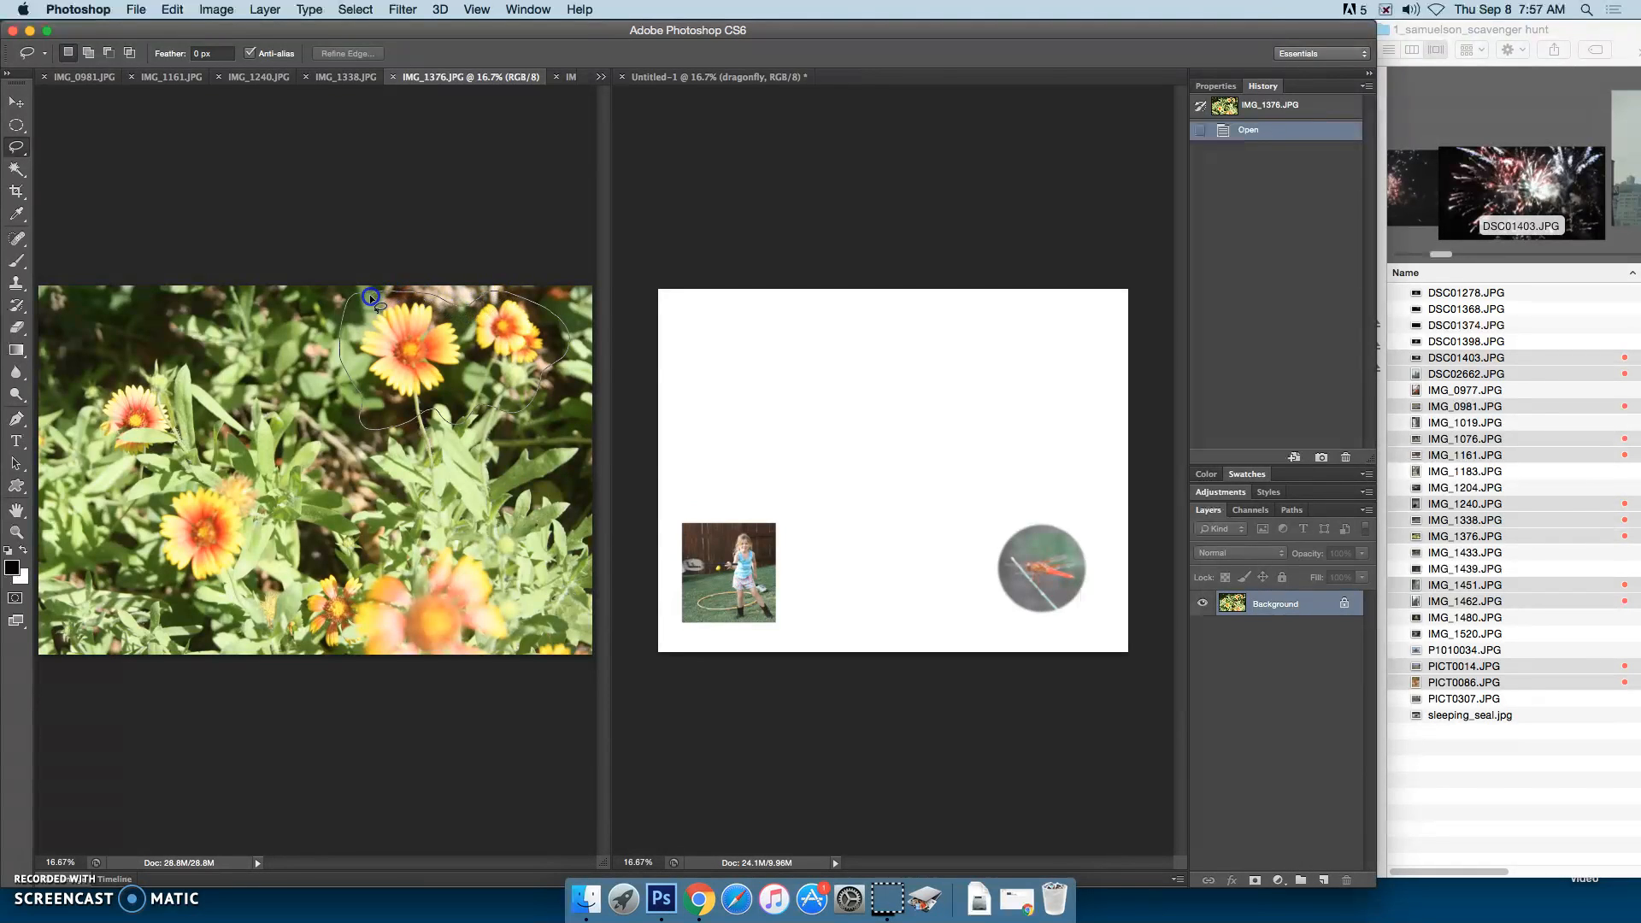
pyautogui.moveTo(370, 294); pyautogui.dragTo(371, 296)
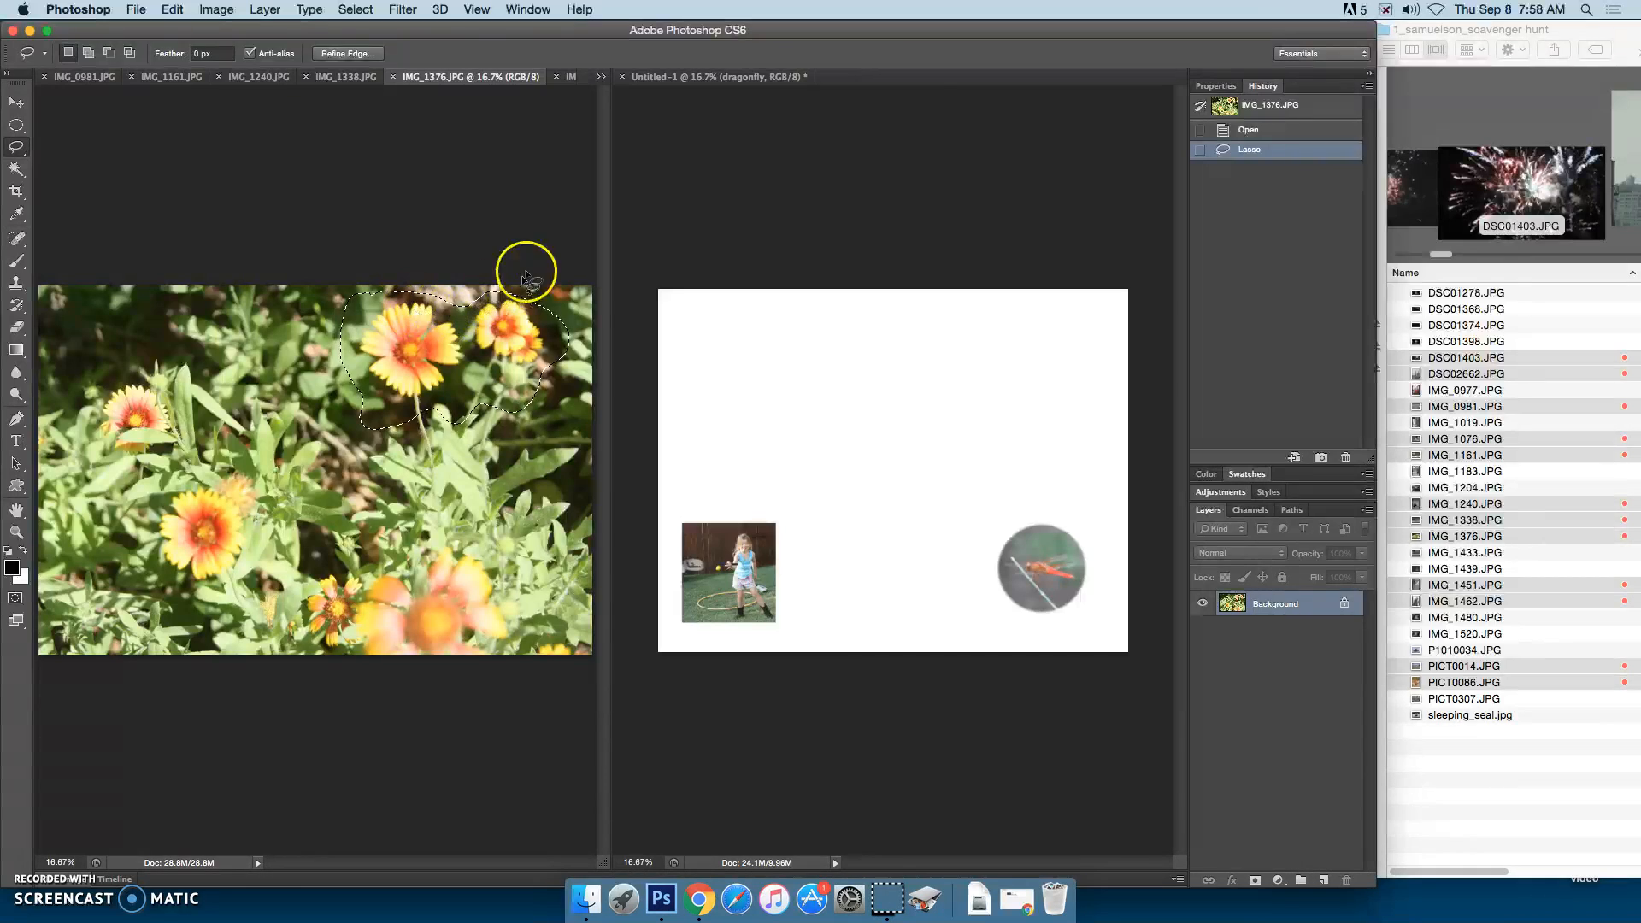
# Use the Lasso's Add to selection mode to extend the flower selection at its upper-right edge.
pyautogui.click(89, 54)
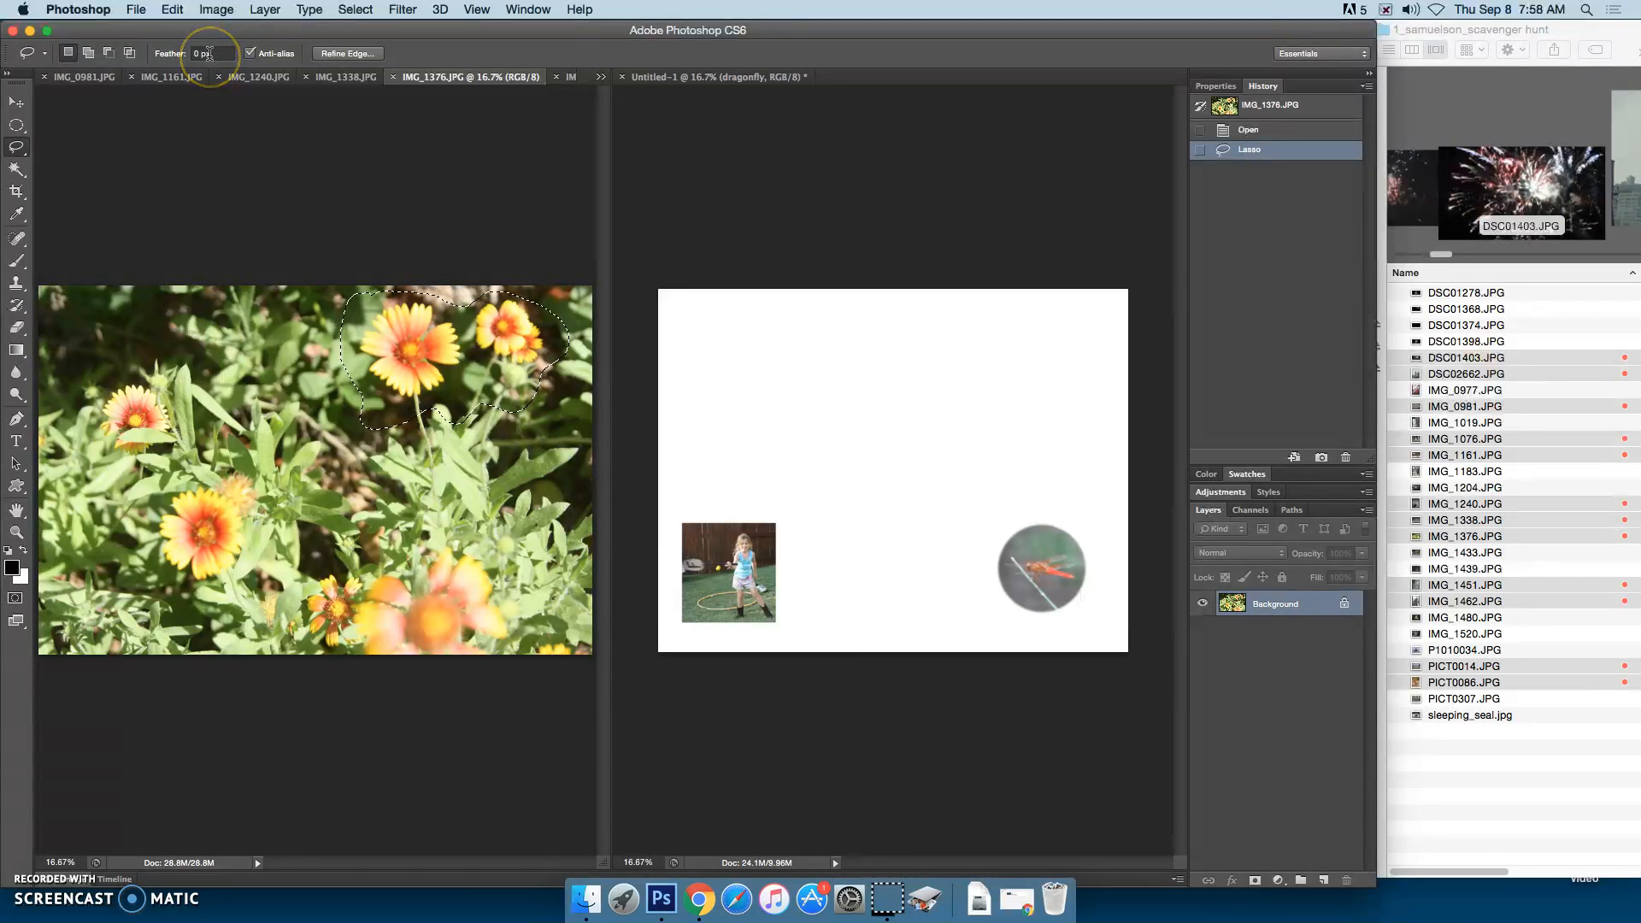
pyautogui.click(90, 54)
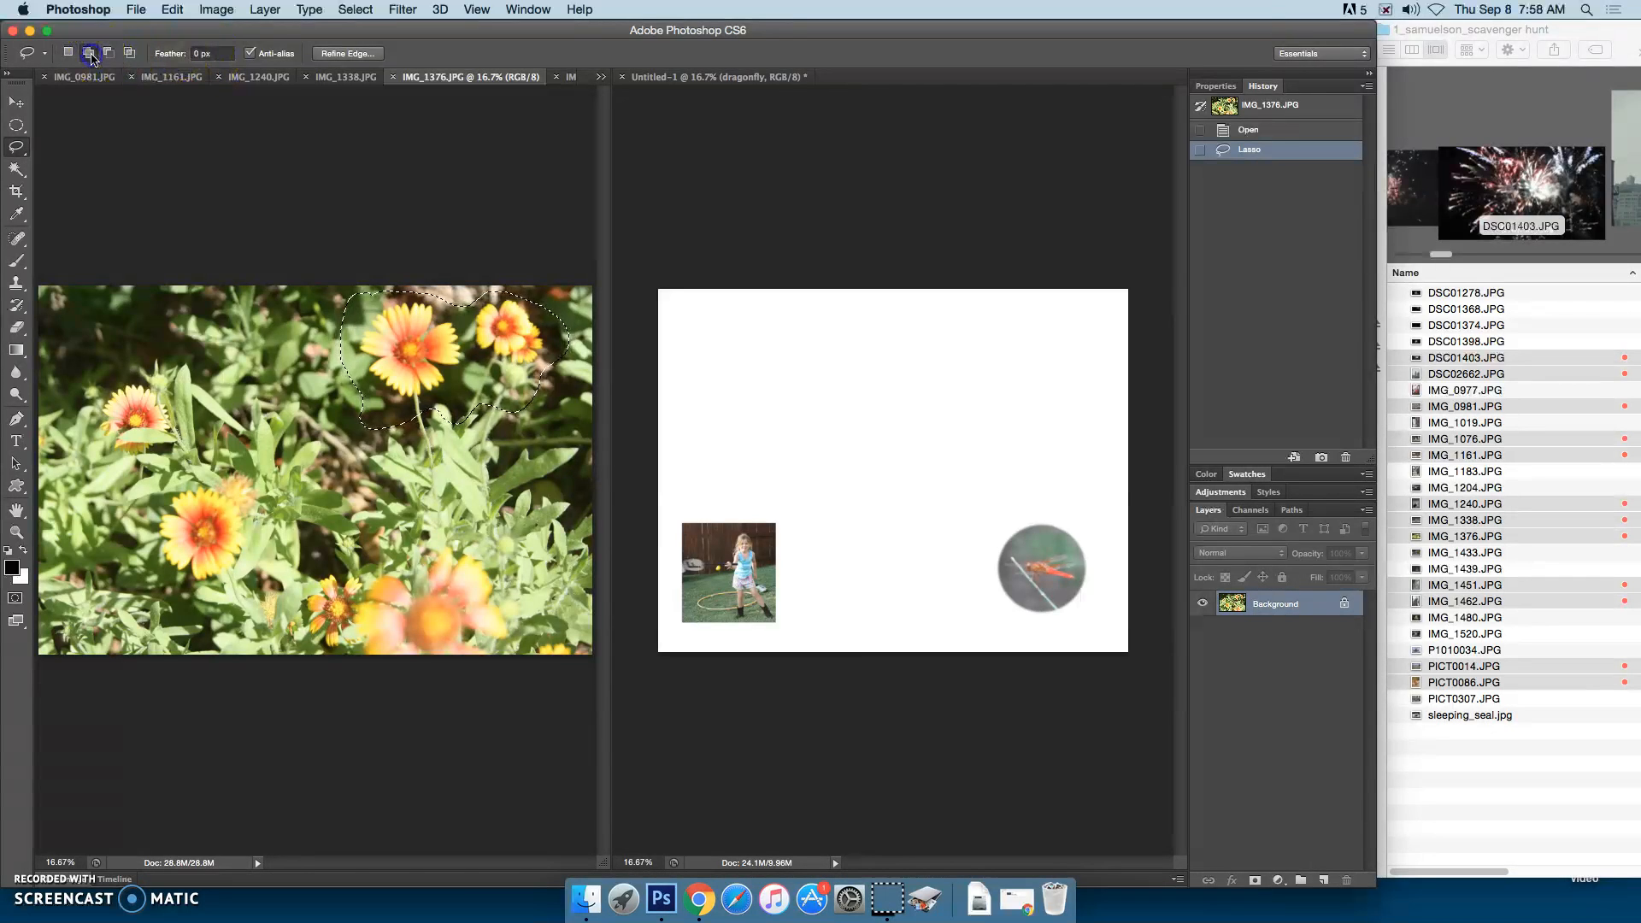
pyautogui.click(86, 55)
pyautogui.moveTo(556, 328); pyautogui.dragTo(552, 325)
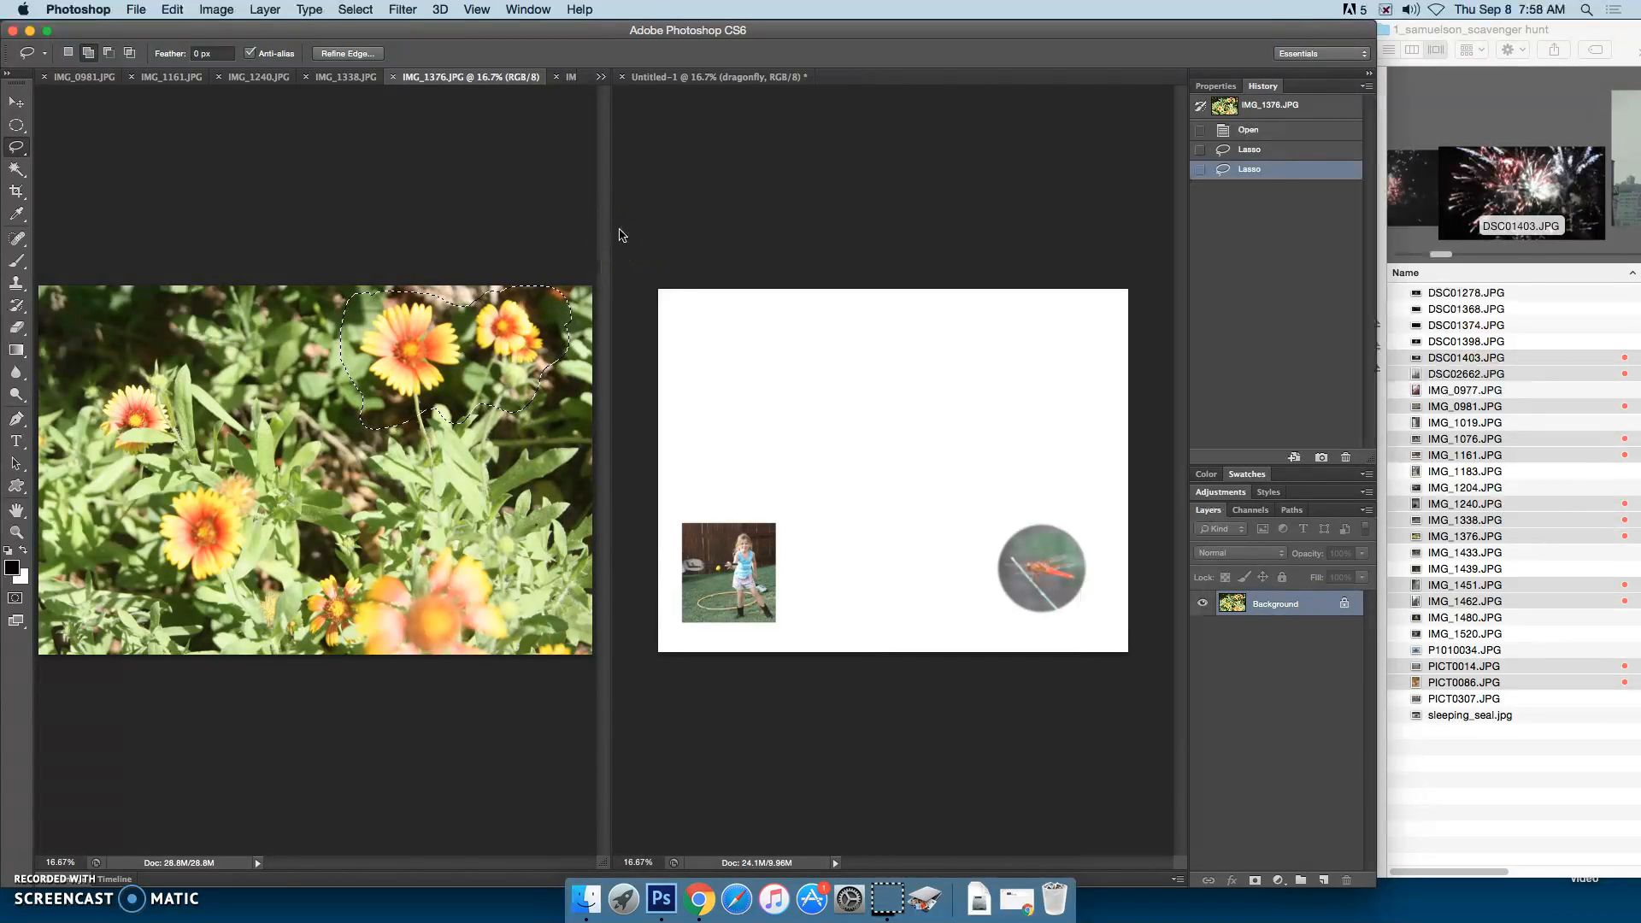
# Paste the copied flower selection into the Untitled-1 page and switch to the Move tool.
pyautogui.click(670, 245)
pyautogui.press('super+v')
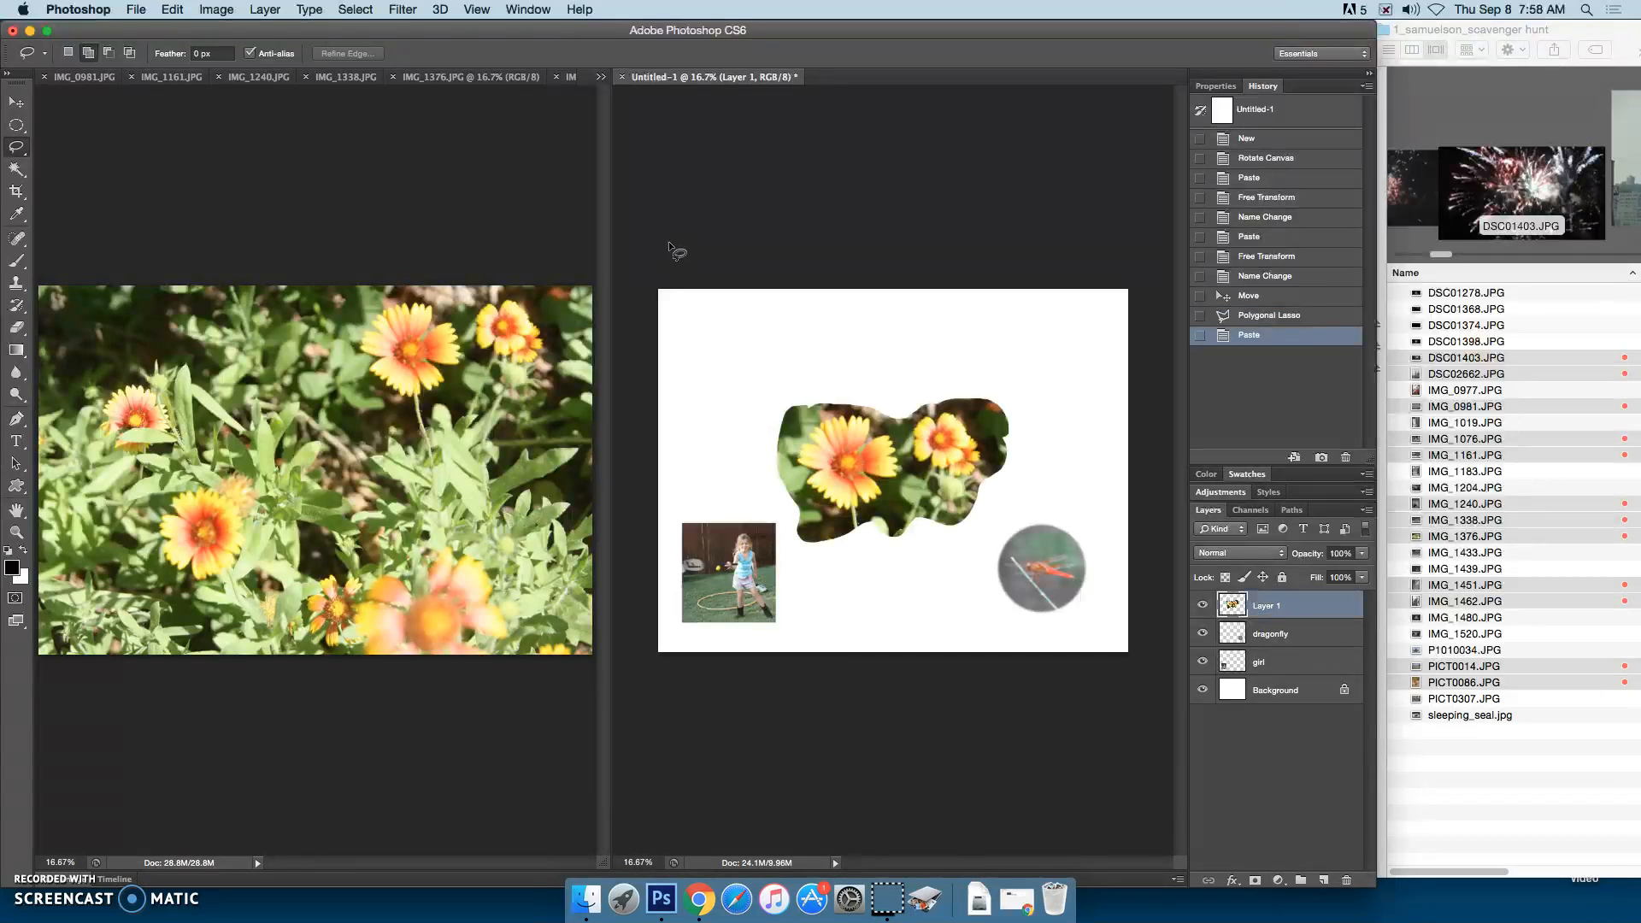
pyautogui.click(17, 103)
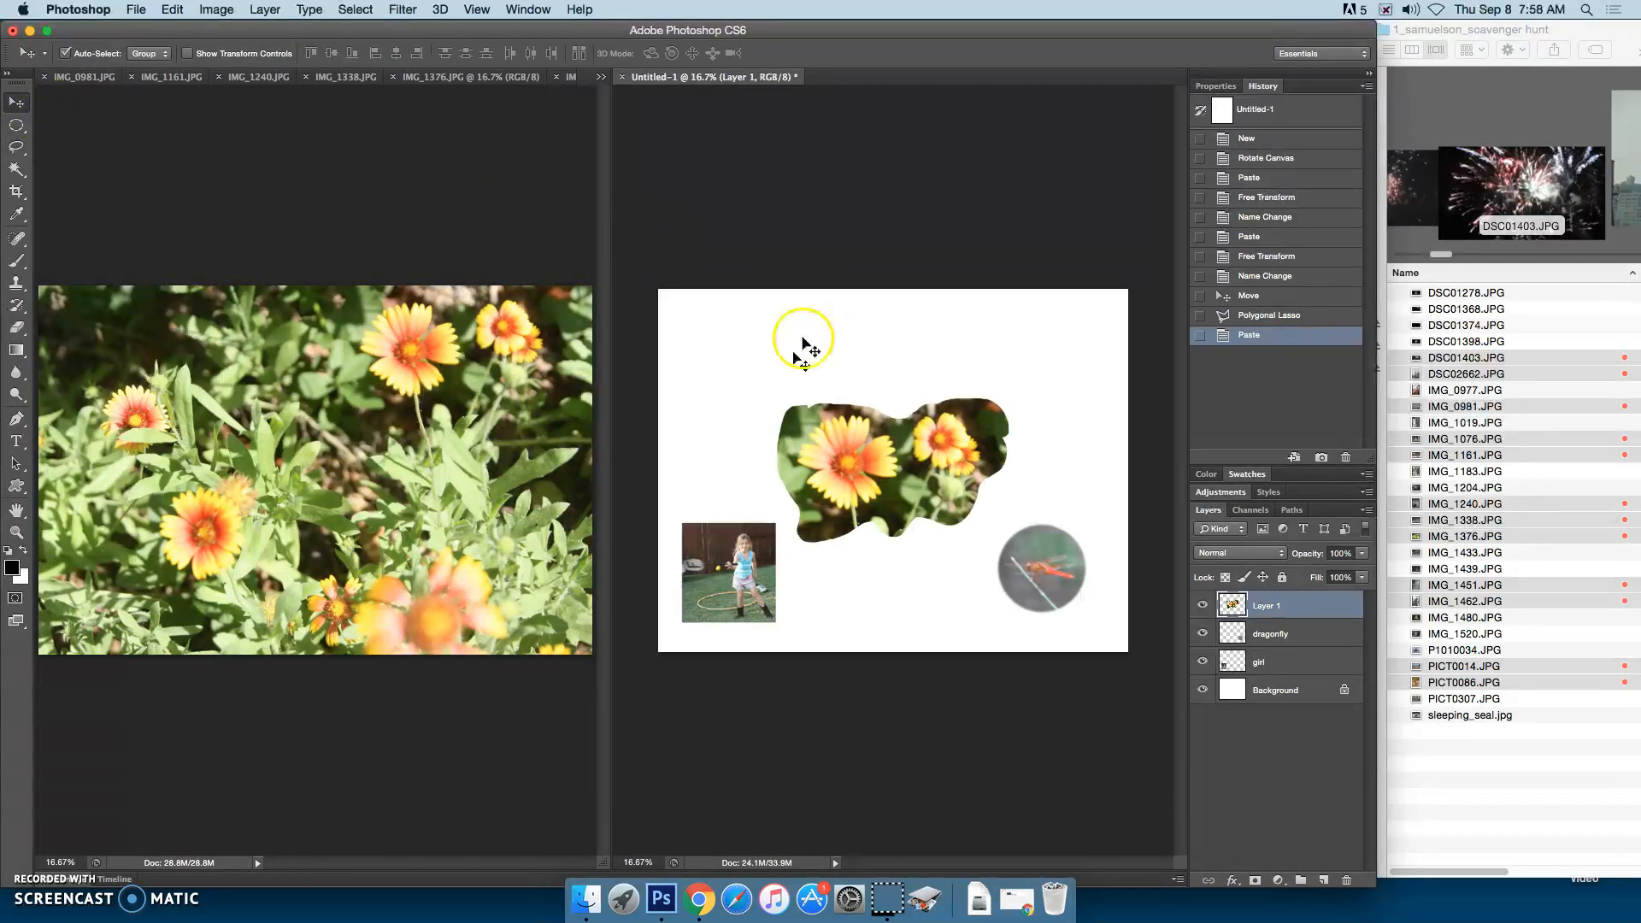
pyautogui.click(964, 499)
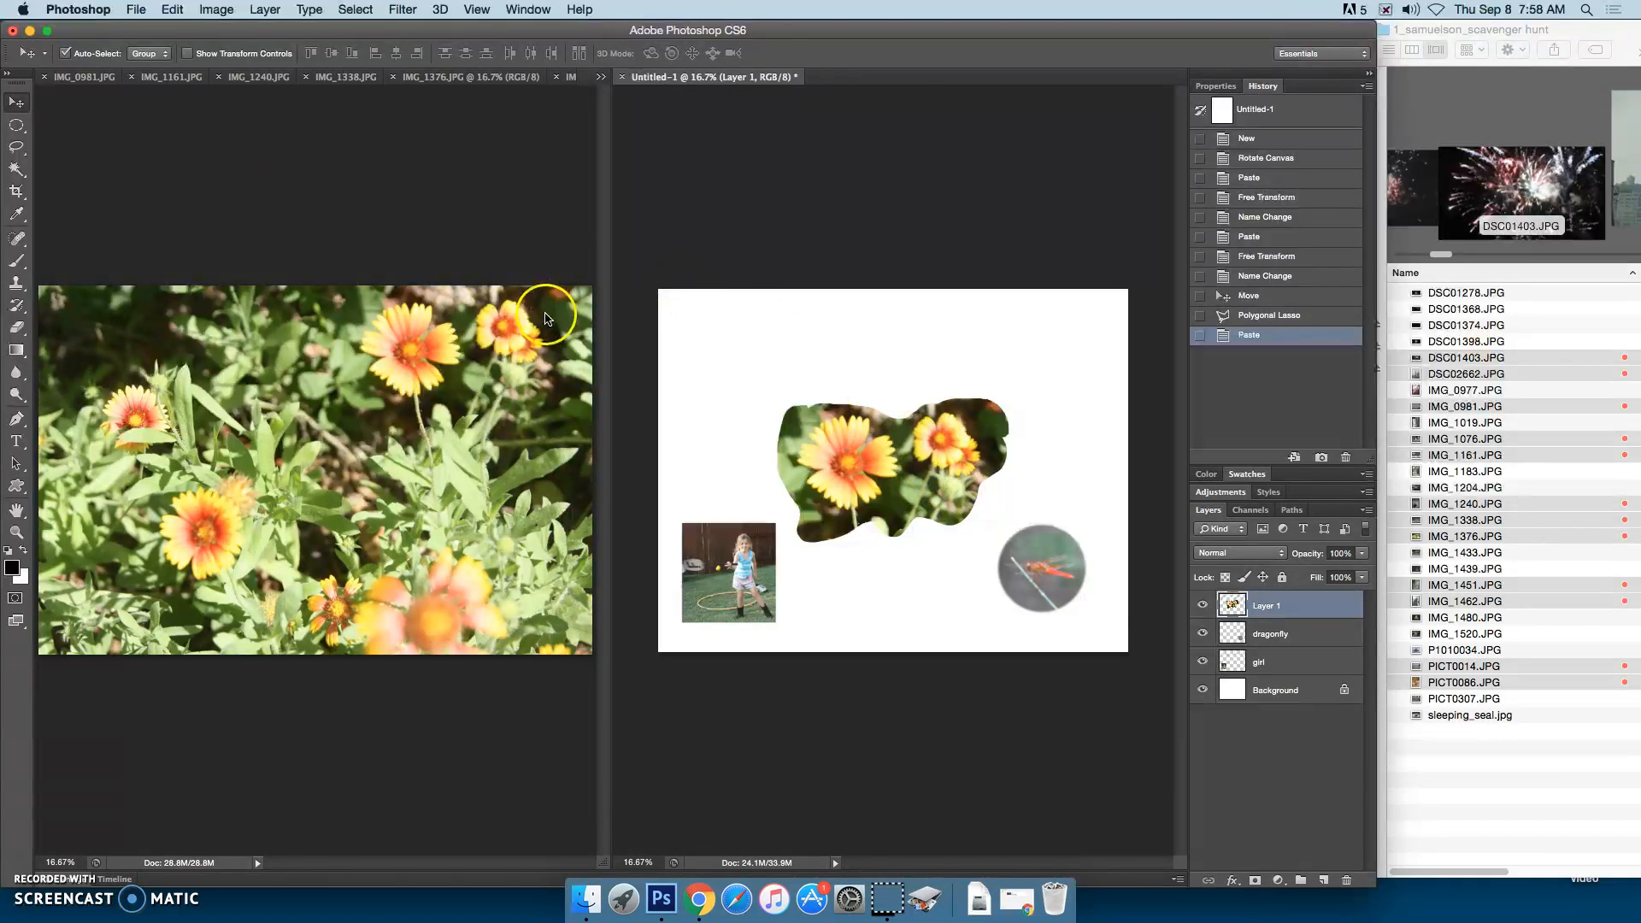
# Scale down the pasted flowers with Free Transform and move them to the upper-right area of the white page.
pyautogui.press('super+t')
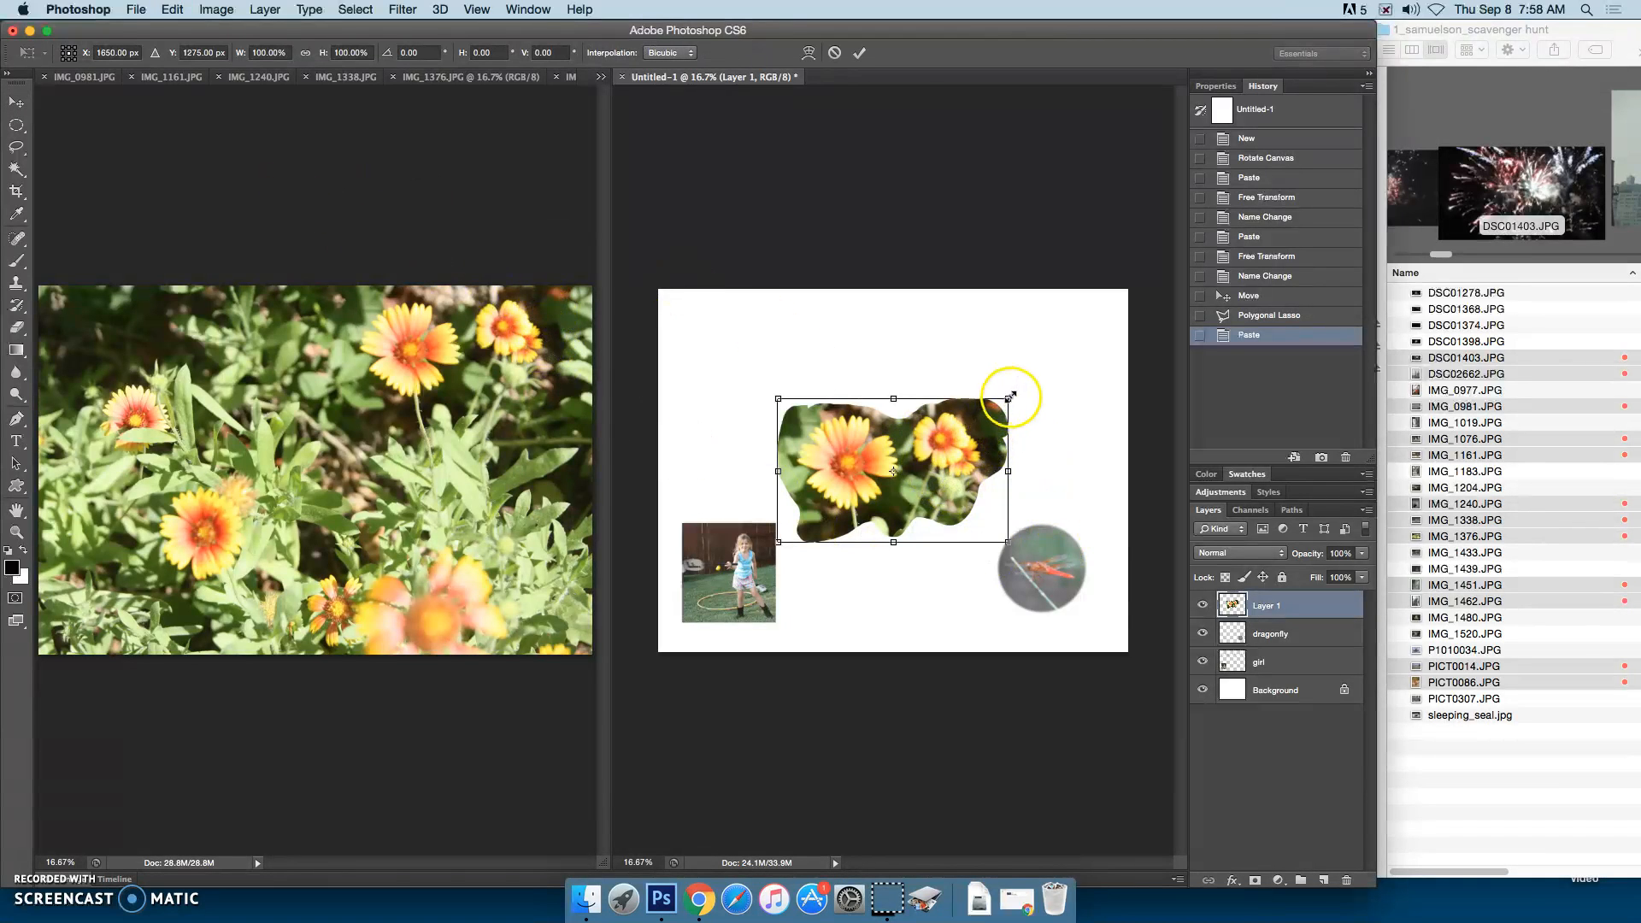
pyautogui.moveTo(1011, 396)
pyautogui.mouseDown()
pyautogui.moveTo(920, 455)
pyautogui.moveTo(1037, 387)
pyautogui.mouseUp()
pyautogui.press('Return')
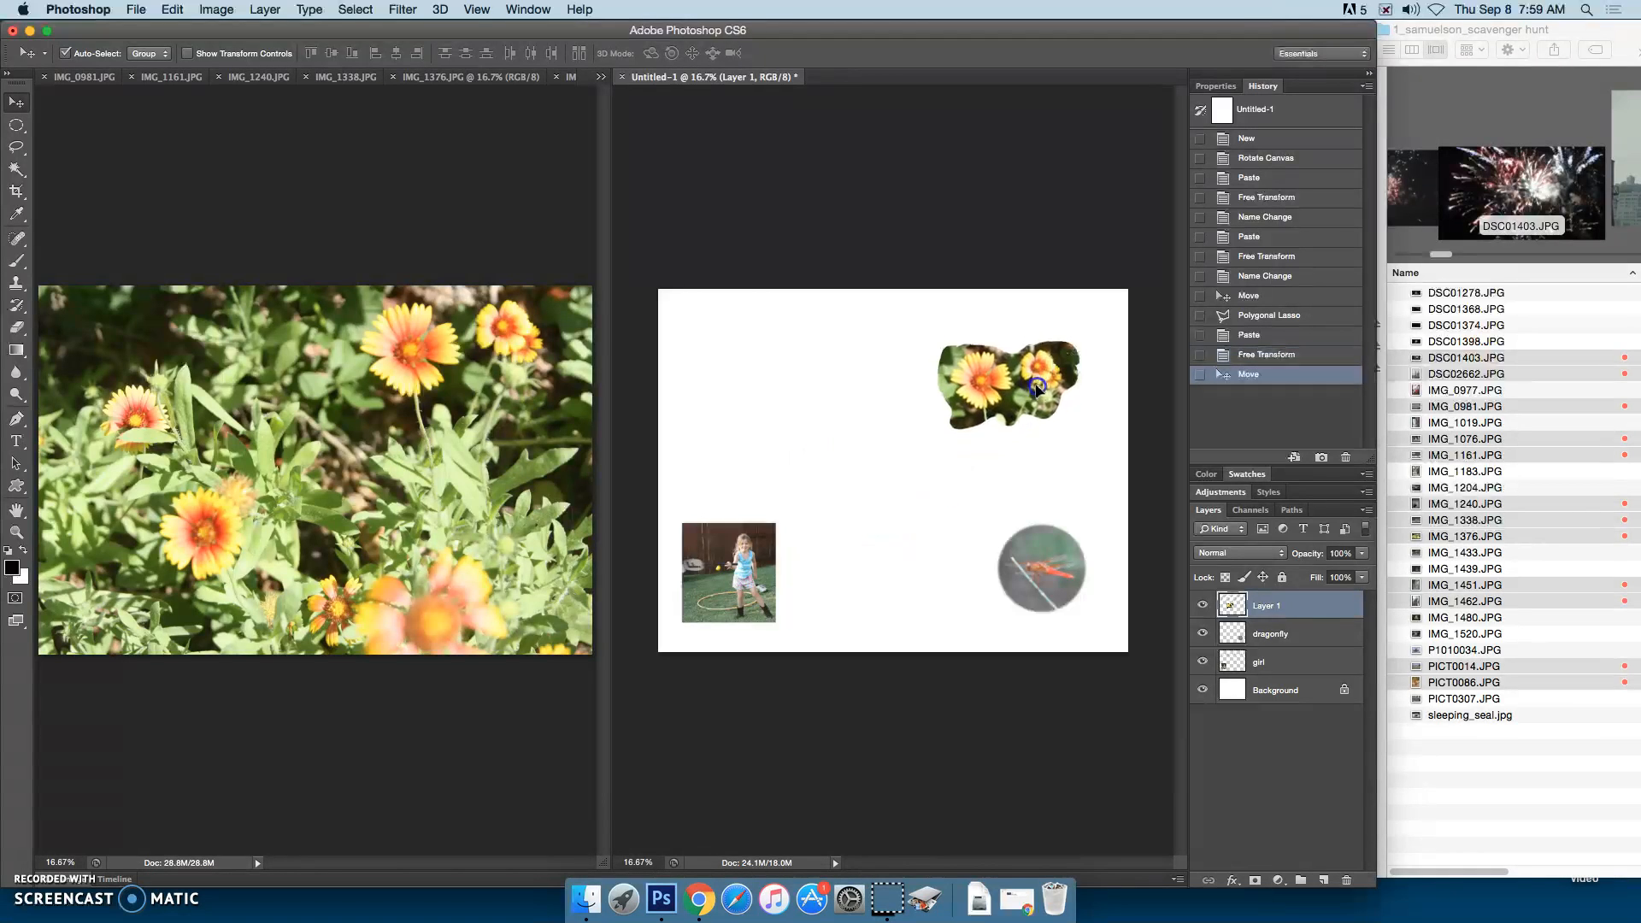
# Rename the pasted flower layer as flowers.
pyautogui.click(1273, 605)
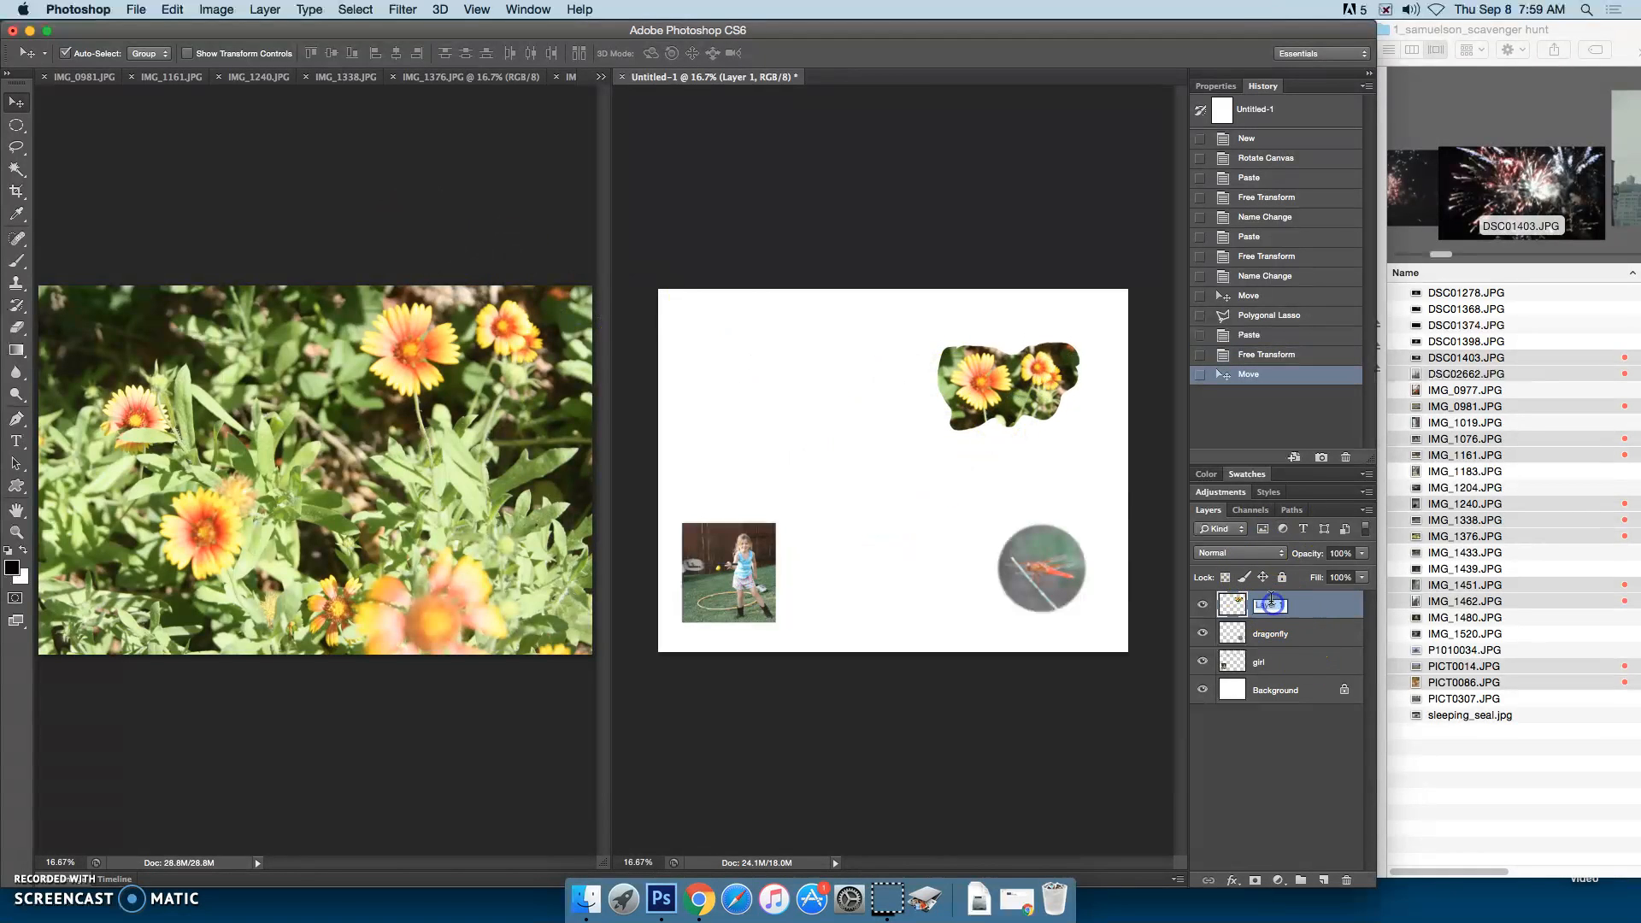
pyautogui.write('flowers')
pyautogui.press('Return')
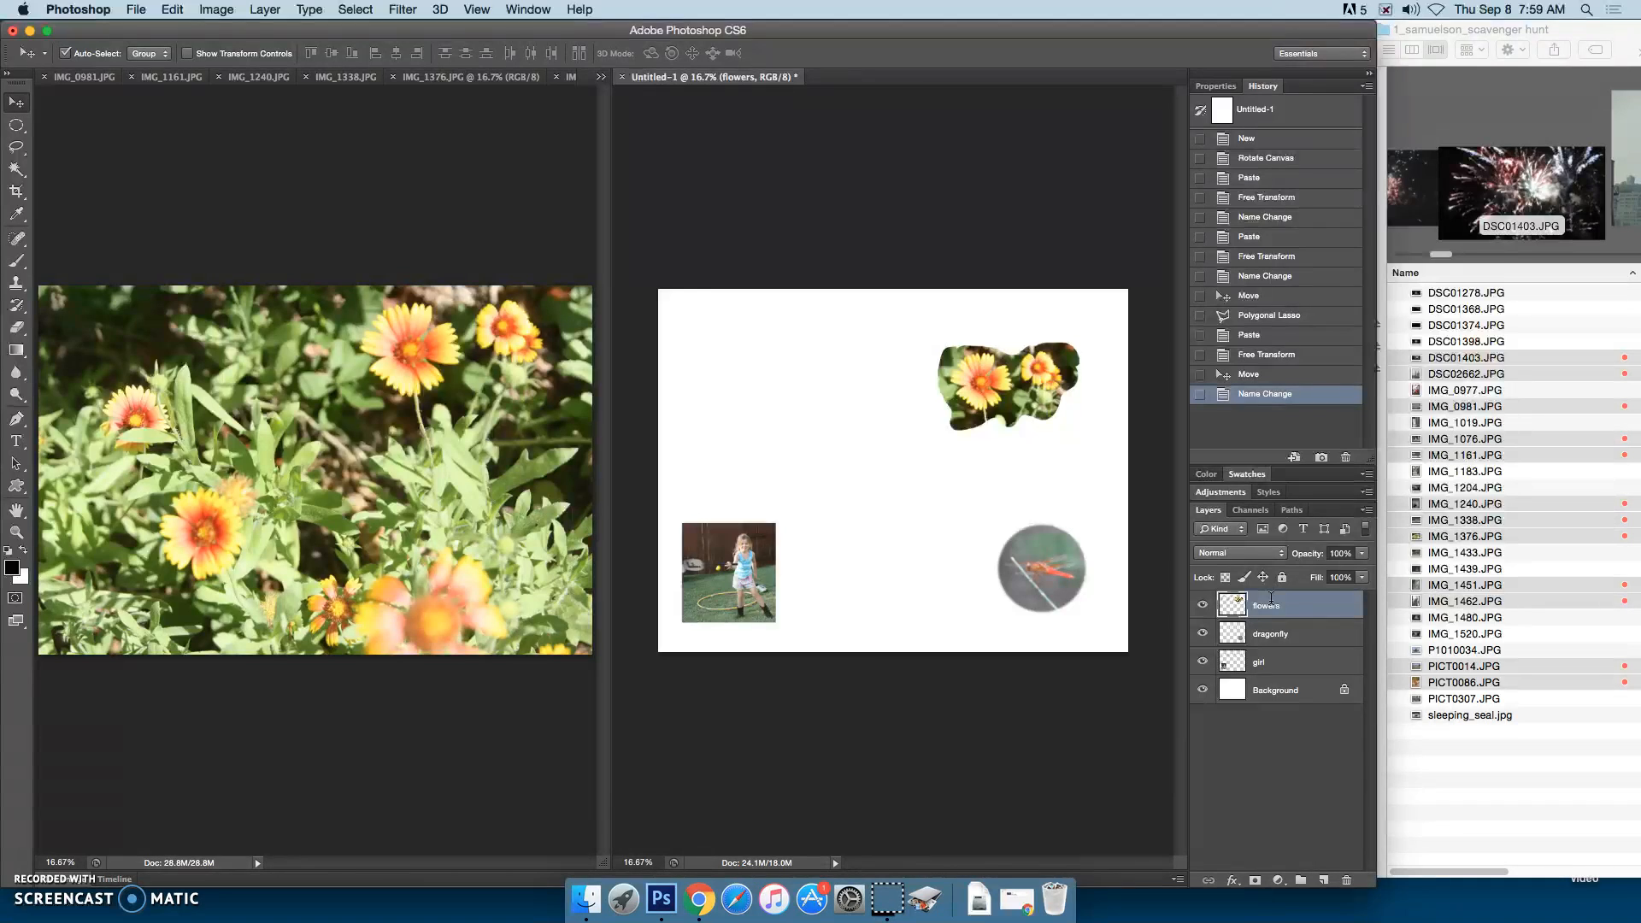
# Choose the Polygonal Lasso tool and close the flower photo IMG_1376.JPG.
pyautogui.click(18, 149)
pyautogui.click(18, 151)
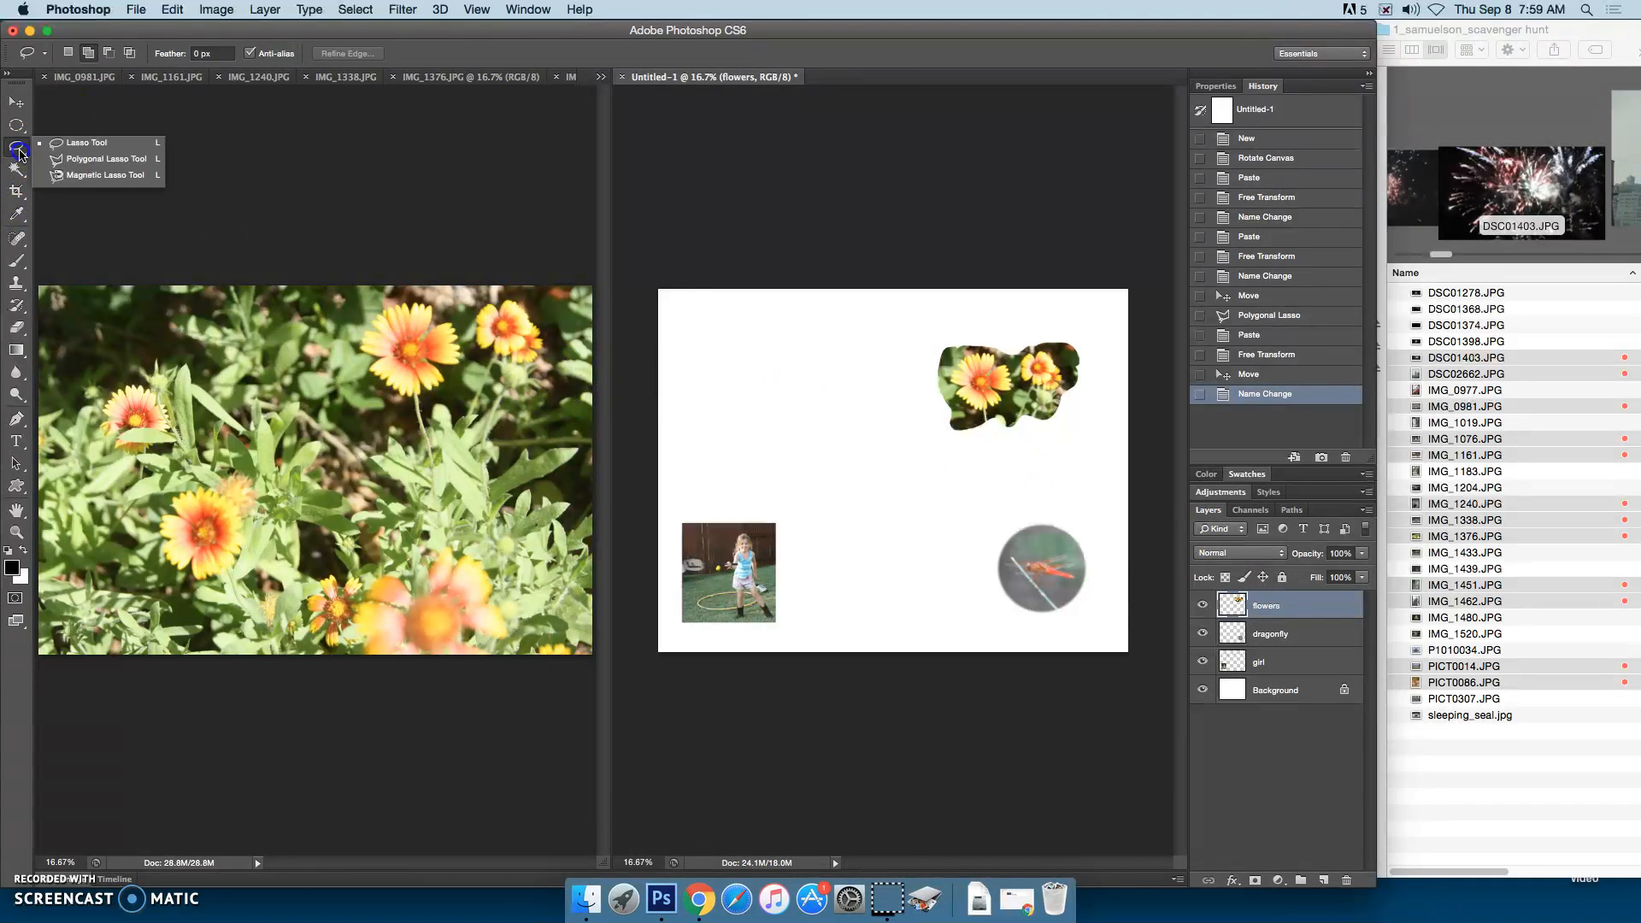
pyautogui.click(90, 162)
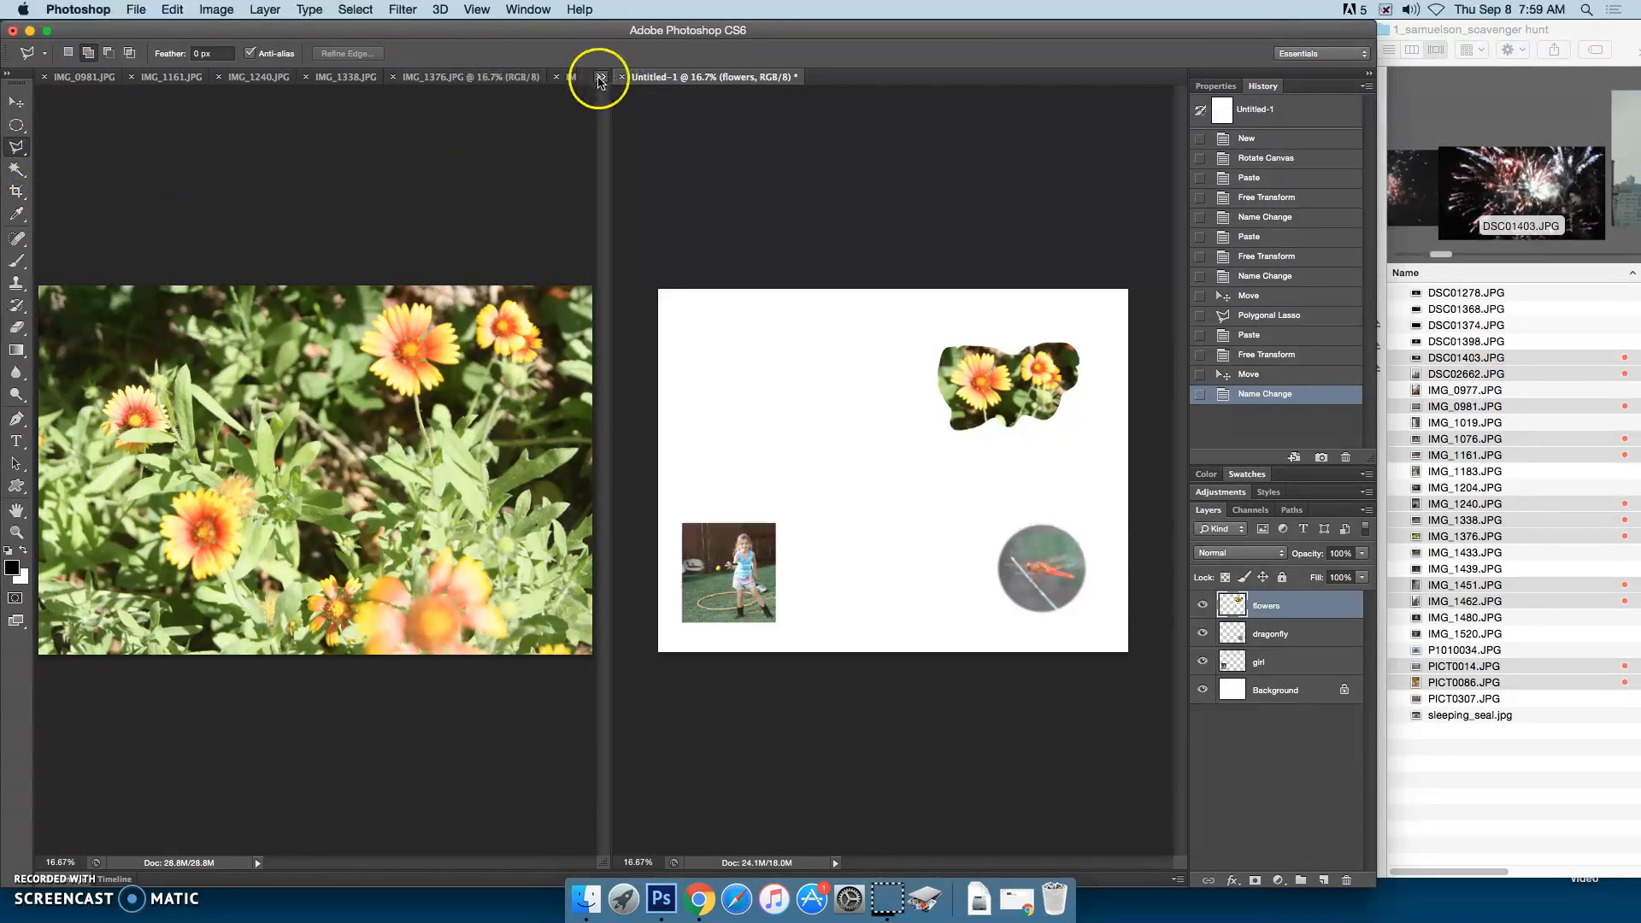
pyautogui.click(433, 120)
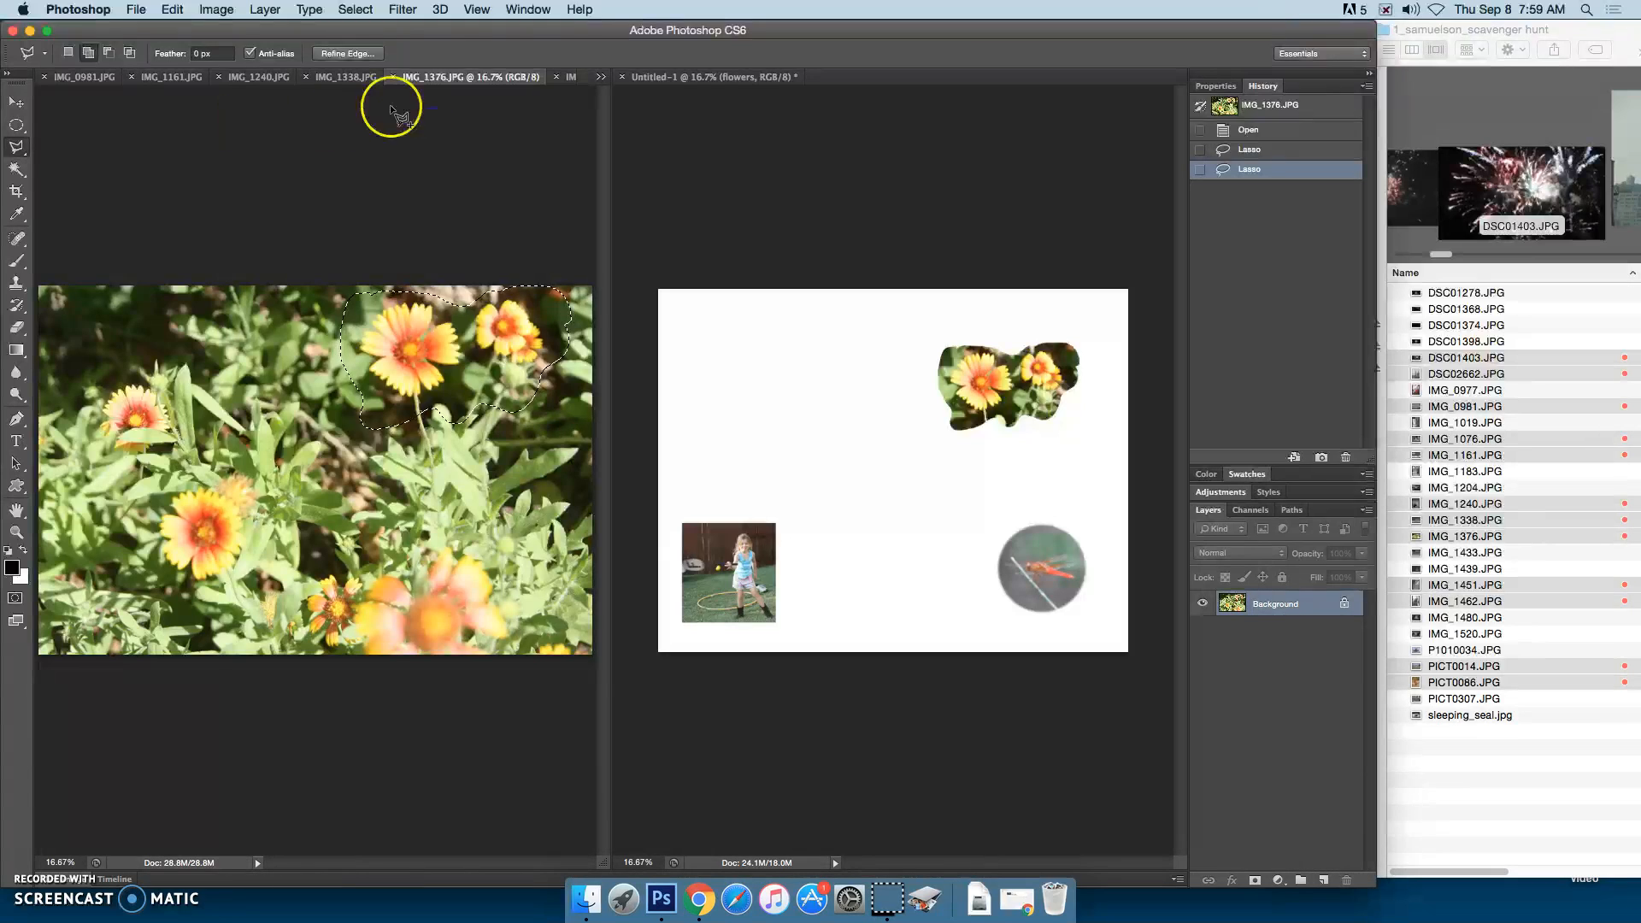
pyautogui.click(393, 77)
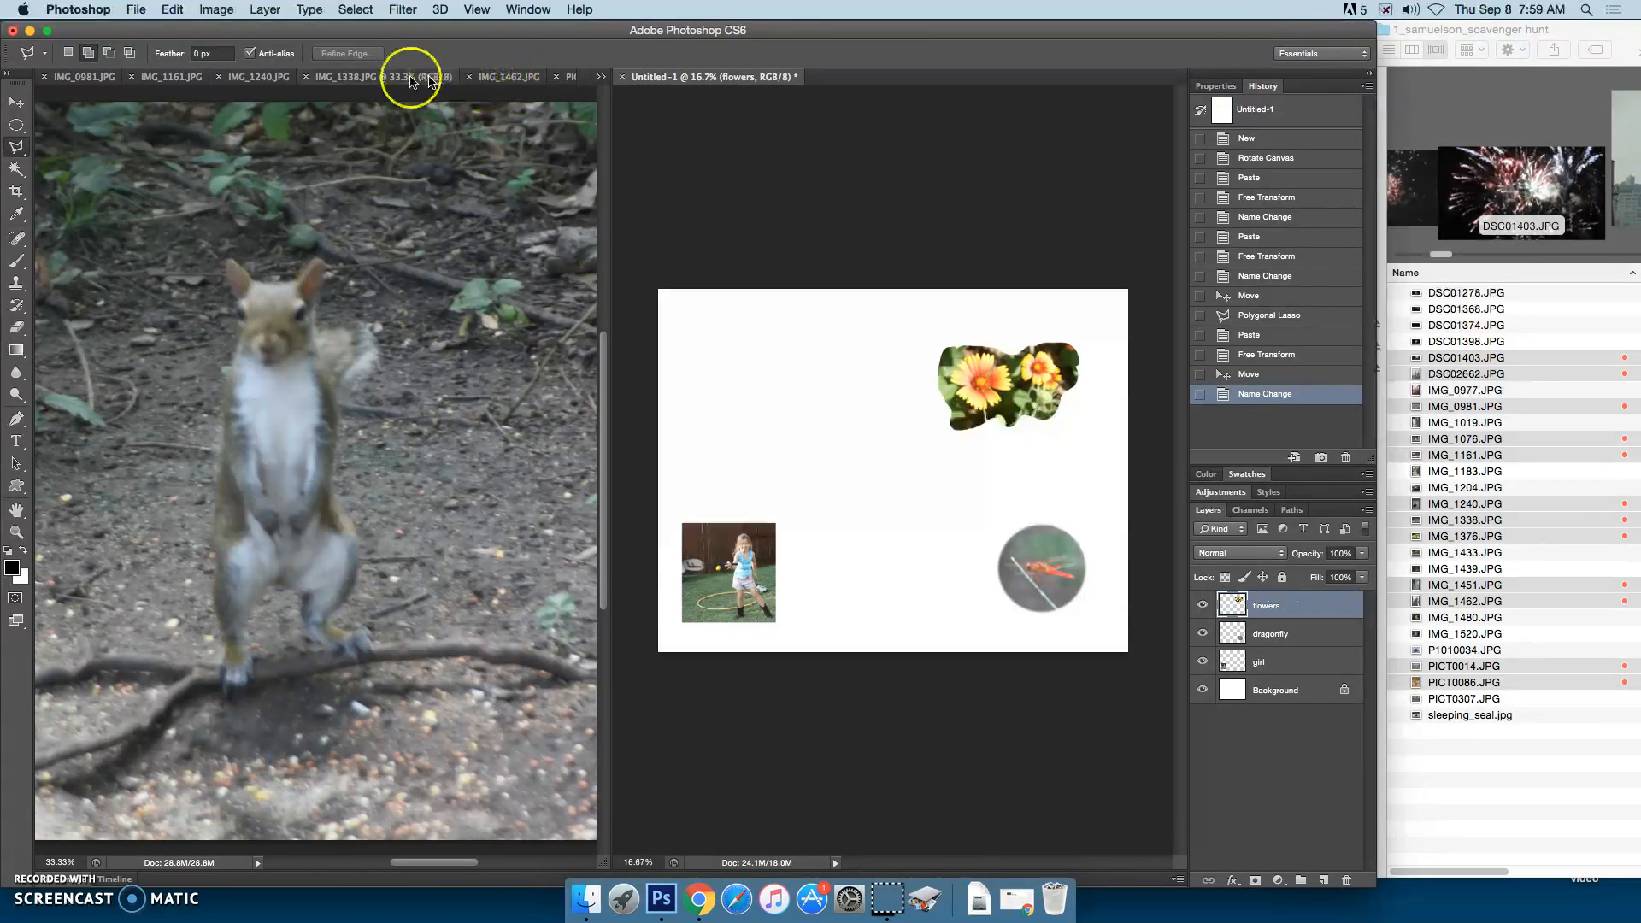
# Look through the remaining open photos and activate the kayak photo PICT0014.JPG.
pyautogui.click(597, 81)
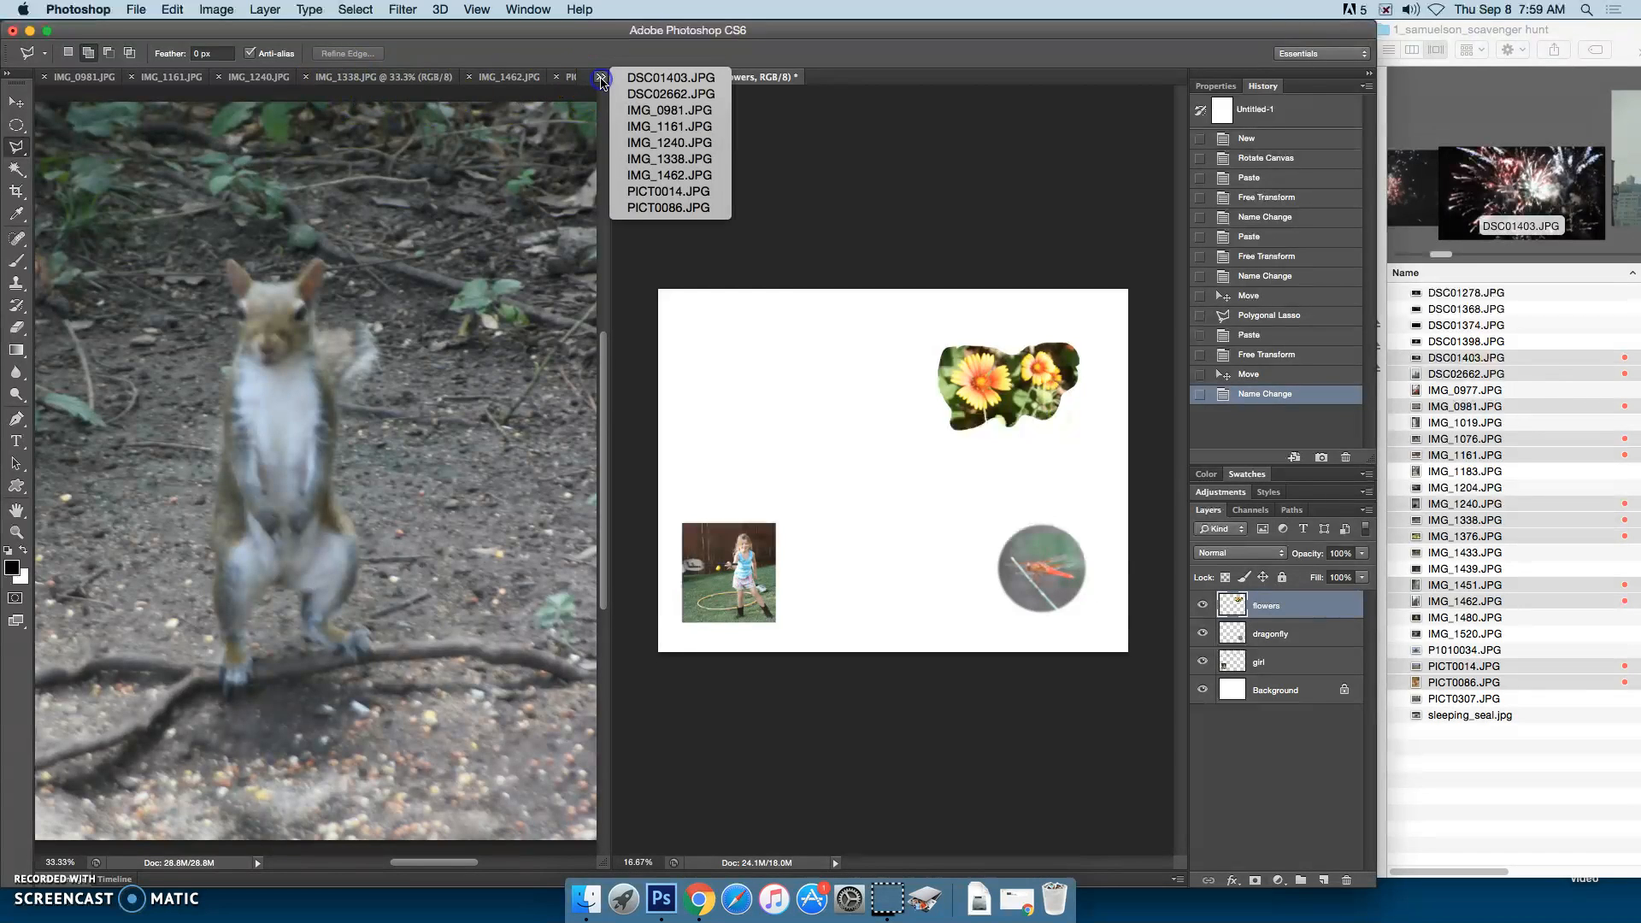
pyautogui.click(510, 84)
pyautogui.click(511, 80)
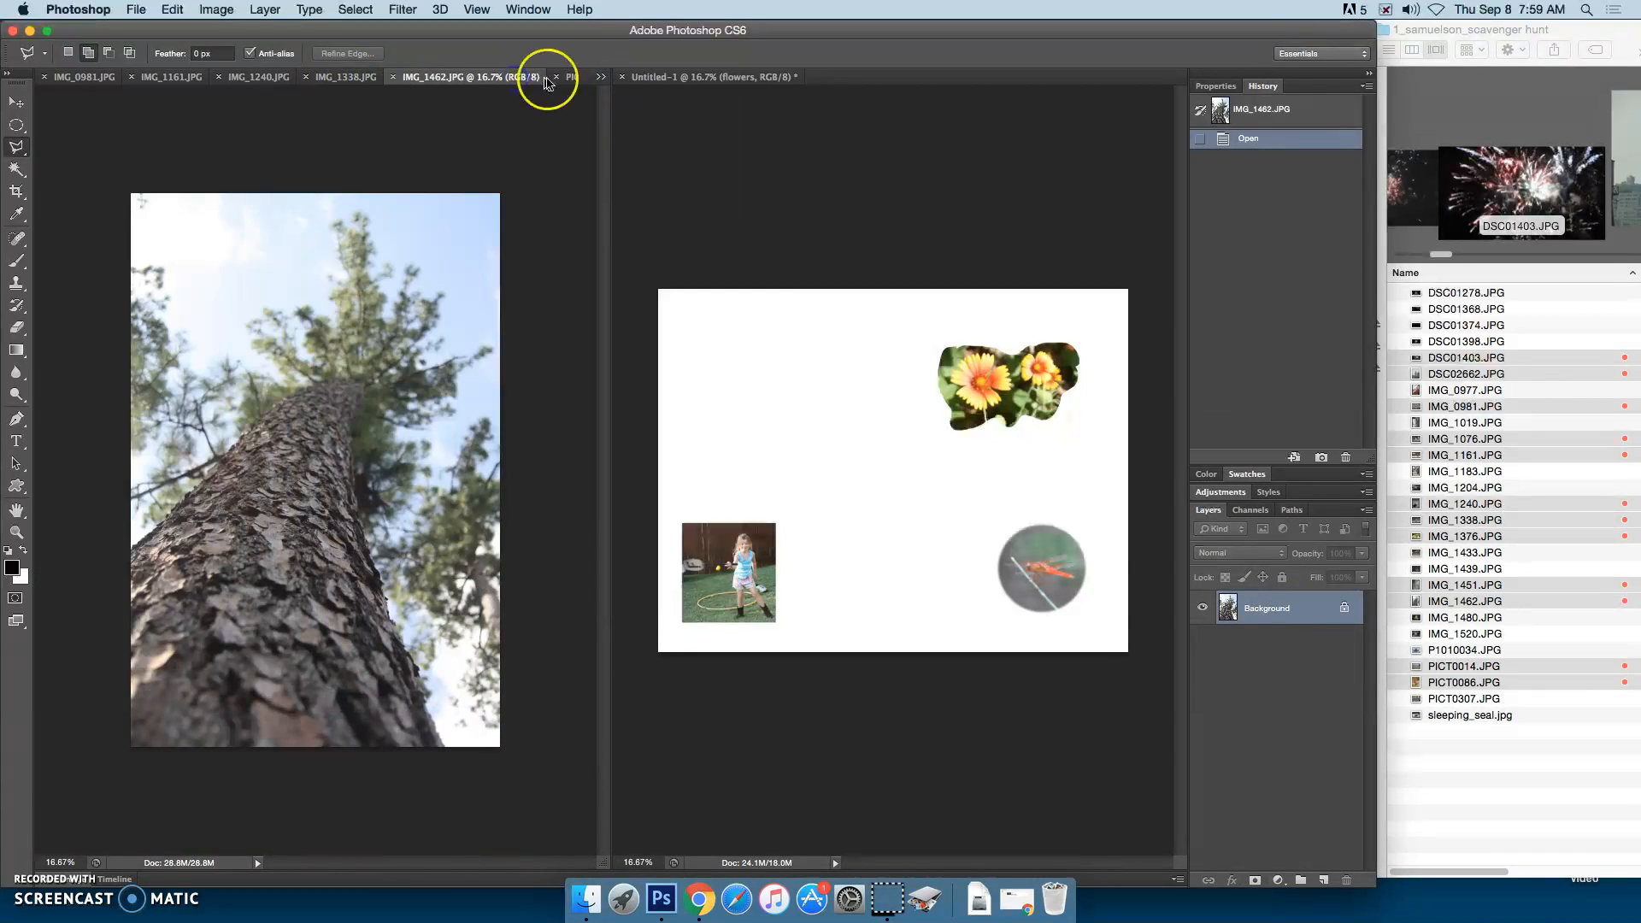
pyautogui.click(564, 79)
pyautogui.click(384, 77)
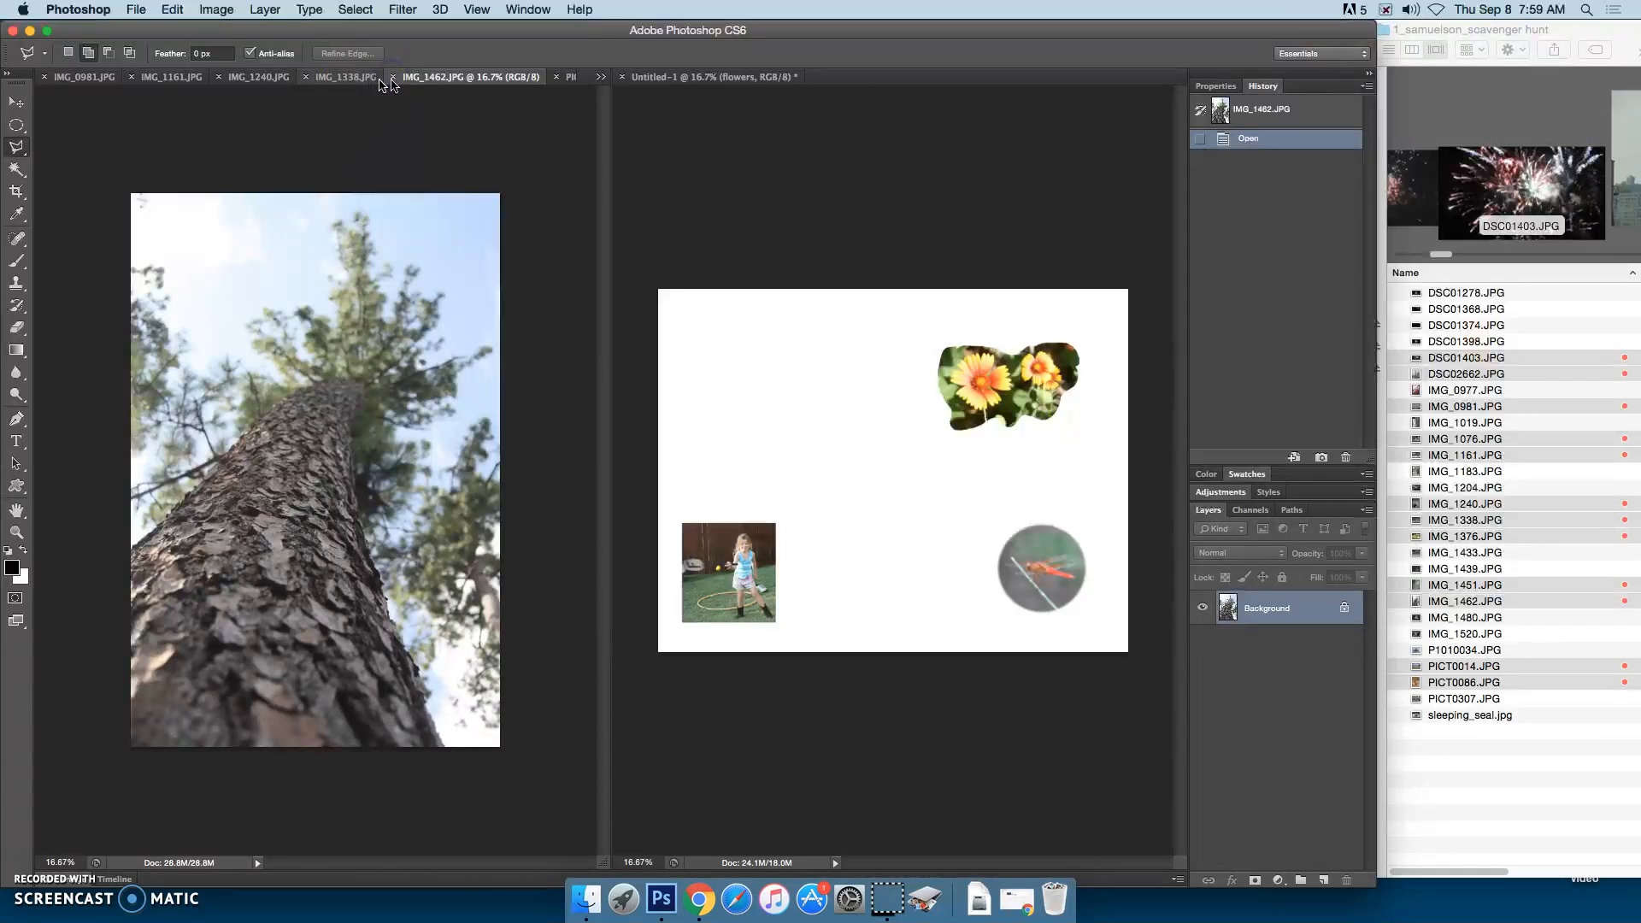
pyautogui.click(570, 80)
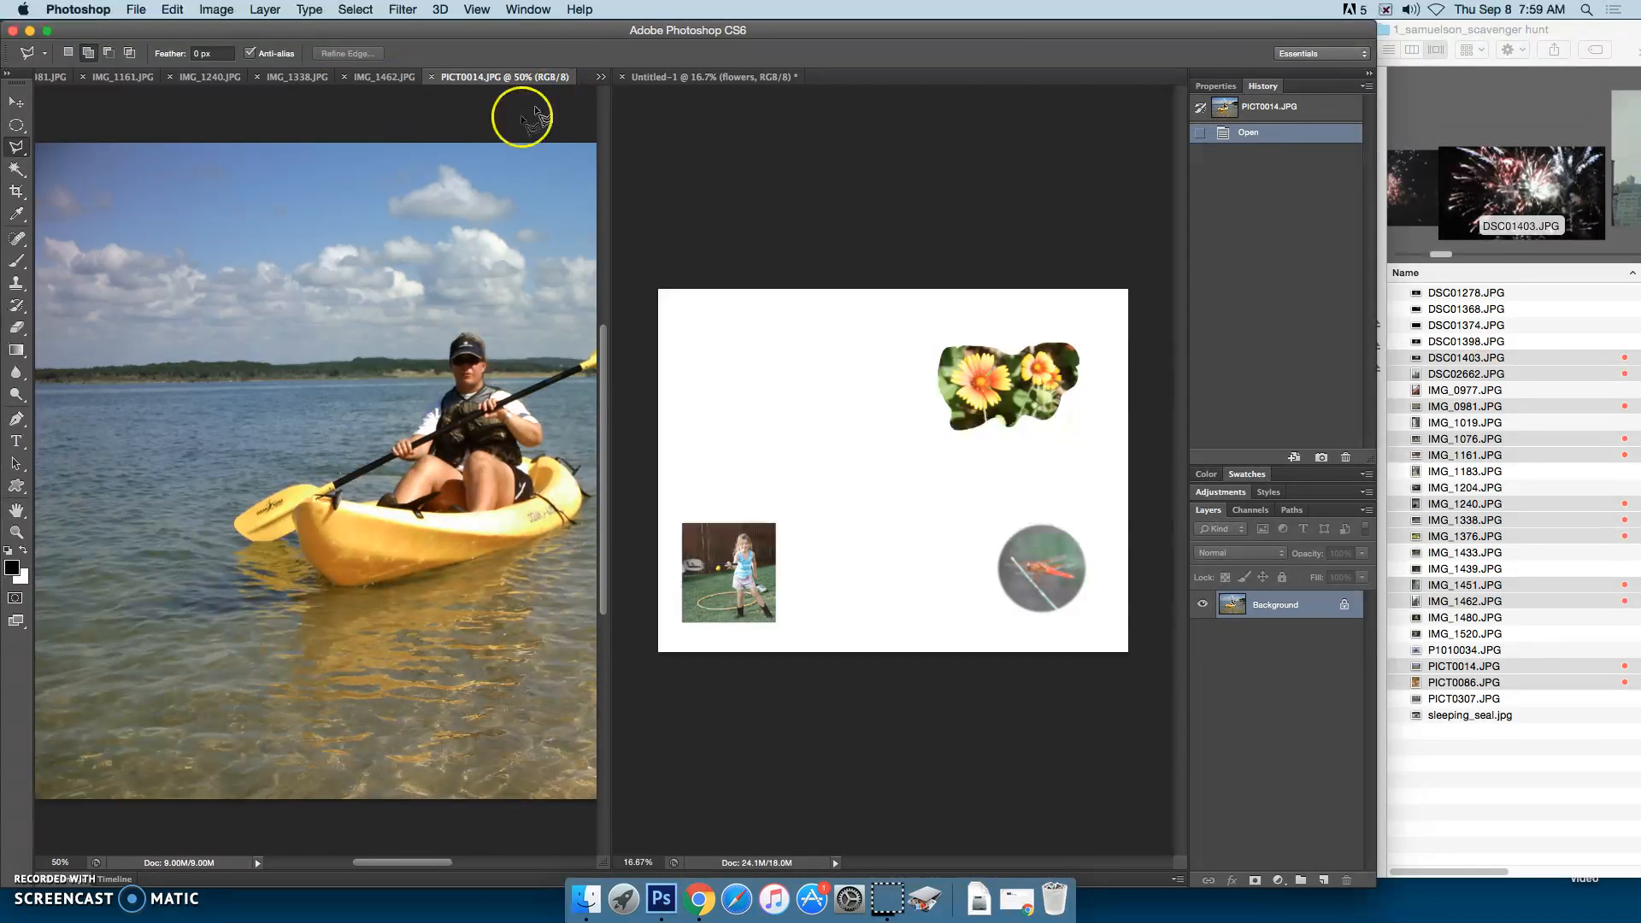
# Draw a closed, spiky starburst selection around the kayaker and yellow kayak with the Polygonal Lasso.
pyautogui.press('super+minus')
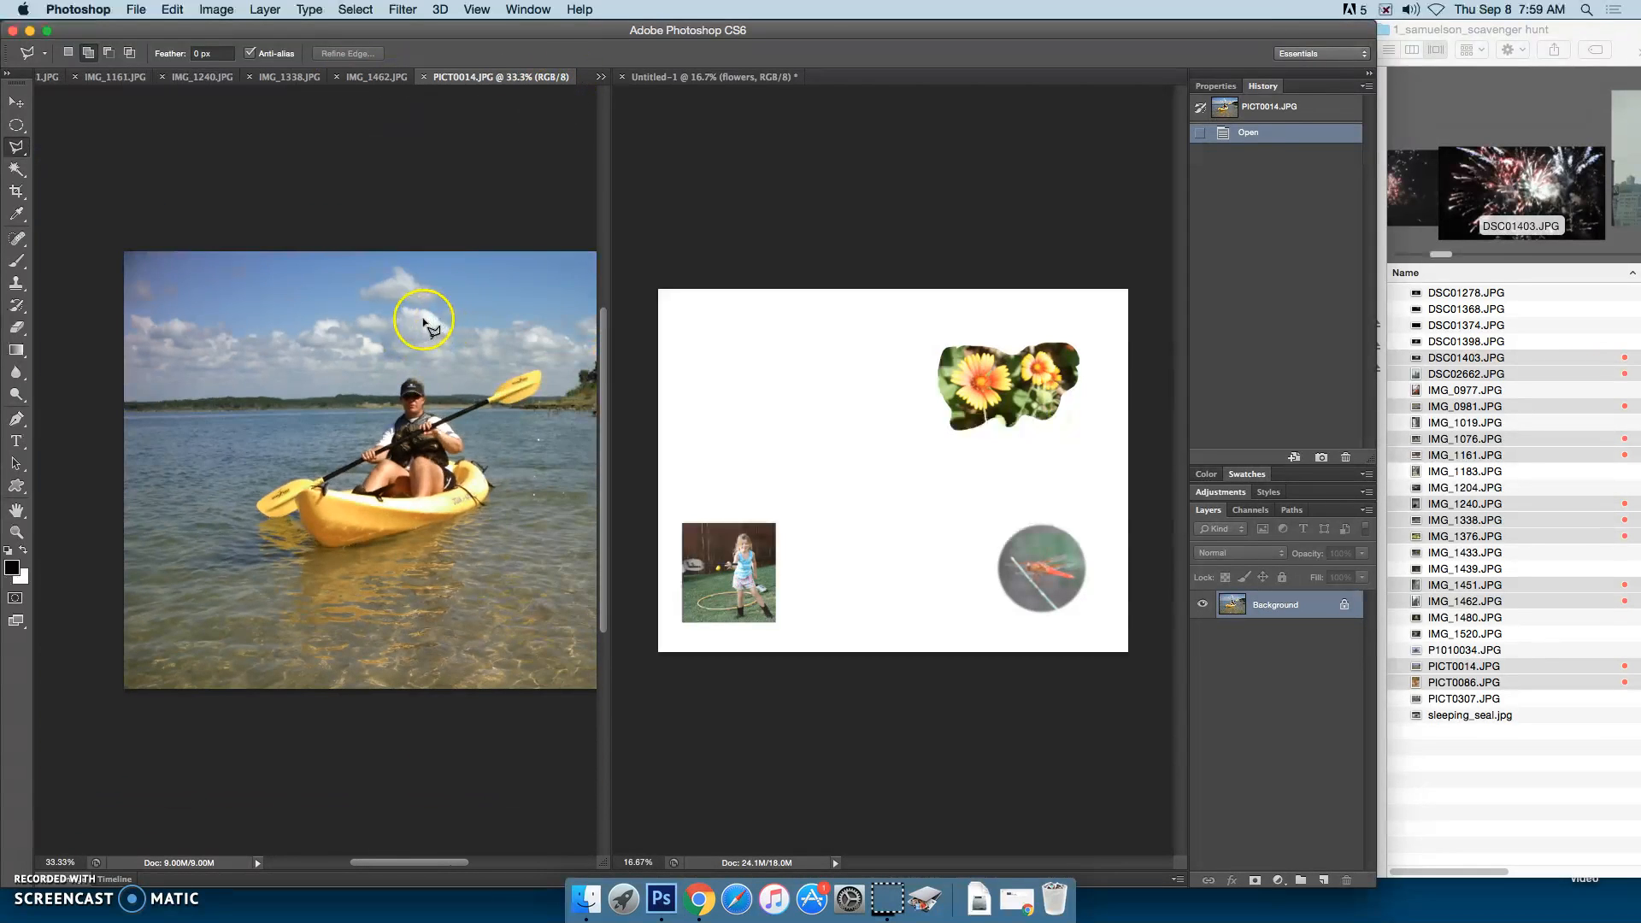
pyautogui.moveTo(408, 863); pyautogui.dragTo(429, 867)
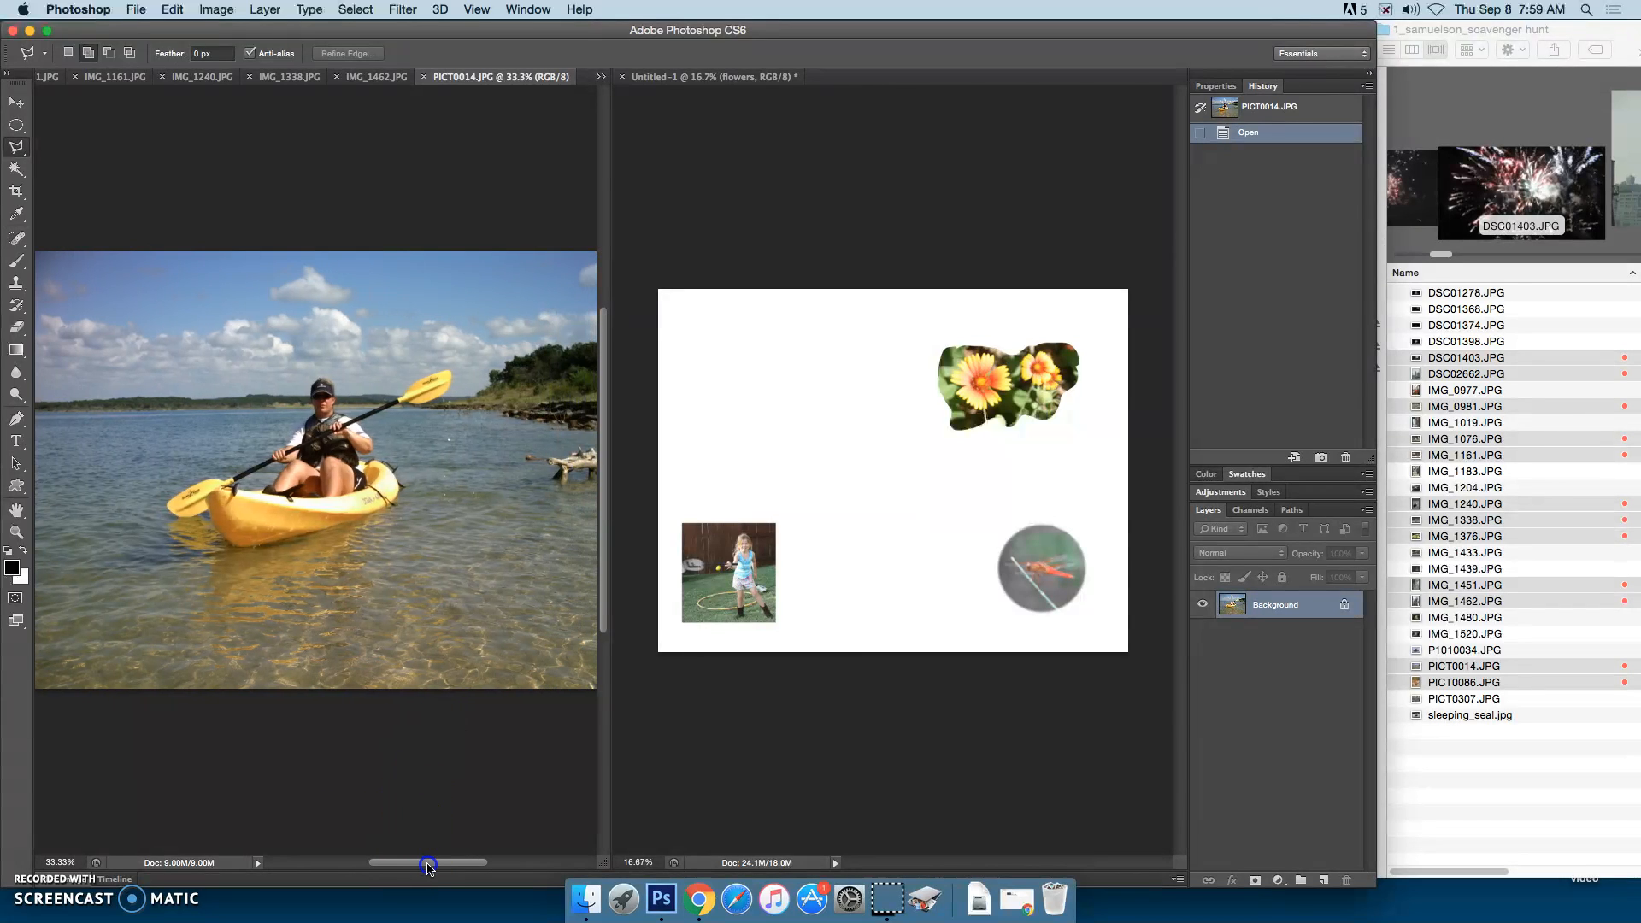
pyautogui.press('super+minus')
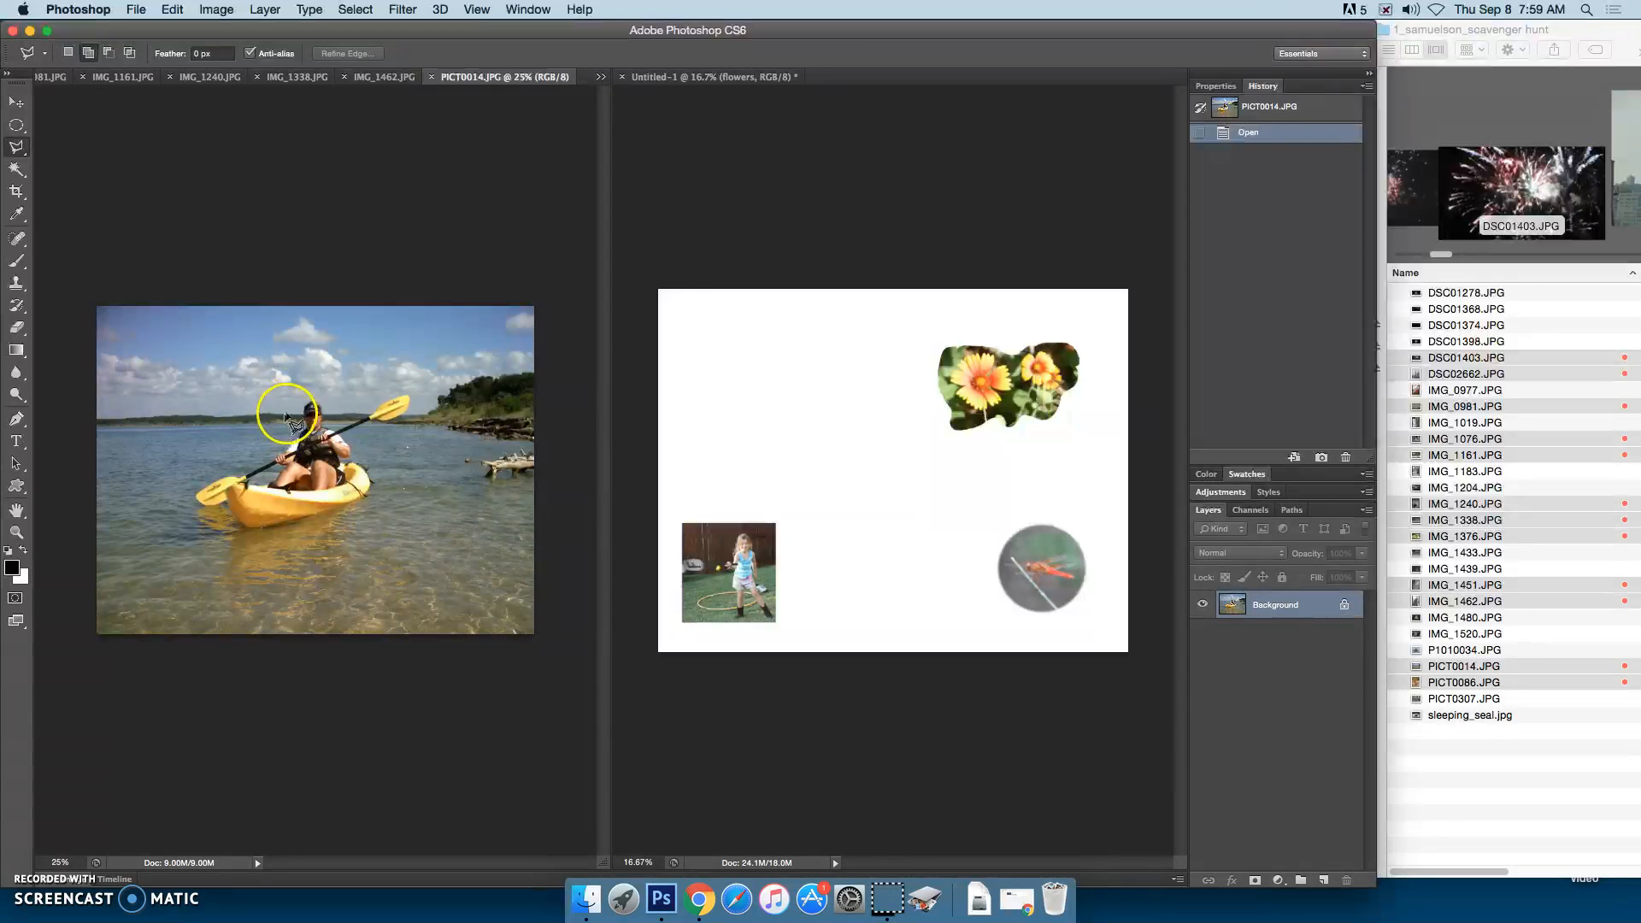
pyautogui.click(315, 358)
pyautogui.click(222, 377)
pyautogui.click(256, 449)
pyautogui.click(195, 461)
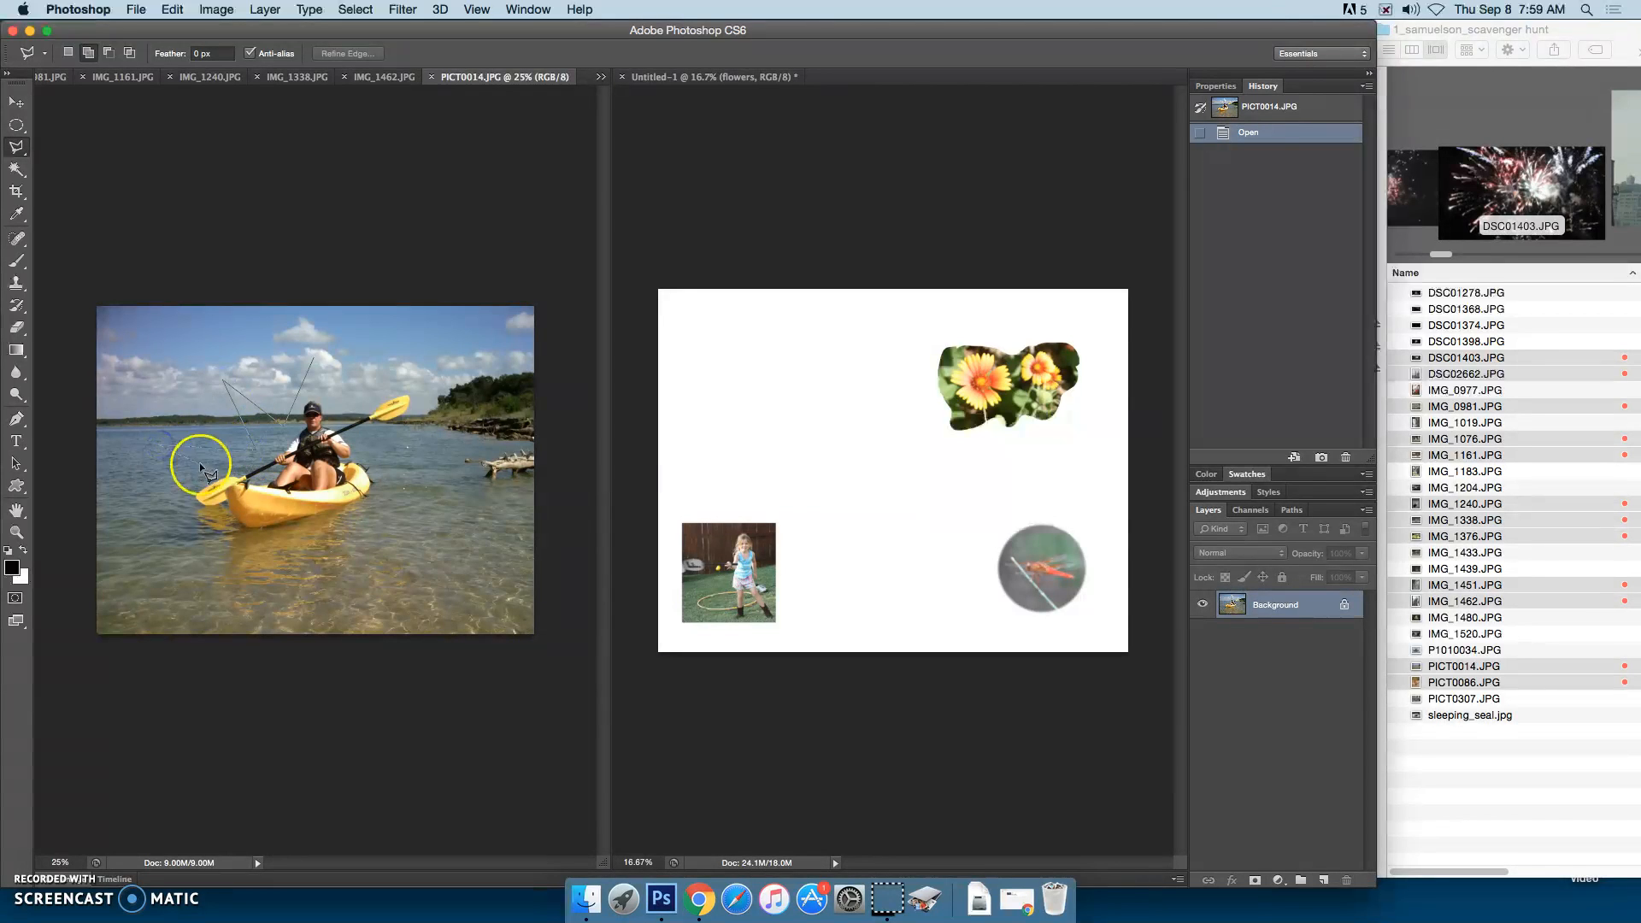
pyautogui.click(144, 506)
pyautogui.click(122, 521)
pyautogui.click(212, 518)
pyautogui.click(243, 592)
pyautogui.click(258, 536)
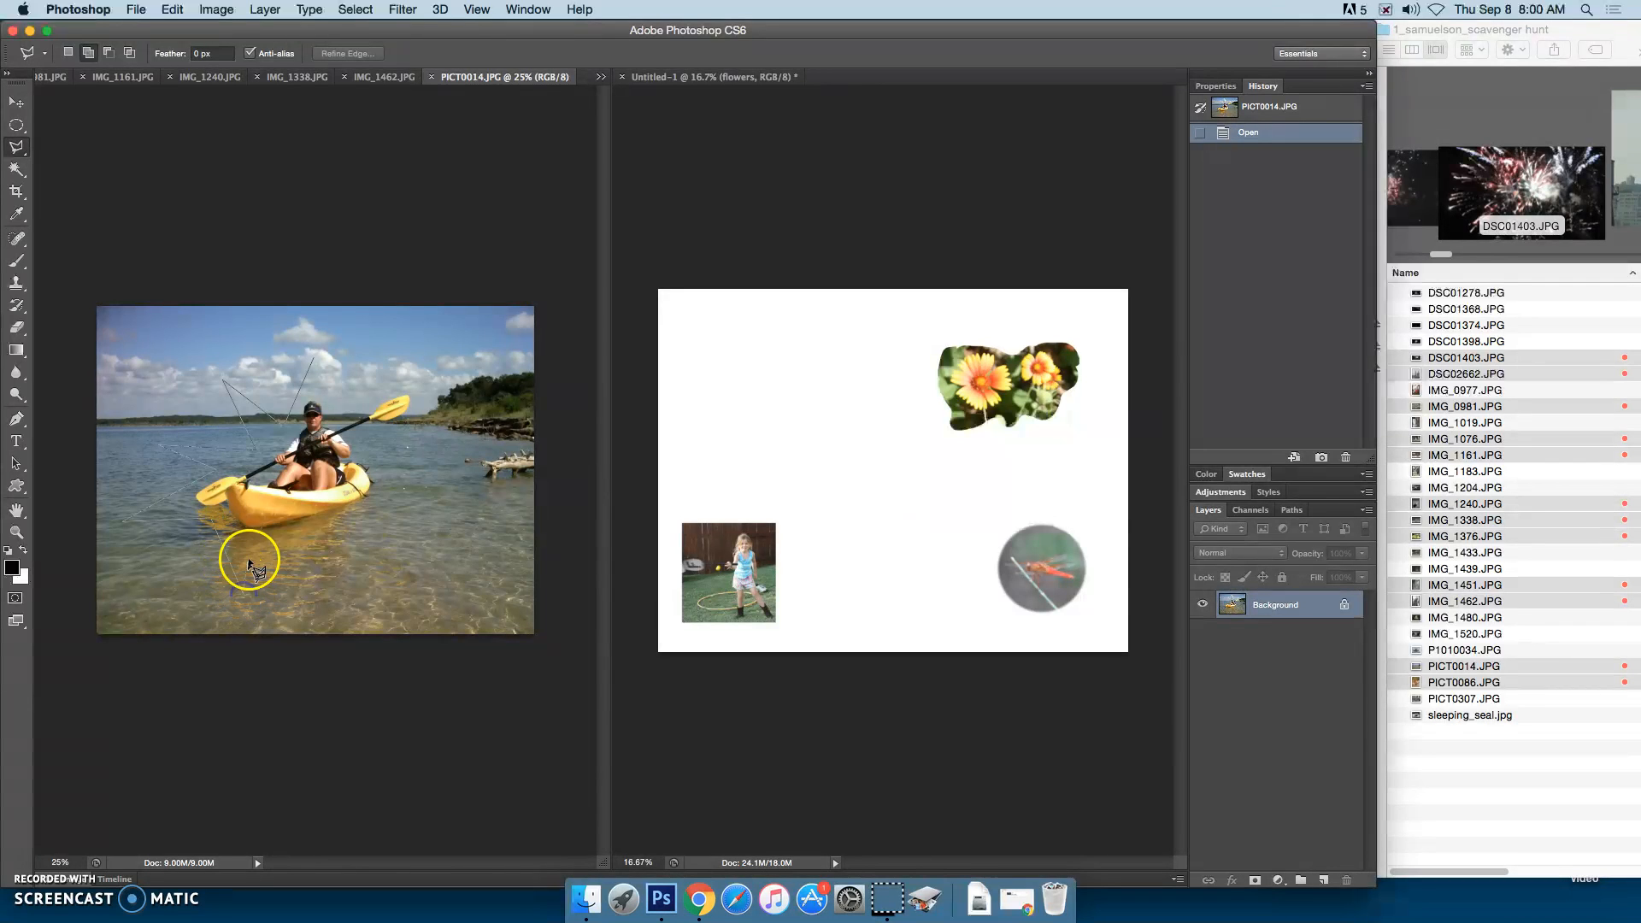
pyautogui.click(304, 586)
pyautogui.click(315, 536)
pyautogui.click(409, 561)
pyautogui.click(369, 524)
pyautogui.click(392, 432)
pyautogui.click(432, 410)
pyautogui.click(469, 352)
pyautogui.click(417, 369)
pyautogui.click(341, 402)
pyautogui.click(316, 359)
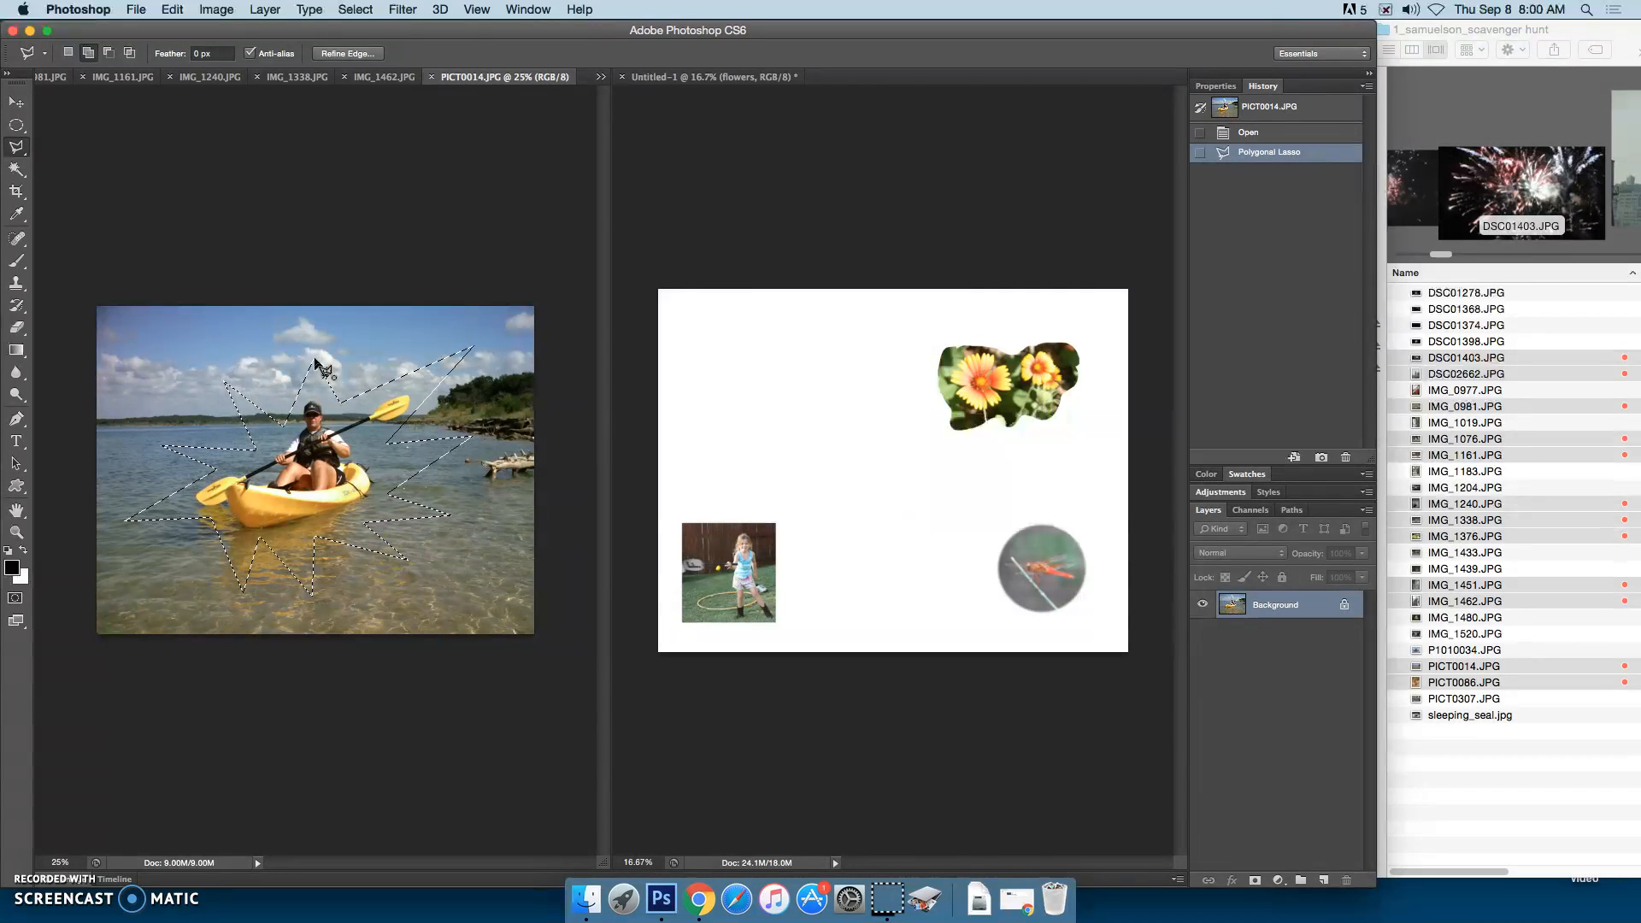
# Paste the copied kayak starburst into the Untitled-1 page and move it to the page's upper-left area with the Move tool.
pyautogui.click(16, 101)
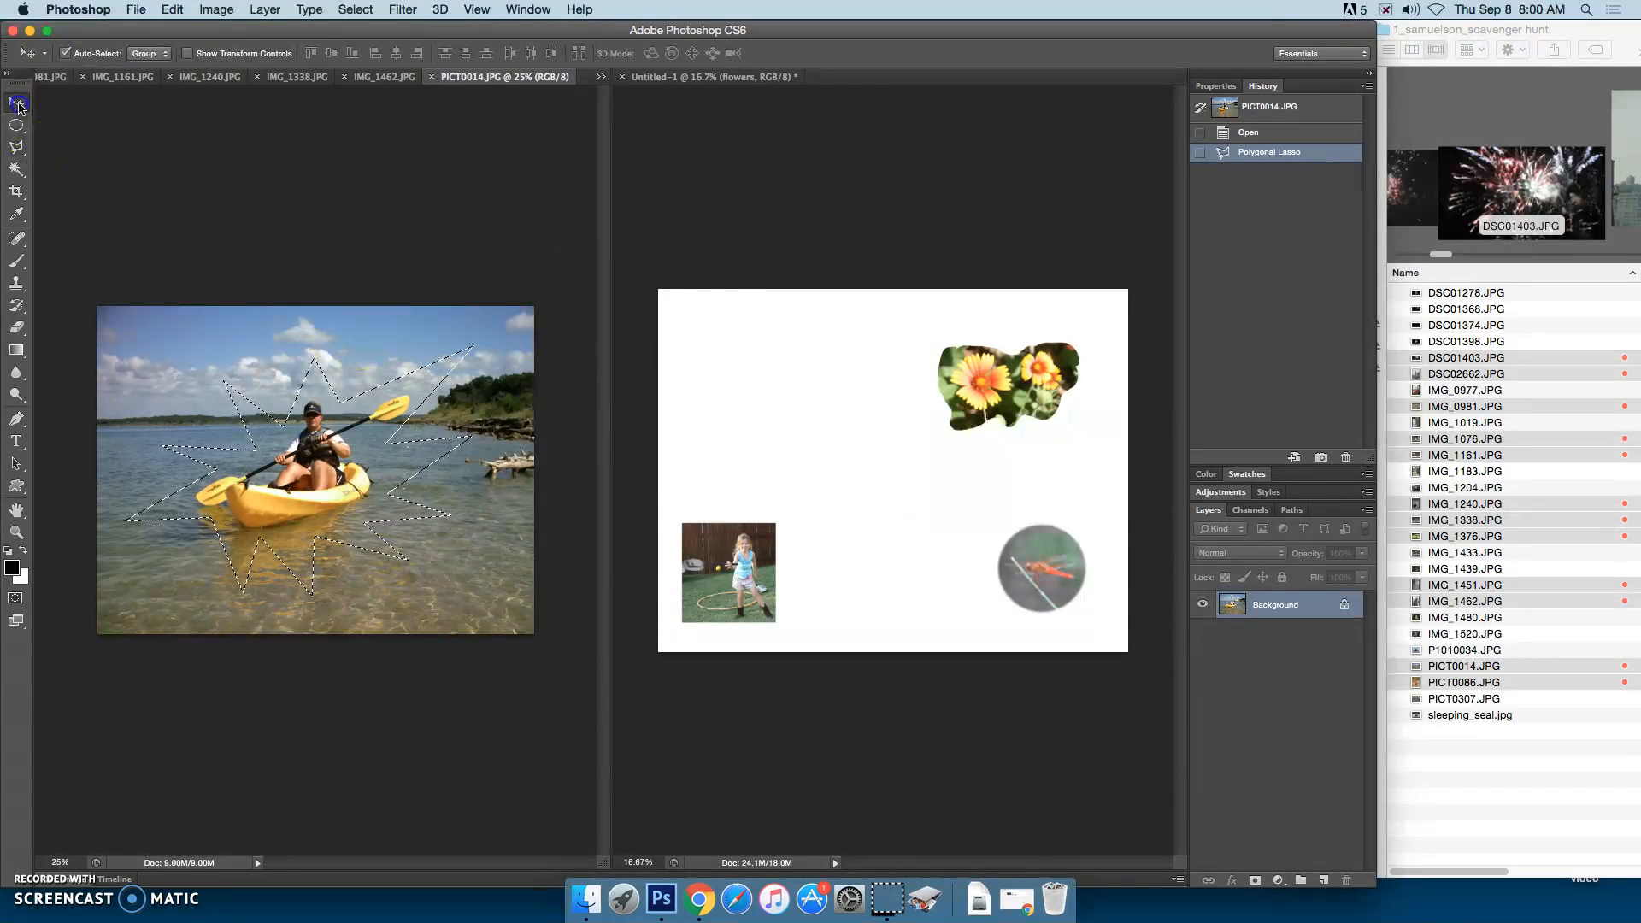
pyautogui.click(725, 283)
pyautogui.press('super+v')
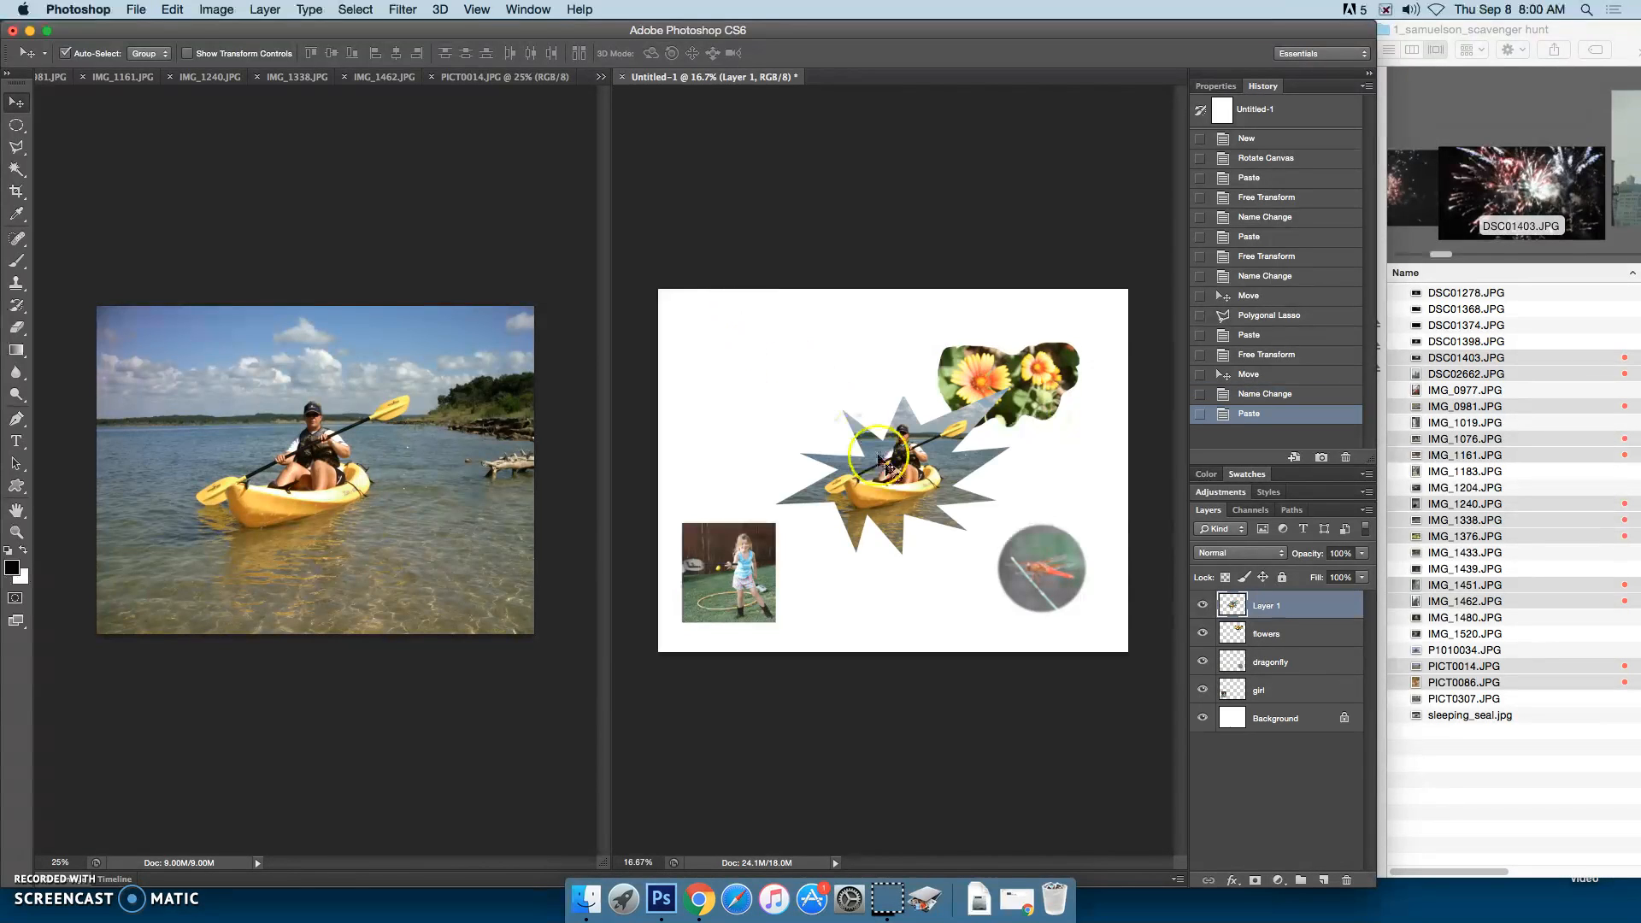
pyautogui.moveTo(885, 486); pyautogui.dragTo(797, 420)
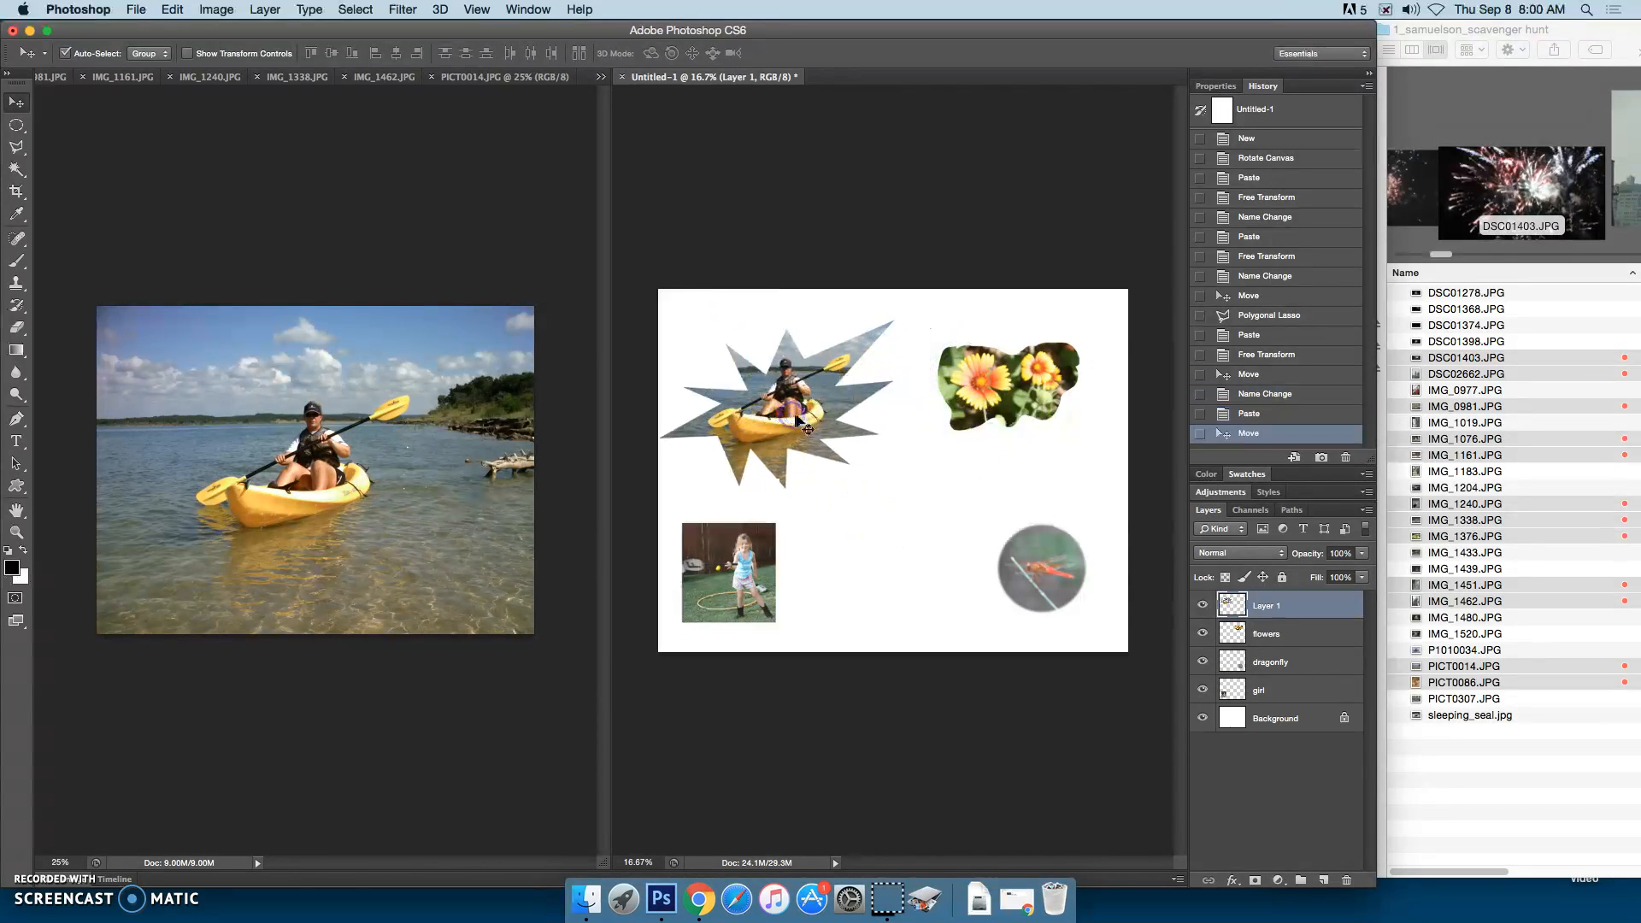
pyautogui.click(608, 393)
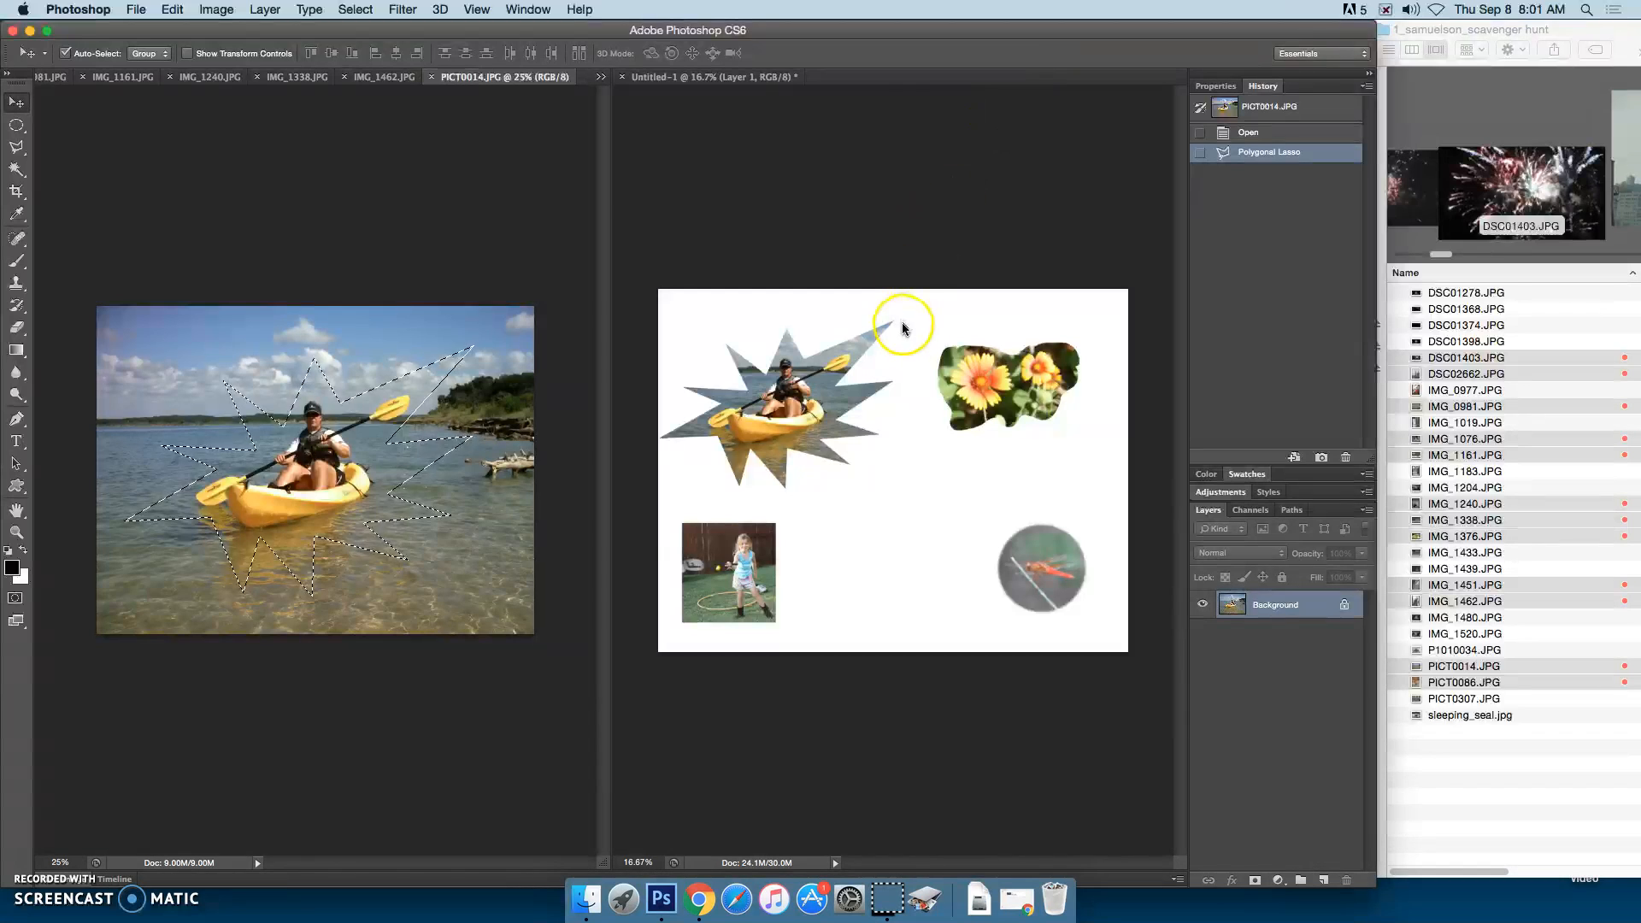
pyautogui.click(878, 780)
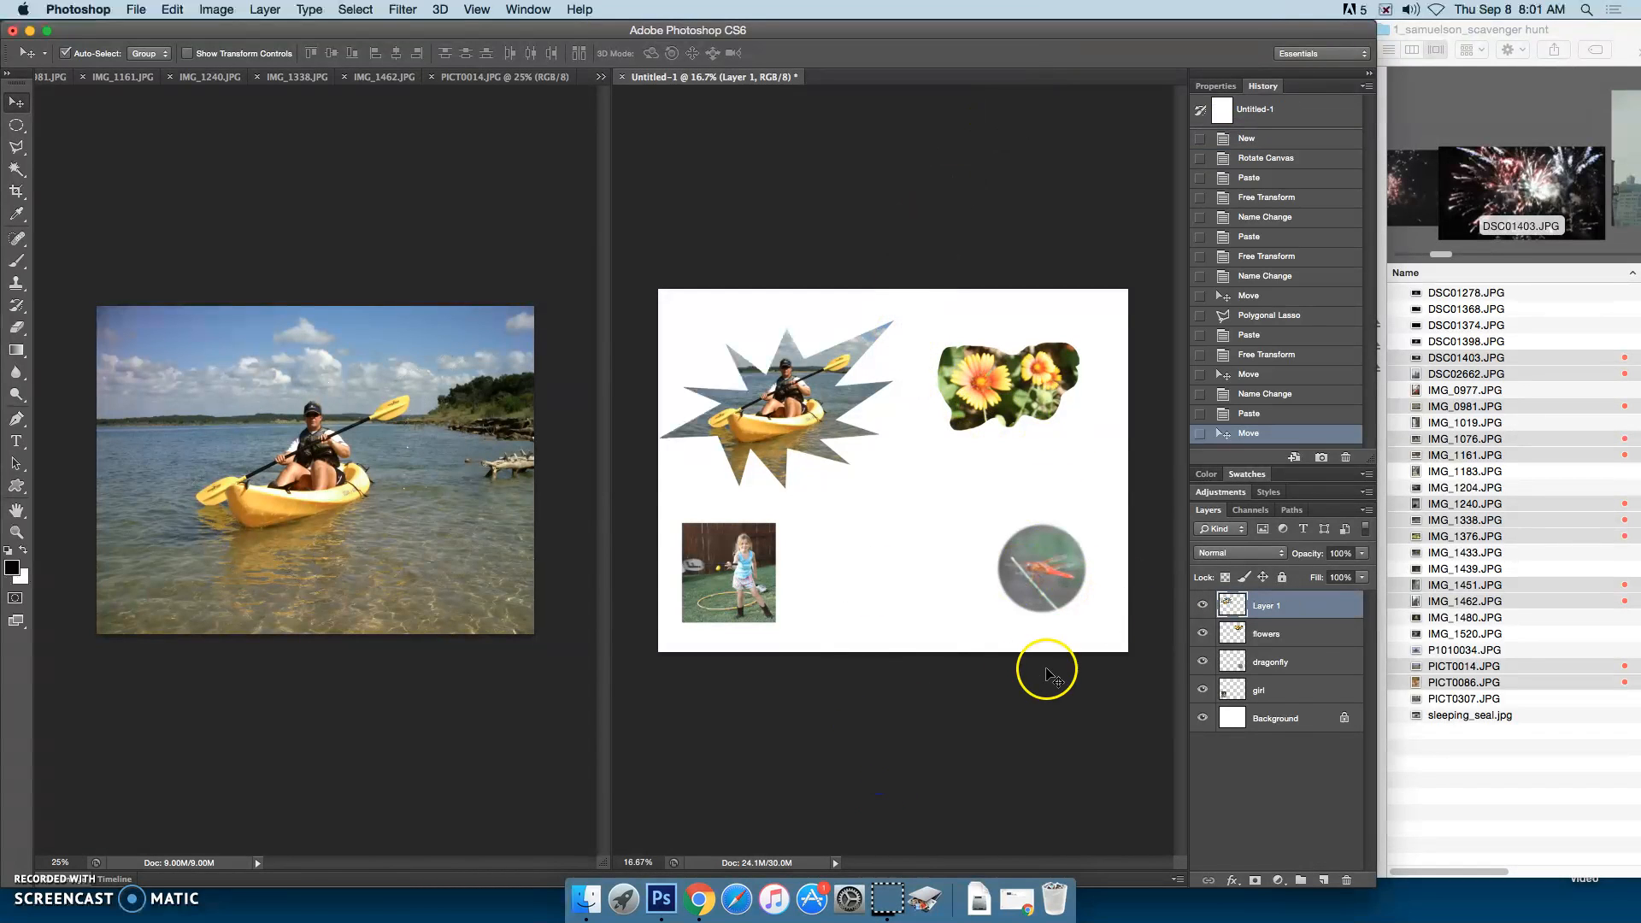
# Rename the pasted starburst layer as kayak.
pyautogui.doubleClick(1266, 605)
pyautogui.write('kayak')
pyautogui.press('Return')
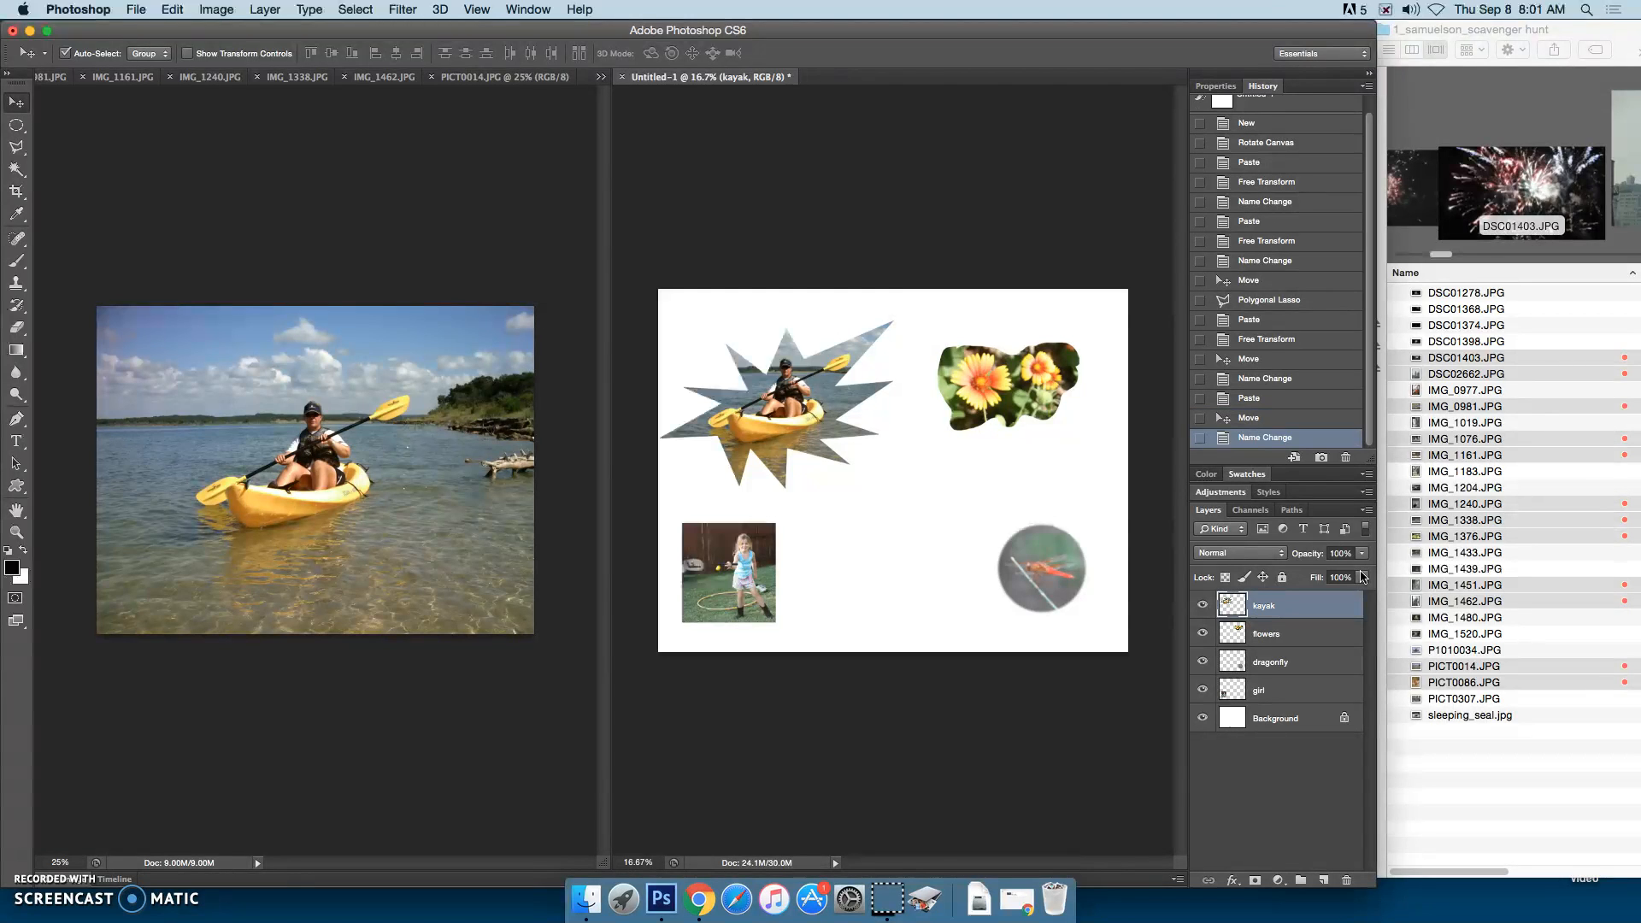
# Scale down the kayak starburst with Free Transform and place it between the girl and the dragonfly along the page's lower edge.
pyautogui.press('super+t')
pyautogui.moveTo(894, 320); pyautogui.dragTo(829, 353)
pyautogui.press('Return')
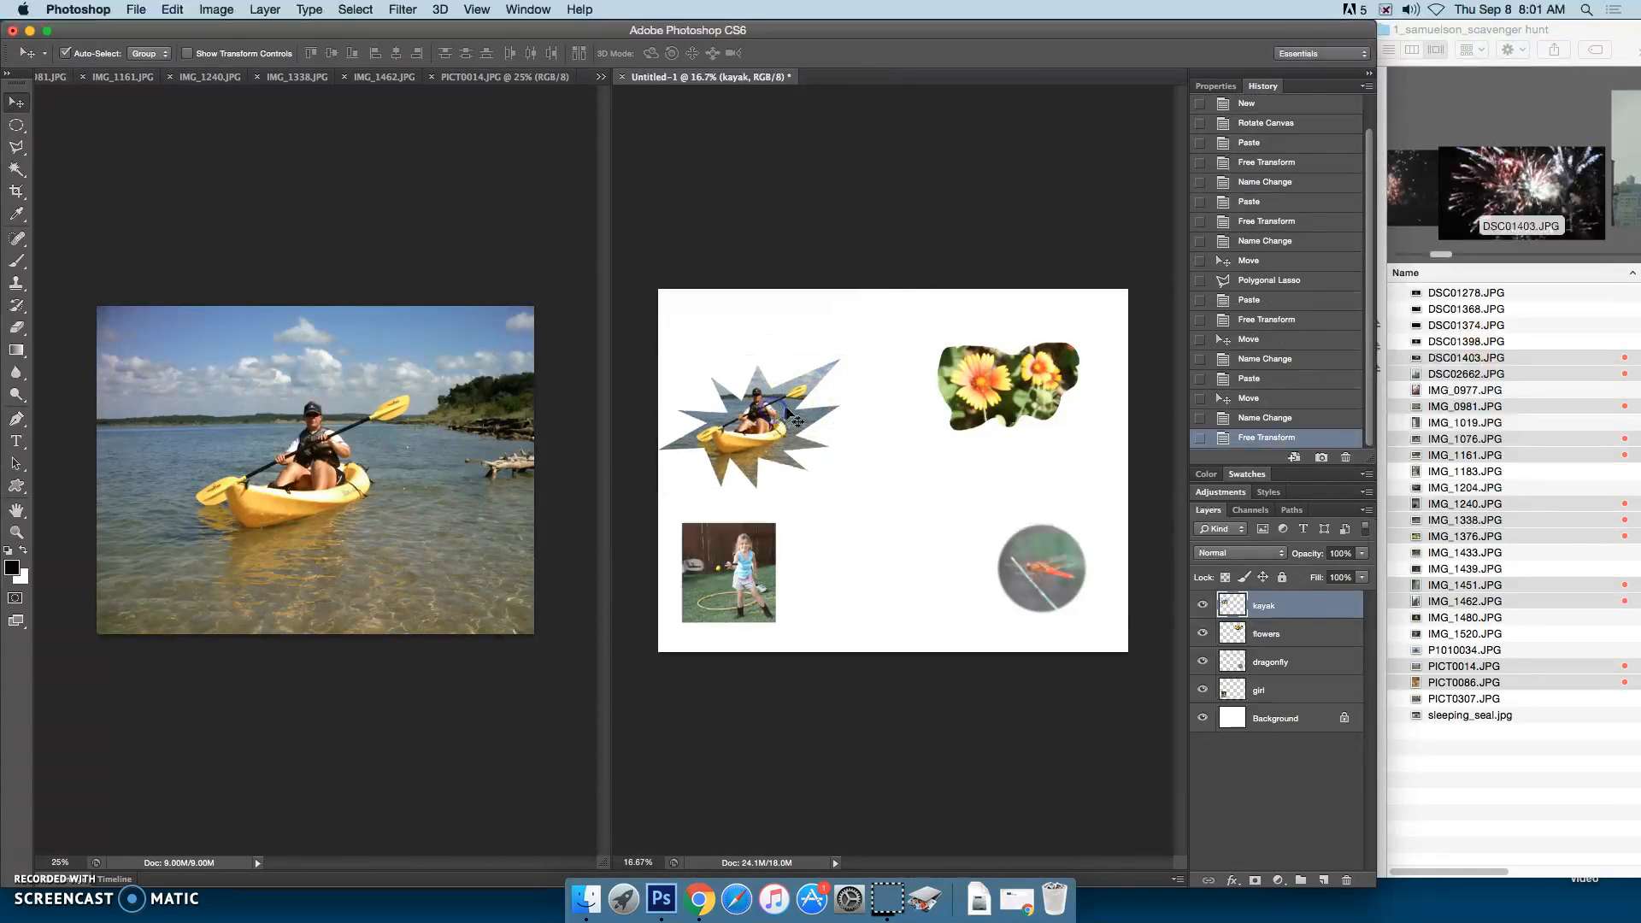
pyautogui.moveTo(778, 421); pyautogui.dragTo(911, 556)
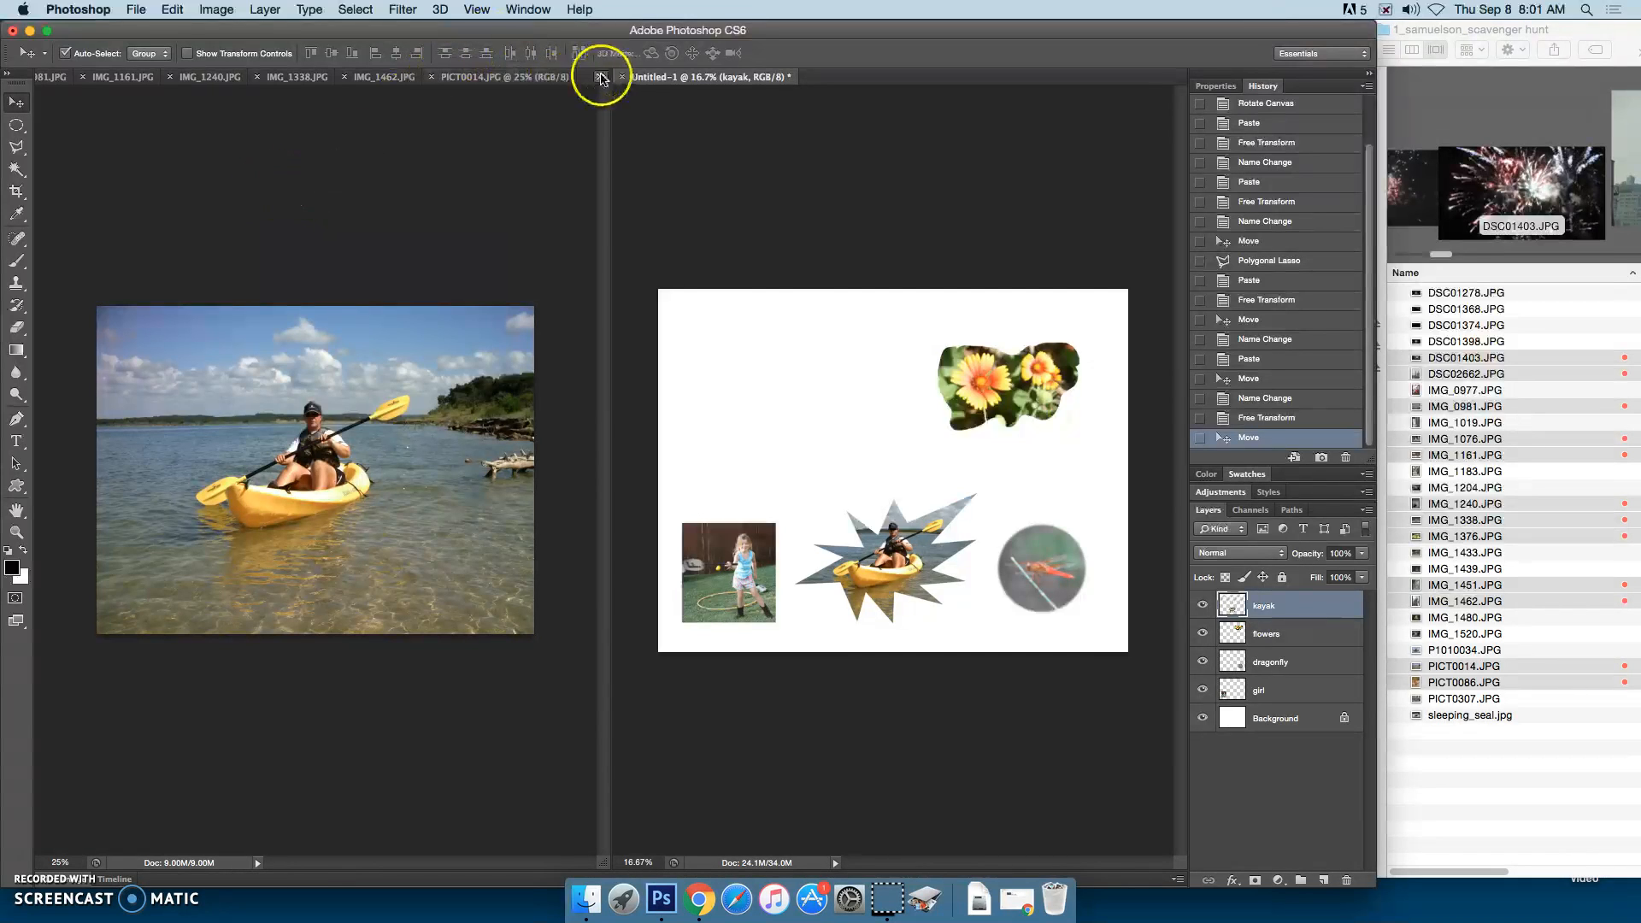
# Close PICT0014.JPG and choose the Magnetic Lasso tool for the tree photo IMG_1462.JPG.
pyautogui.click(483, 106)
pyautogui.click(431, 77)
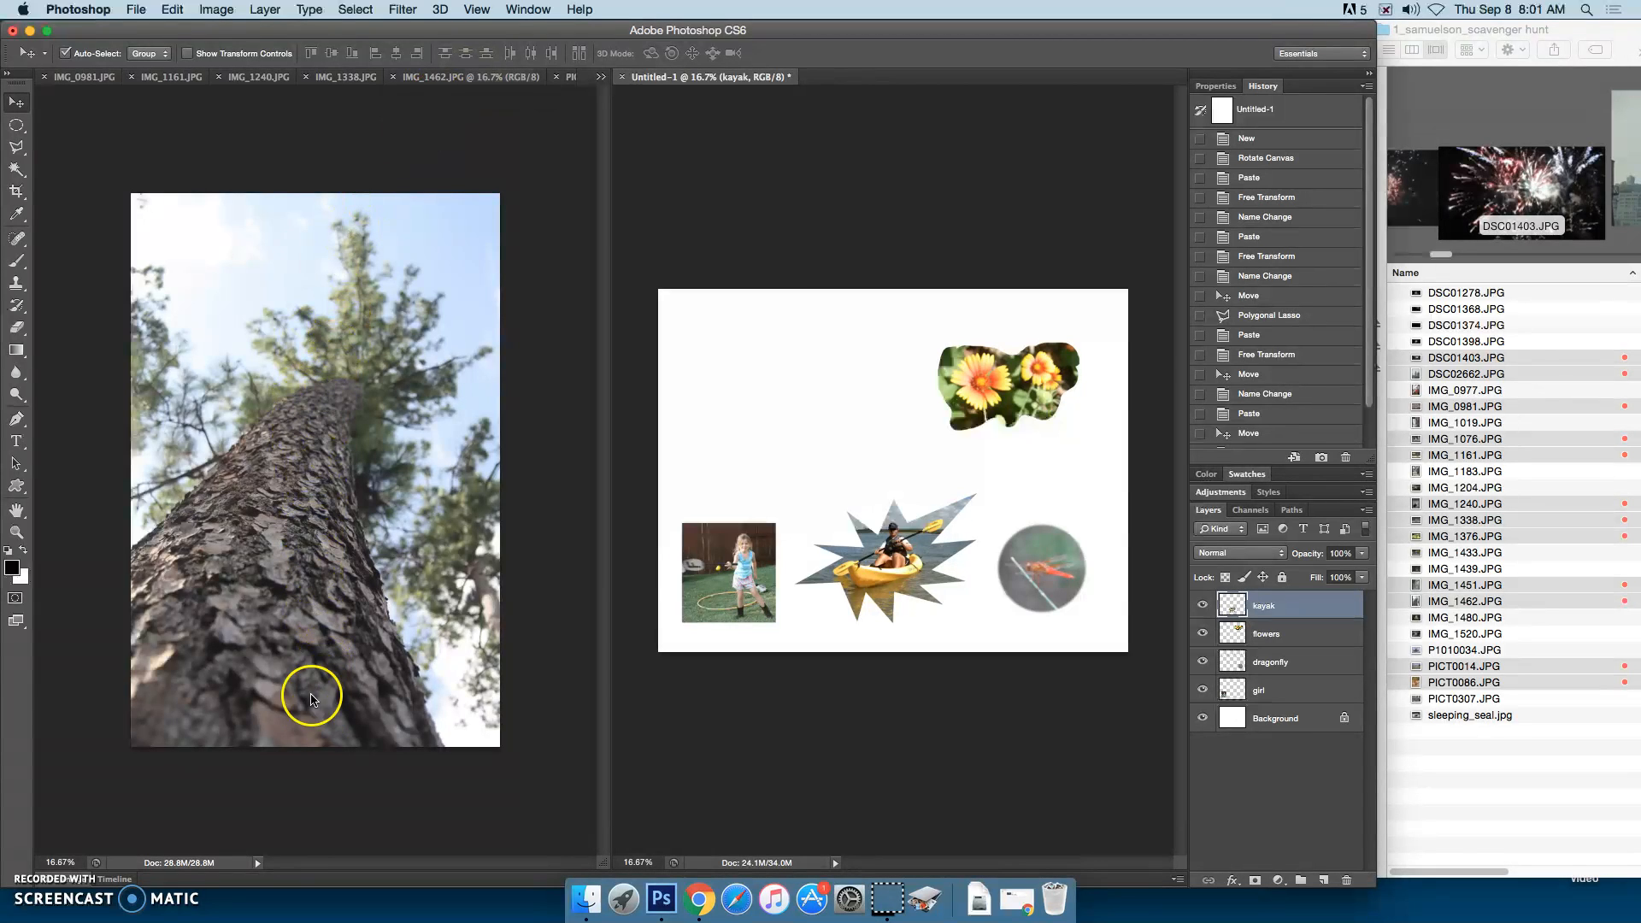
pyautogui.click(28, 151)
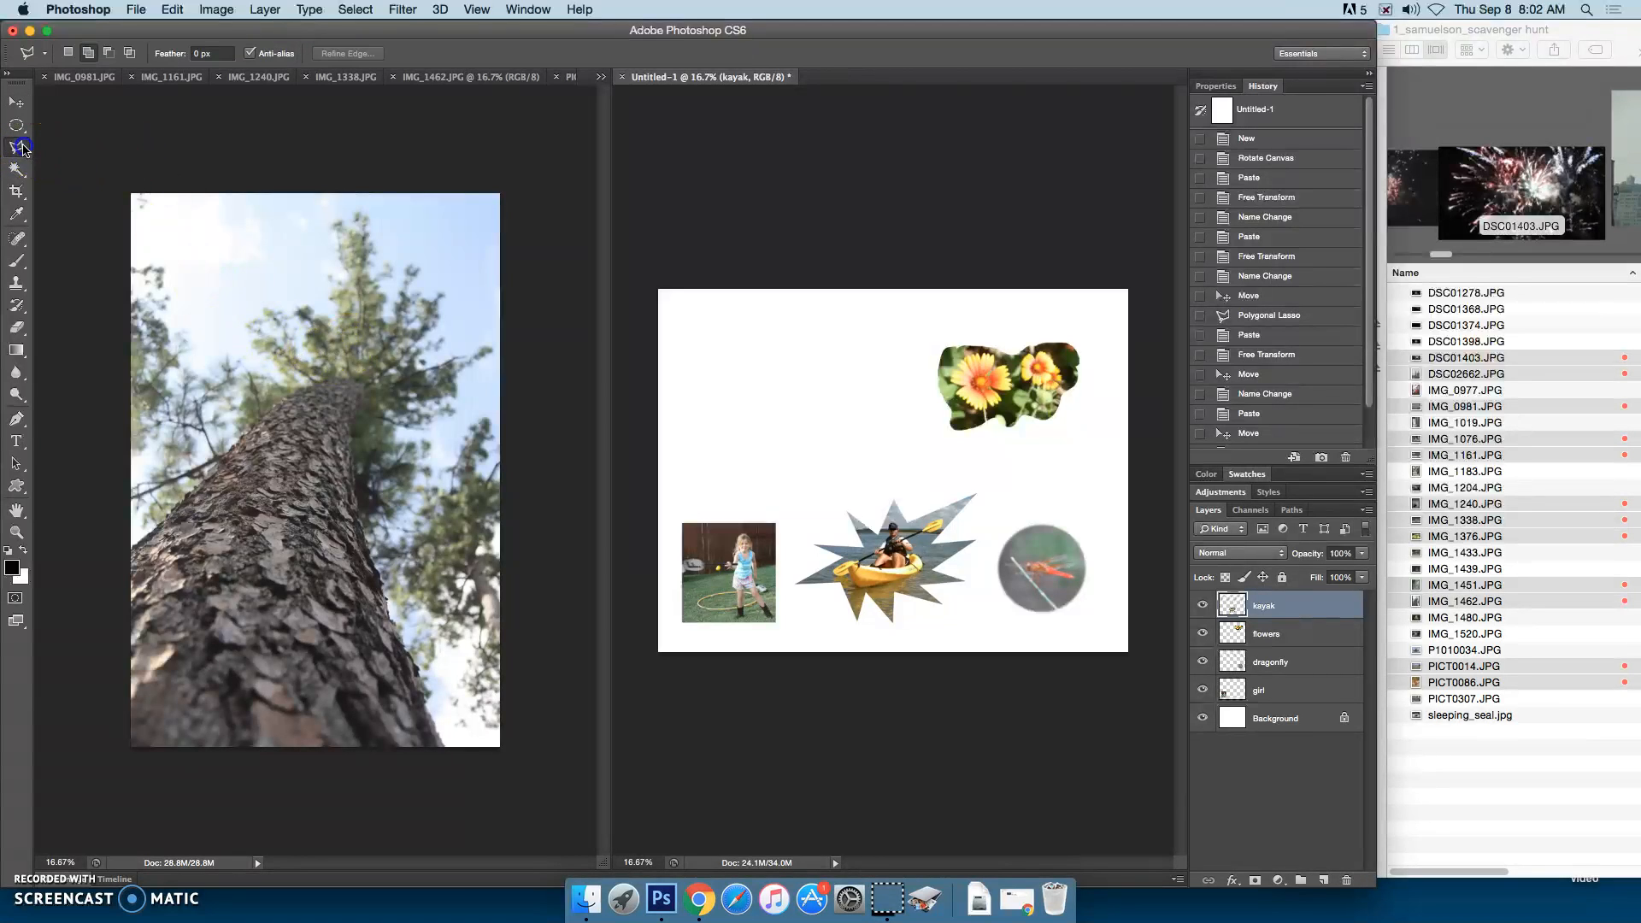
pyautogui.click(107, 176)
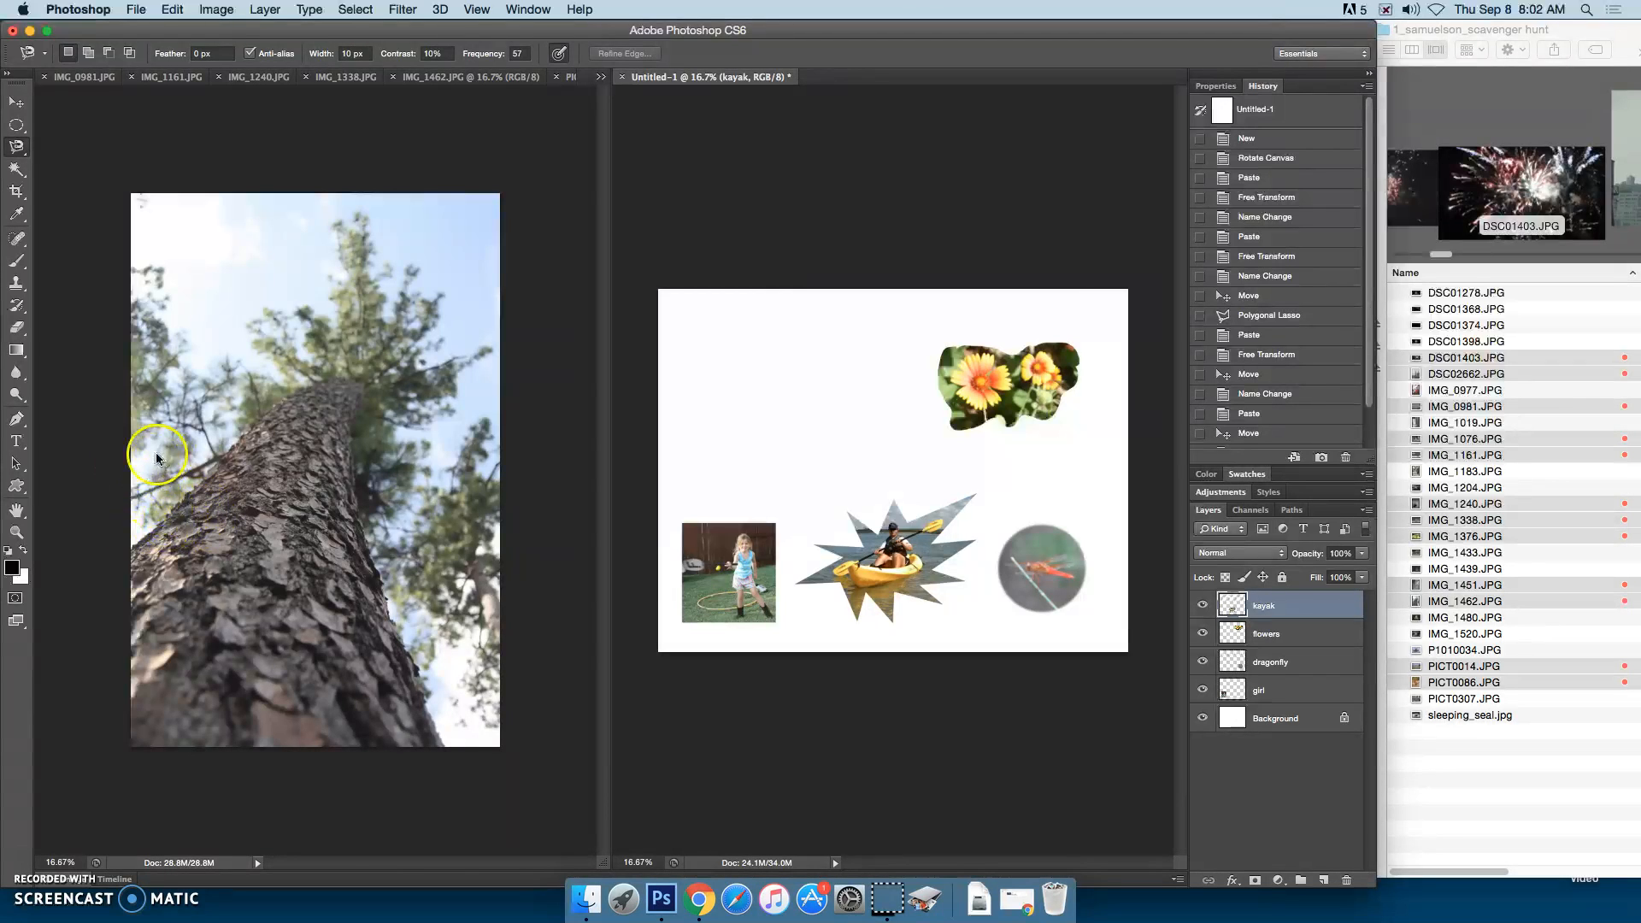
# Outline the trunk and crown of the tree in IMG_1462.JPG with the Magnetic Lasso, reverting the stray second lasso selection through the history.
pyautogui.click(134, 545)
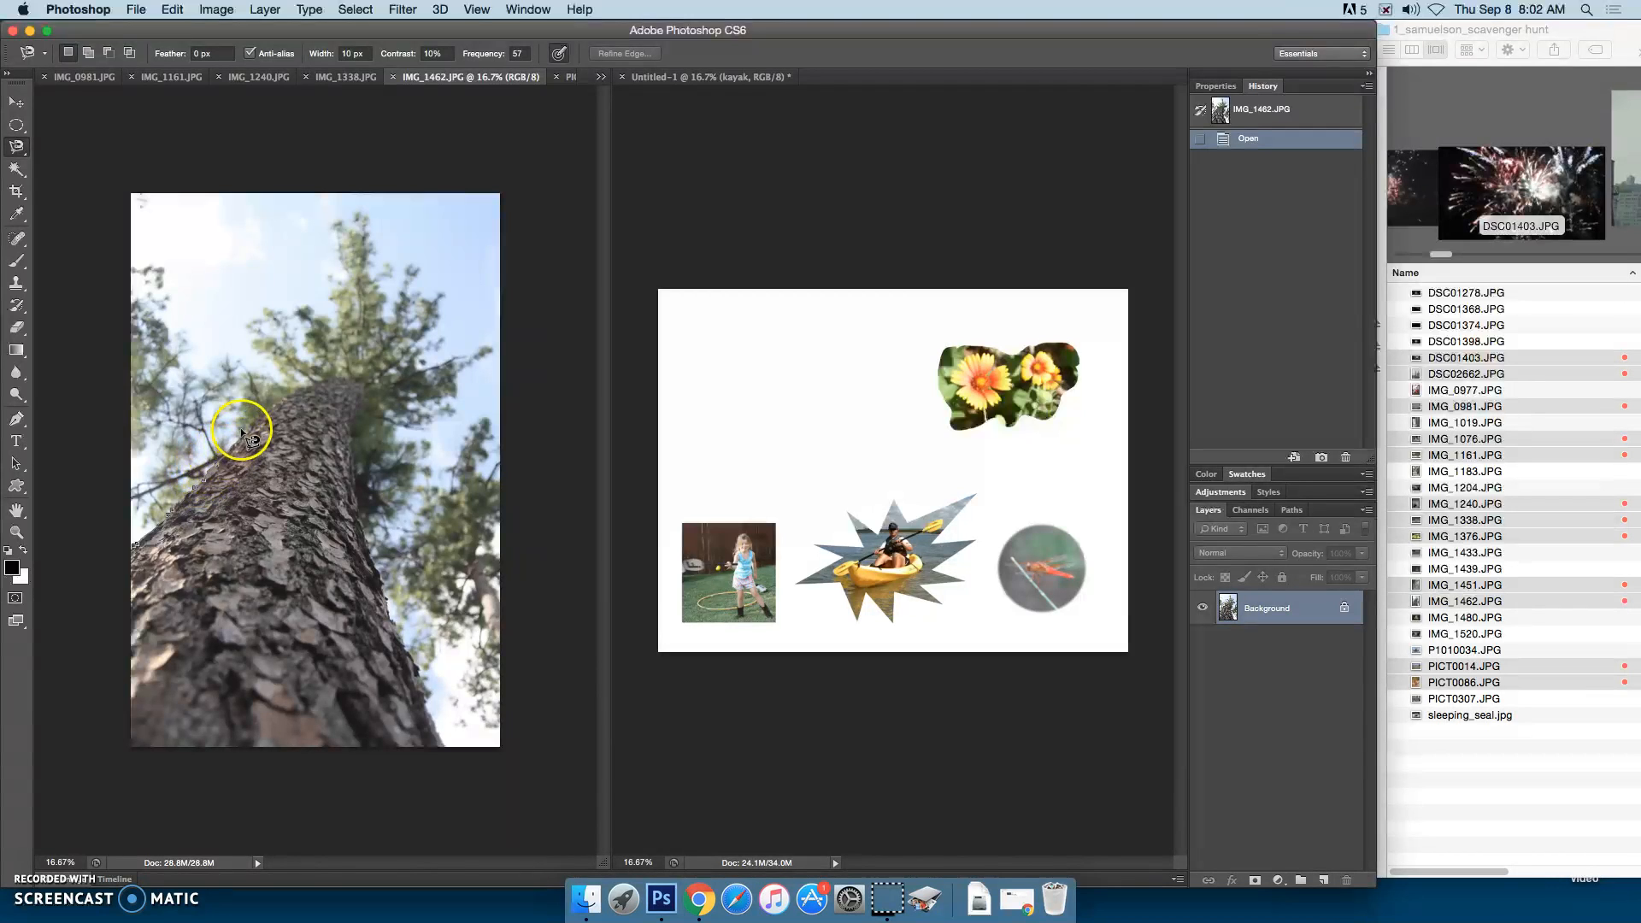
pyautogui.click(246, 369)
pyautogui.click(246, 325)
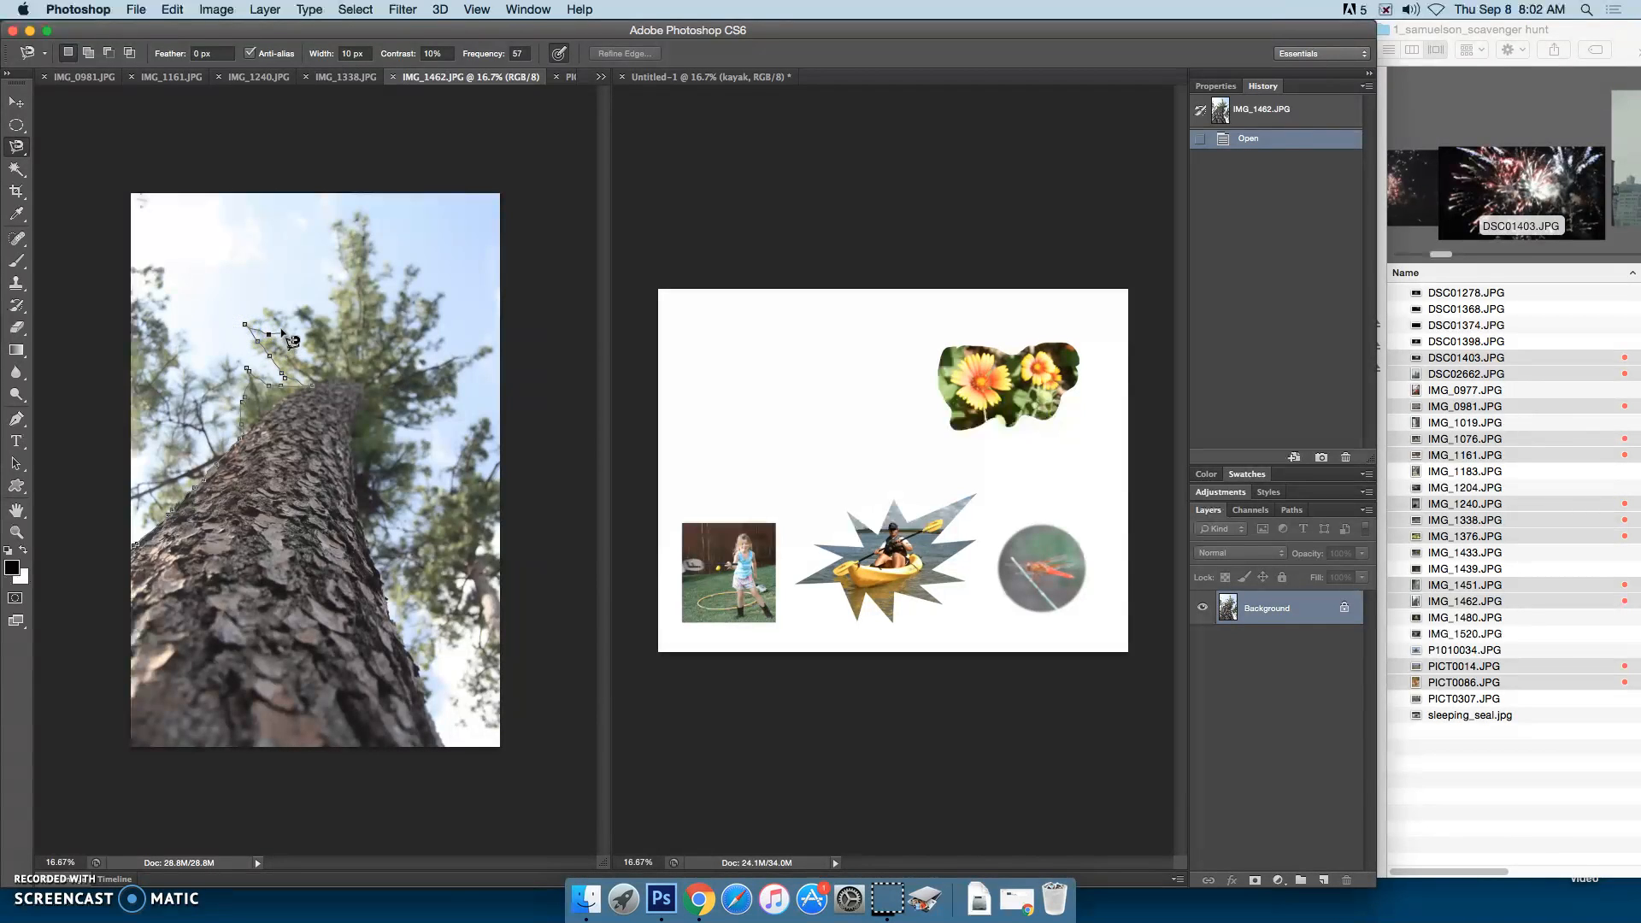
pyautogui.click(267, 309)
pyautogui.click(341, 289)
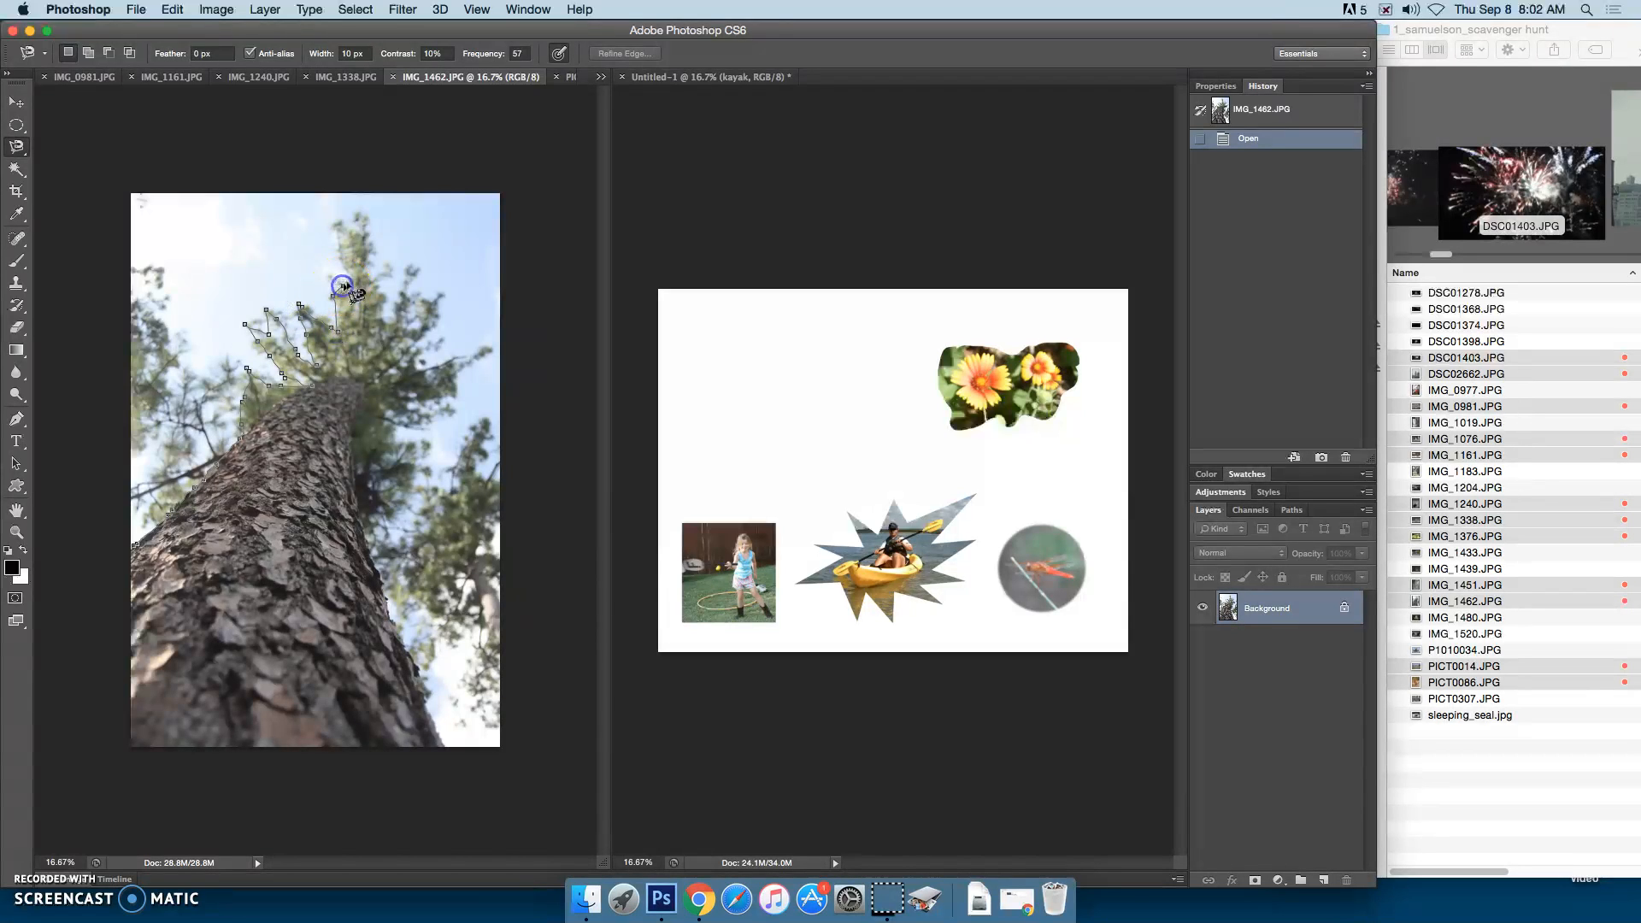
pyautogui.click(338, 233)
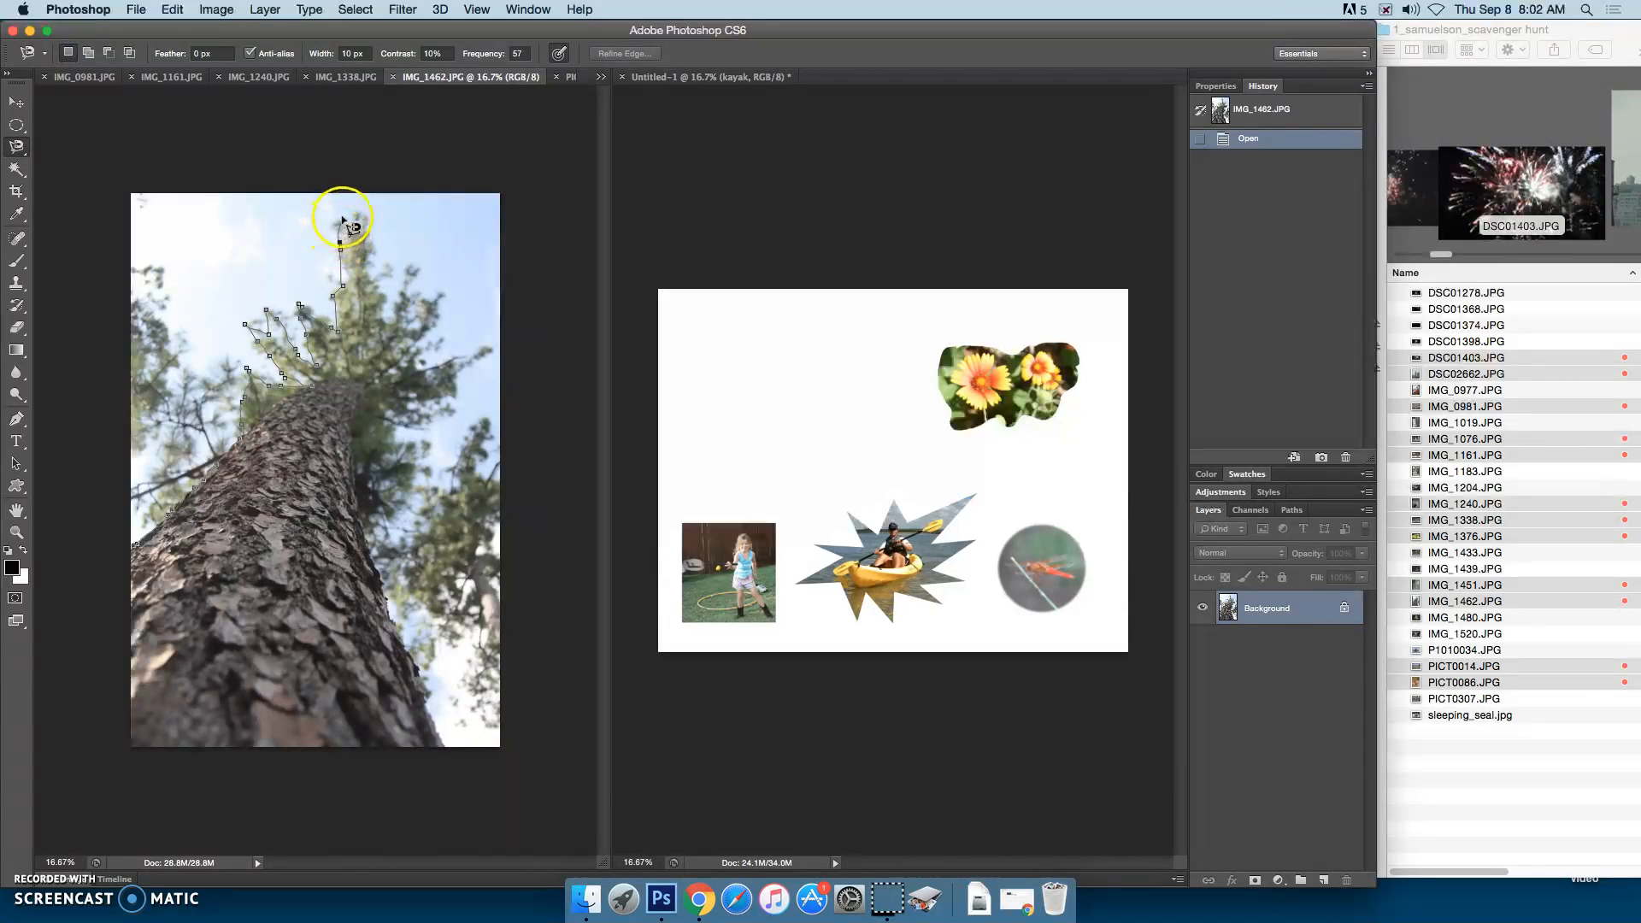
pyautogui.click(355, 233)
pyautogui.click(400, 298)
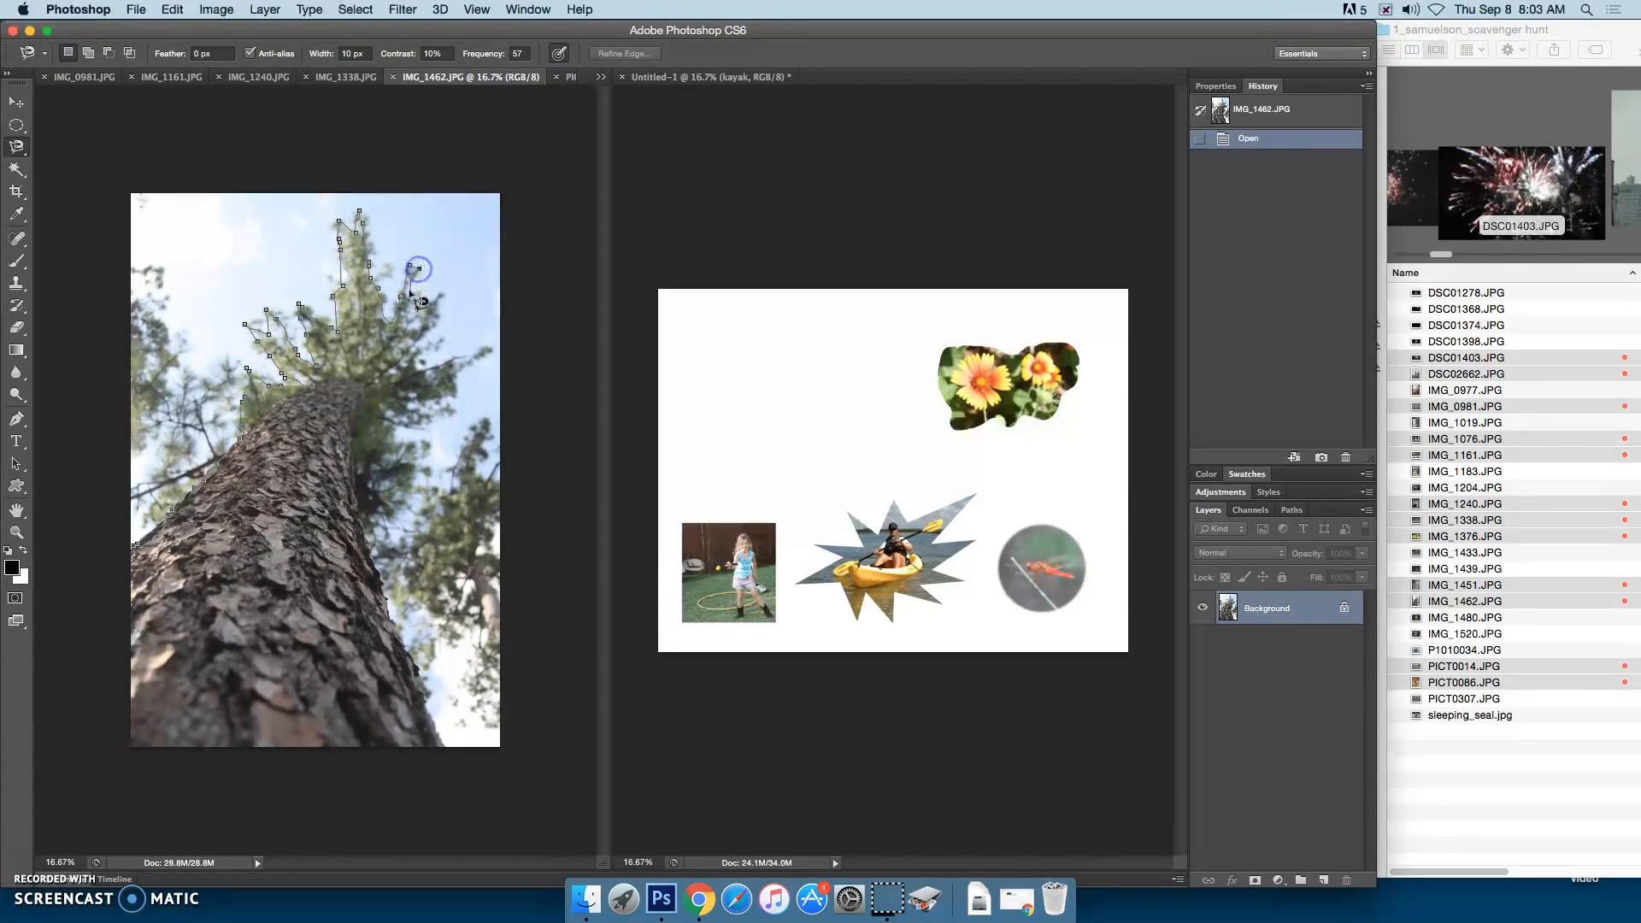
pyautogui.click(419, 292)
pyautogui.click(412, 351)
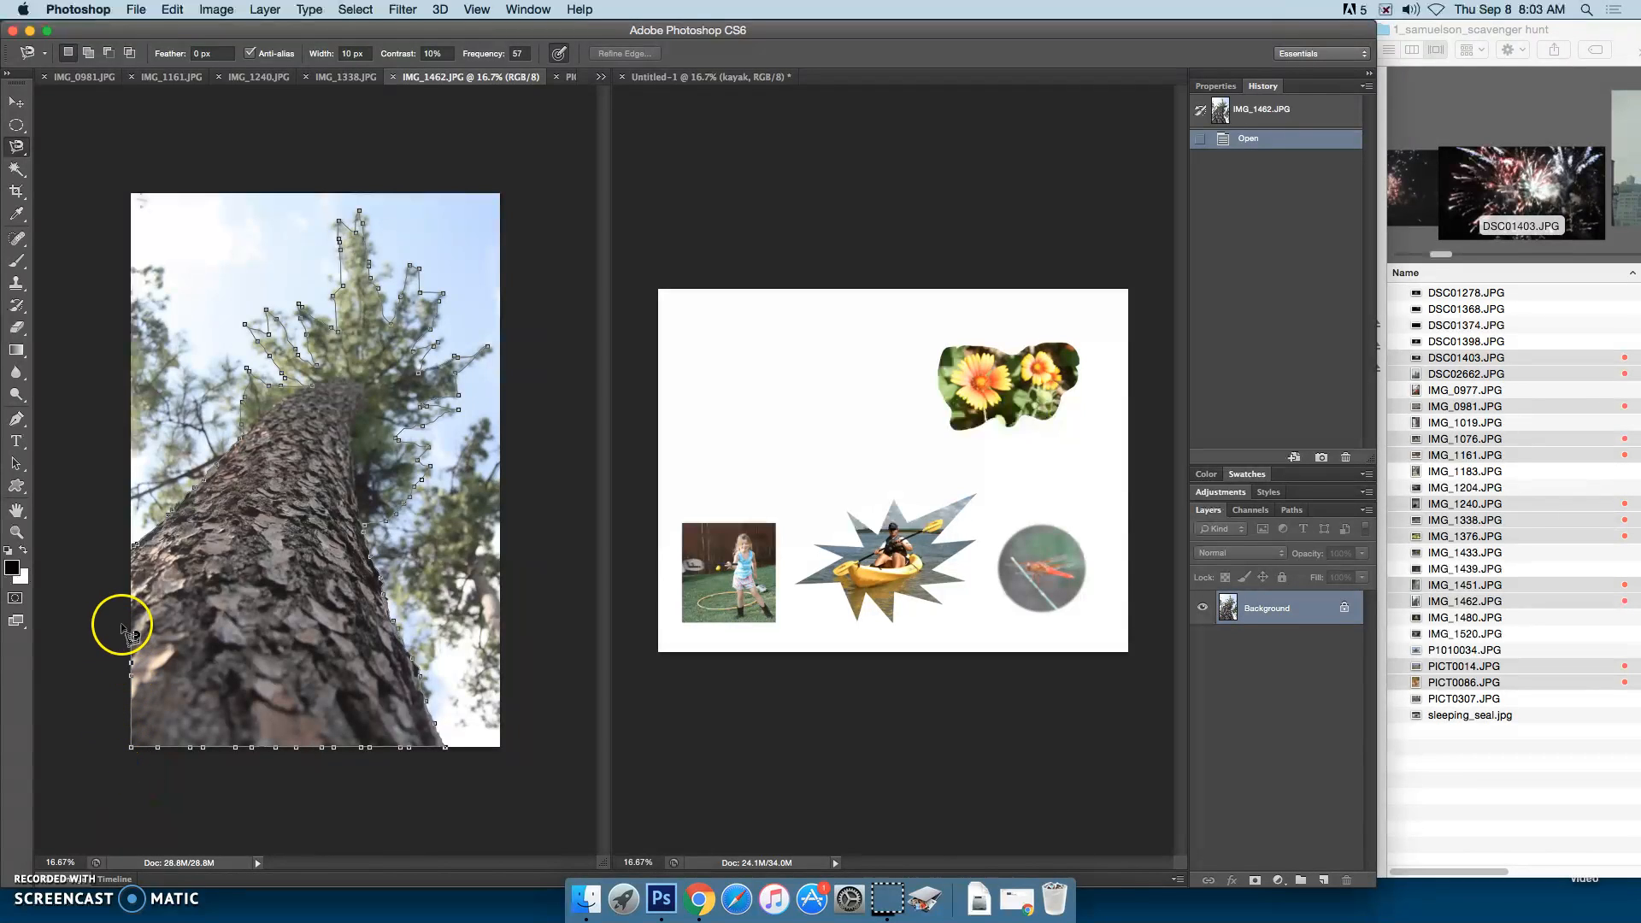
pyautogui.doubleClick(131, 547)
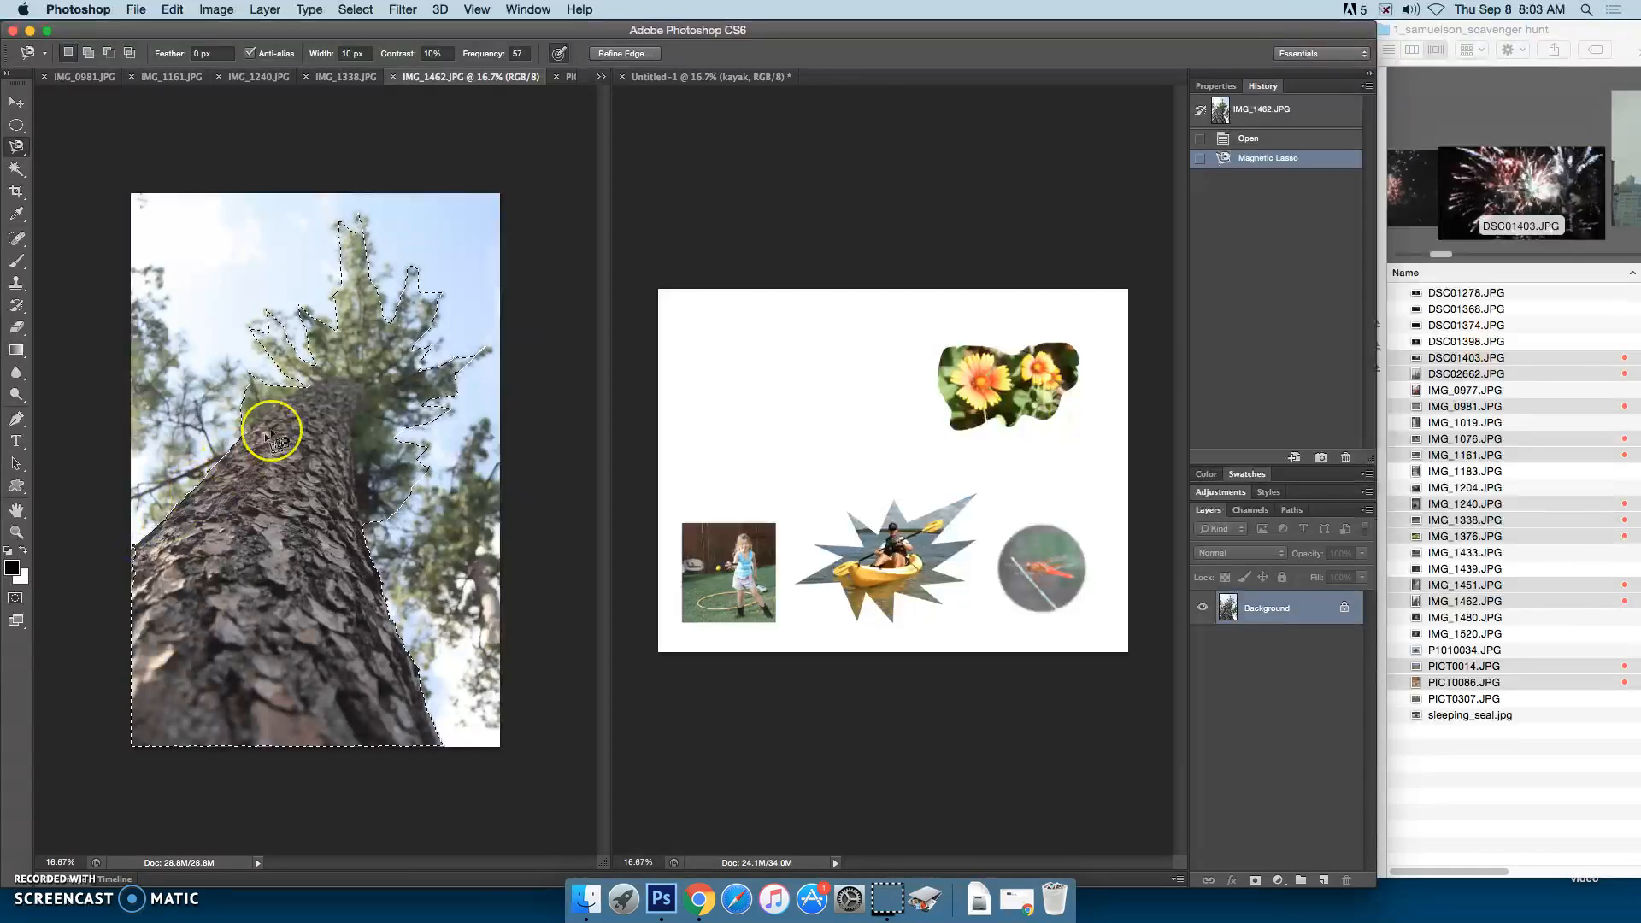
pyautogui.doubleClick(327, 578)
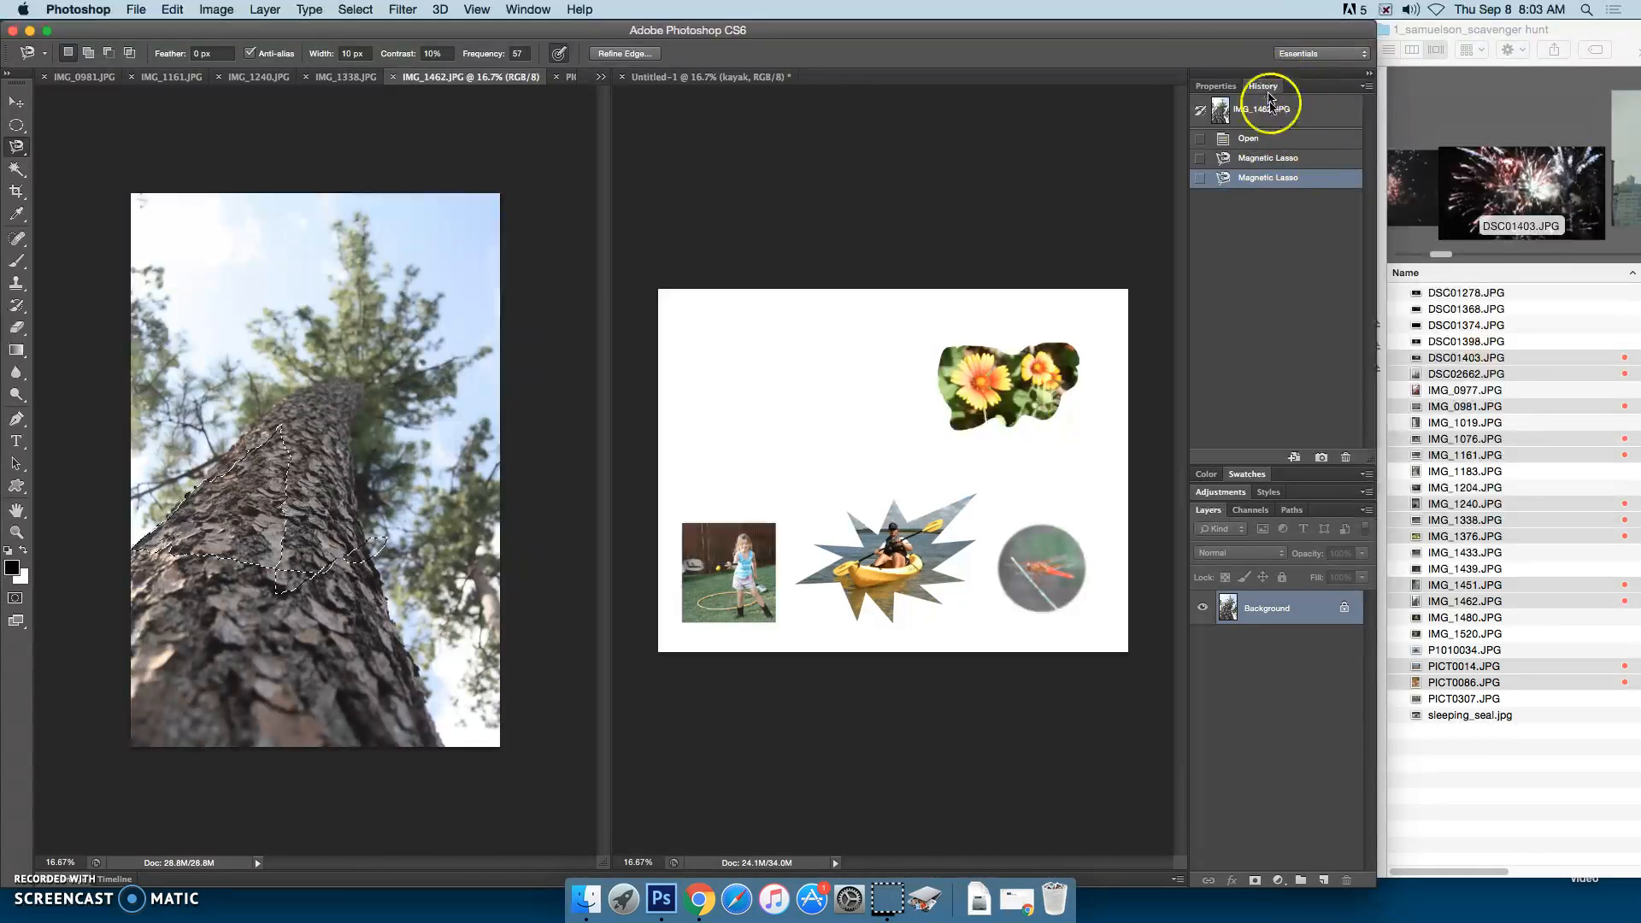
pyautogui.click(1288, 160)
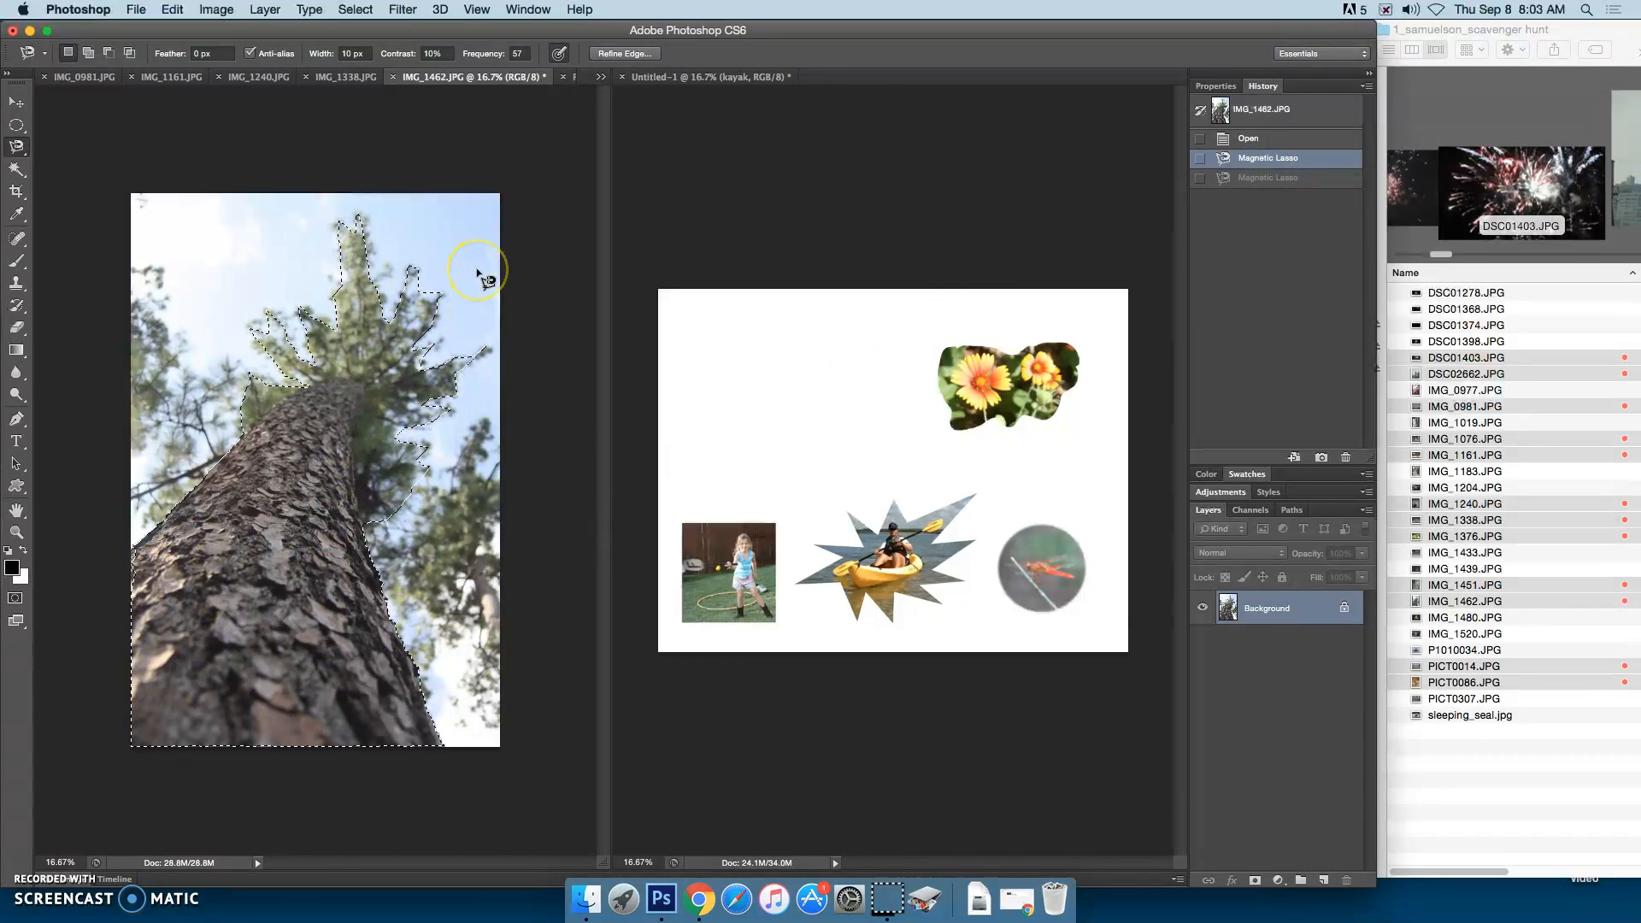
# Paste the selected tree from IMG_1462.JPG into the Untitled-1 page.
pyautogui.click(426, 294)
pyautogui.click(720, 288)
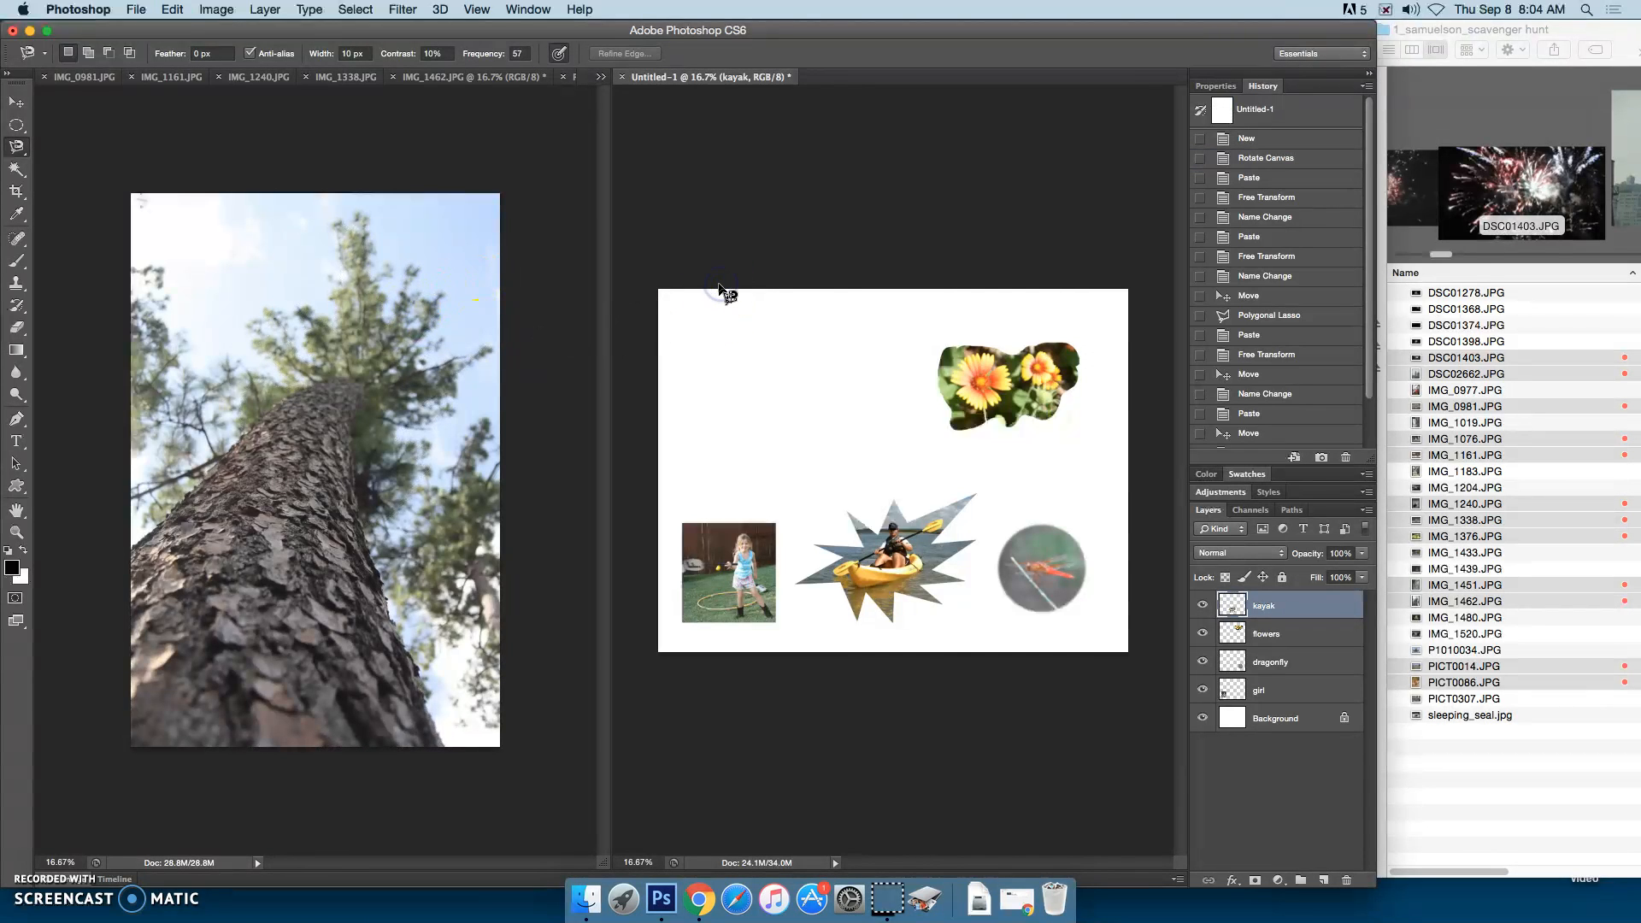
pyautogui.press('super+v')
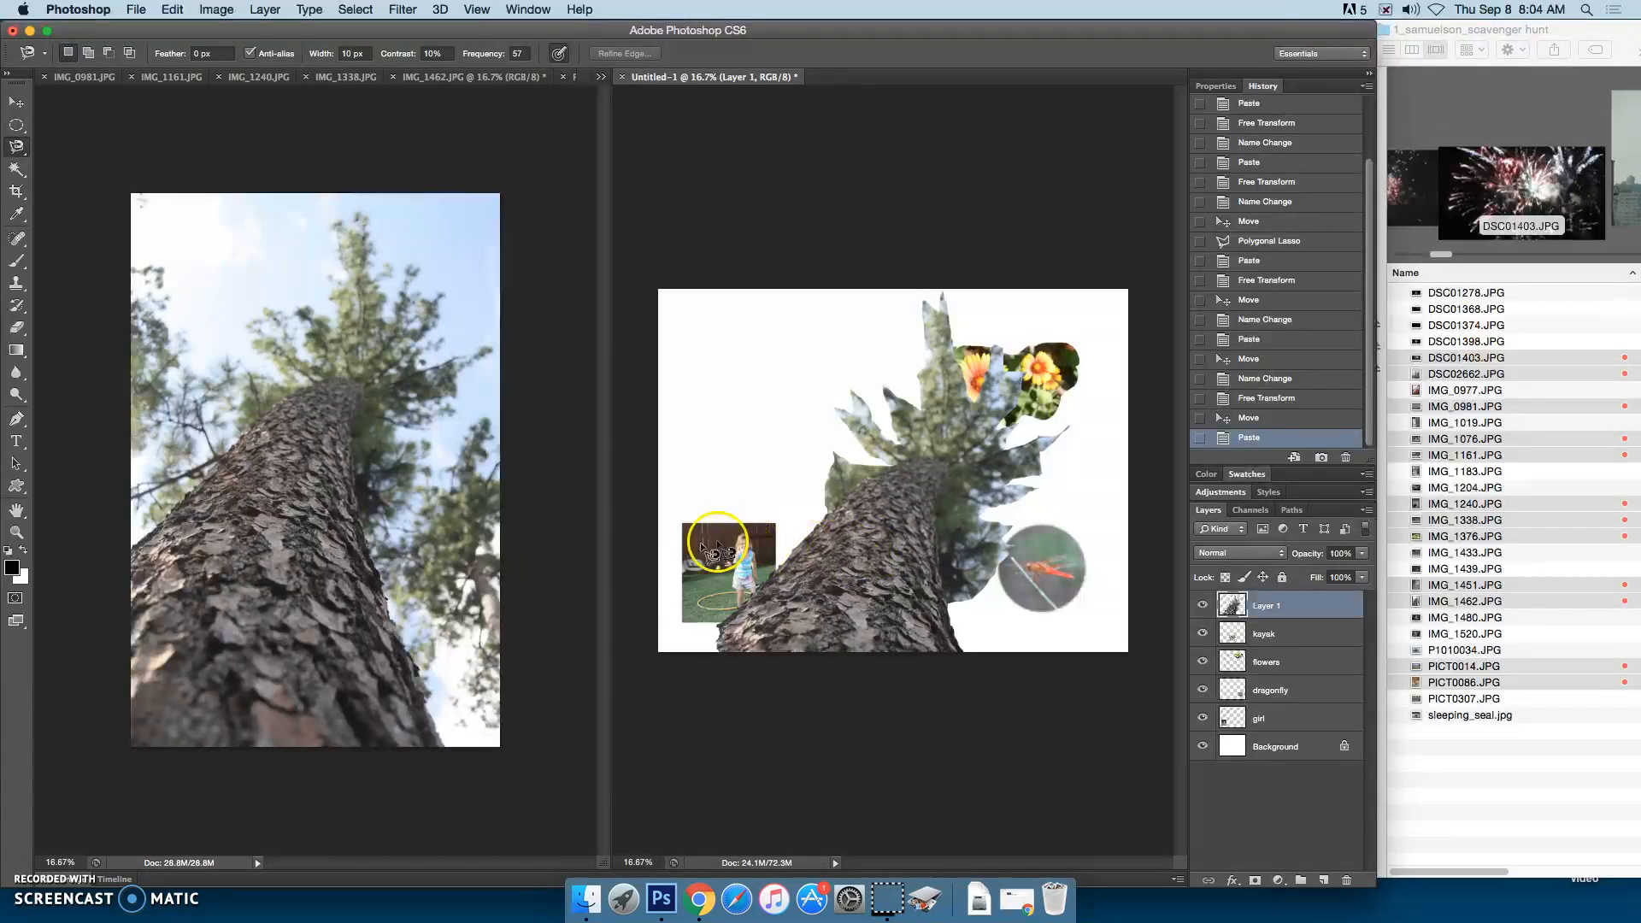
# Move the girl photo up over the flowers and shift the pasted tree to the page's lower-left corner.
pyautogui.click(16, 101)
pyautogui.moveTo(740, 537); pyautogui.dragTo(1054, 356)
pyautogui.moveTo(923, 517); pyautogui.dragTo(763, 578)
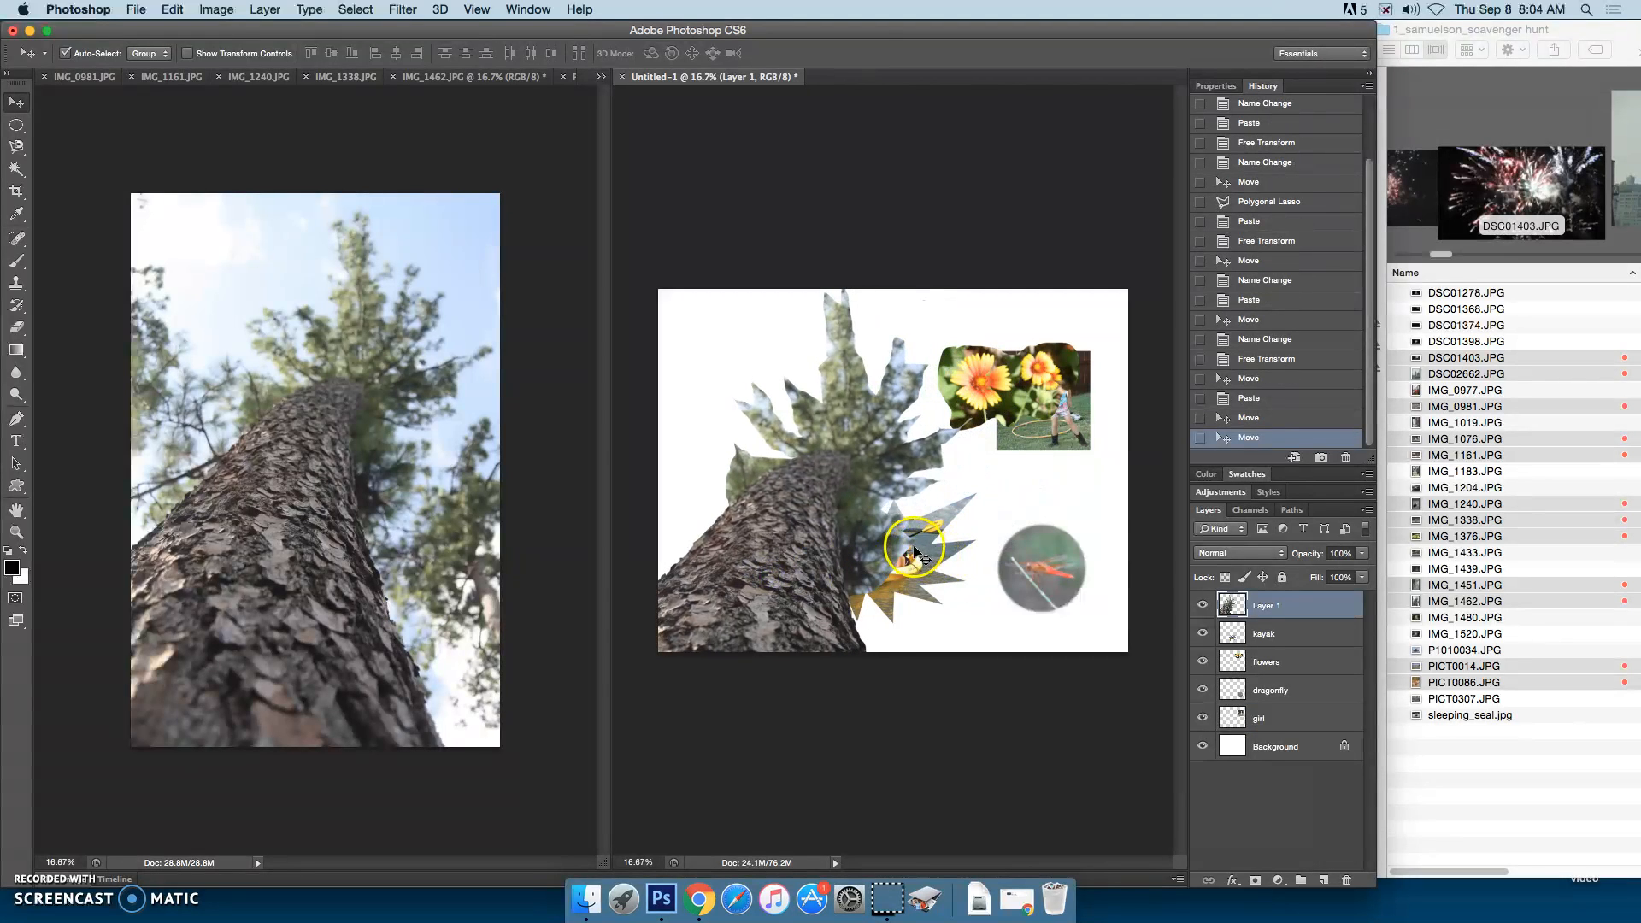
# Scale the tree to about 67% with Free Transform, fit it to the page height along the left edge, and move the kayak clear of the trunk.
pyautogui.press('super+t')
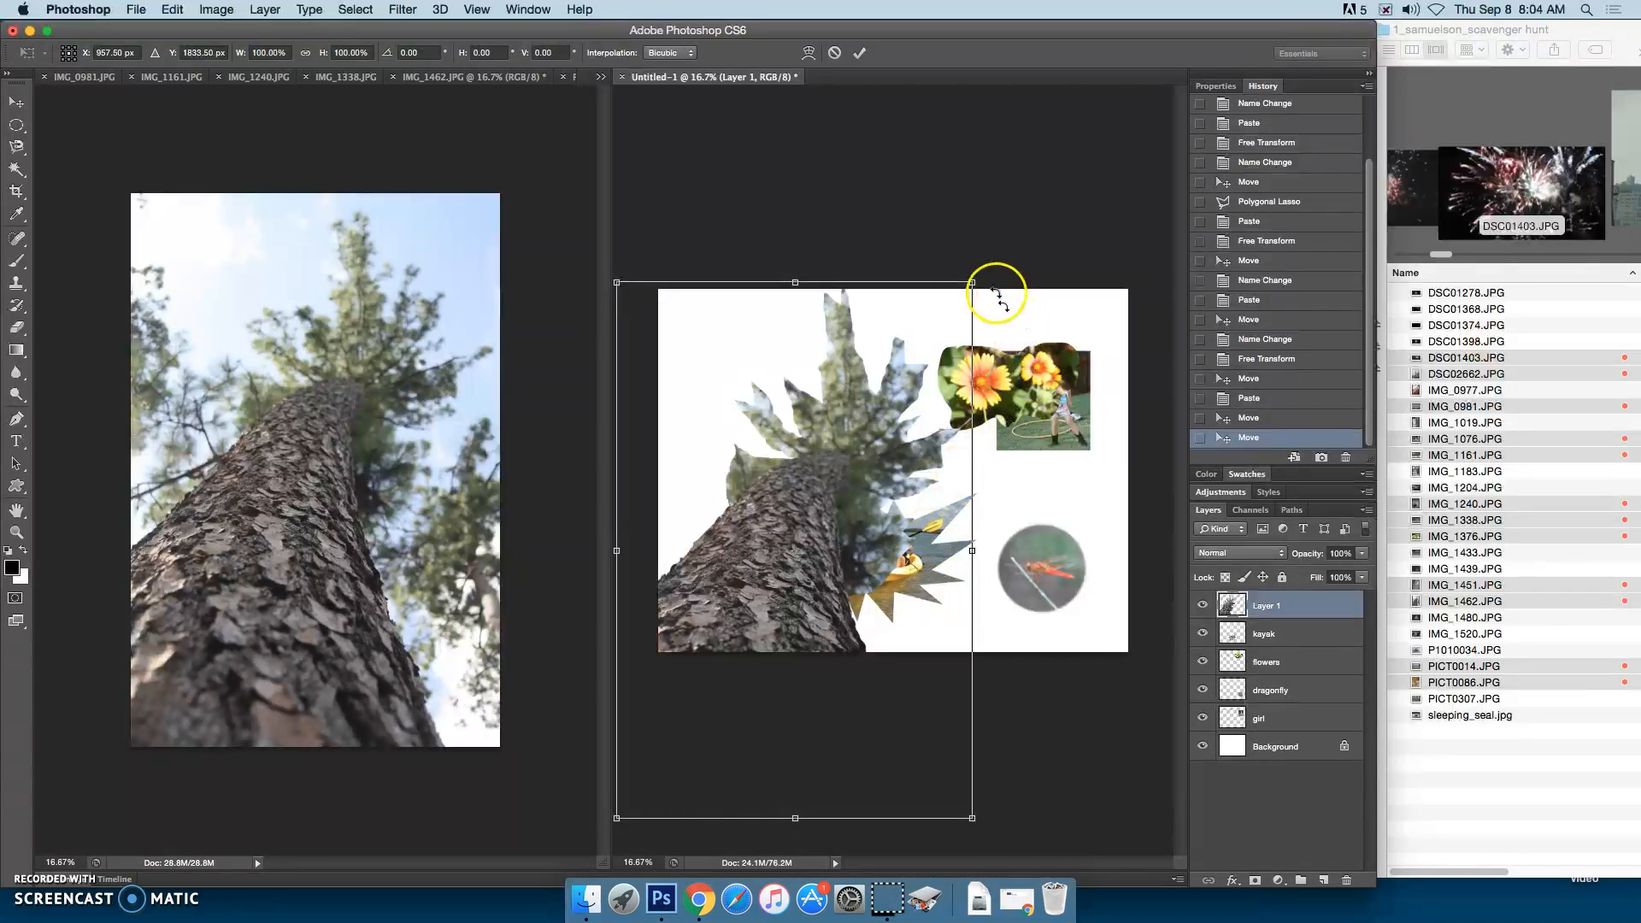
pyautogui.moveTo(978, 299); pyautogui.dragTo(855, 458)
pyautogui.moveTo(759, 608); pyautogui.dragTo(785, 487)
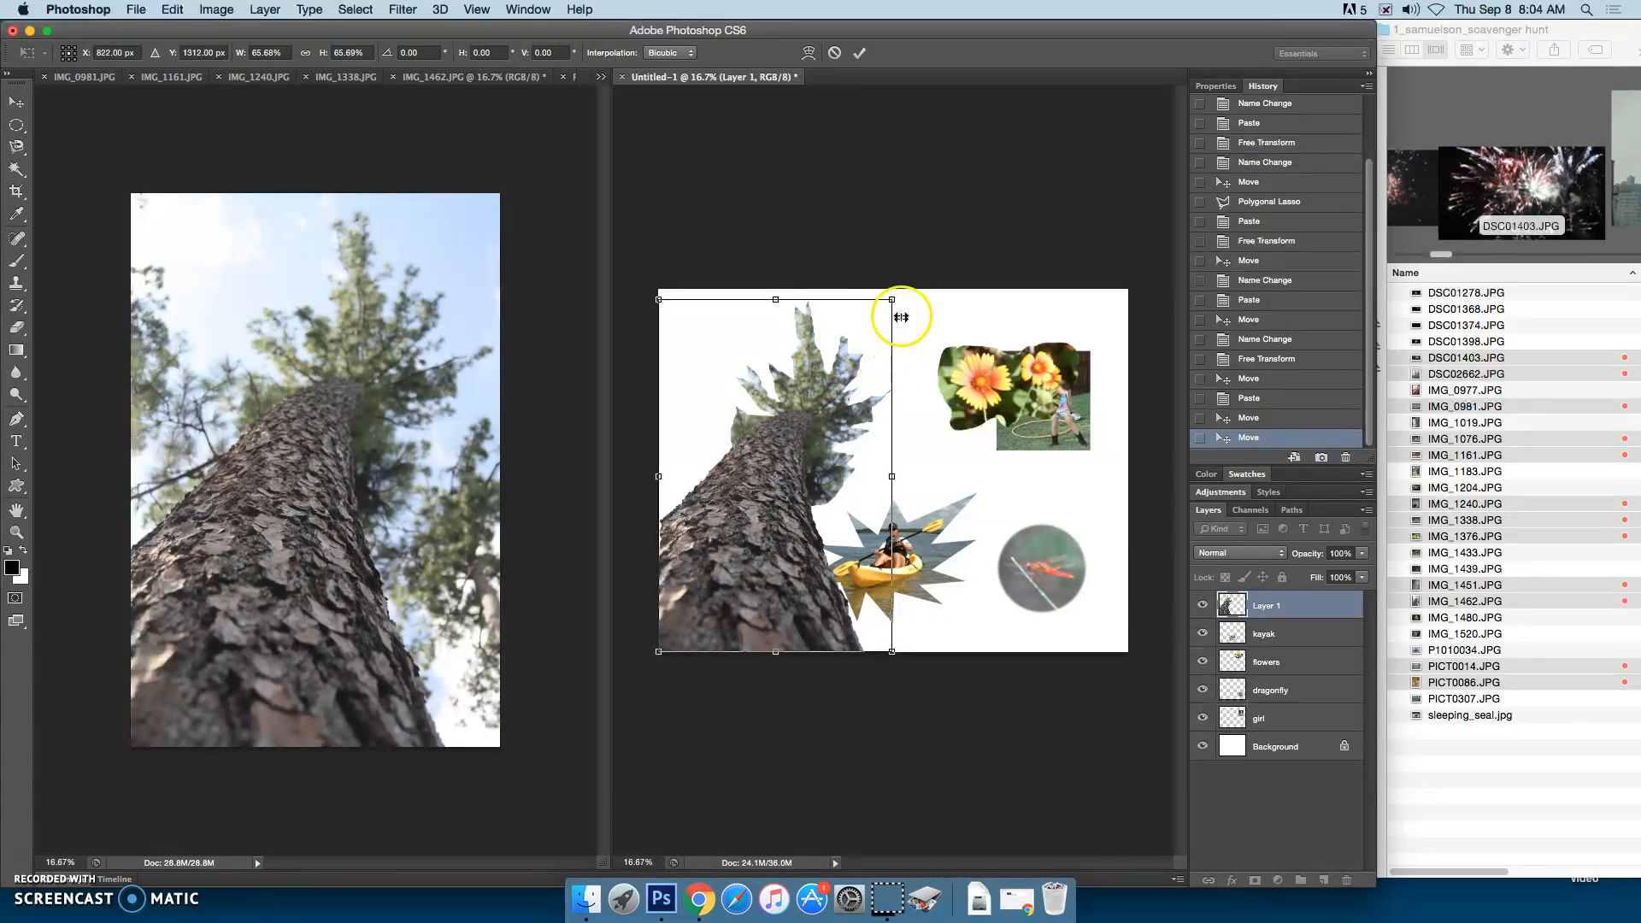
pyautogui.moveTo(893, 299); pyautogui.dragTo(894, 293)
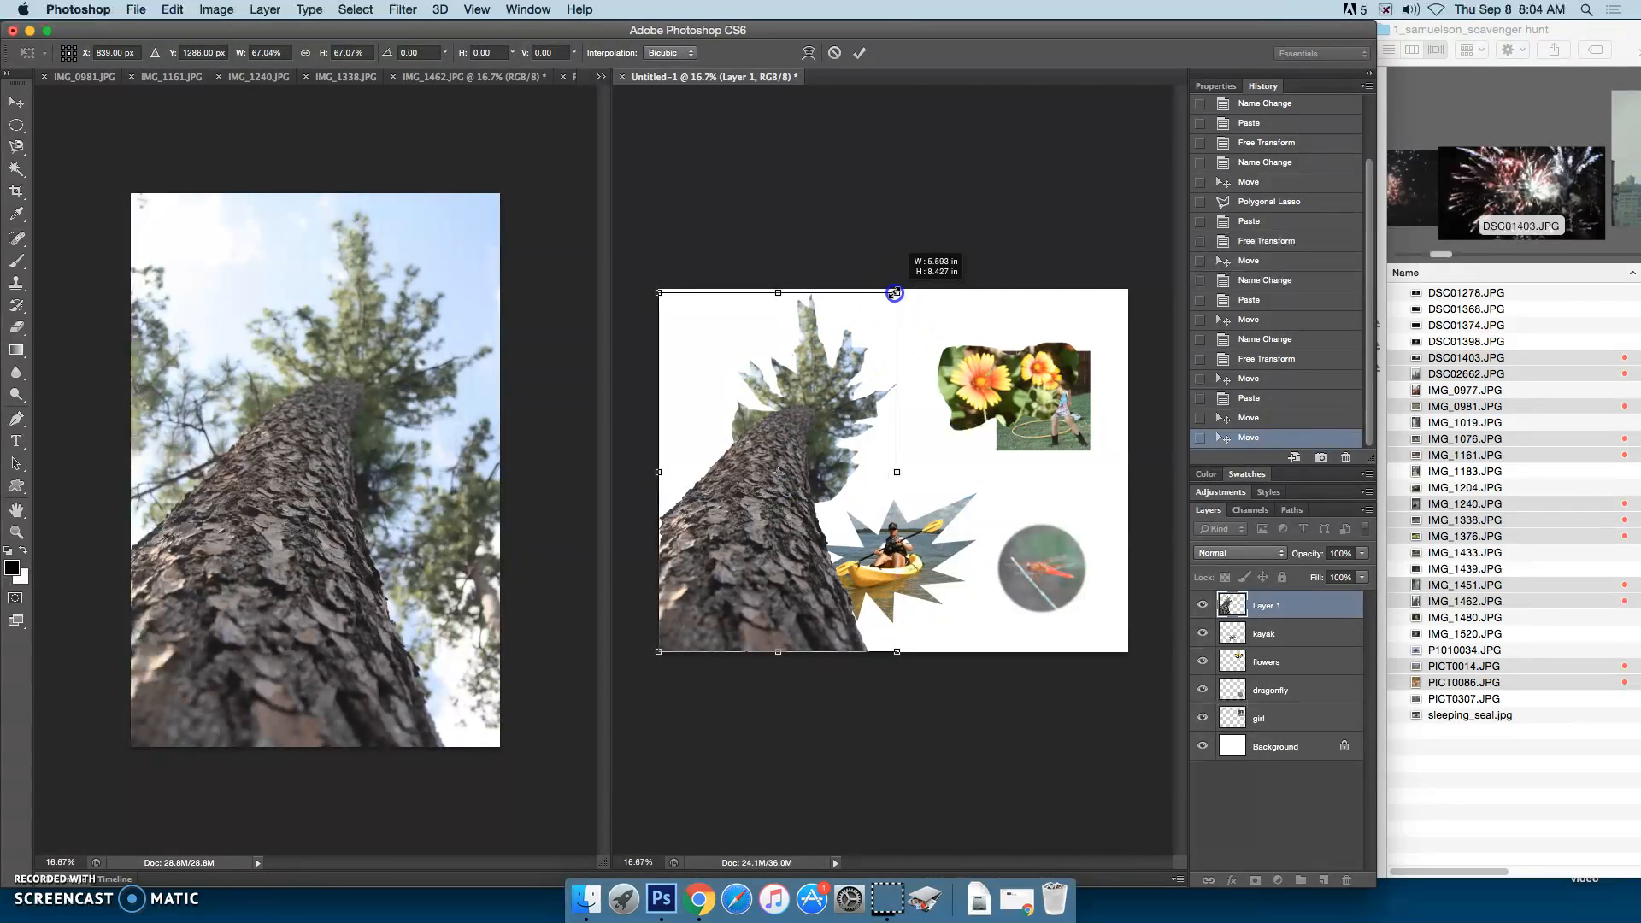
pyautogui.doubleClick(802, 463)
pyautogui.moveTo(888, 575); pyautogui.dragTo(925, 541)
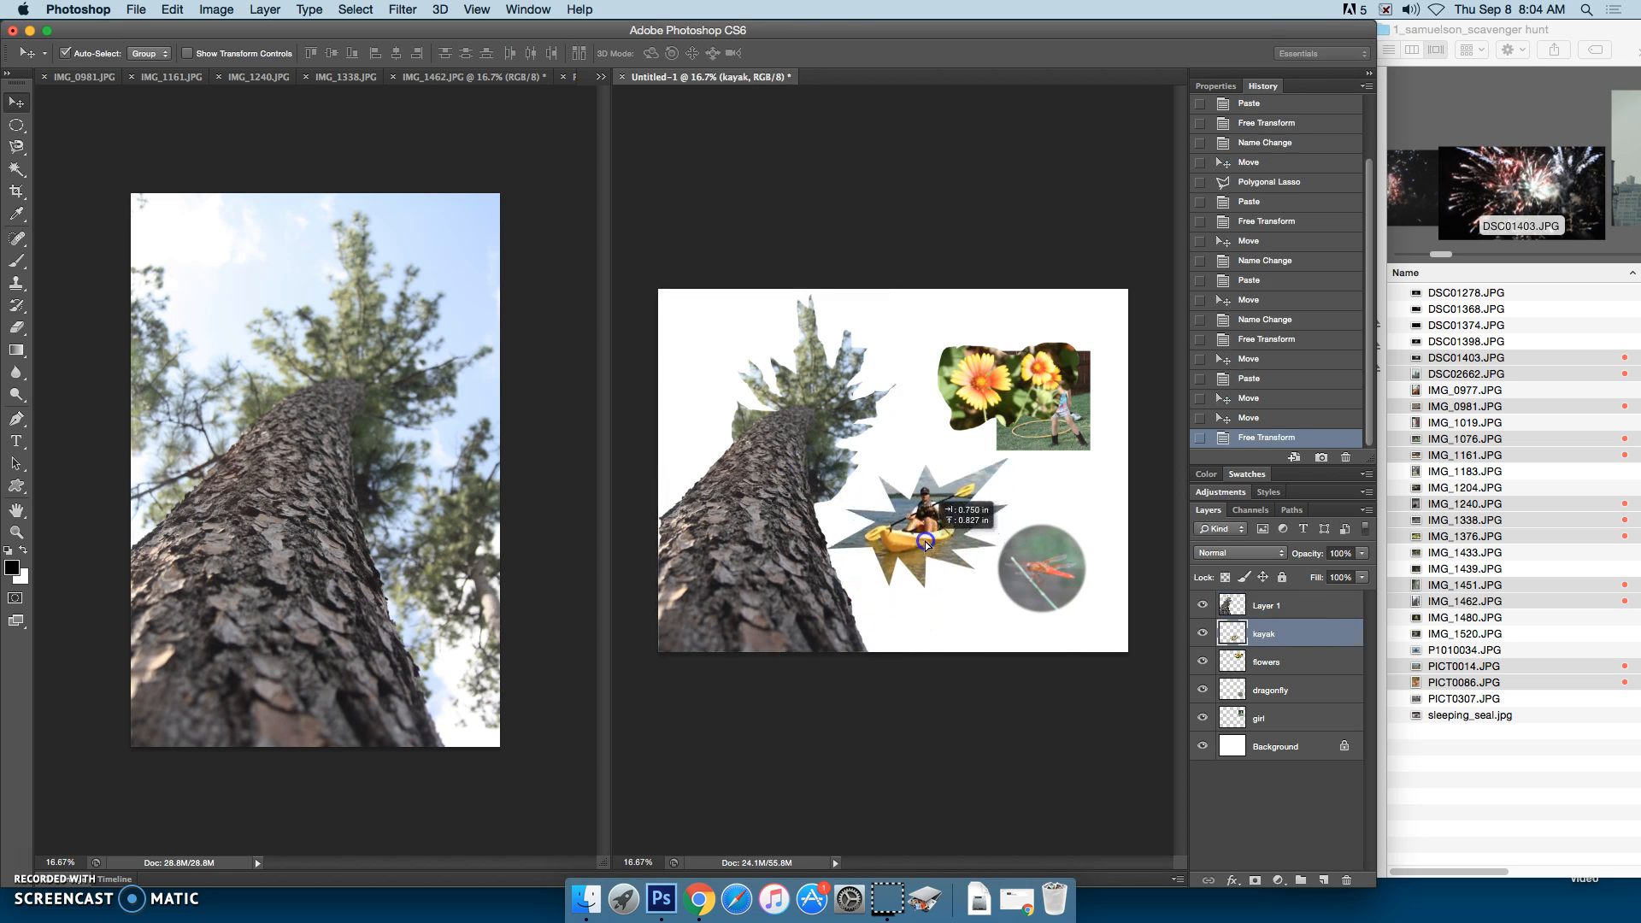
# Rename the pasted tree layer as tree and move it down the layer order to directly above the Background.
pyautogui.doubleClick(1273, 605)
pyautogui.write('tree')
pyautogui.press('Return')
pyautogui.moveTo(1318, 622); pyautogui.dragTo(1294, 716)
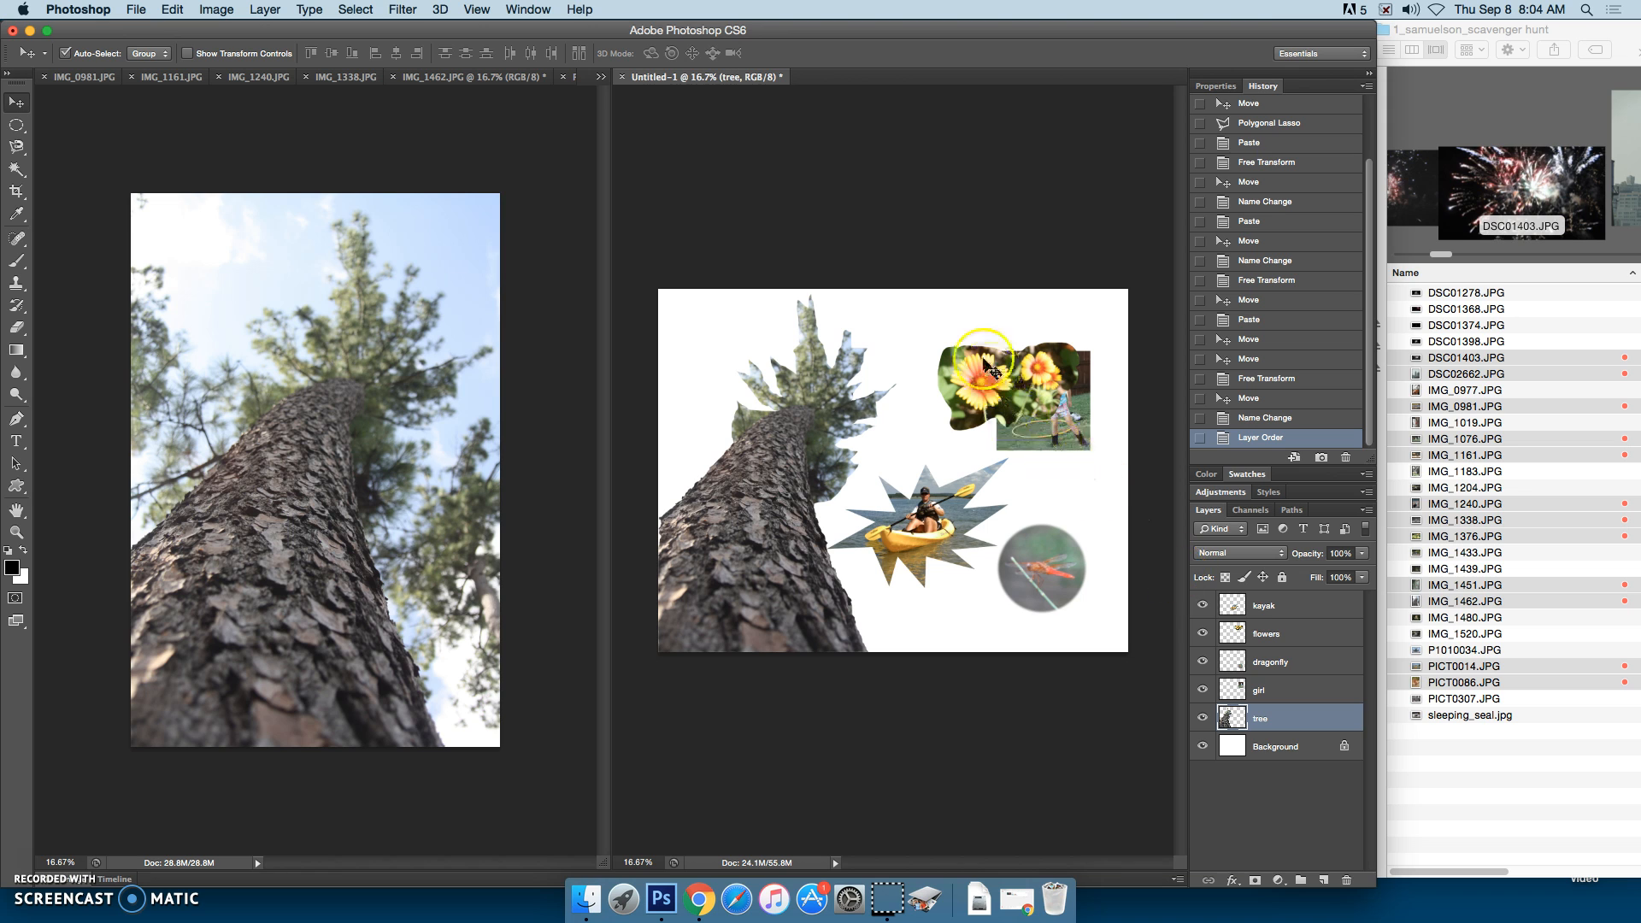
# Move the flowers to the page's upper-left area, overlapping the edge of the tree's crown.
pyautogui.moveTo(983, 367); pyautogui.dragTo(699, 358)
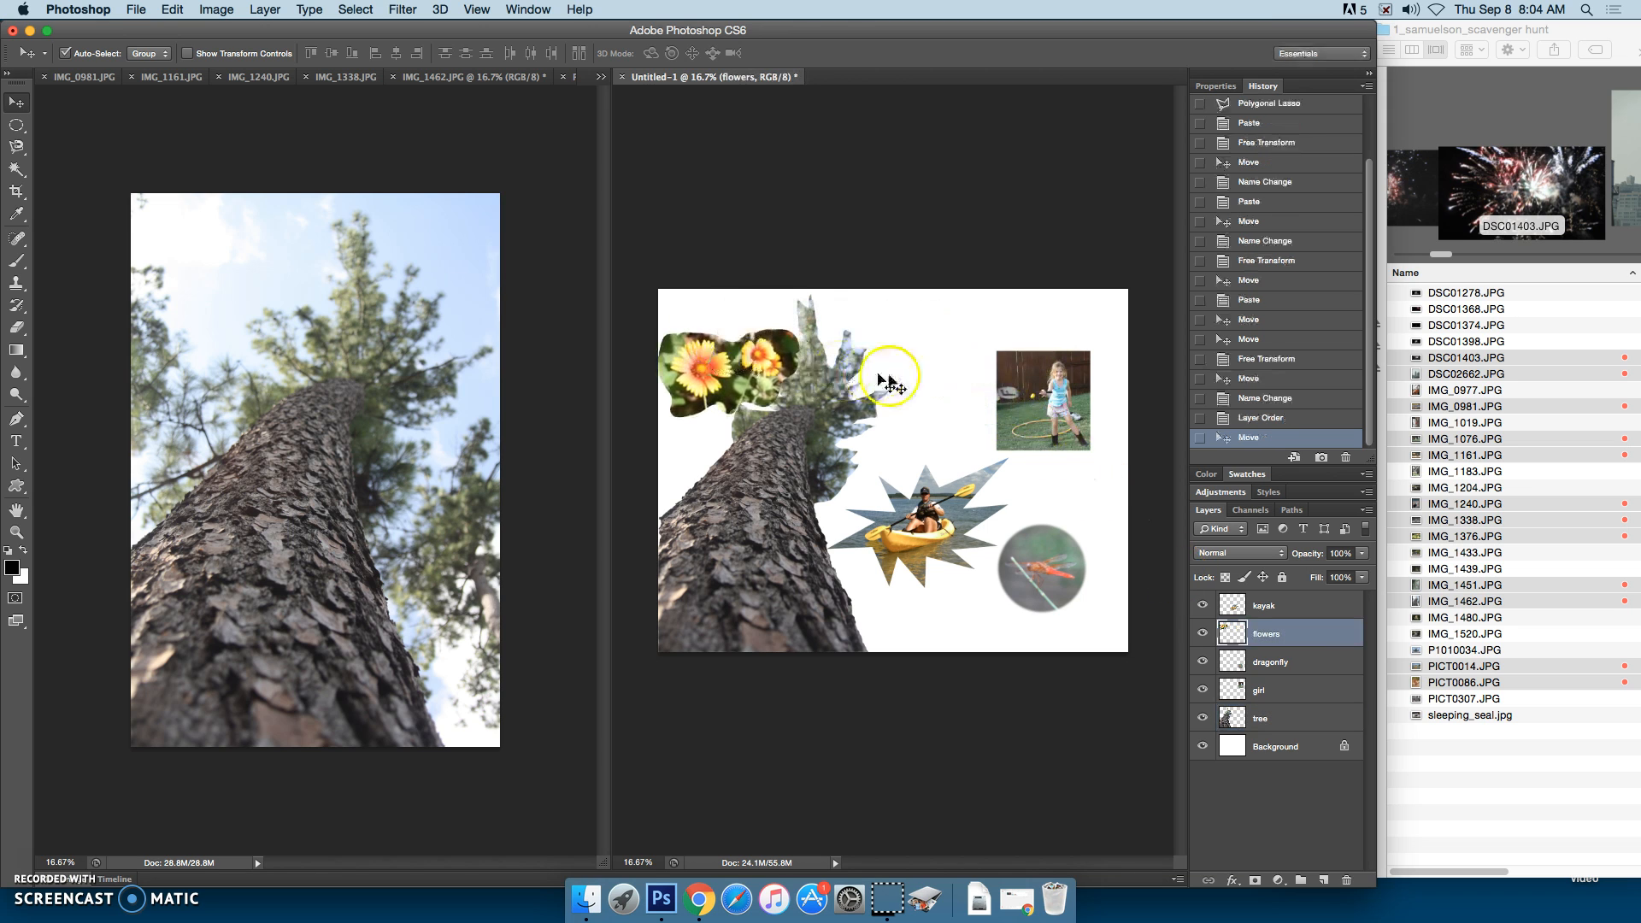